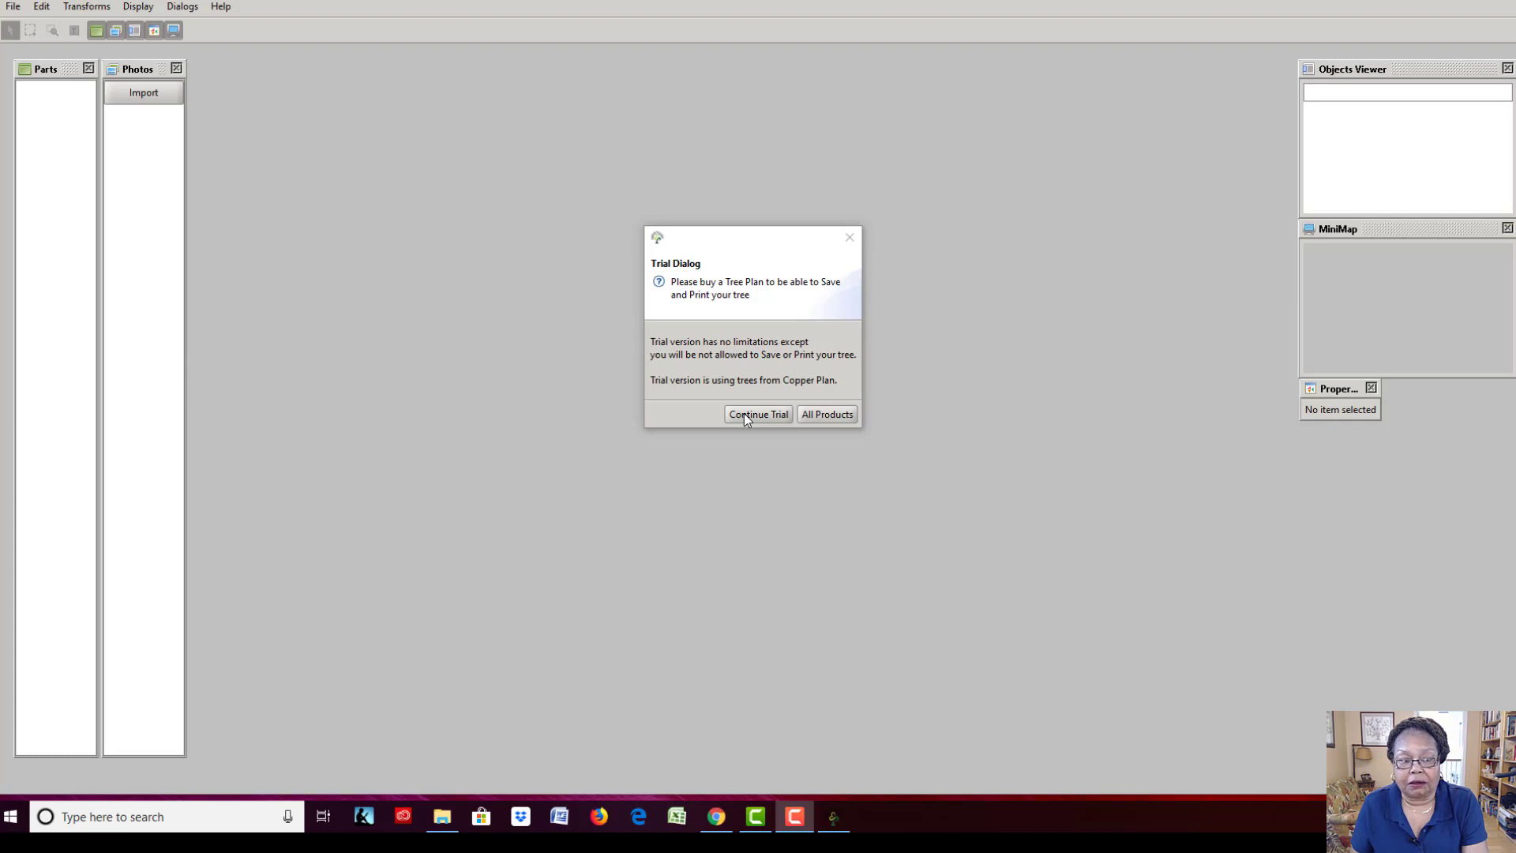
Continue with the trial and create a new Dogwood tree document on a 16" x 20" canvas in vertical orientation.
click(744, 413)
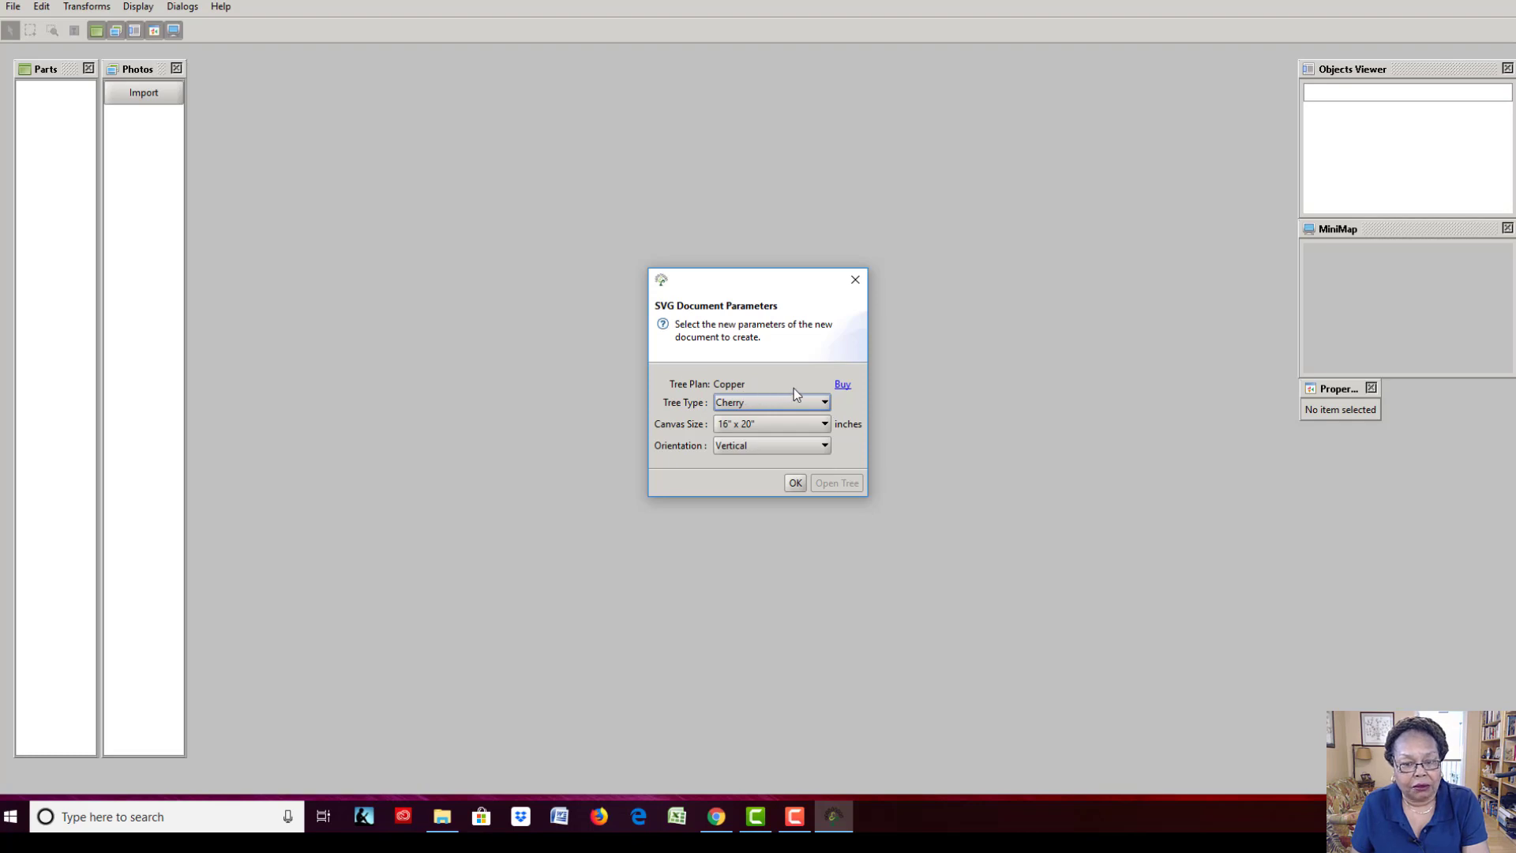
click(823, 403)
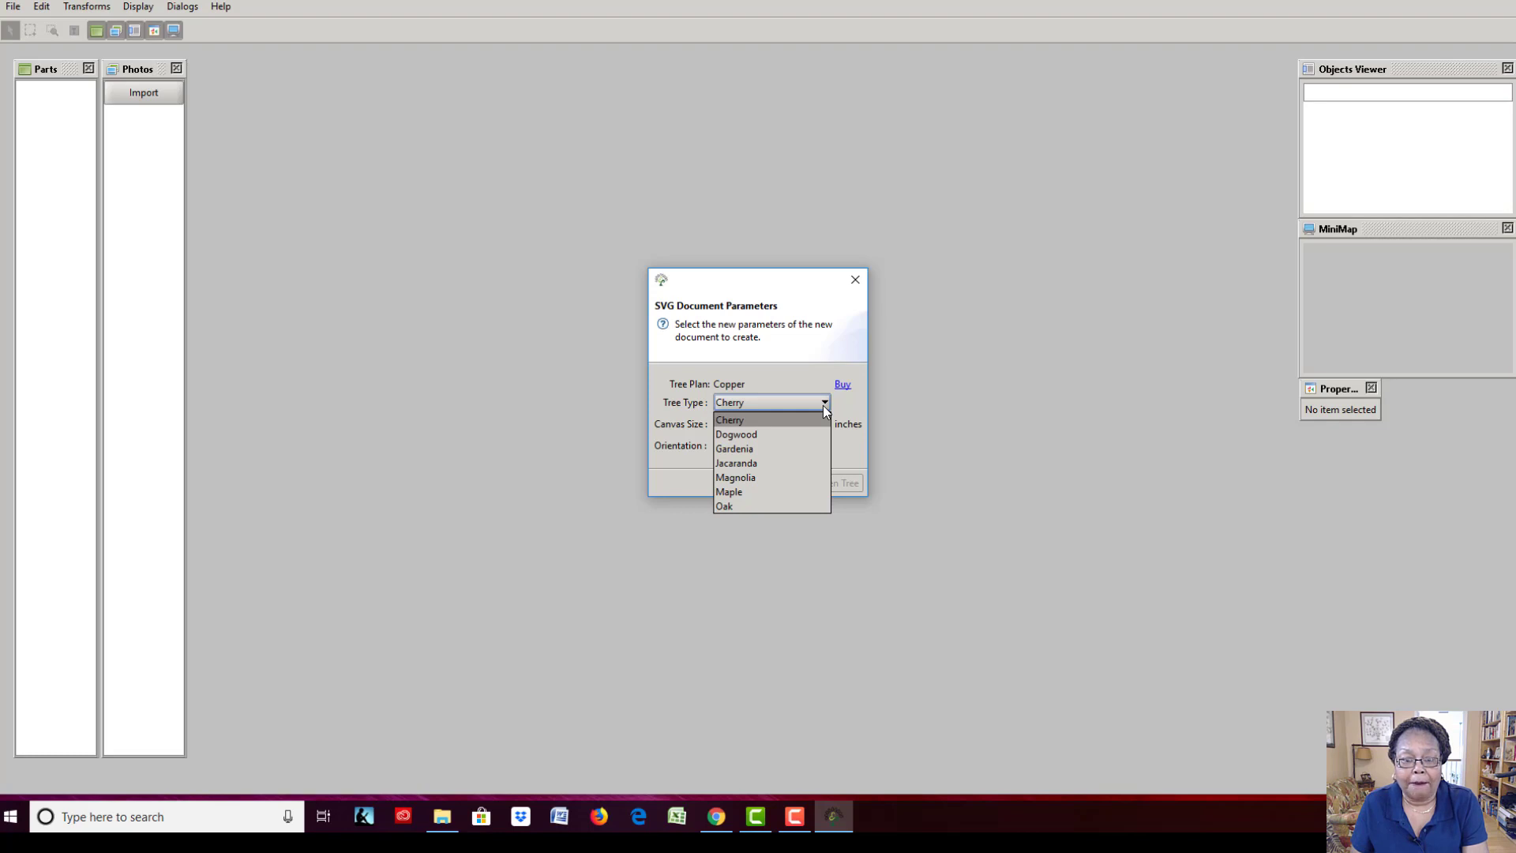
click(741, 434)
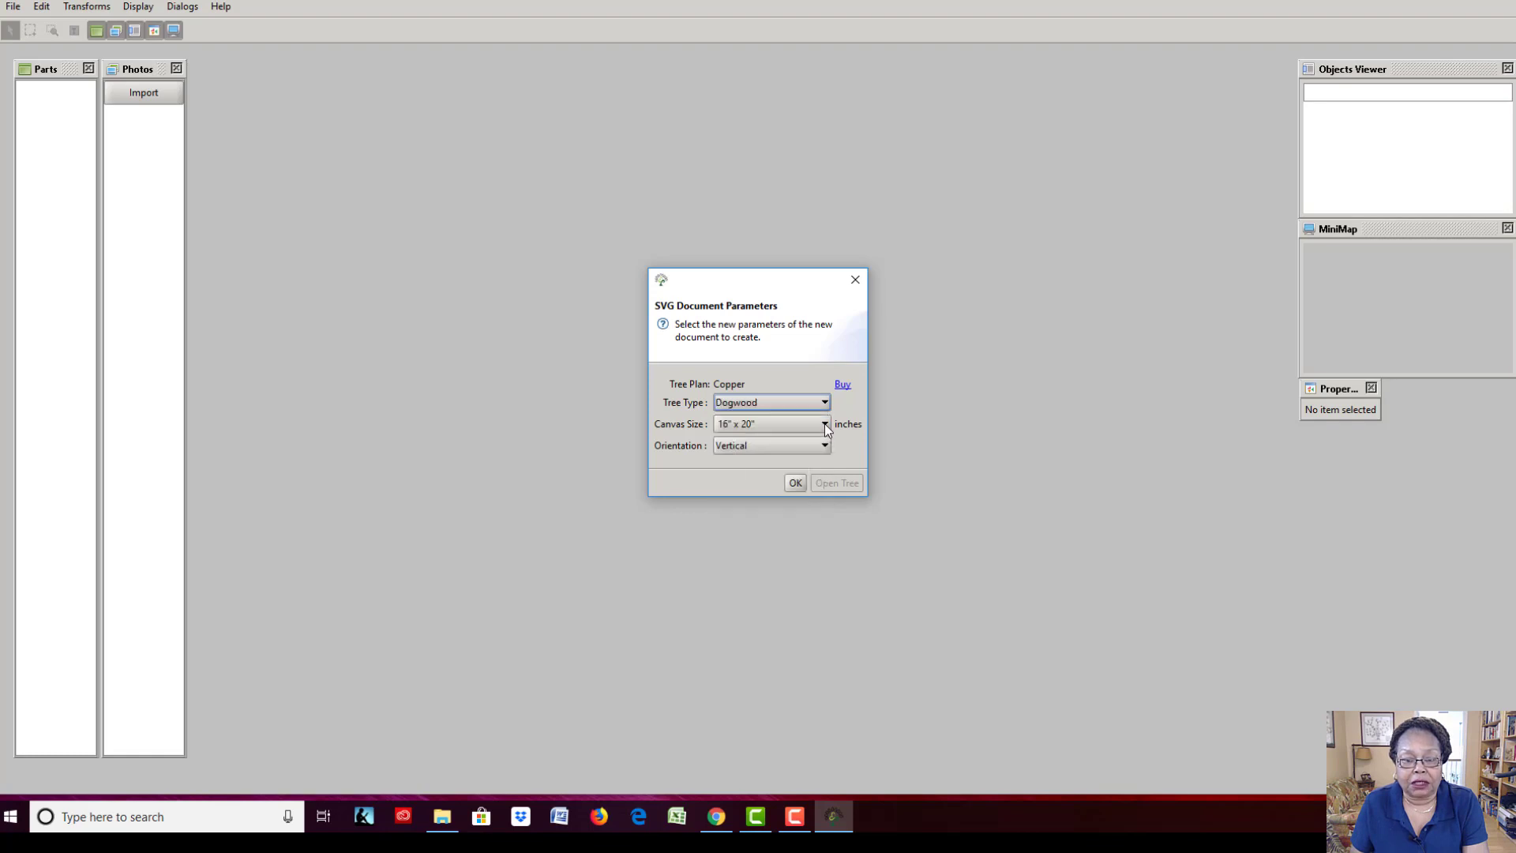
click(825, 423)
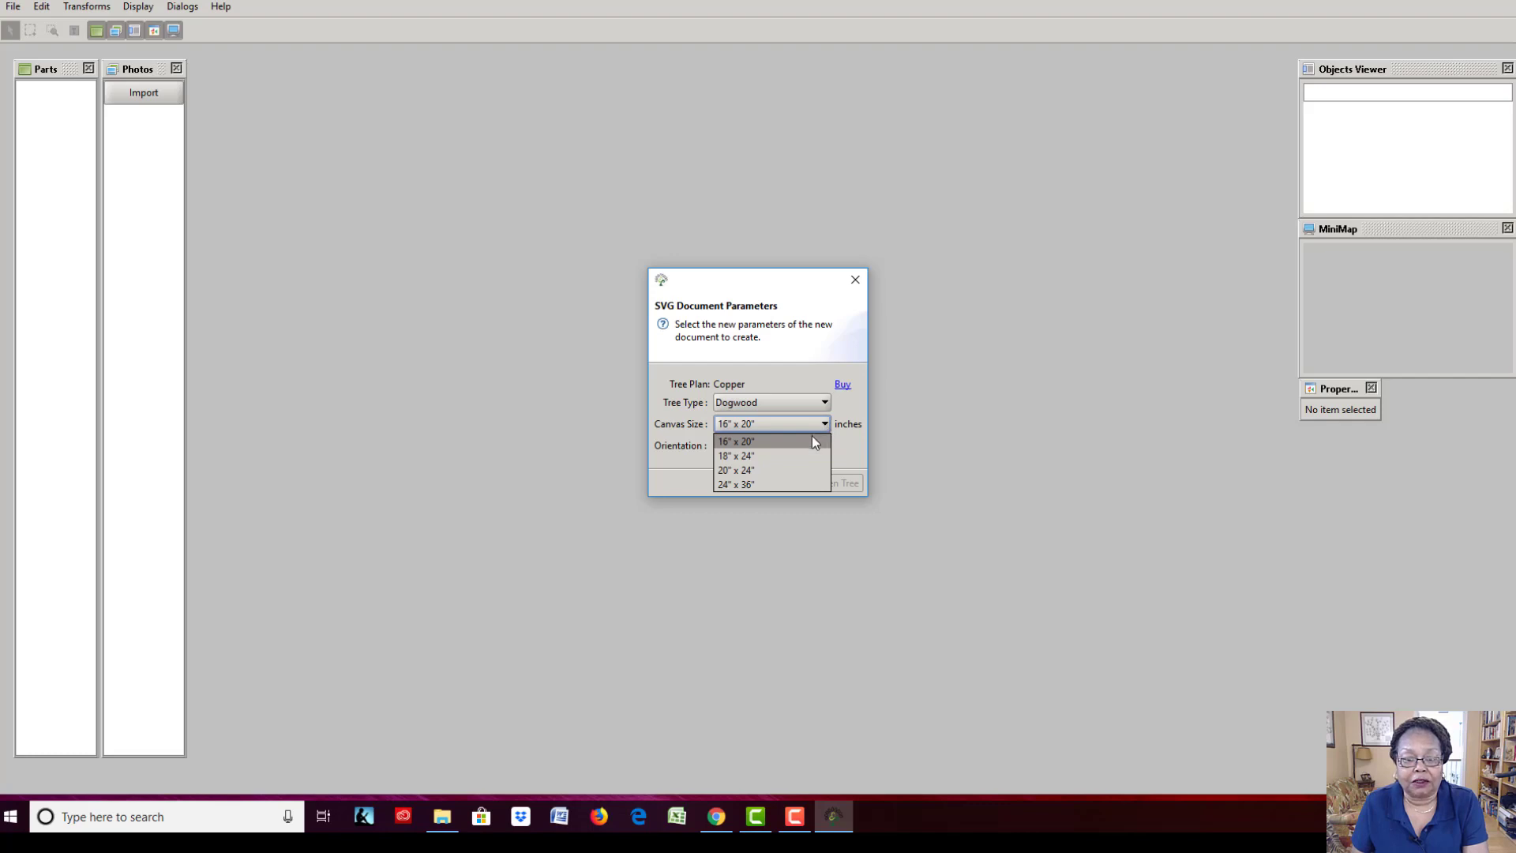
click(810, 440)
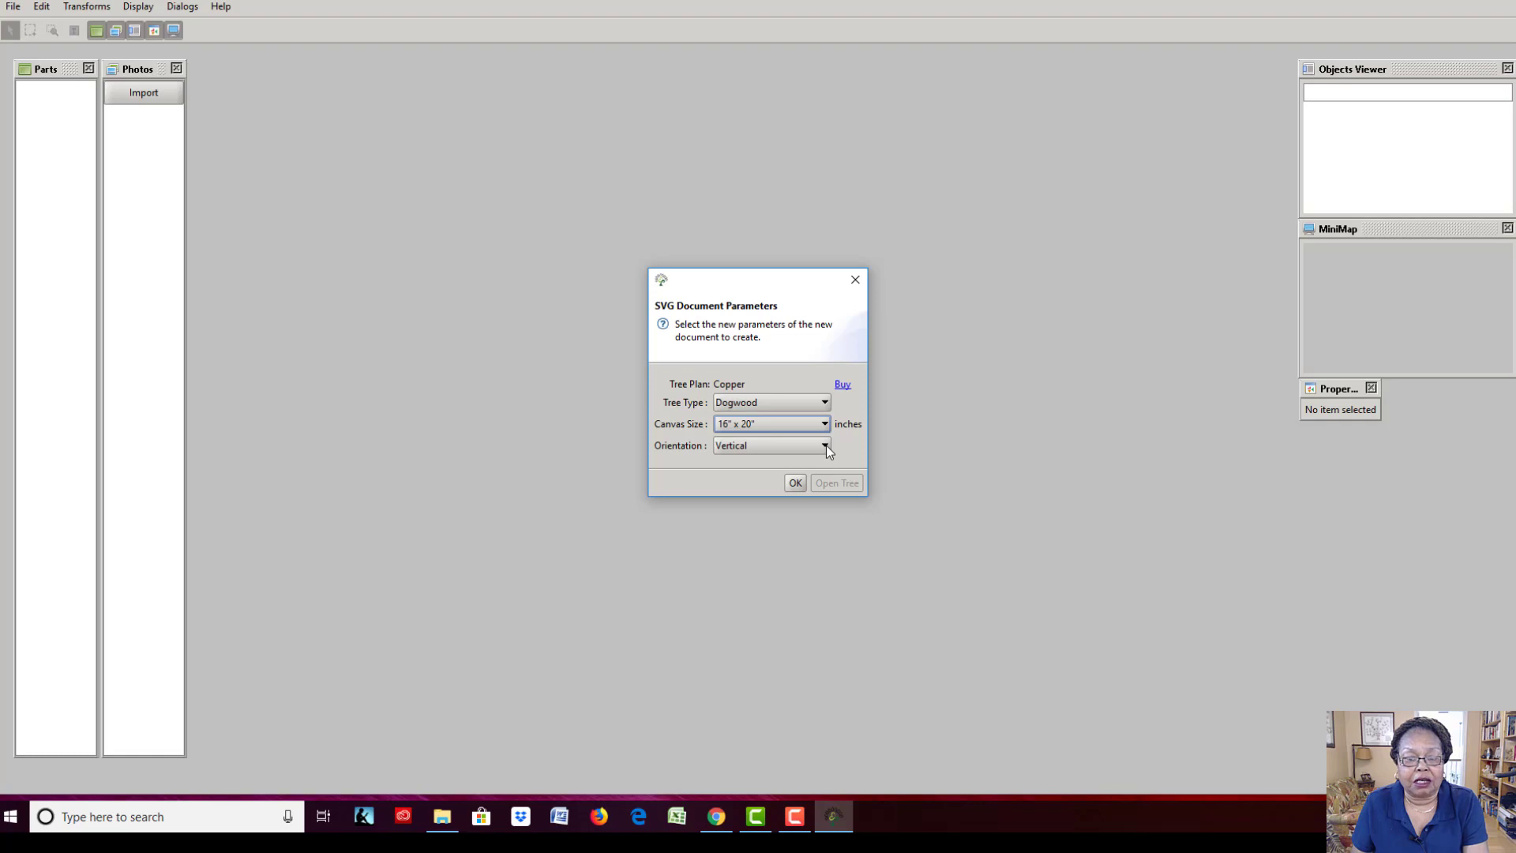
click(826, 445)
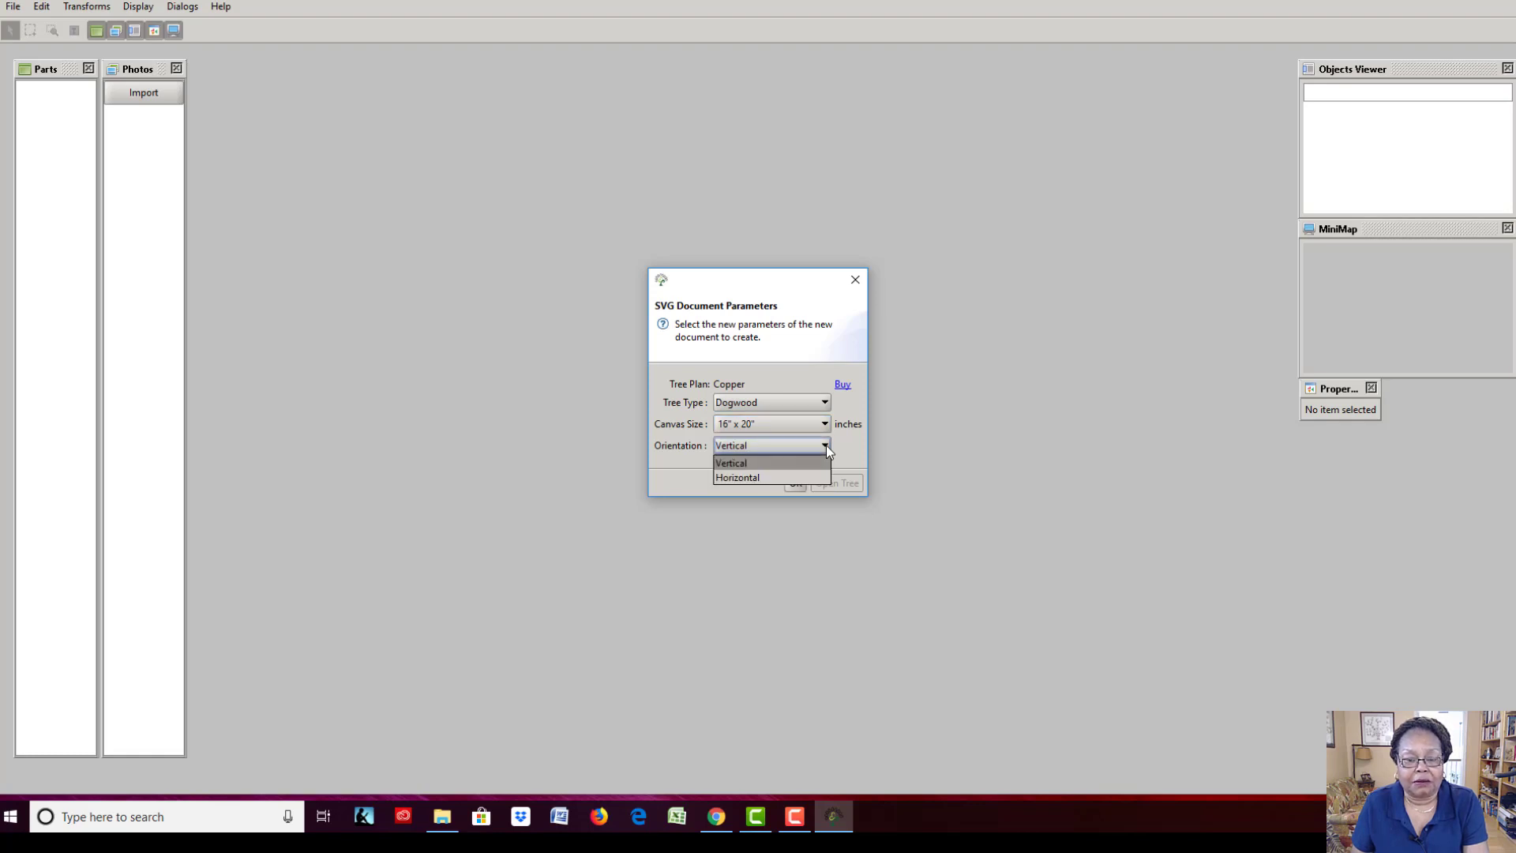
click(815, 461)
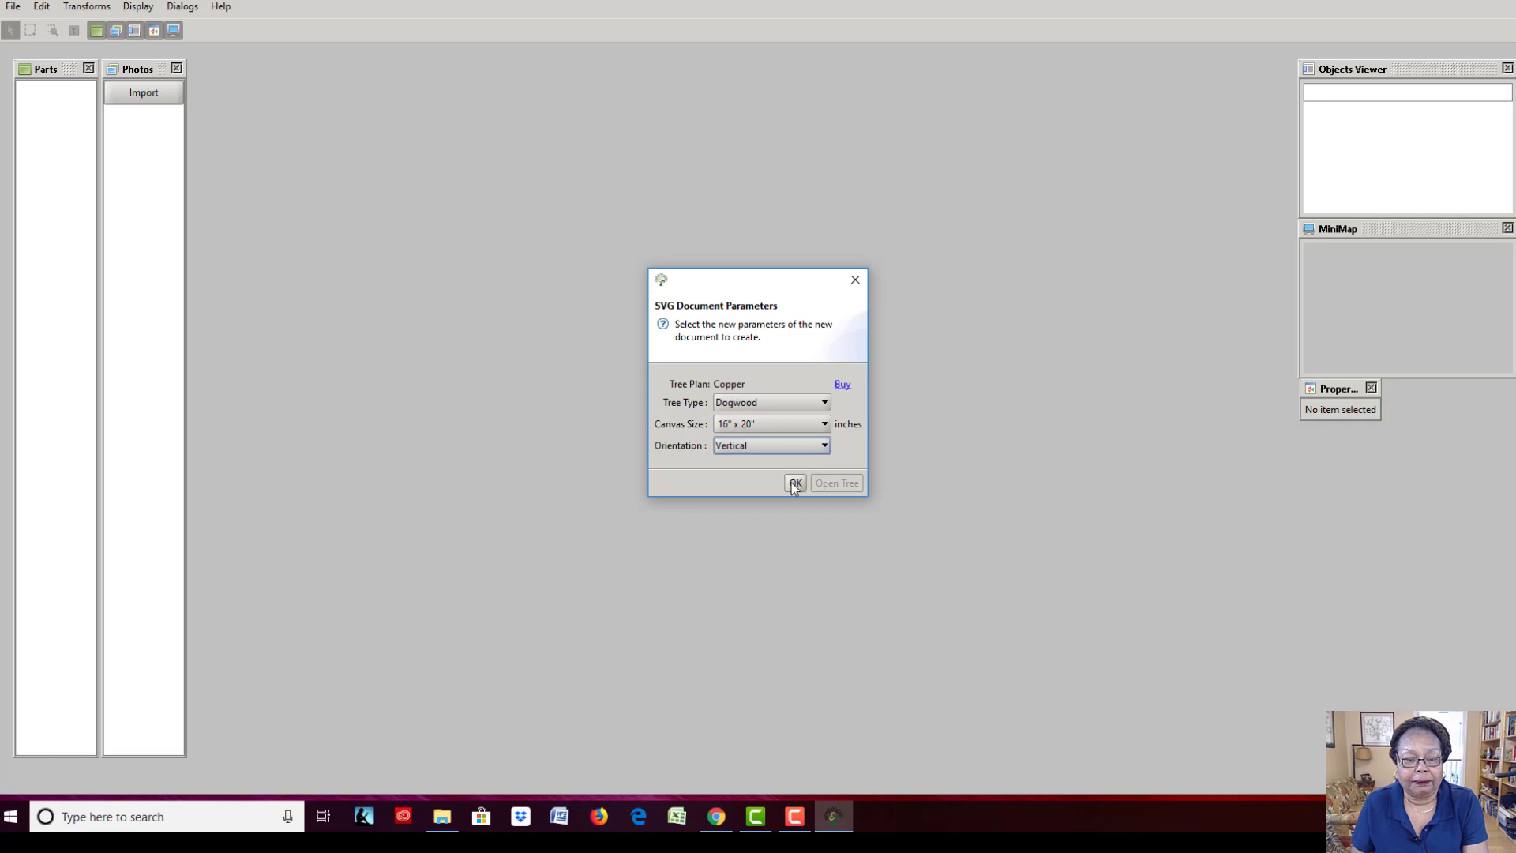
click(794, 483)
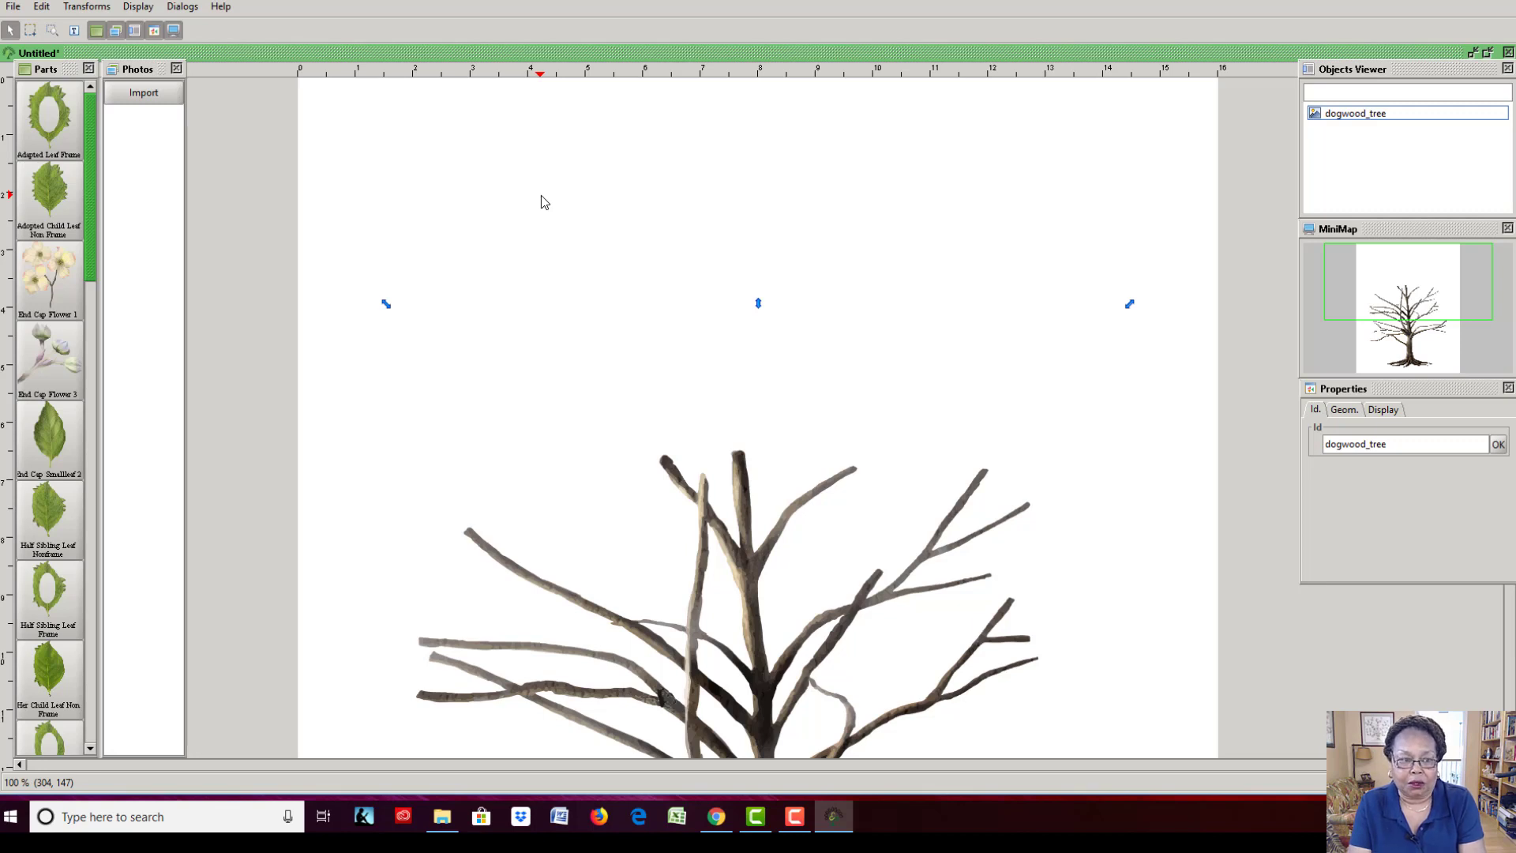
Float the Parts palette over the canvas and examine its adopted child, end cap, half sibling and her/his child leaf parts.
click(42, 70)
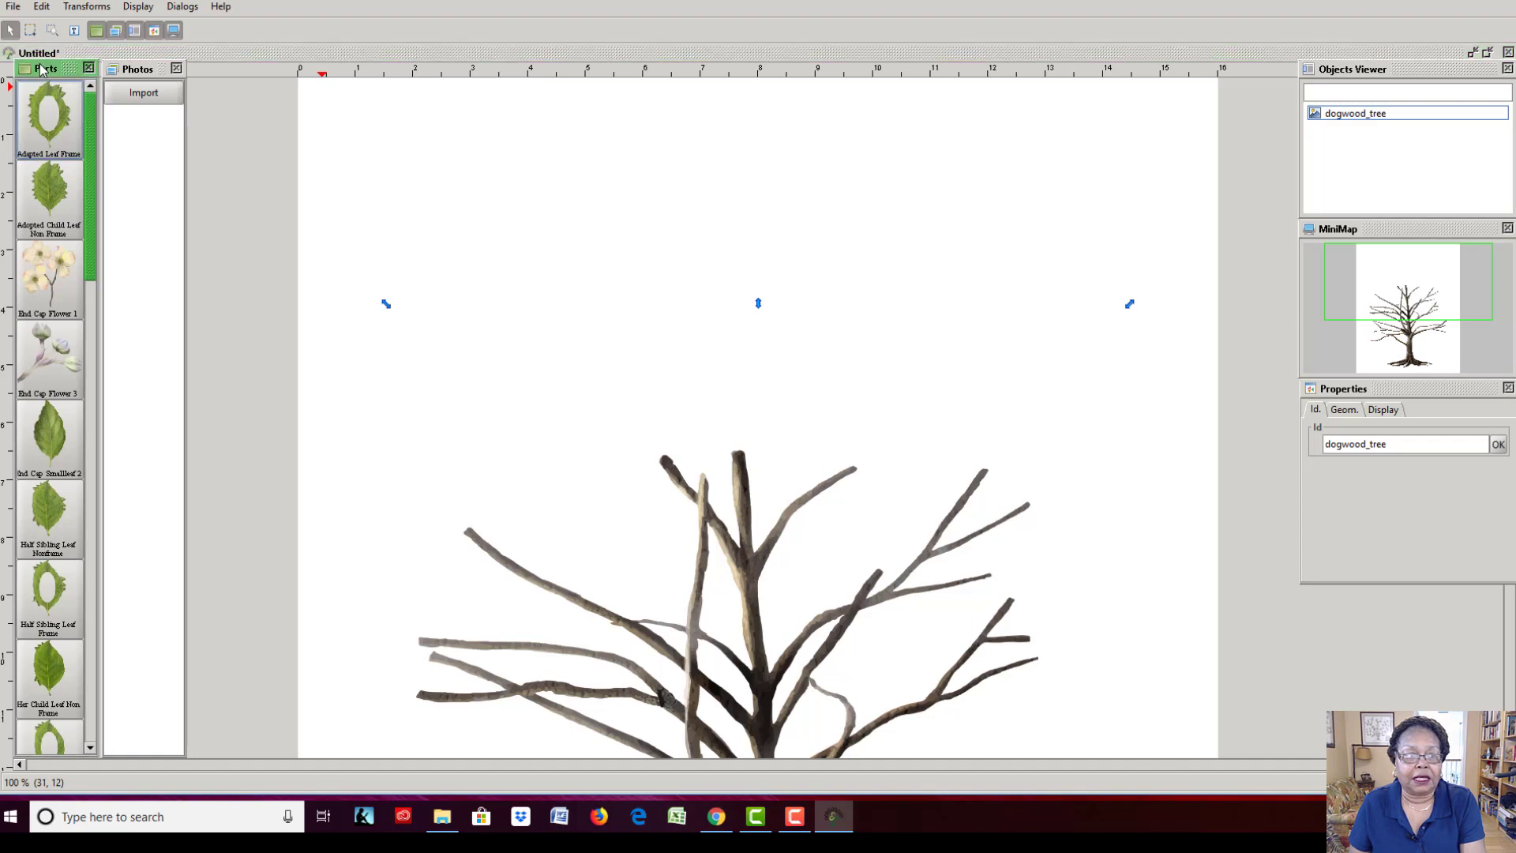
drag(42, 70, 564, 127)
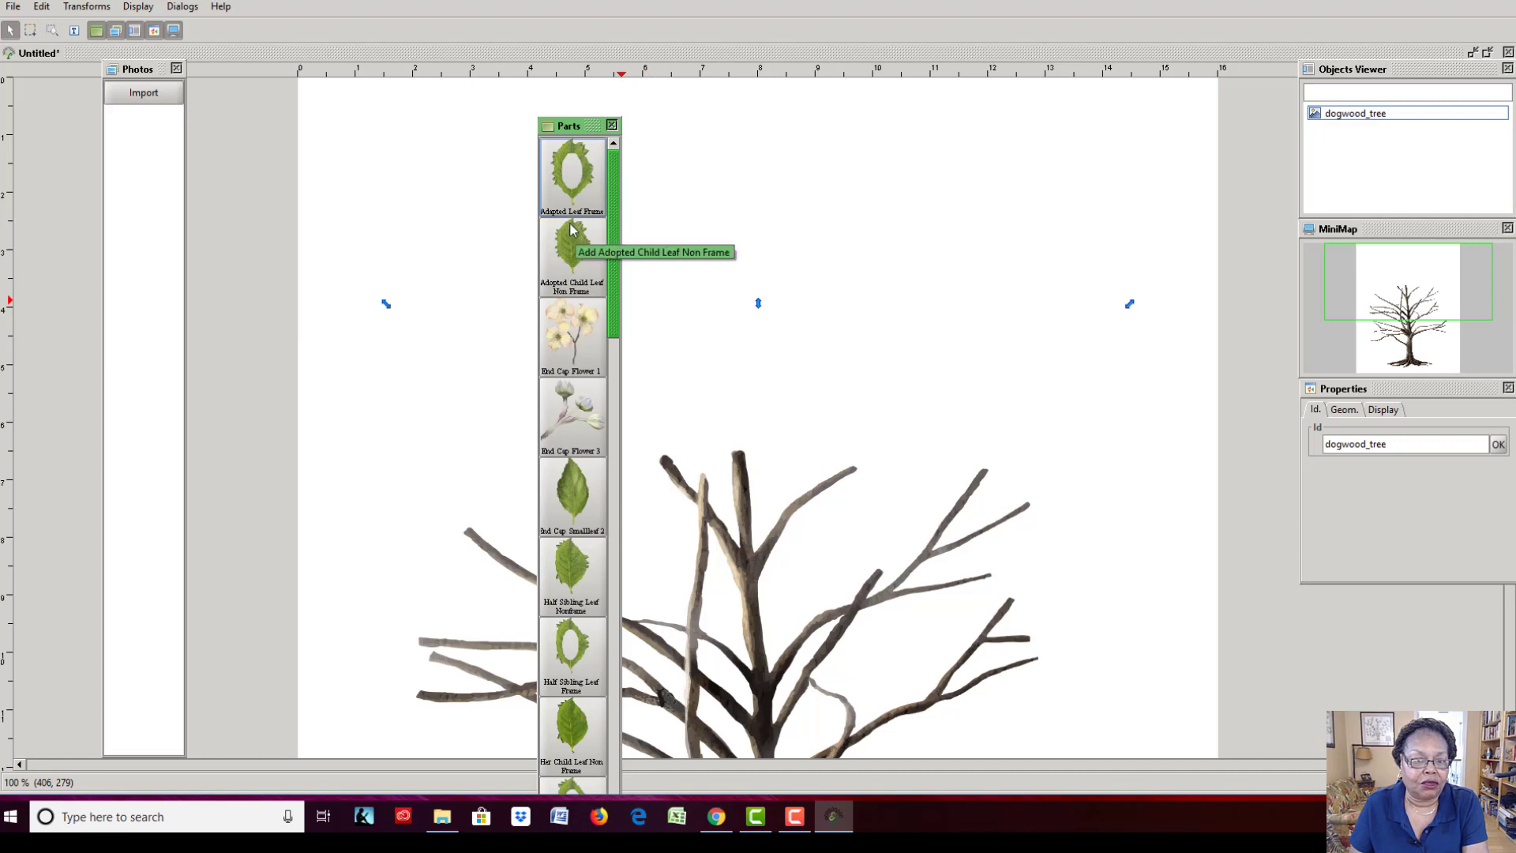
click(566, 195)
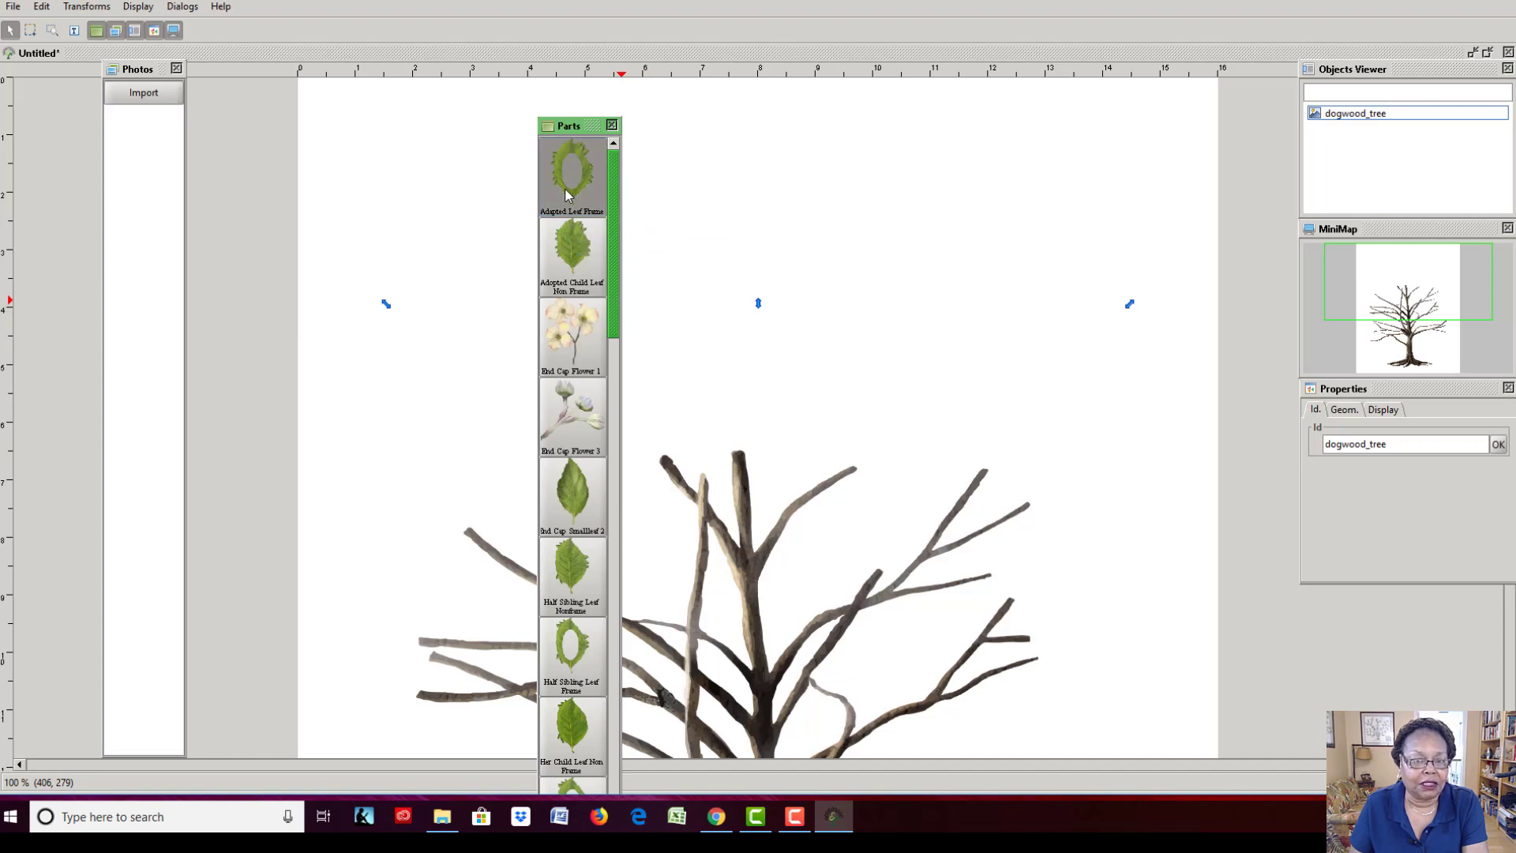
click(589, 267)
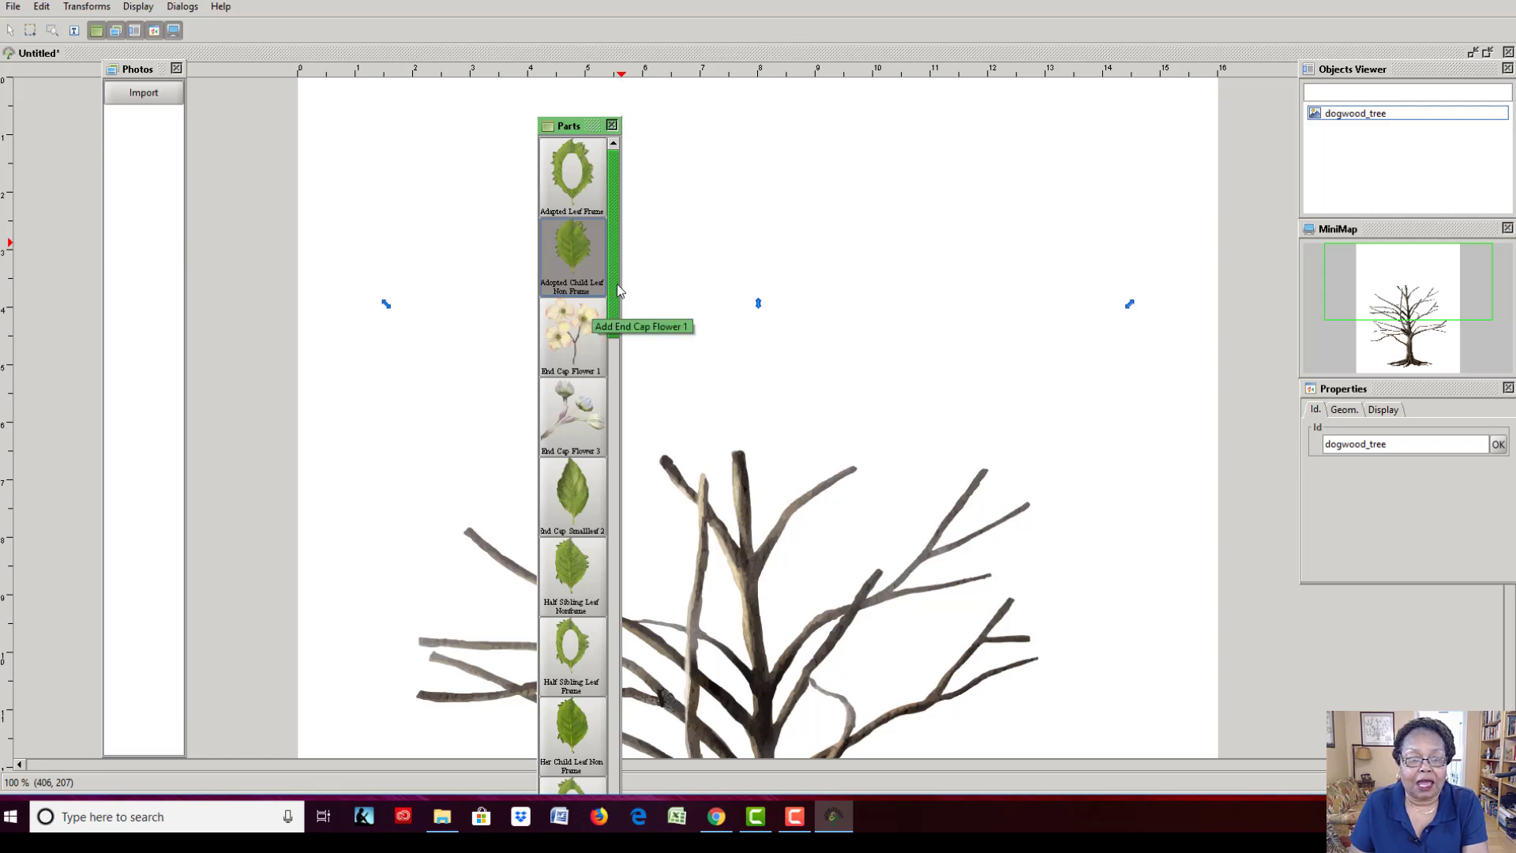
scroll(612, 323, down, 3)
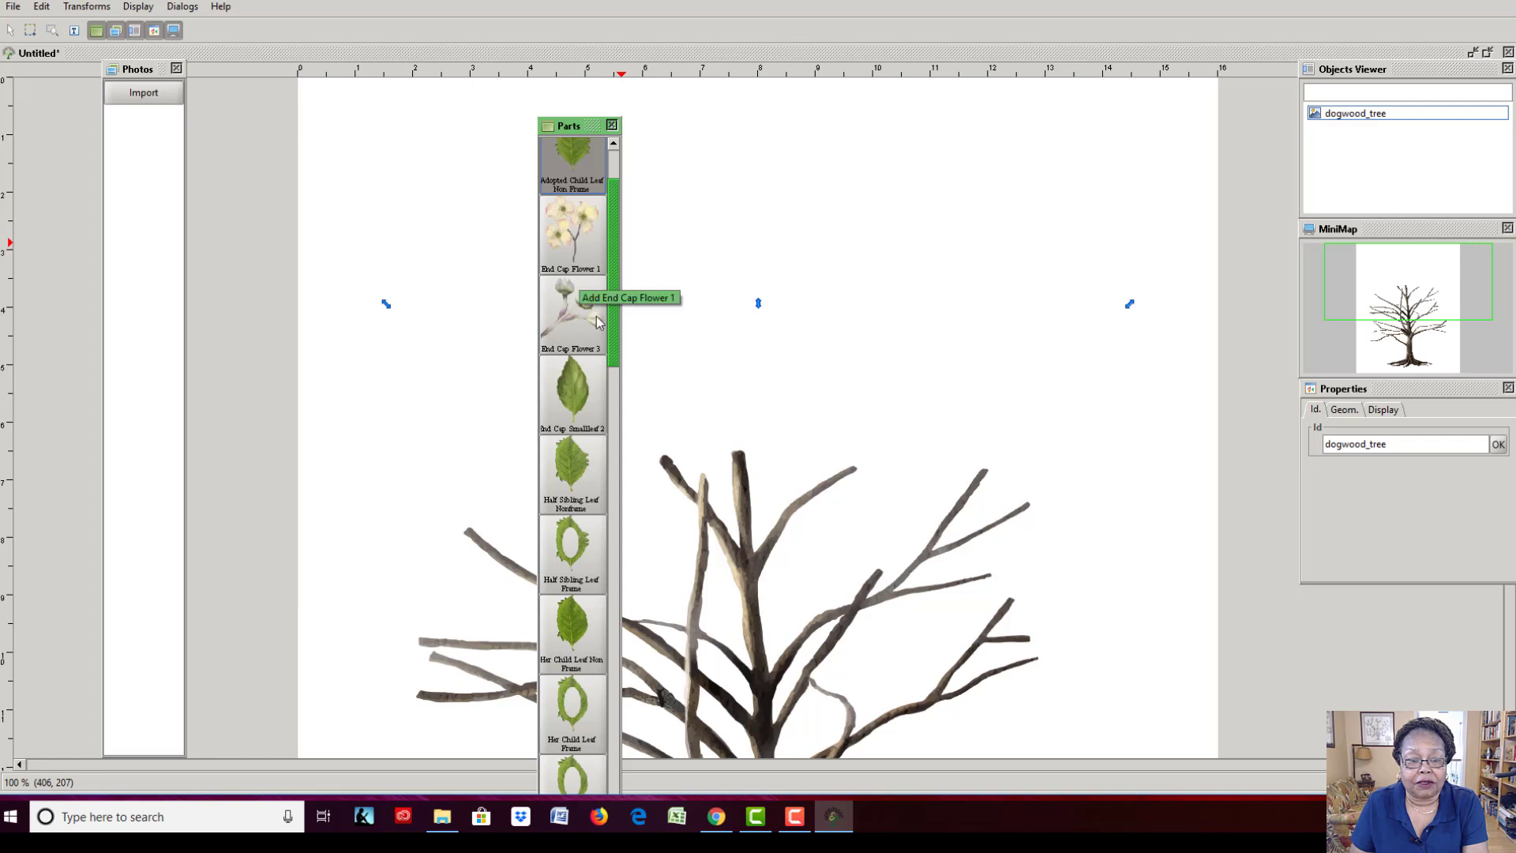
click(574, 237)
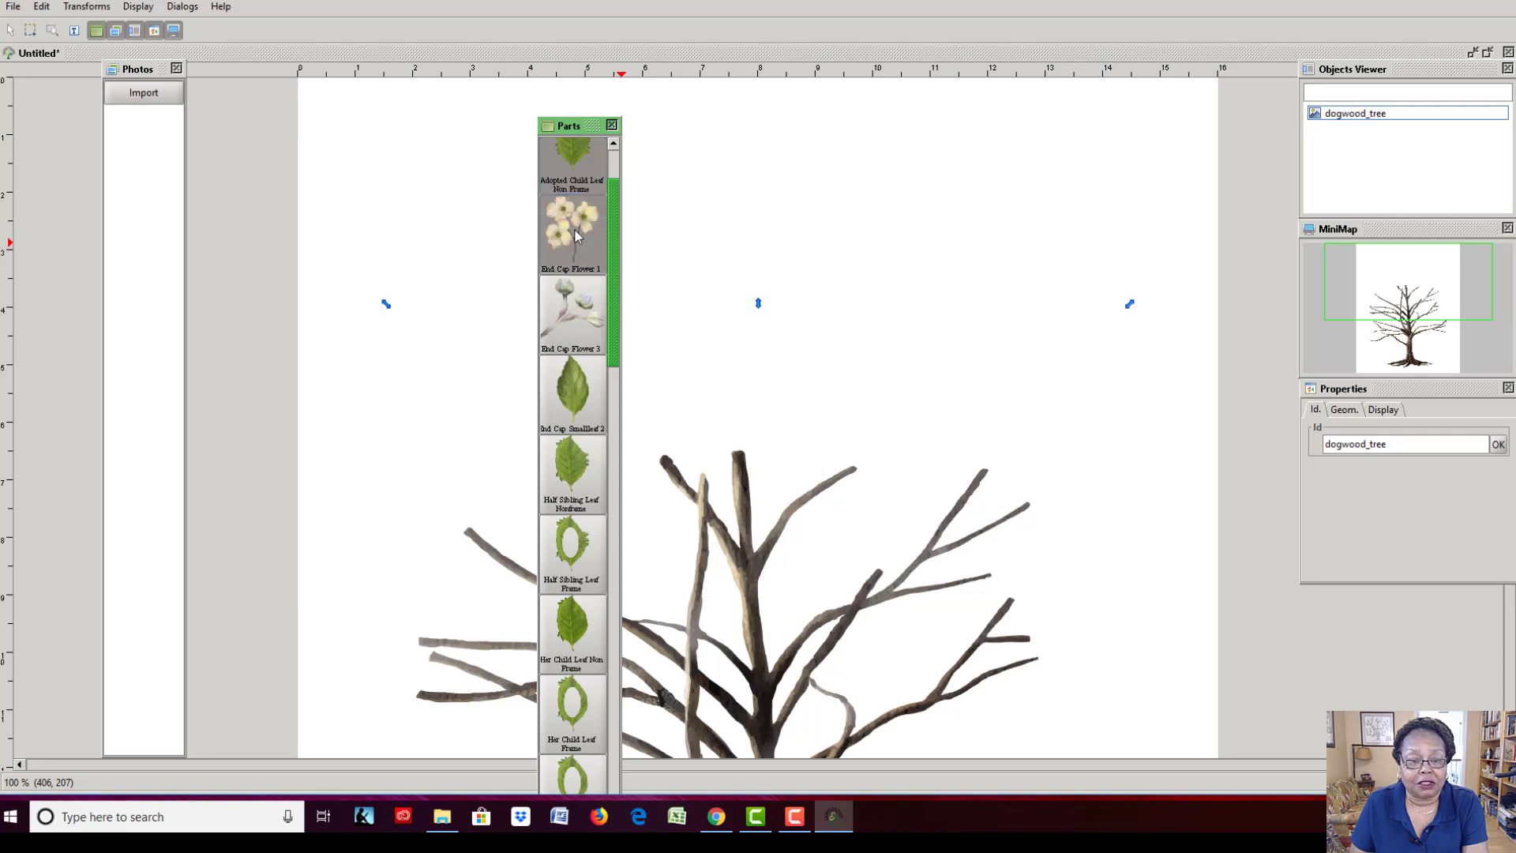
click(580, 330)
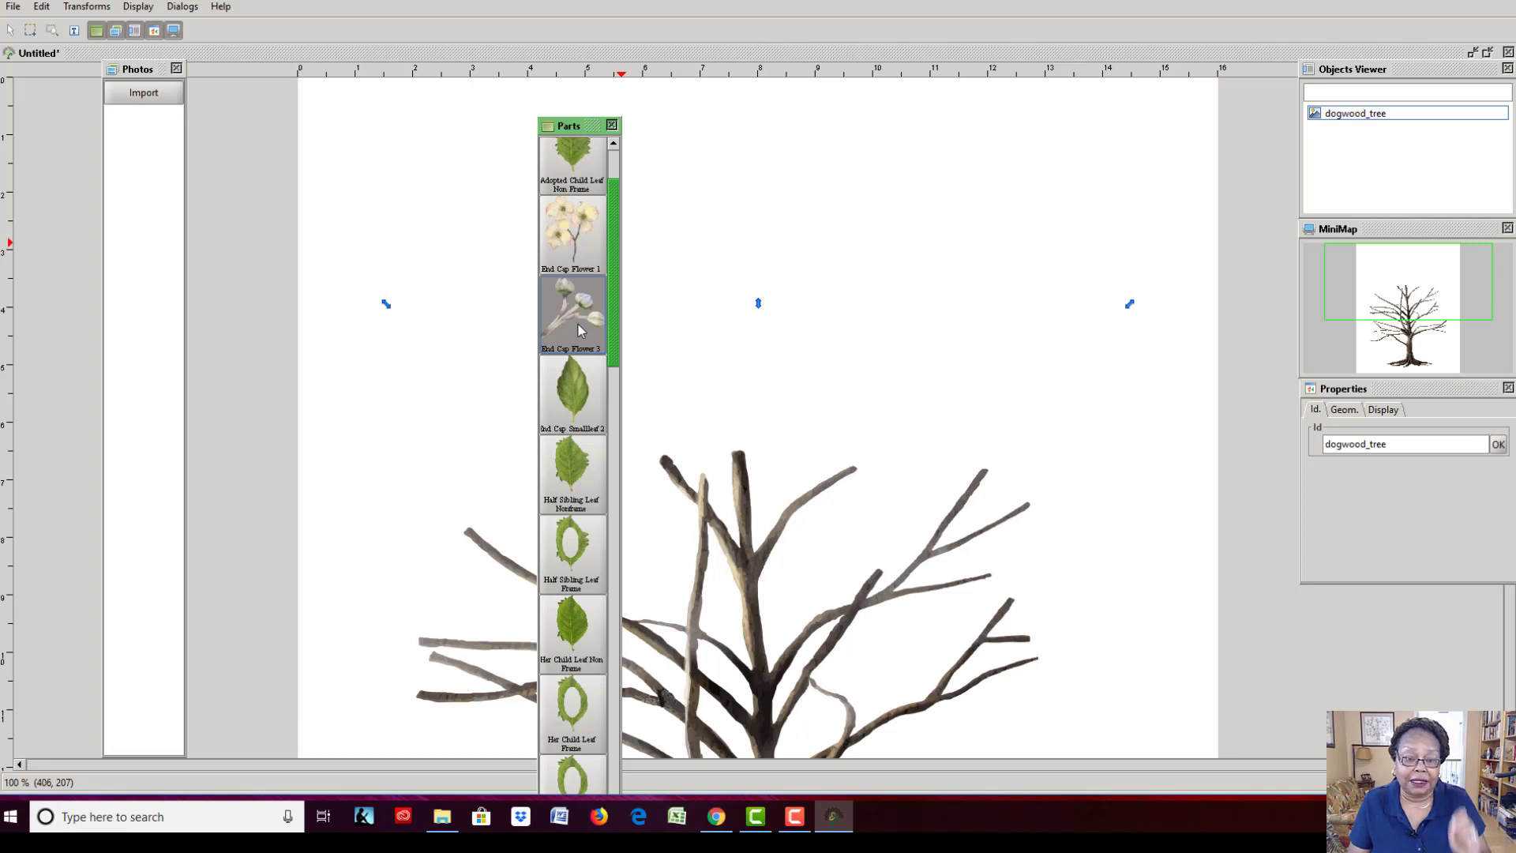
click(582, 382)
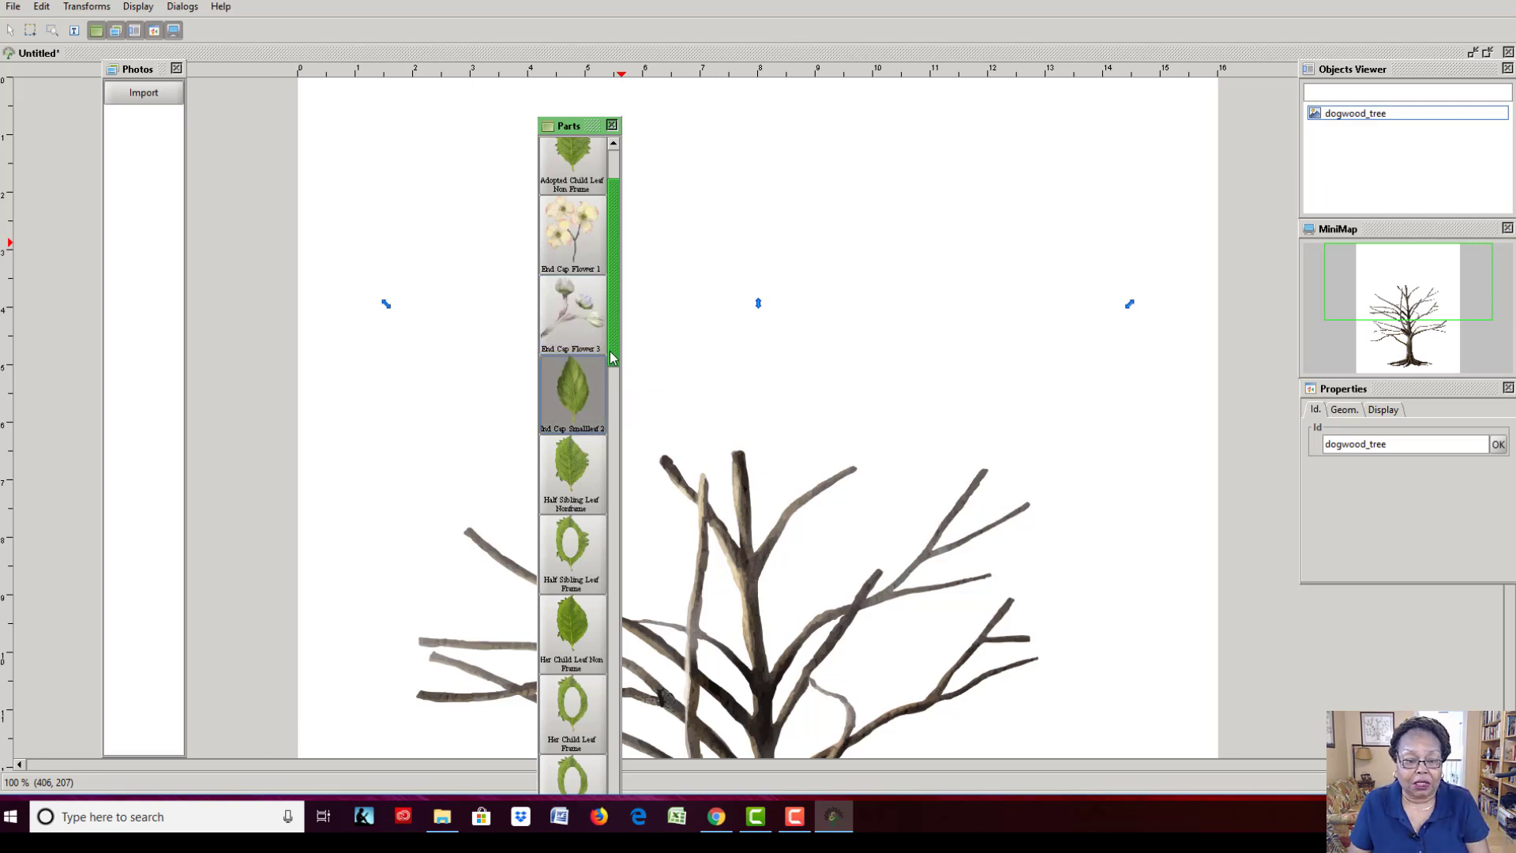
drag(610, 353, 599, 417)
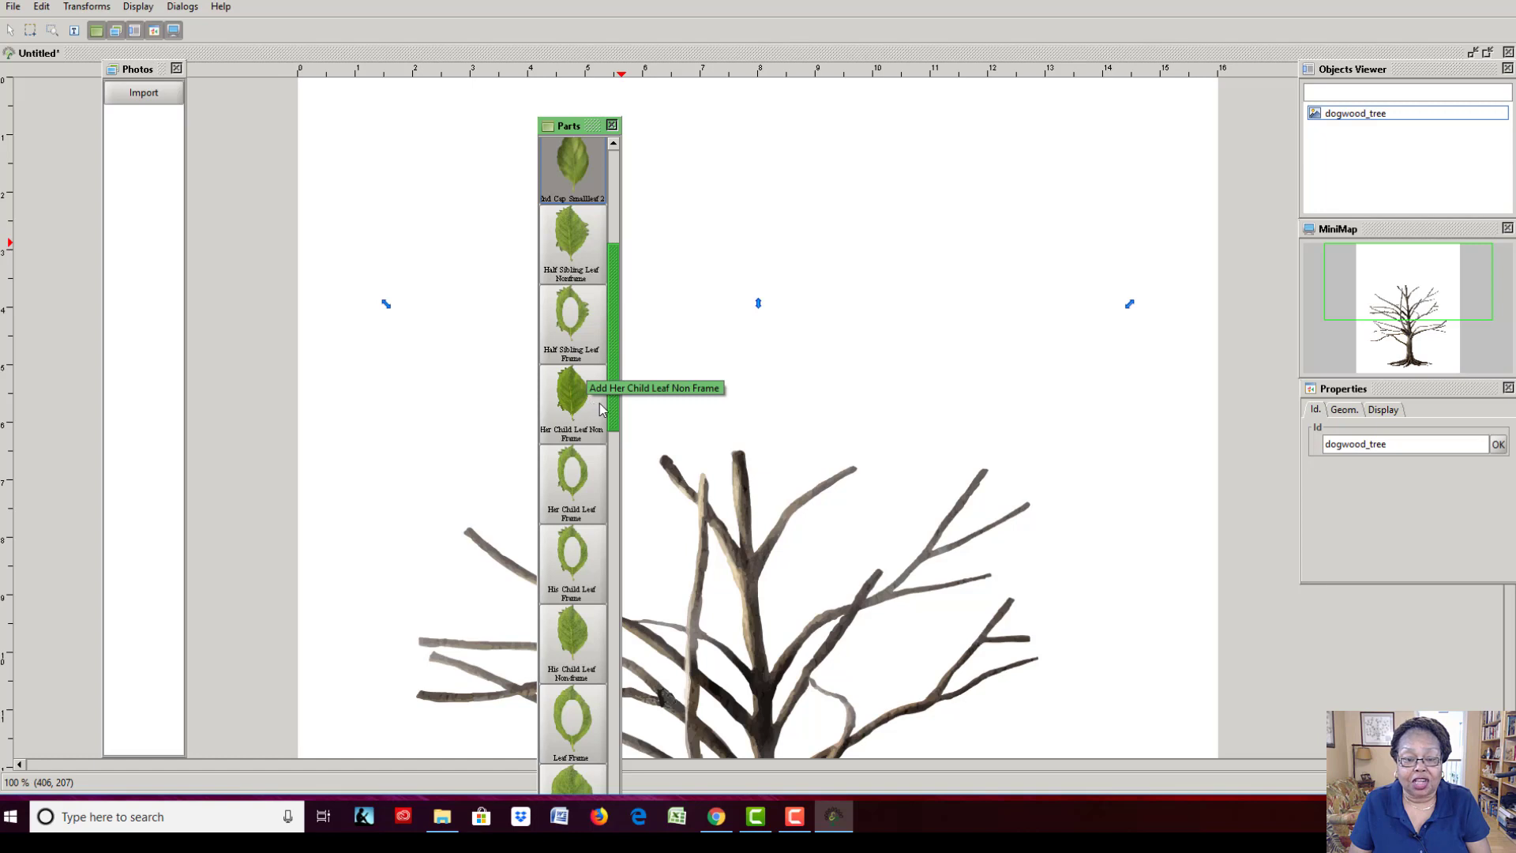
drag(609, 401, 604, 422)
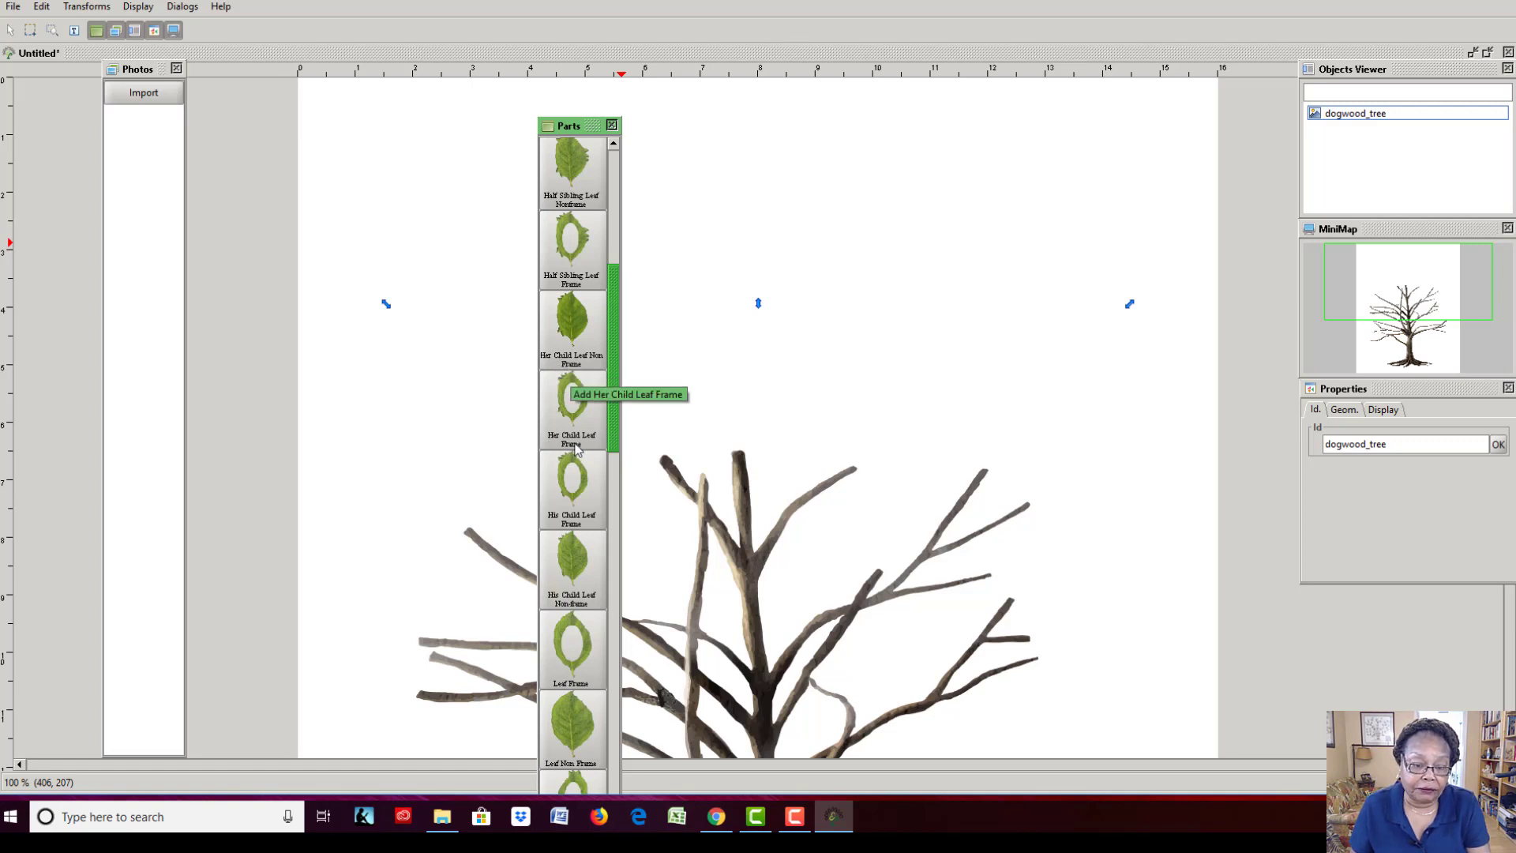
scroll(581, 545, down, 5)
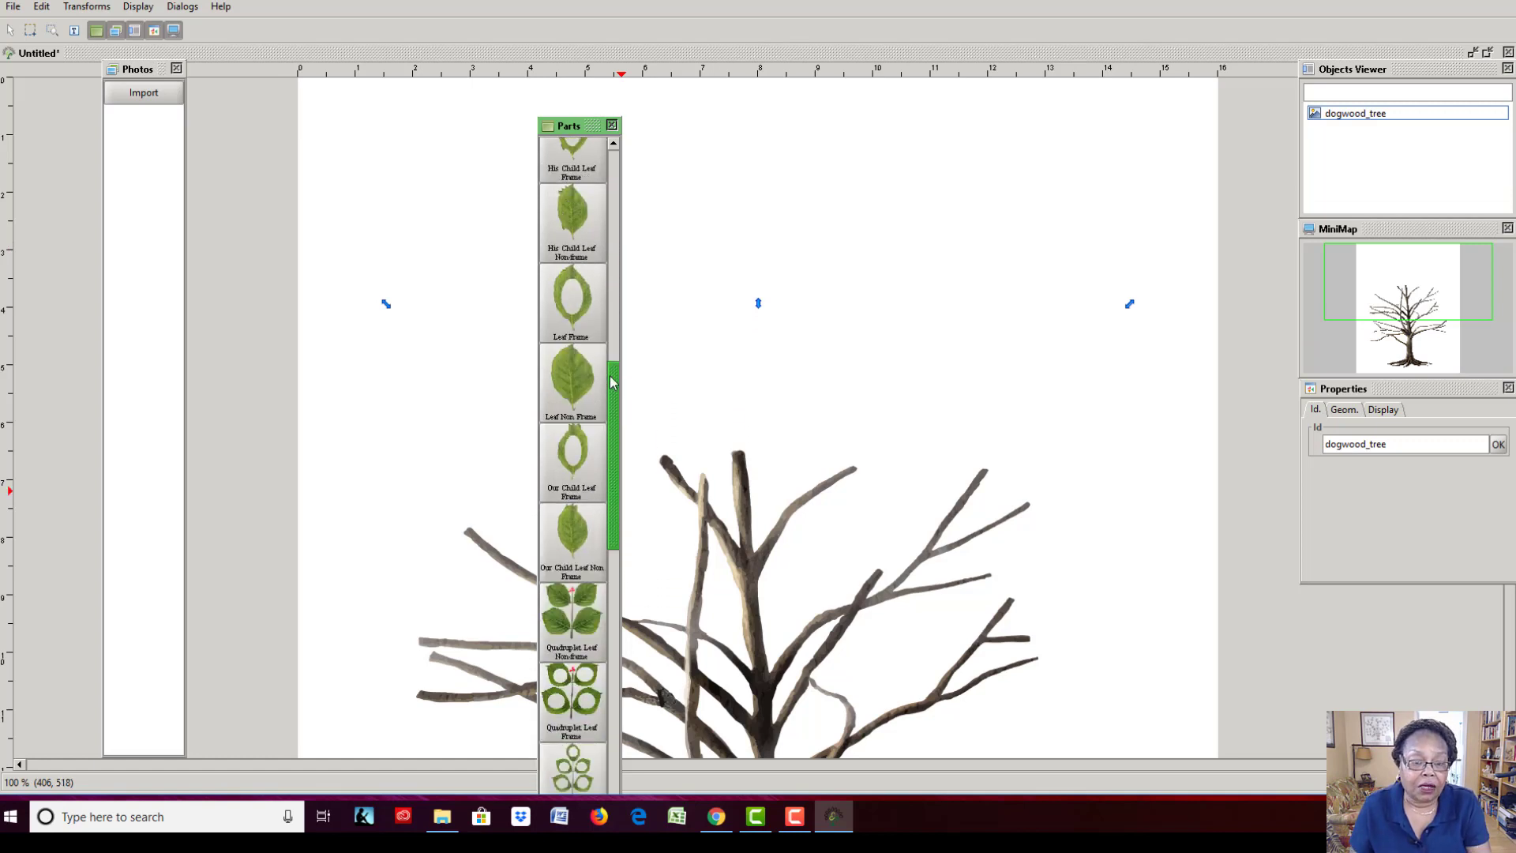
Examine the remaining parts, from the Leaf Frame through the quadruplet, quintuplet, senior heart, love knot, step or foster child, triplet and twin parts.
click(594, 309)
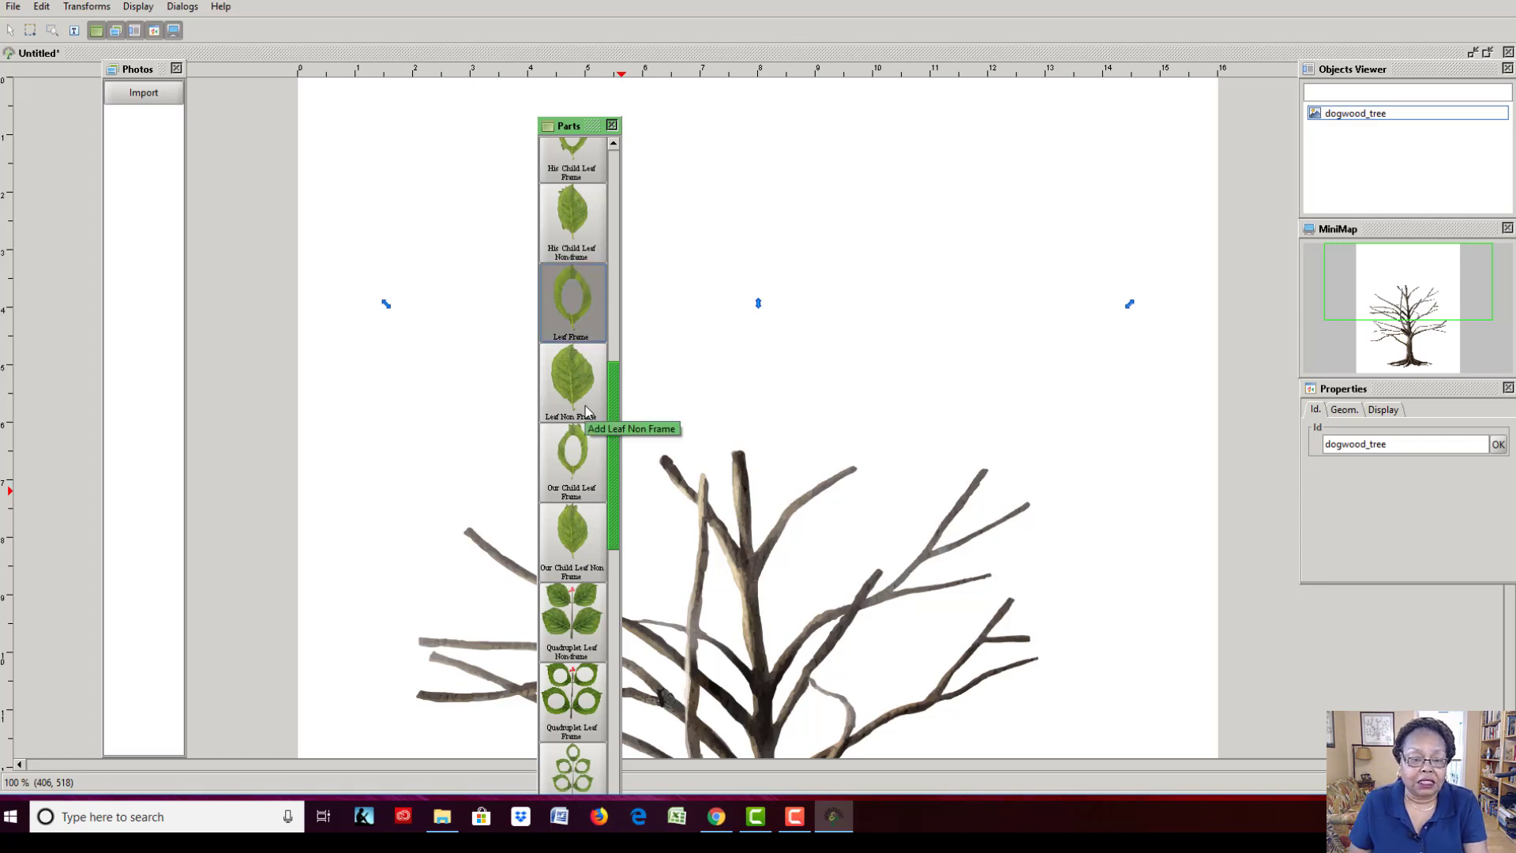
scroll(586, 405, down, 3)
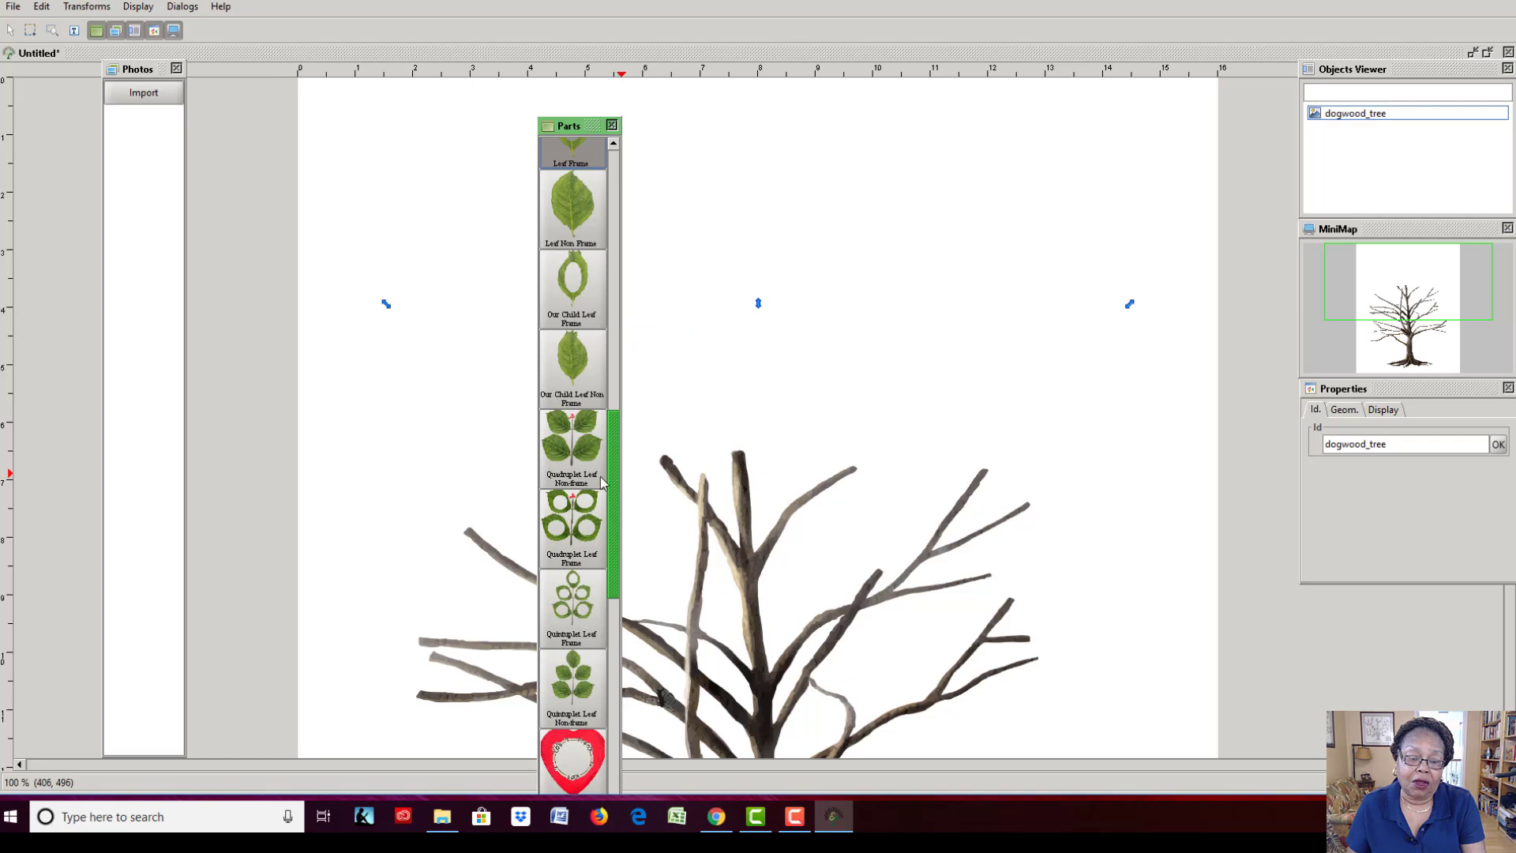
scroll(613, 483, down, 2)
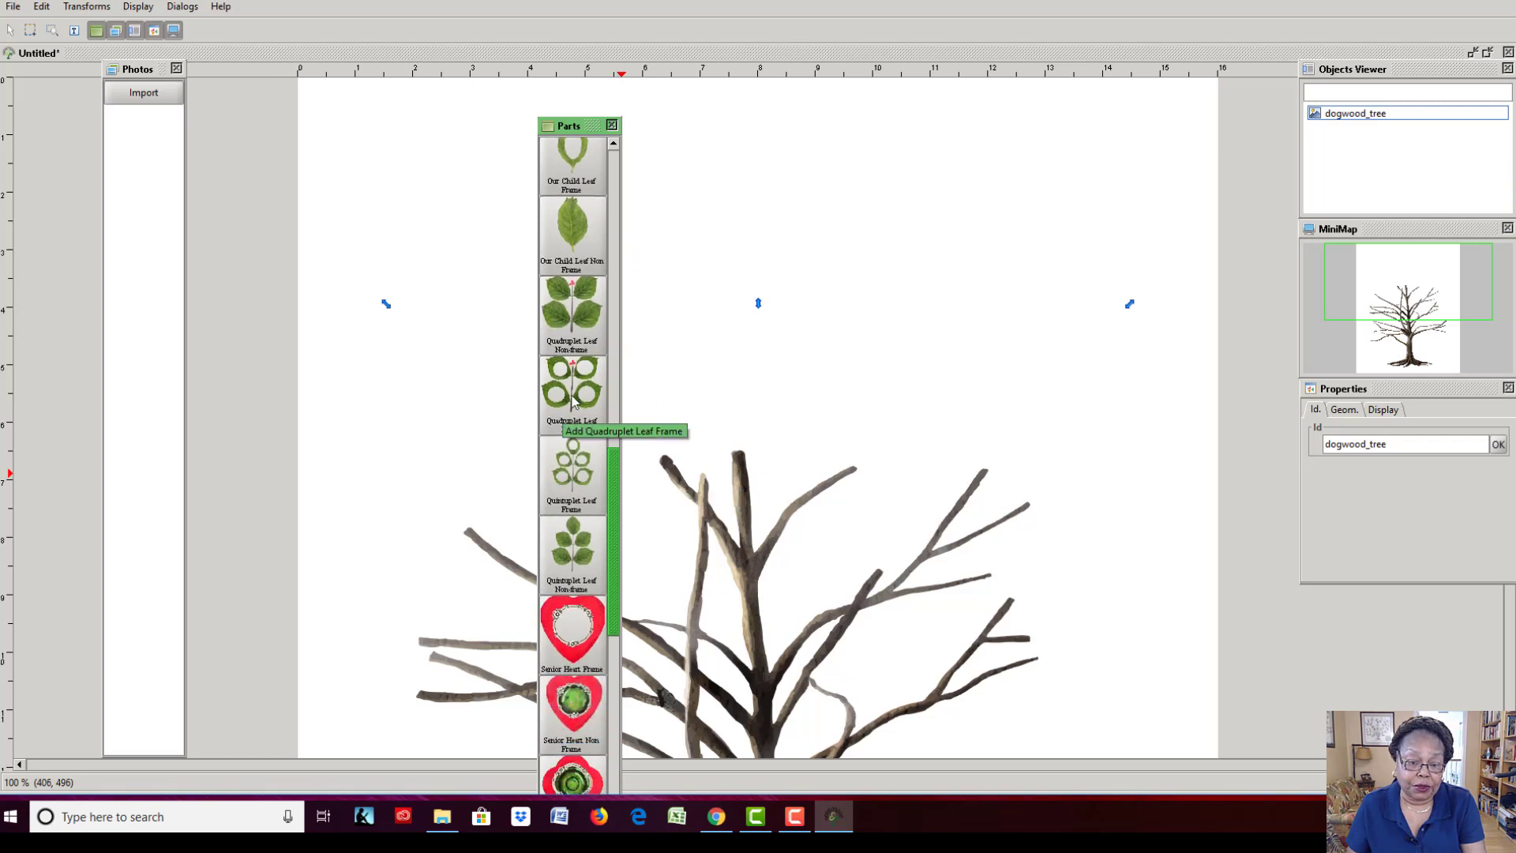
click(572, 313)
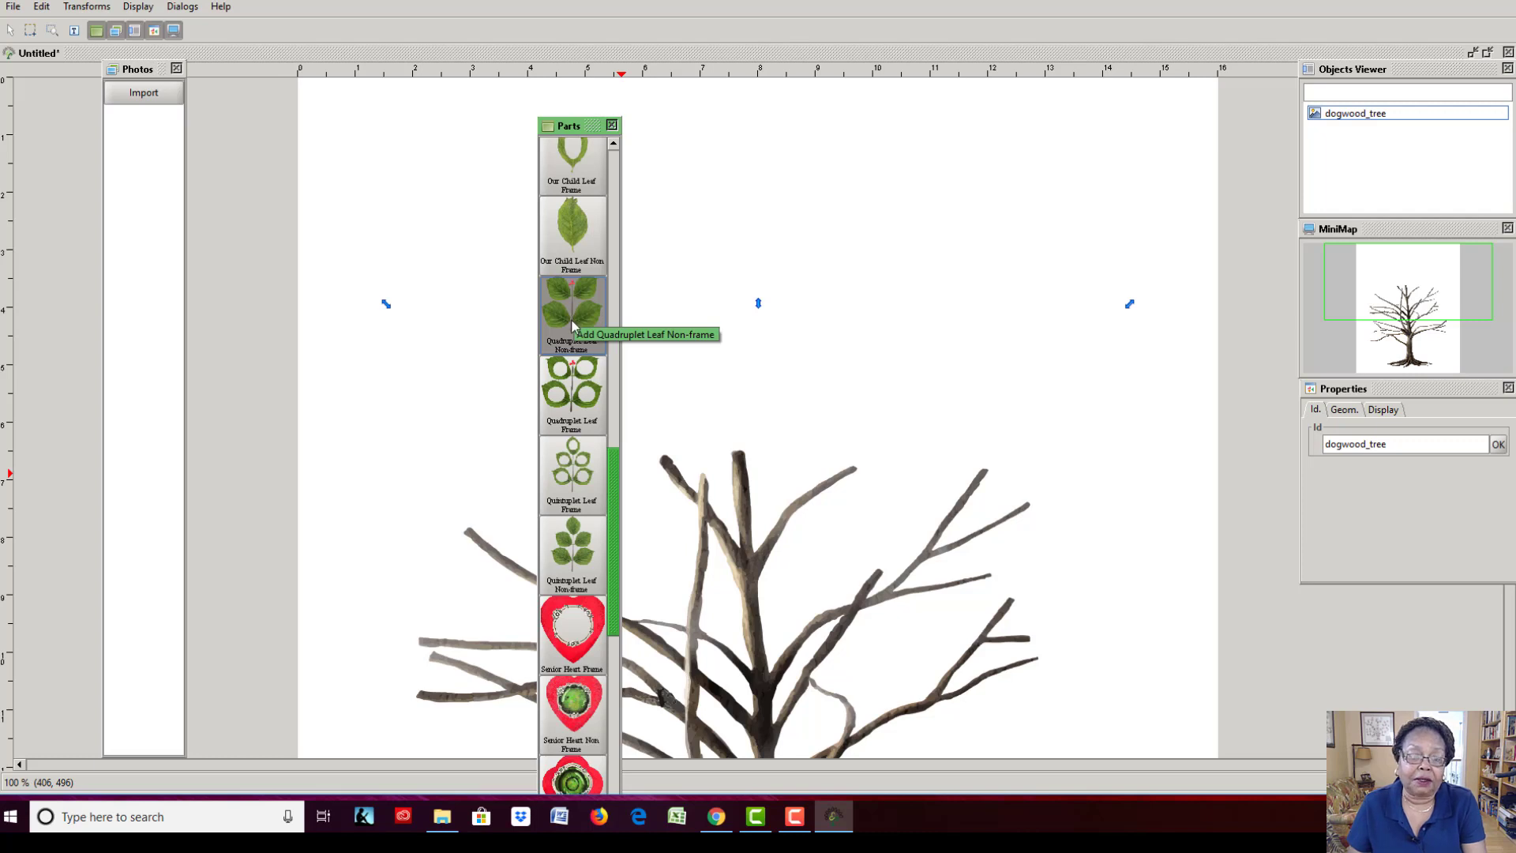
click(572, 482)
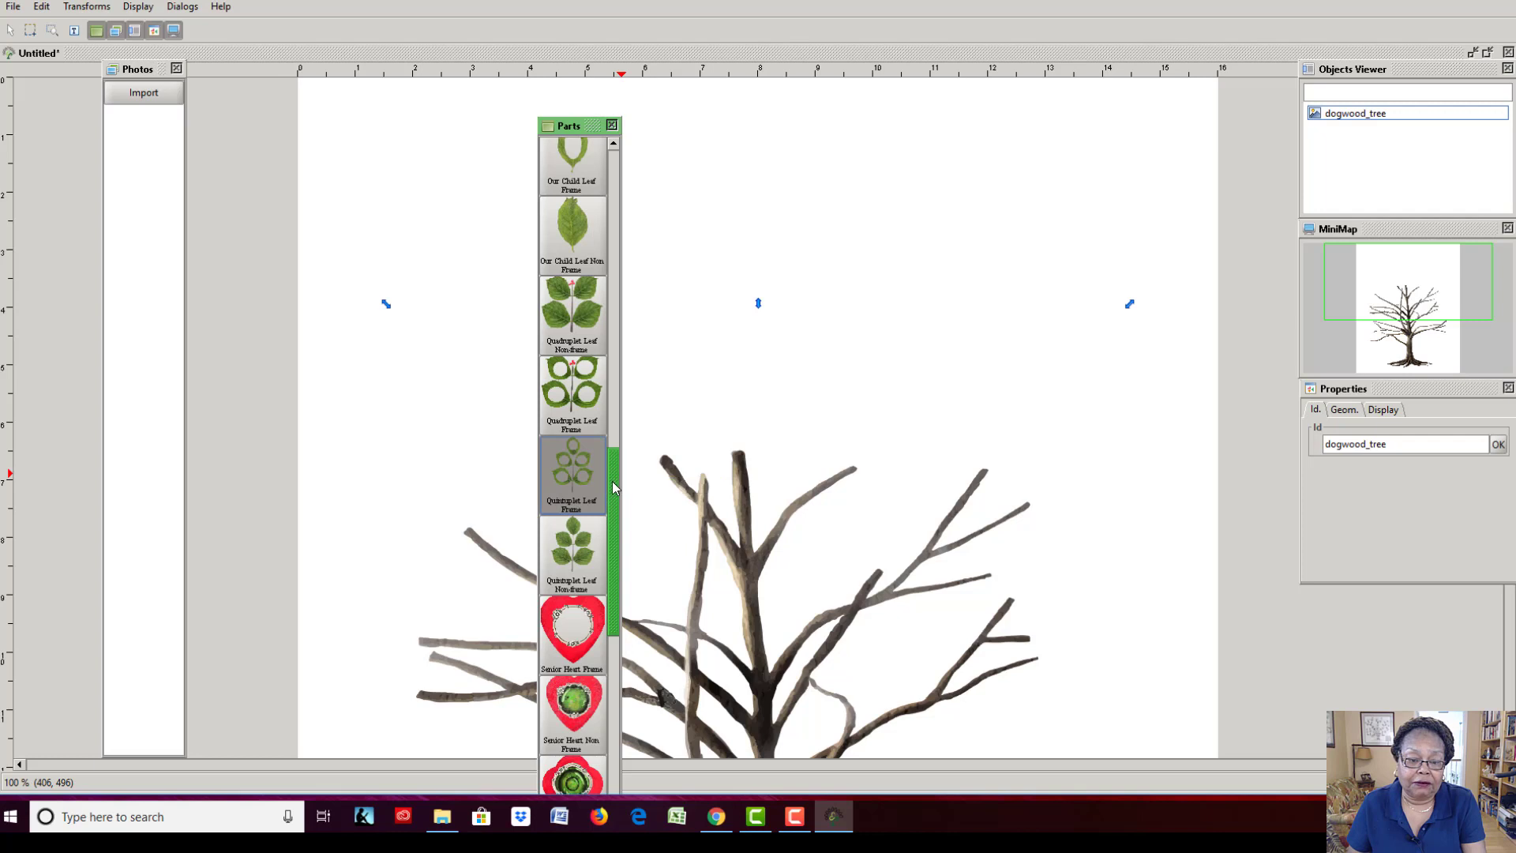
scroll(604, 484, down, 3)
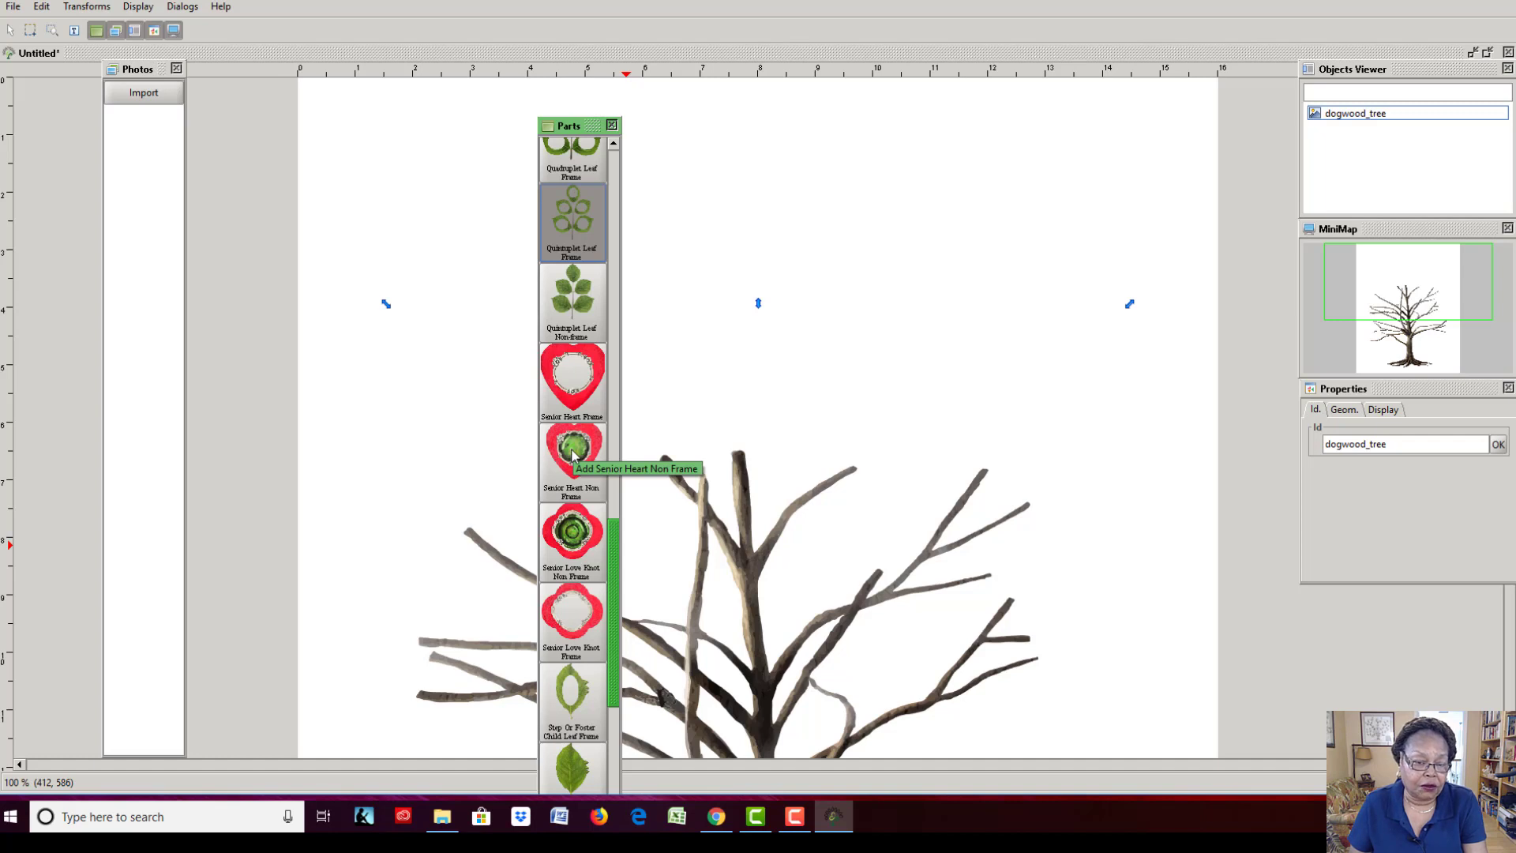
scroll(576, 418, down, 2)
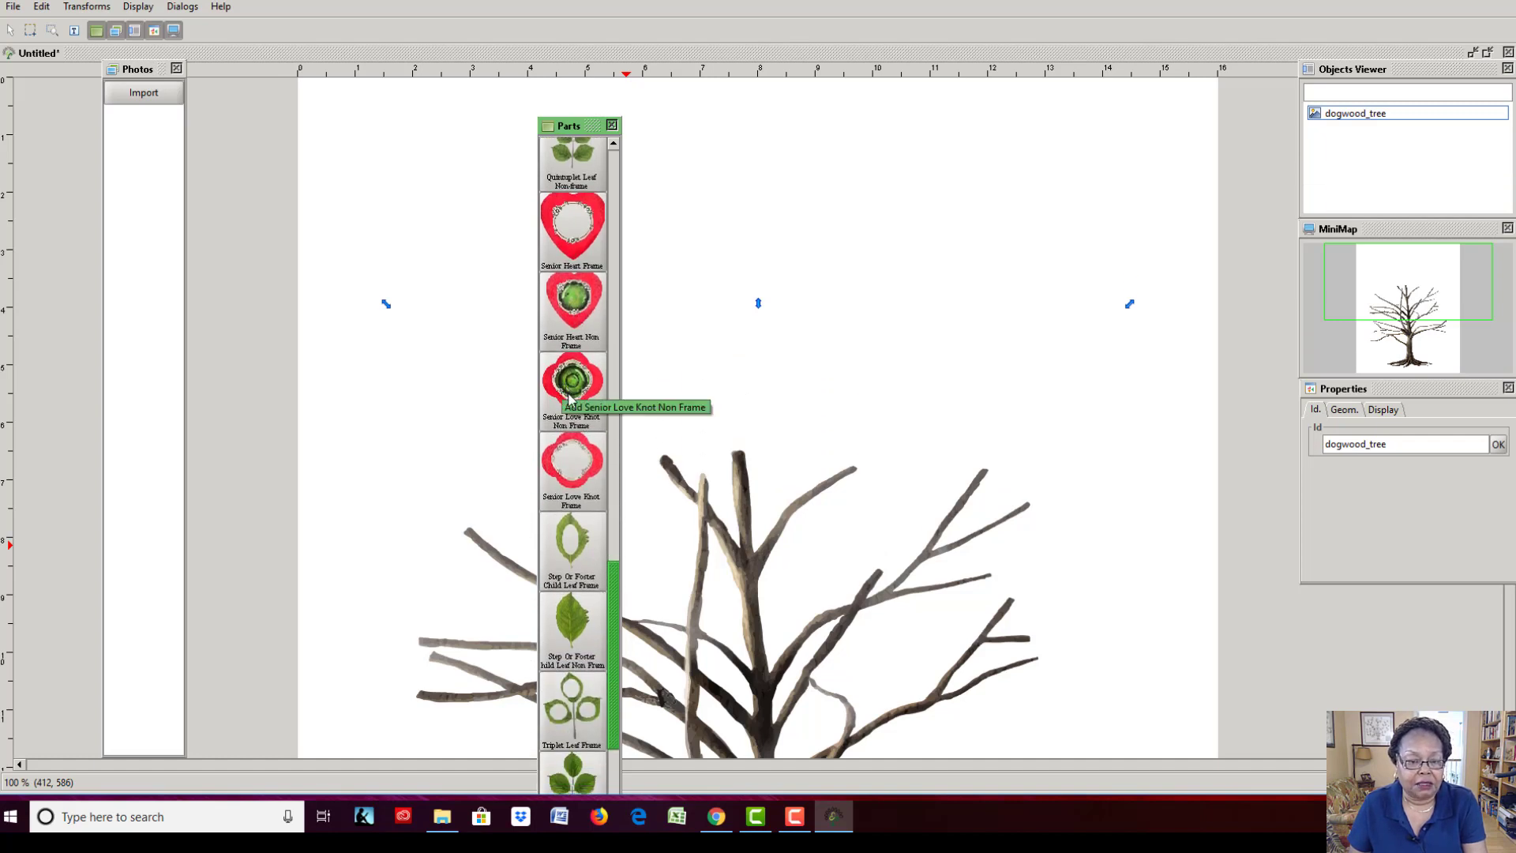
click(591, 462)
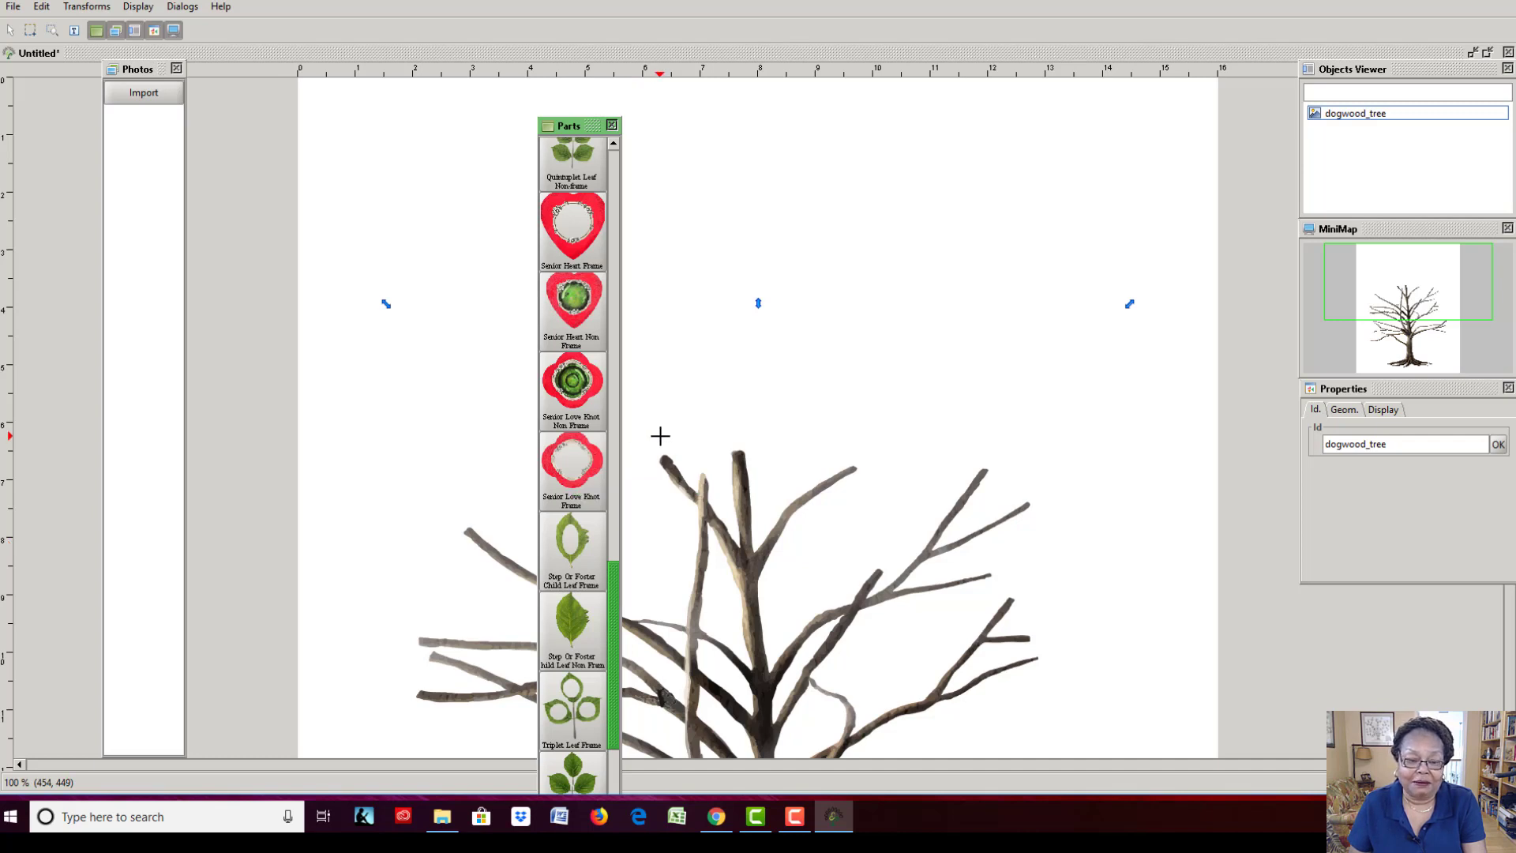
scroll(660, 436, down, 1)
scroll(602, 484, down, 5)
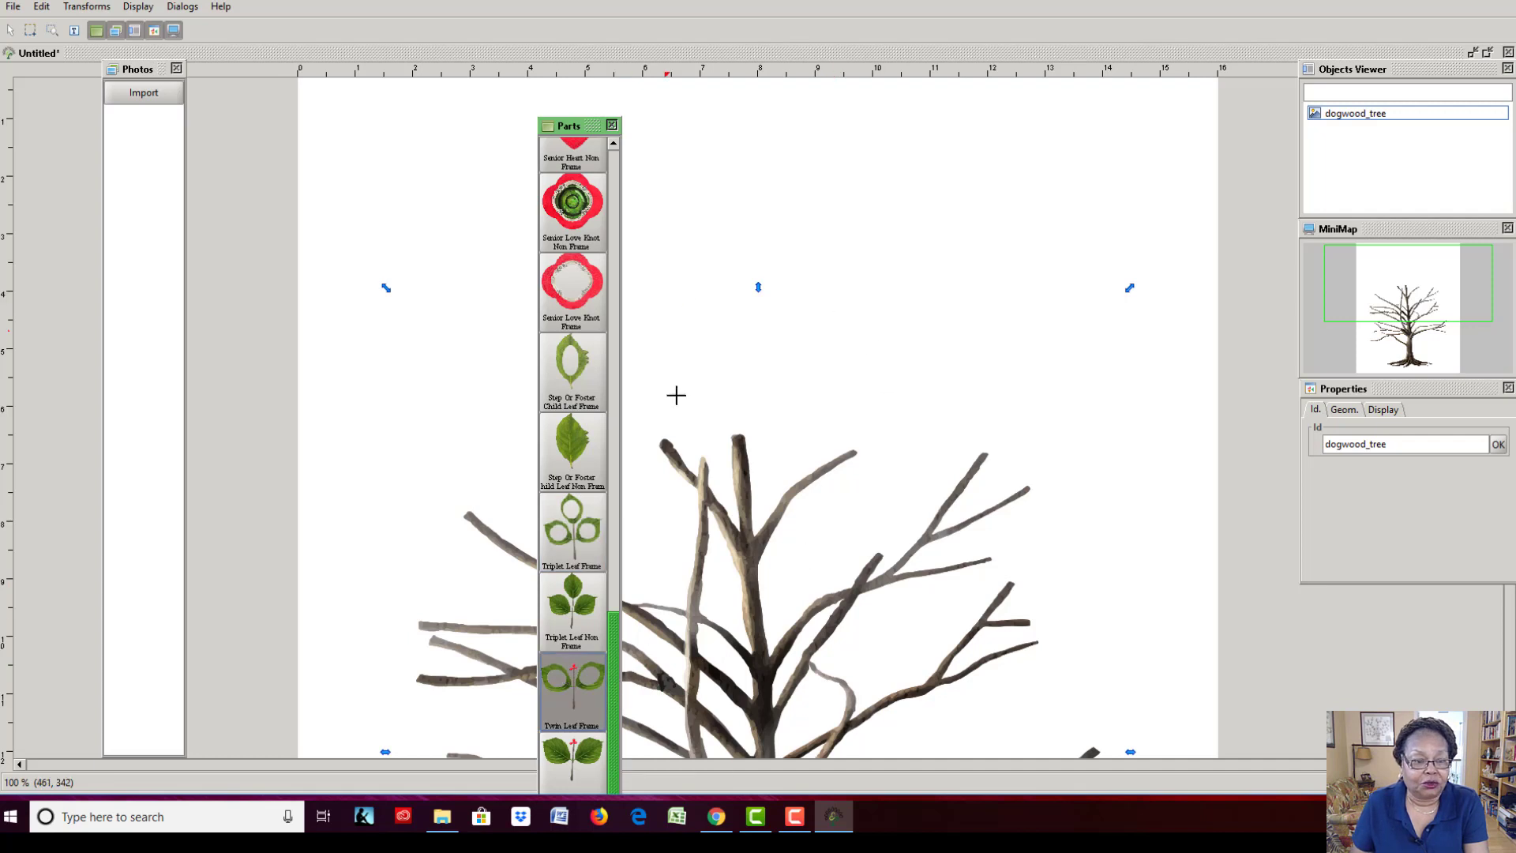
drag(617, 633, 710, 179)
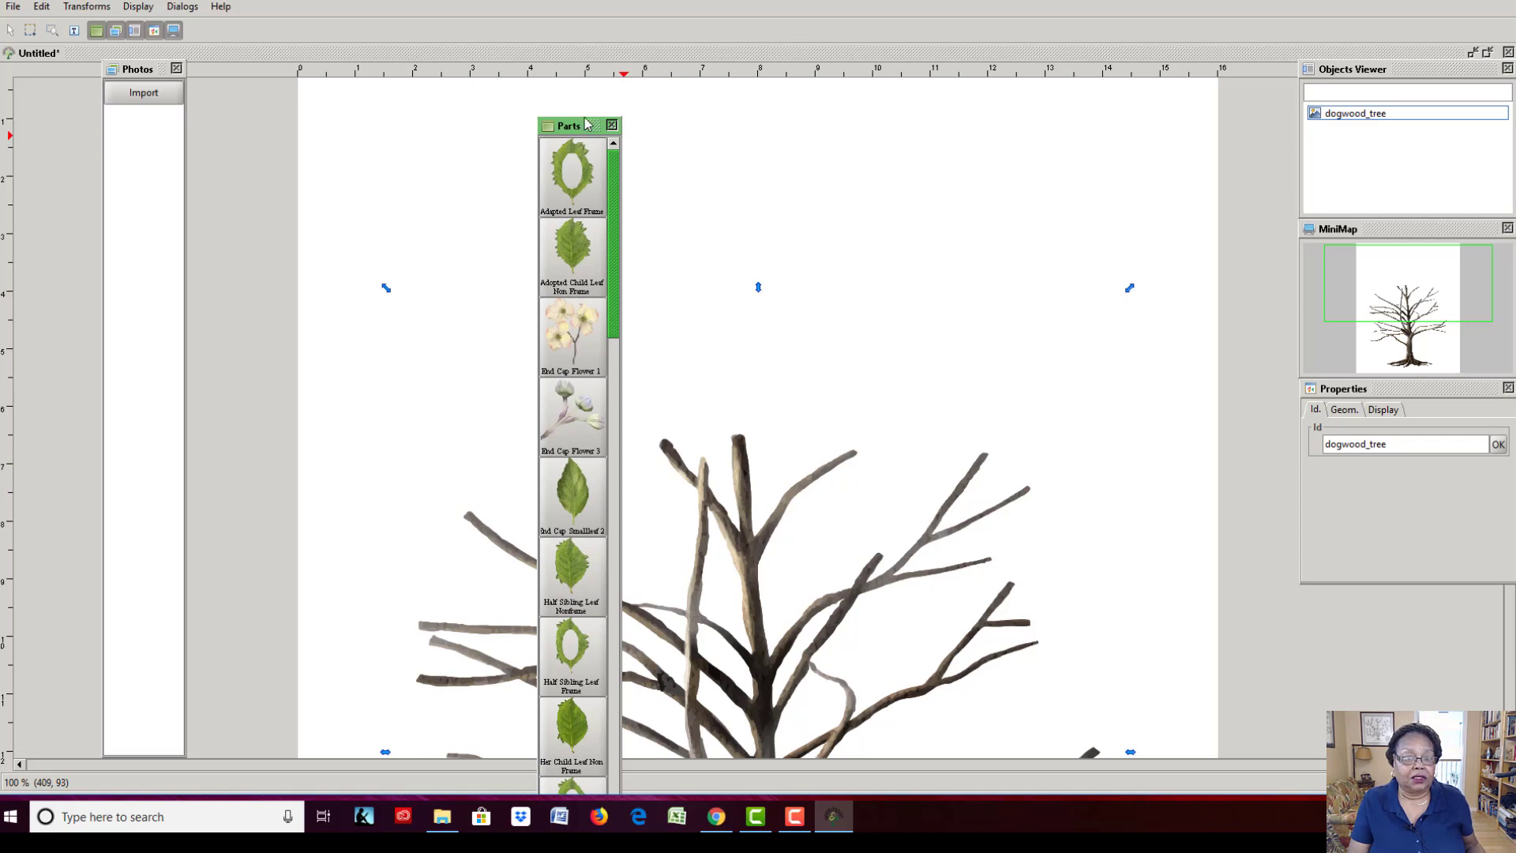
Float the Photos palette over the canvas and import the photo canstockphoto9643599 from A Sample Picture folder.
drag(582, 128, 644, 97)
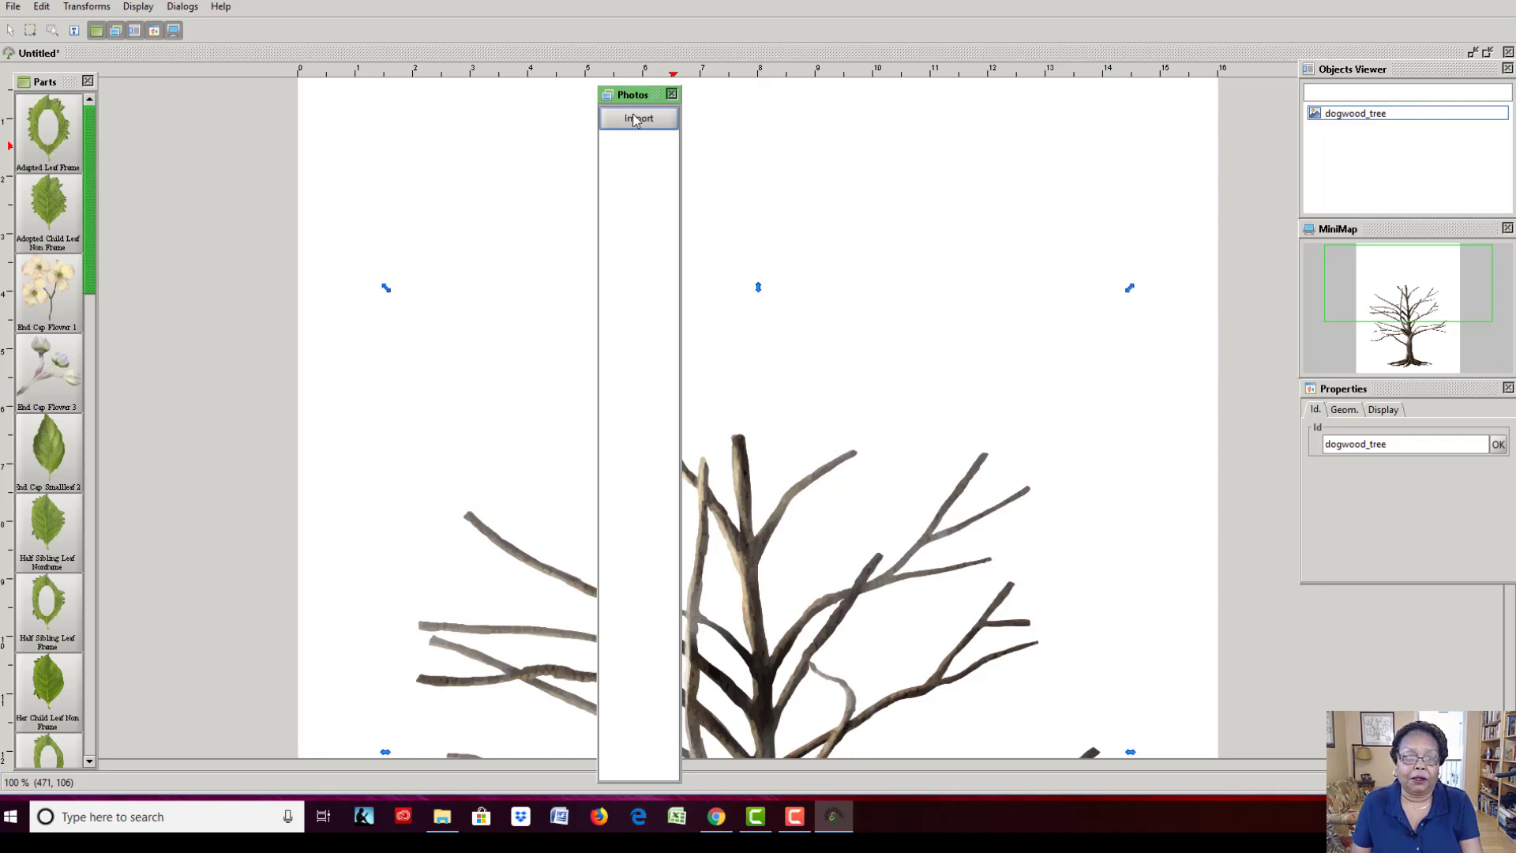
click(638, 118)
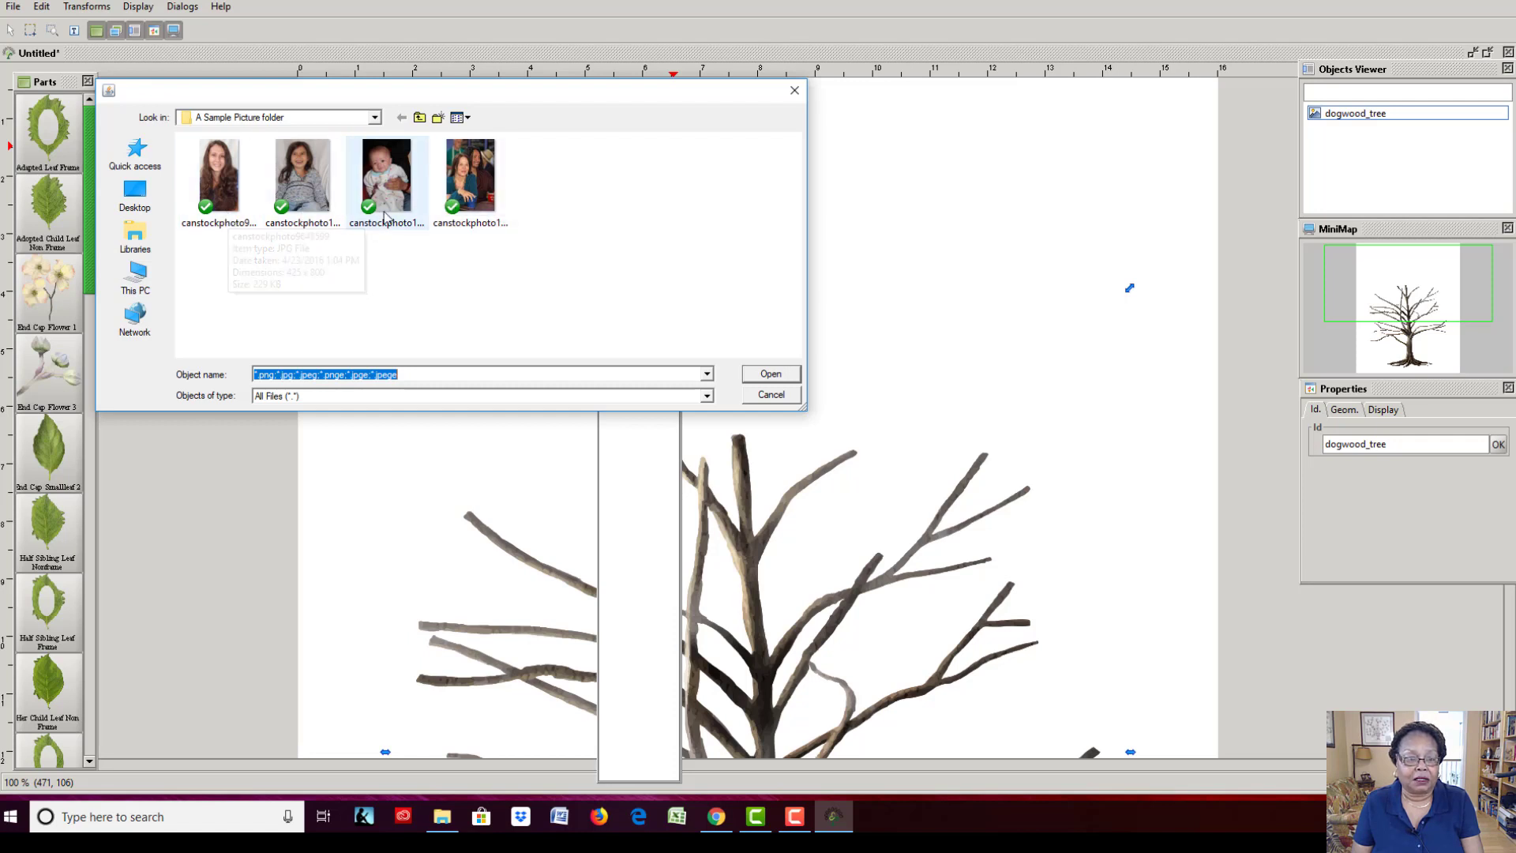
click(222, 205)
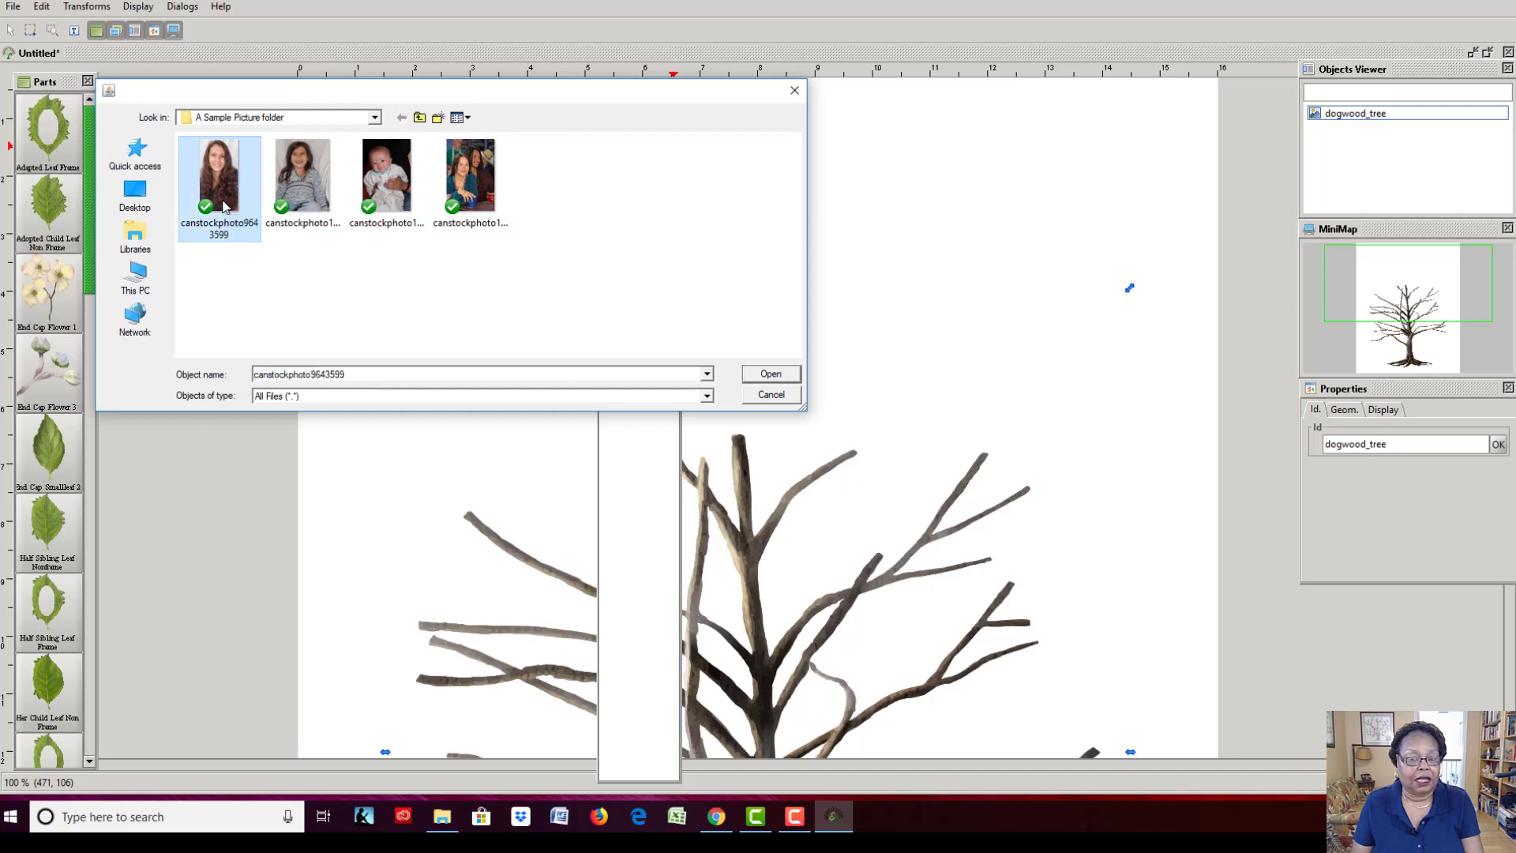
click(772, 374)
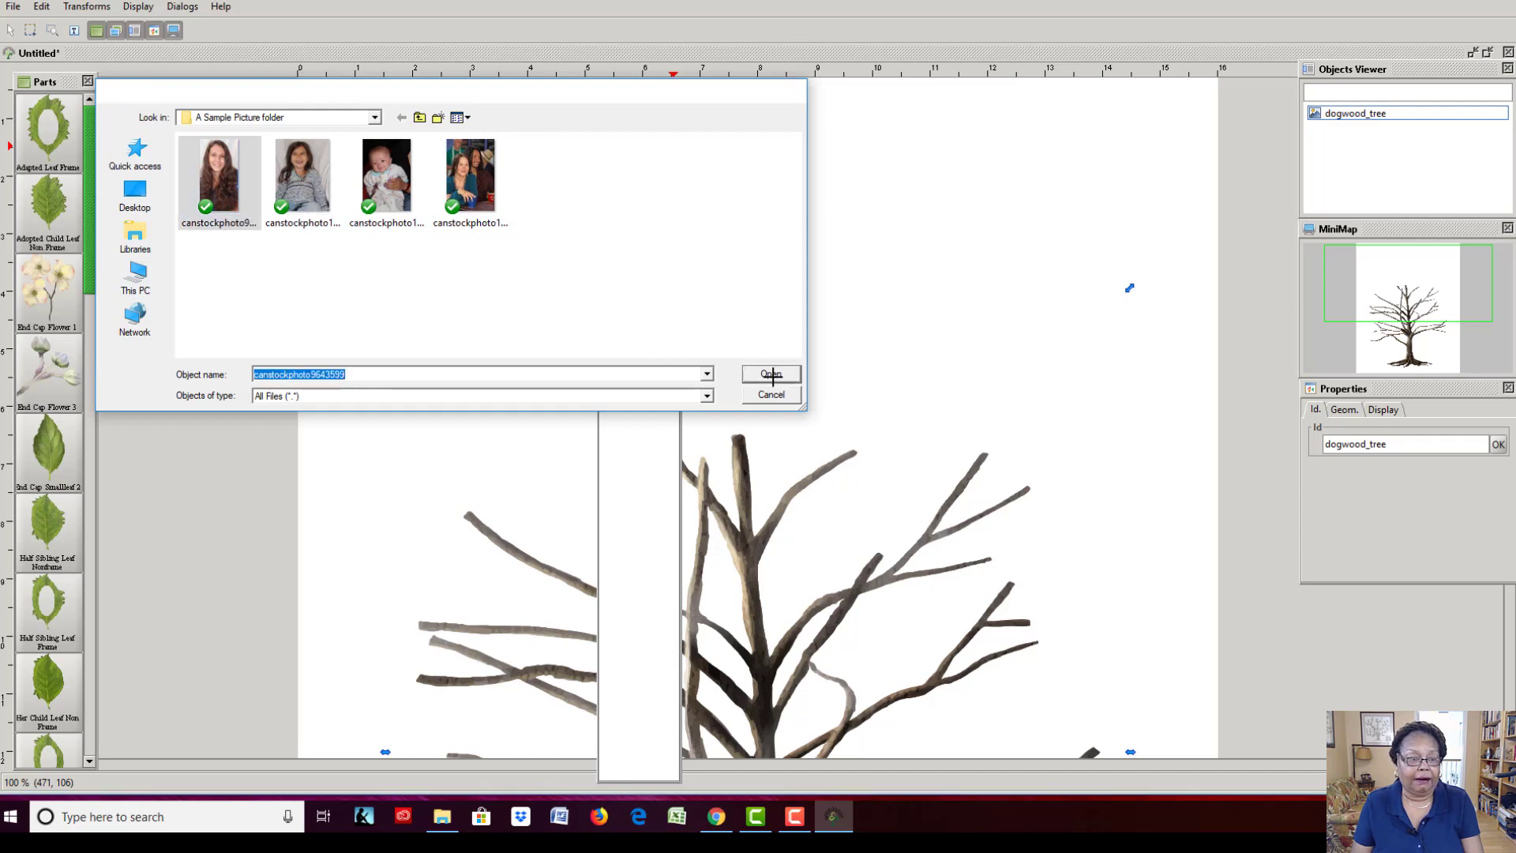
Import the photos canstockphoto10821676, canstockphoto11170099 and canstockphoto16269466 together from A Sample Picture folder.
click(655, 125)
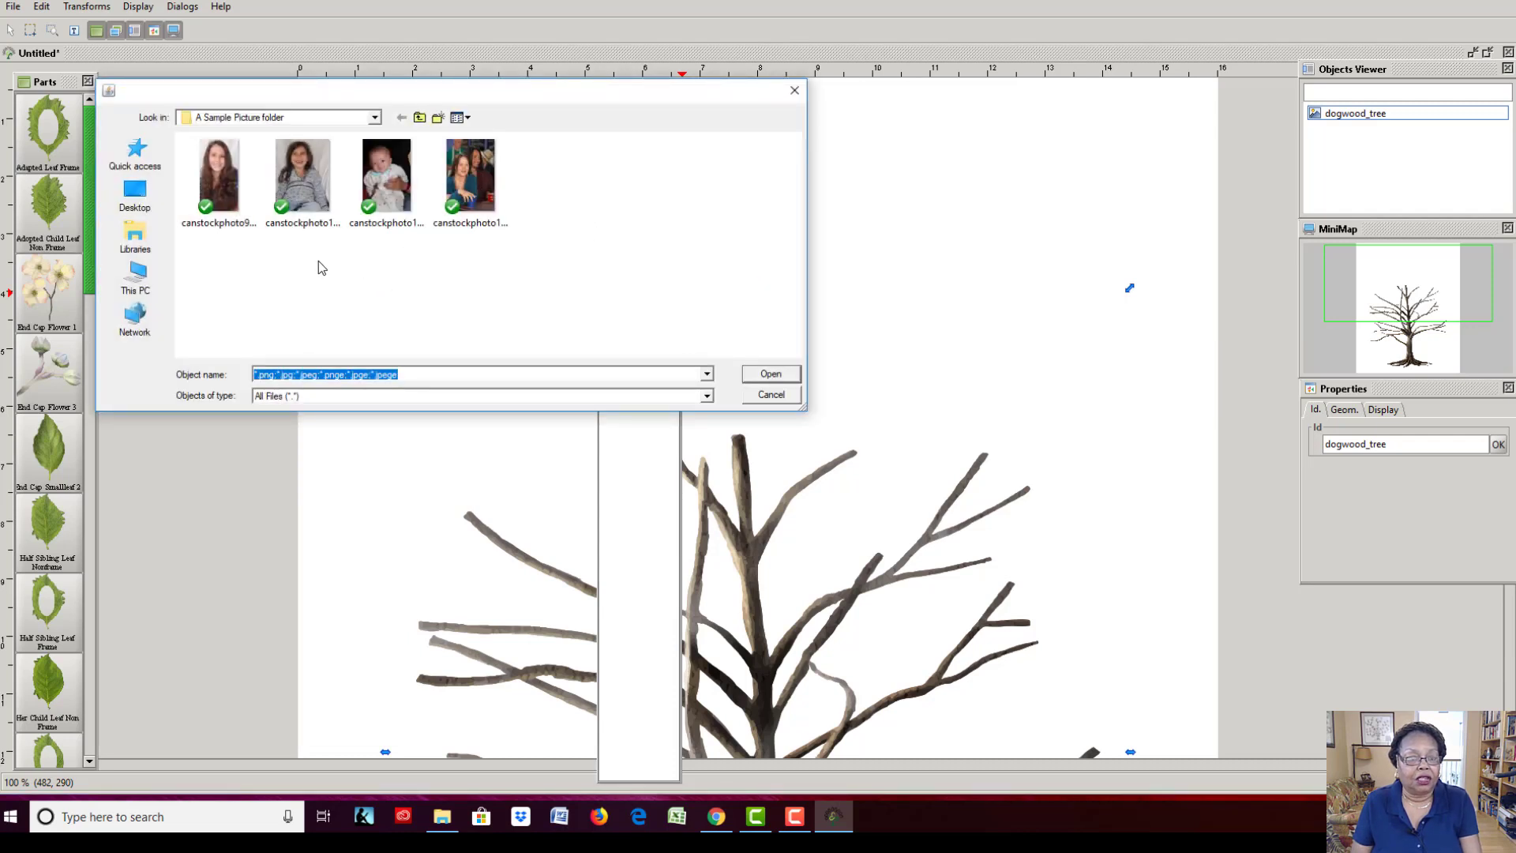
click(319, 183)
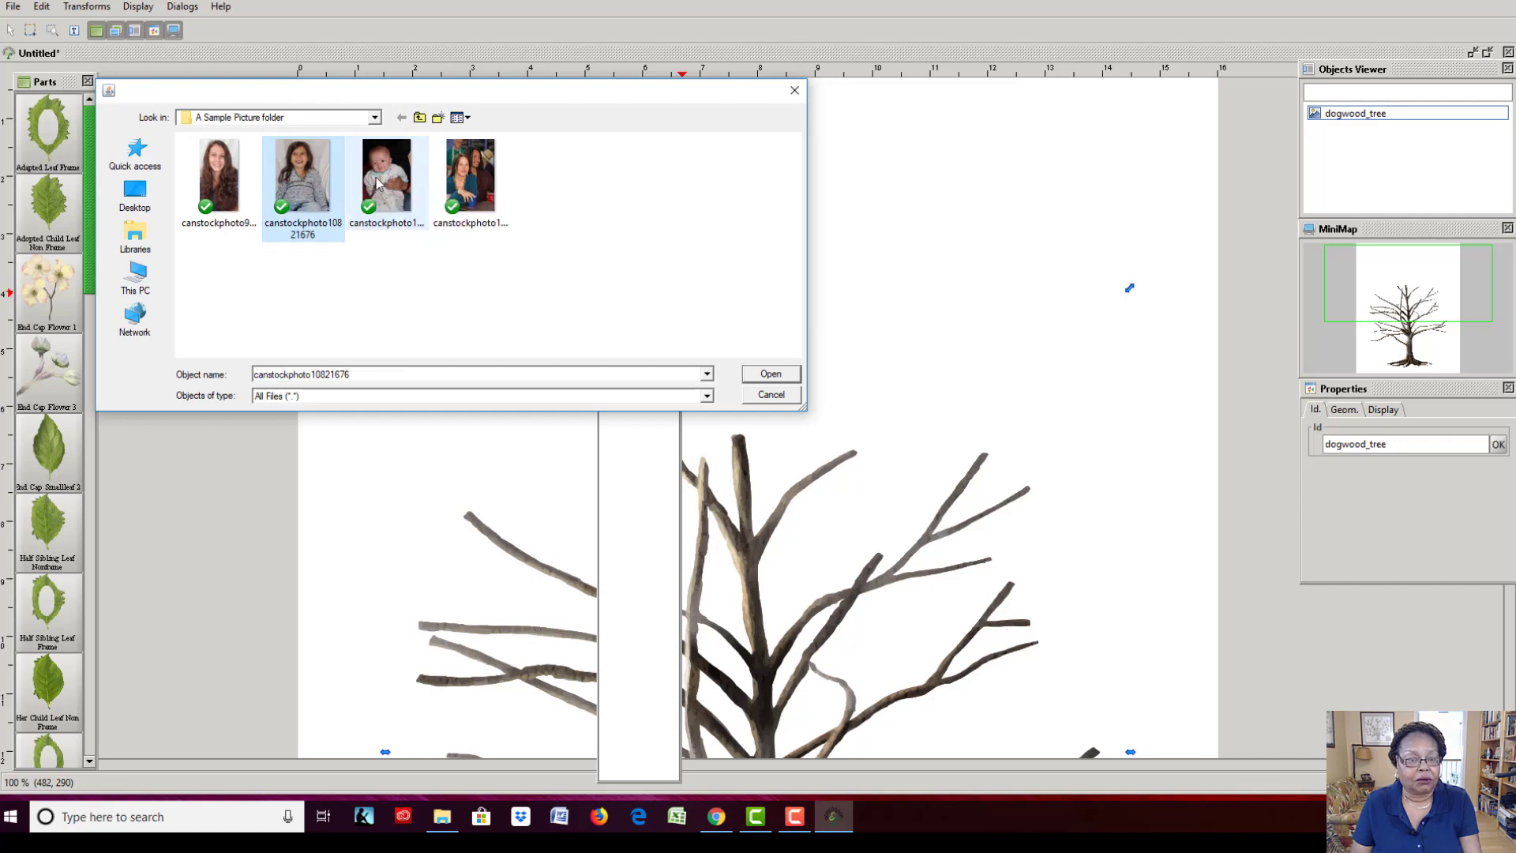
ctrl+click(376, 184)
ctrl+click(471, 178)
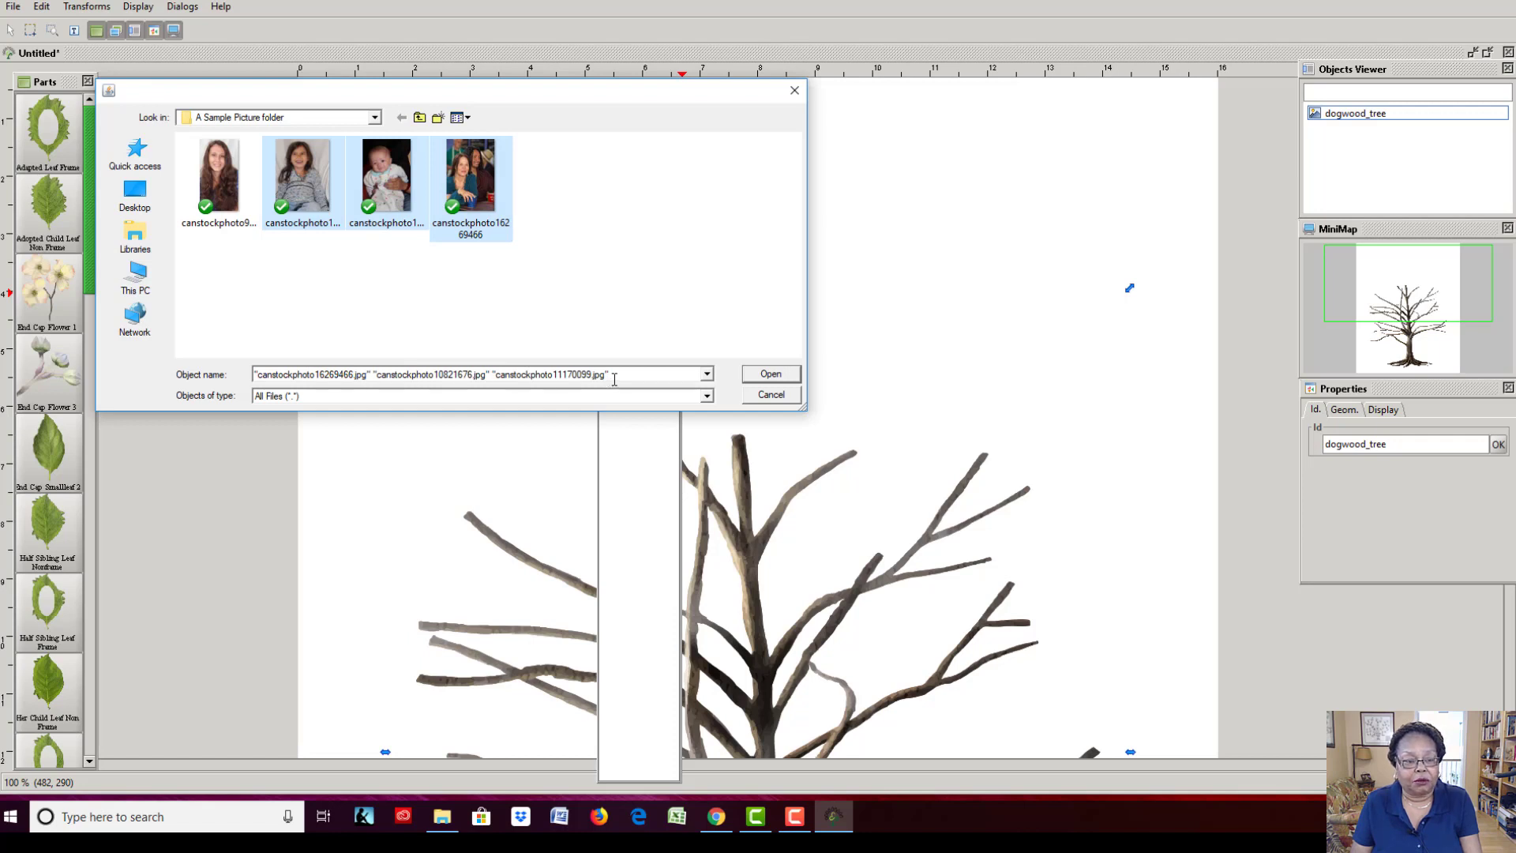
click(770, 374)
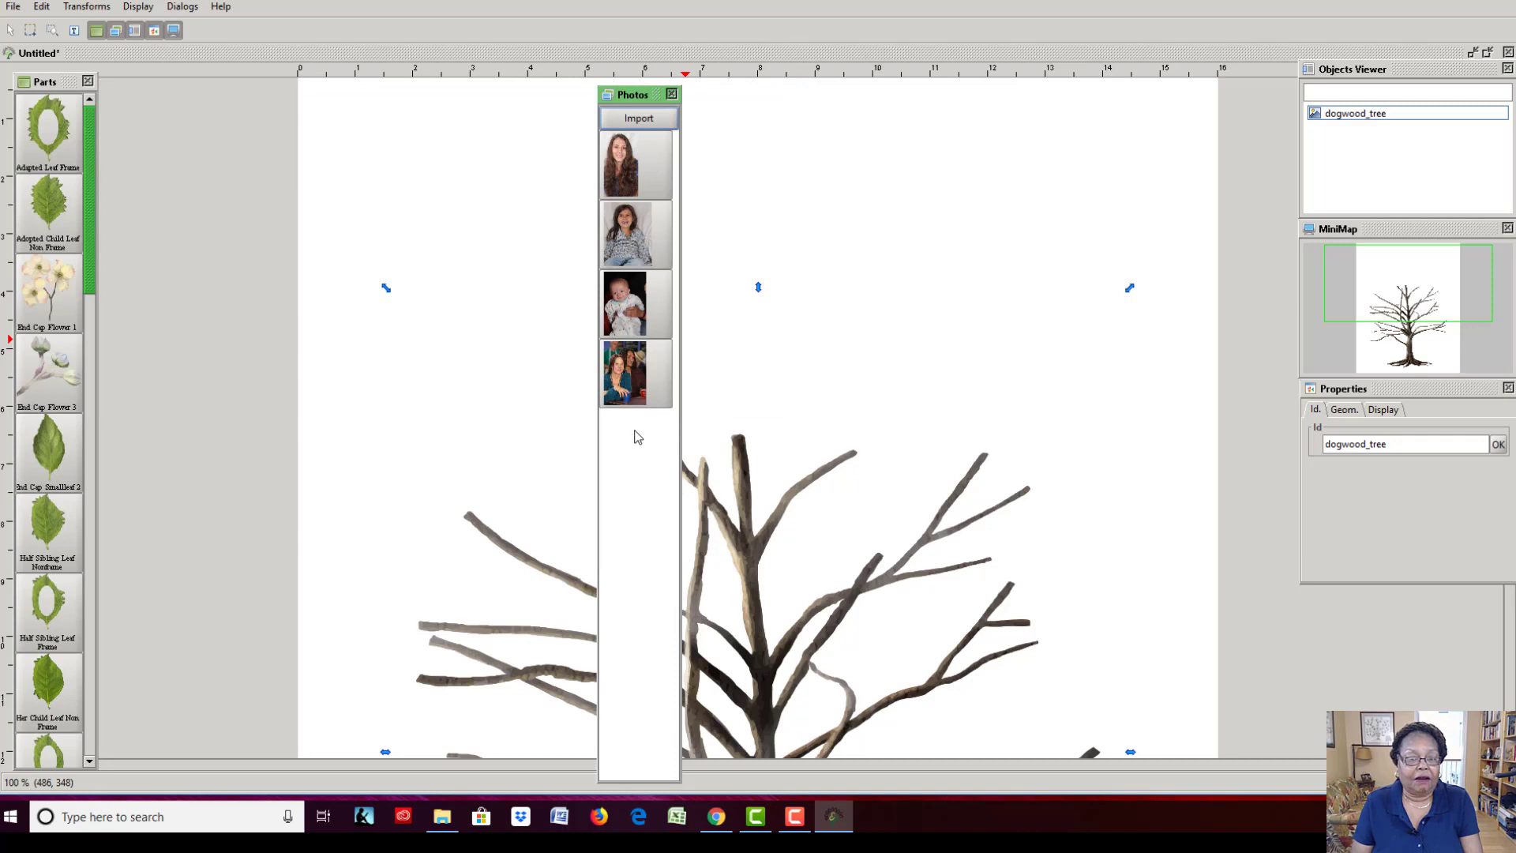
Move the Photos palette off the tree branches and set the canvas zoom to 50%.
drag(643, 95, 344, 89)
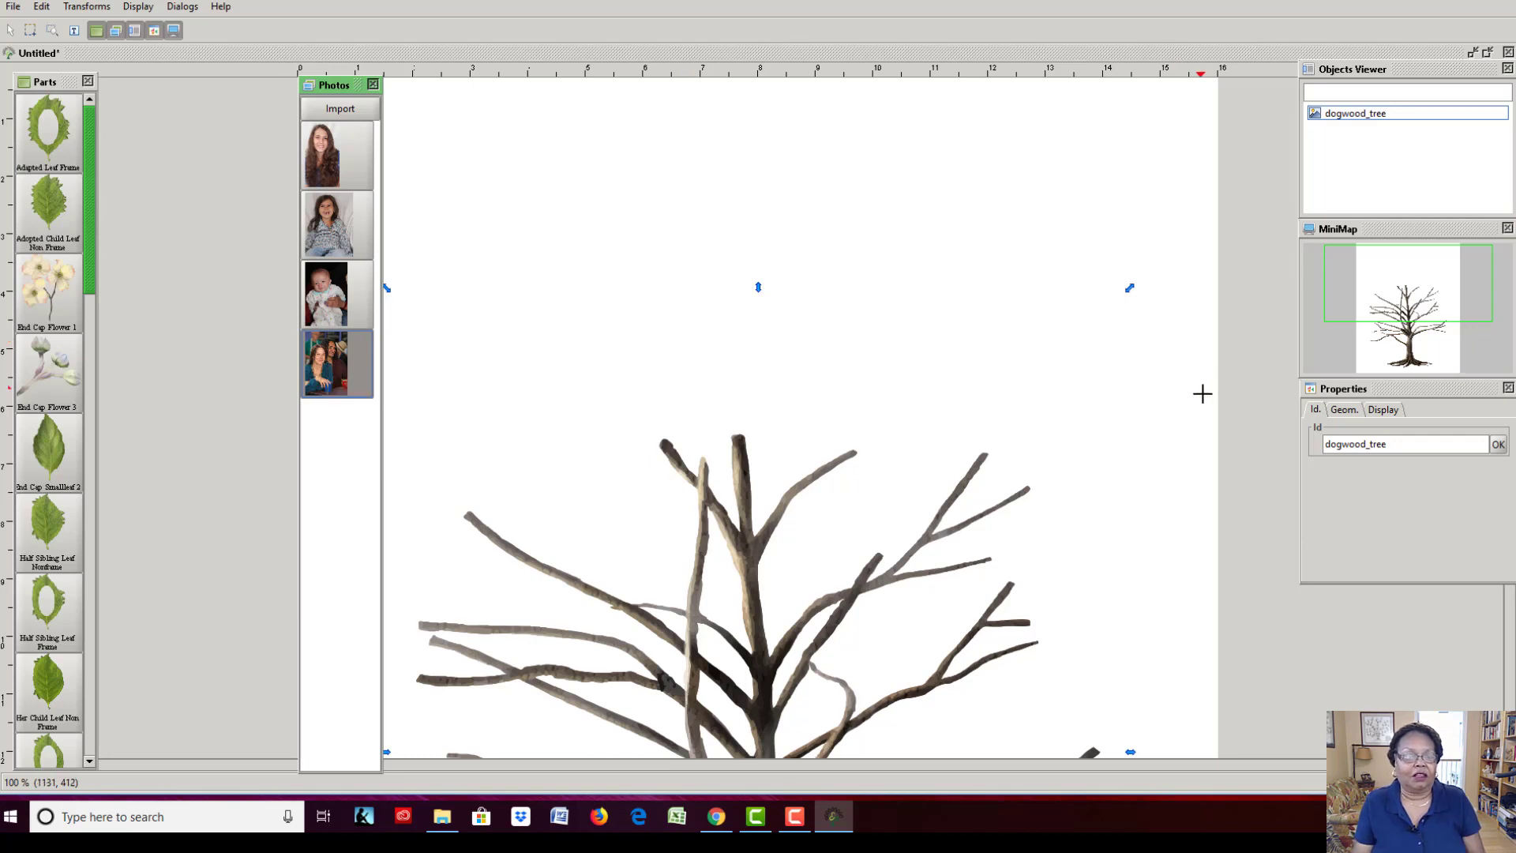
click(141, 9)
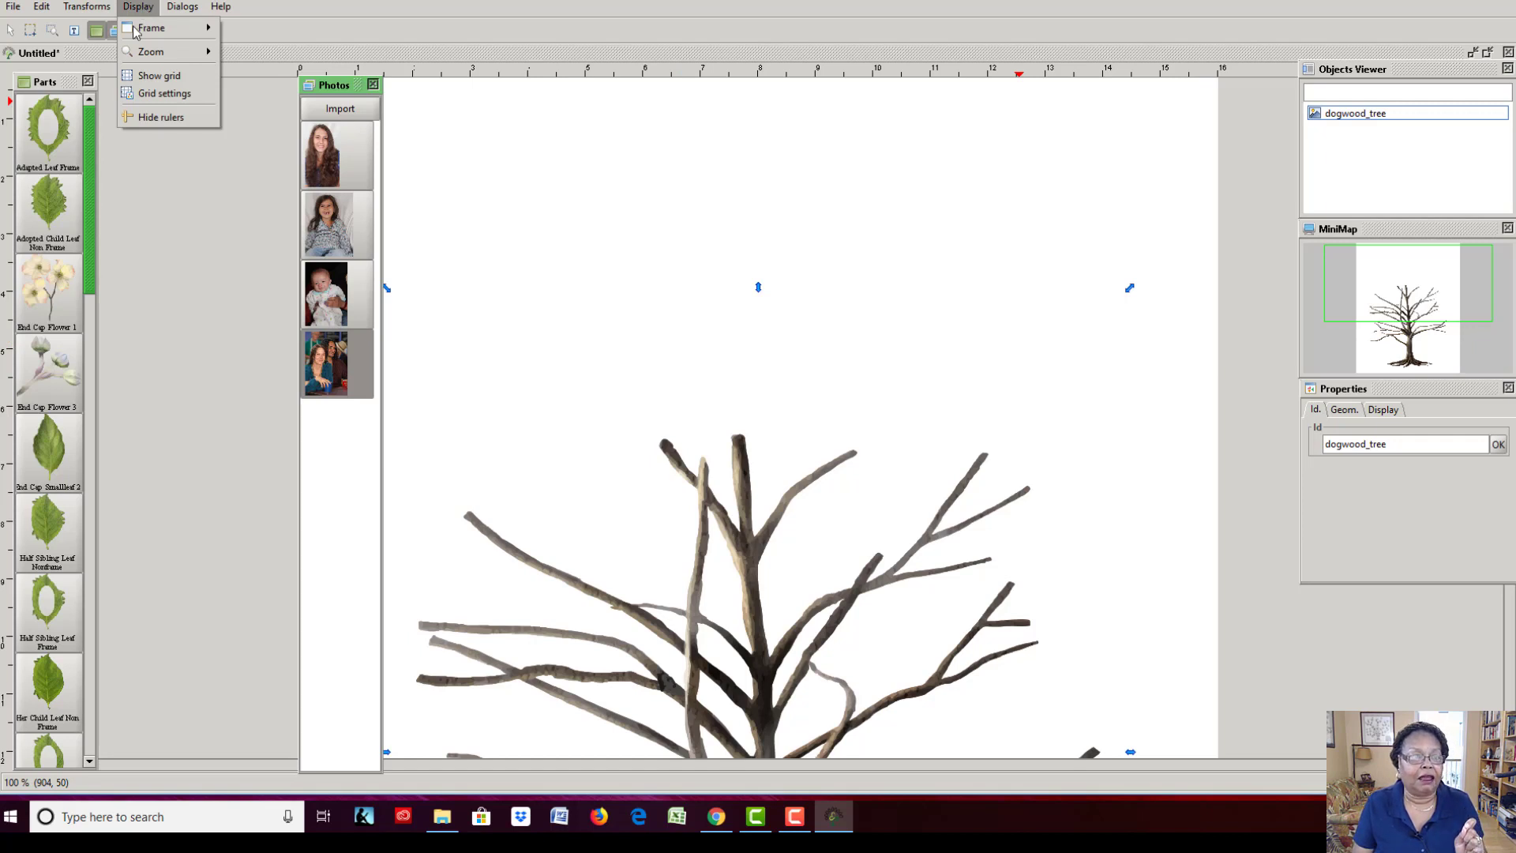
mouse_move(159, 62)
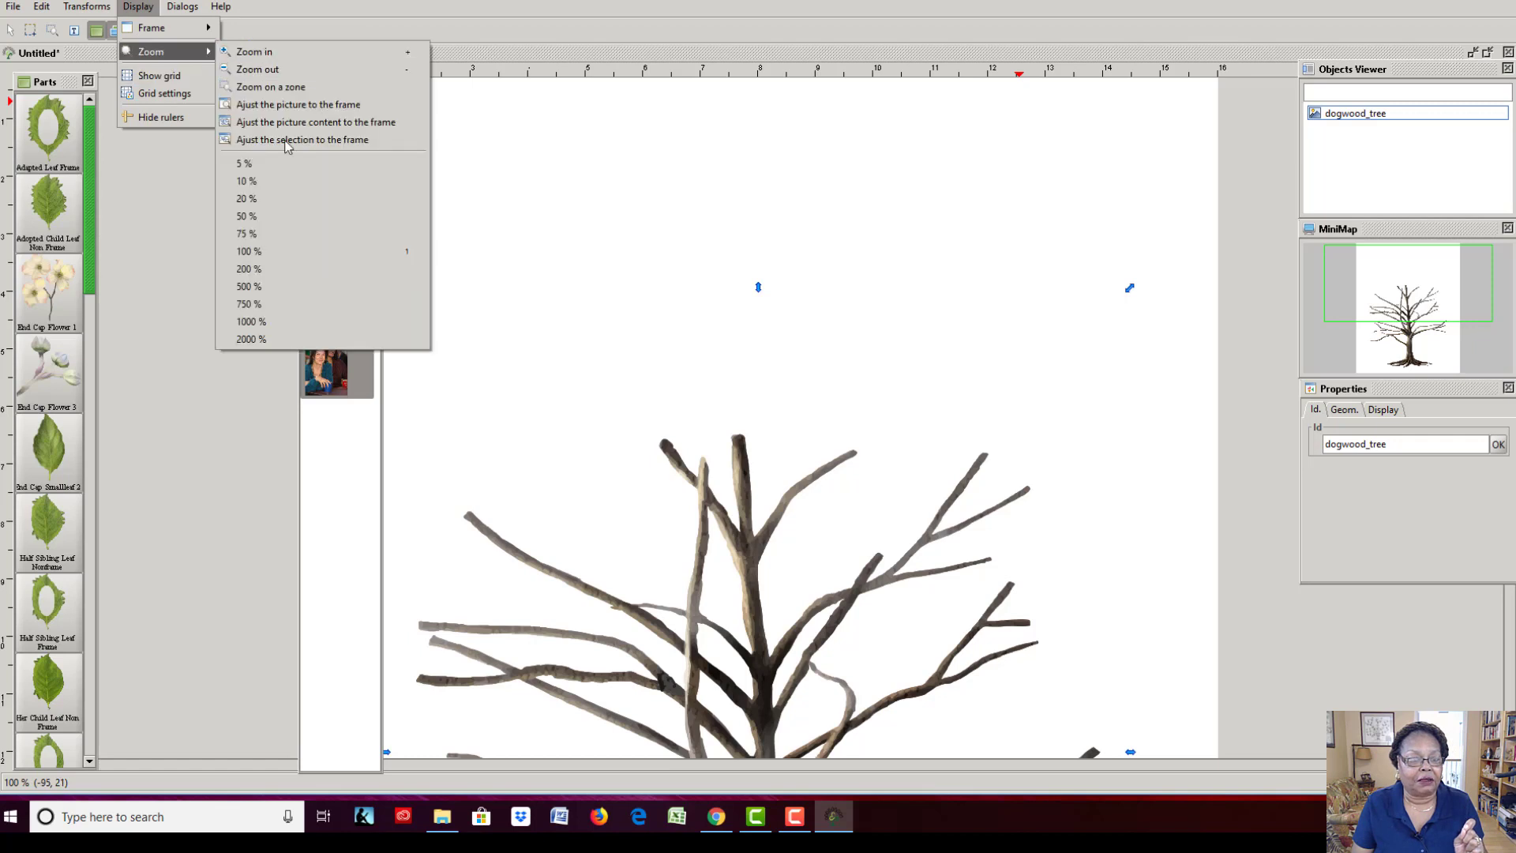
click(243, 216)
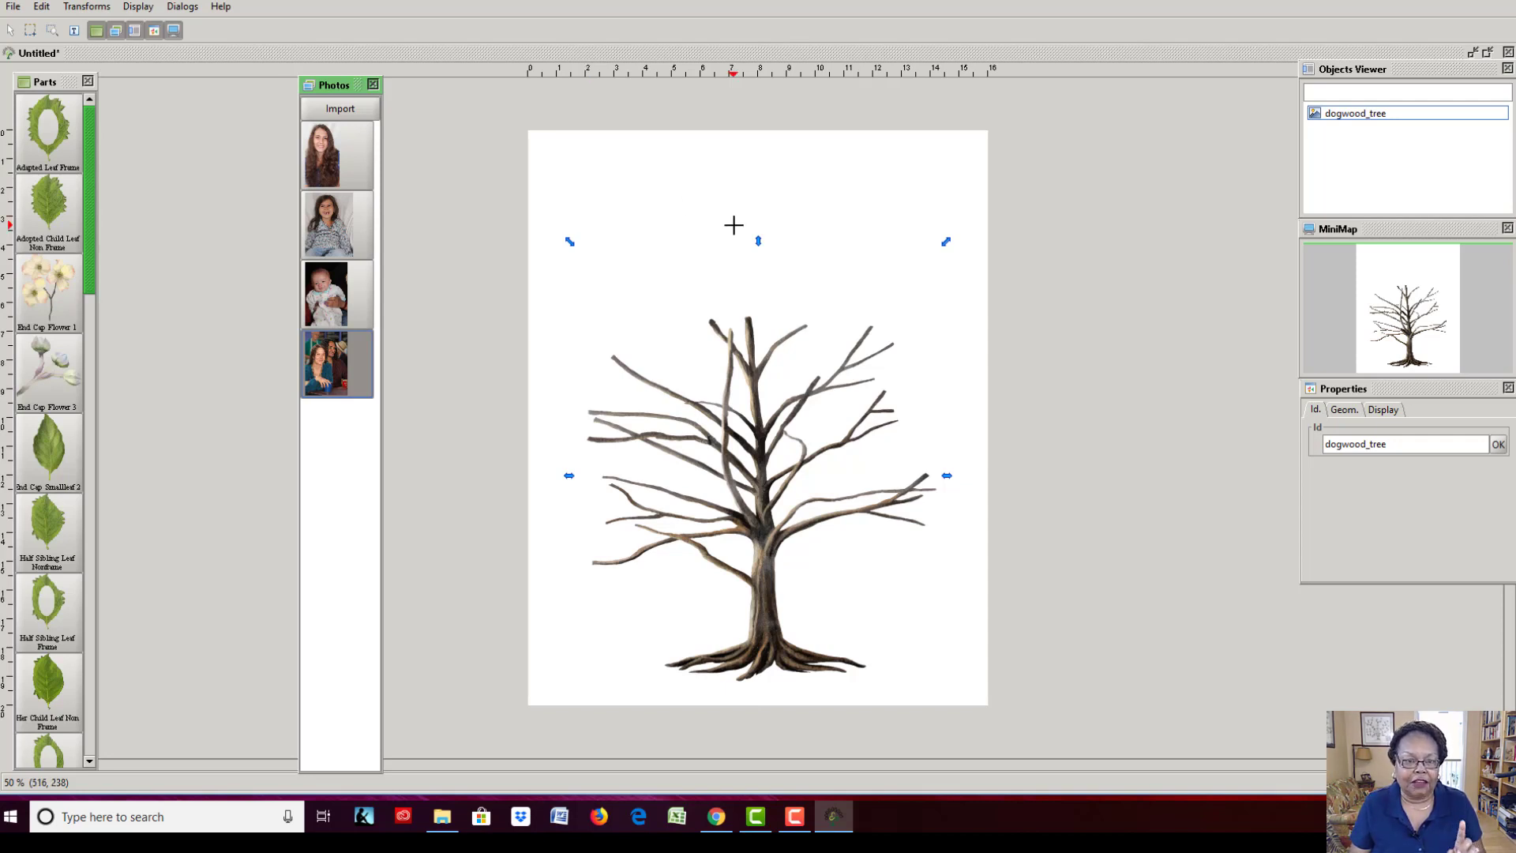
Place the couple photo canstockphoto16269466 over the upper branches, about 7 by 7 inches, and delete it from the canvas.
click(621, 197)
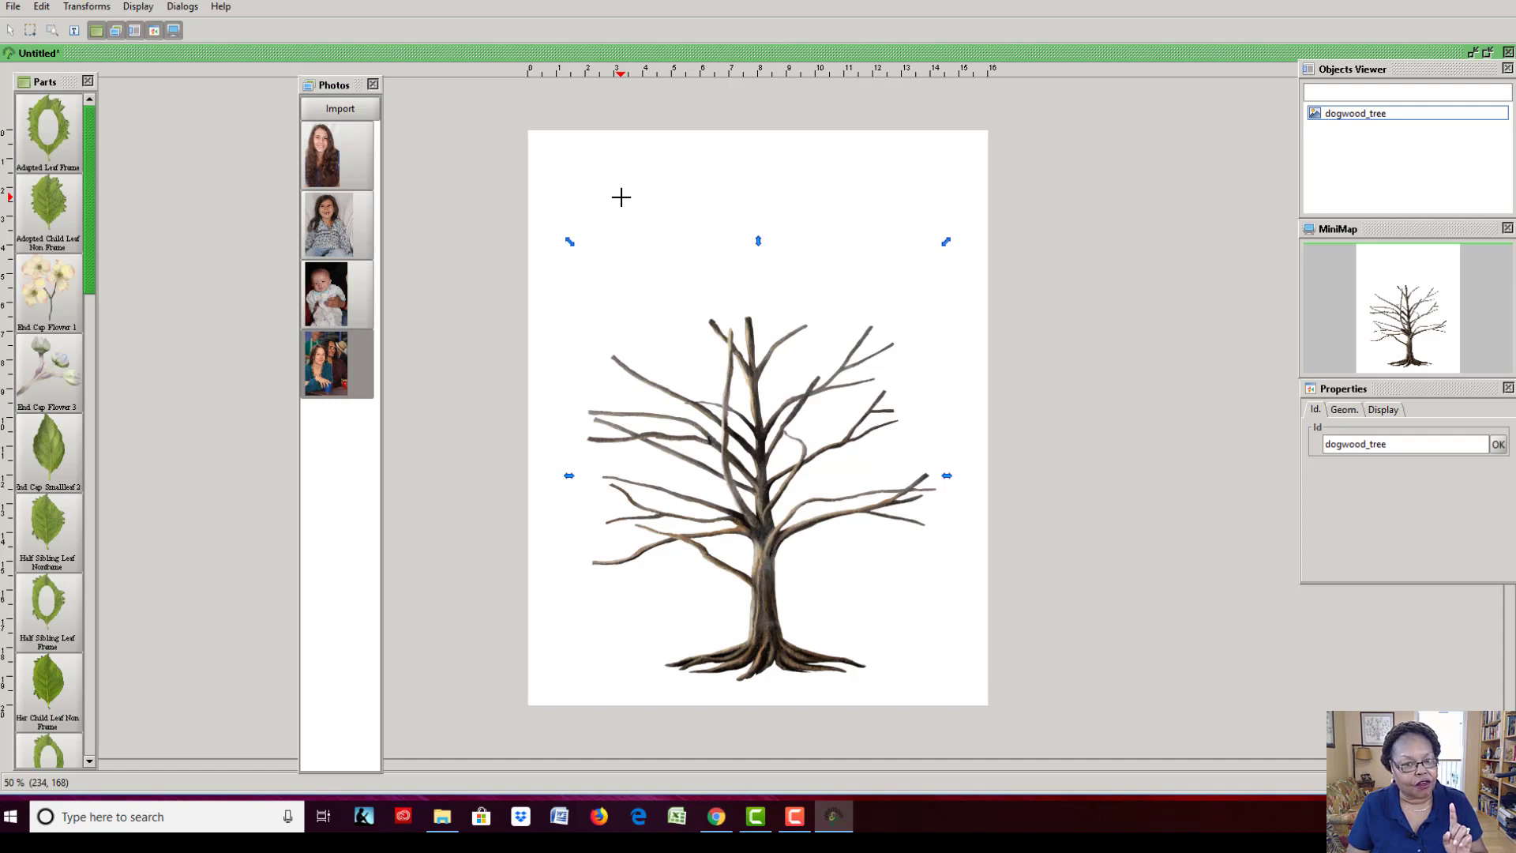
drag(622, 196, 822, 407)
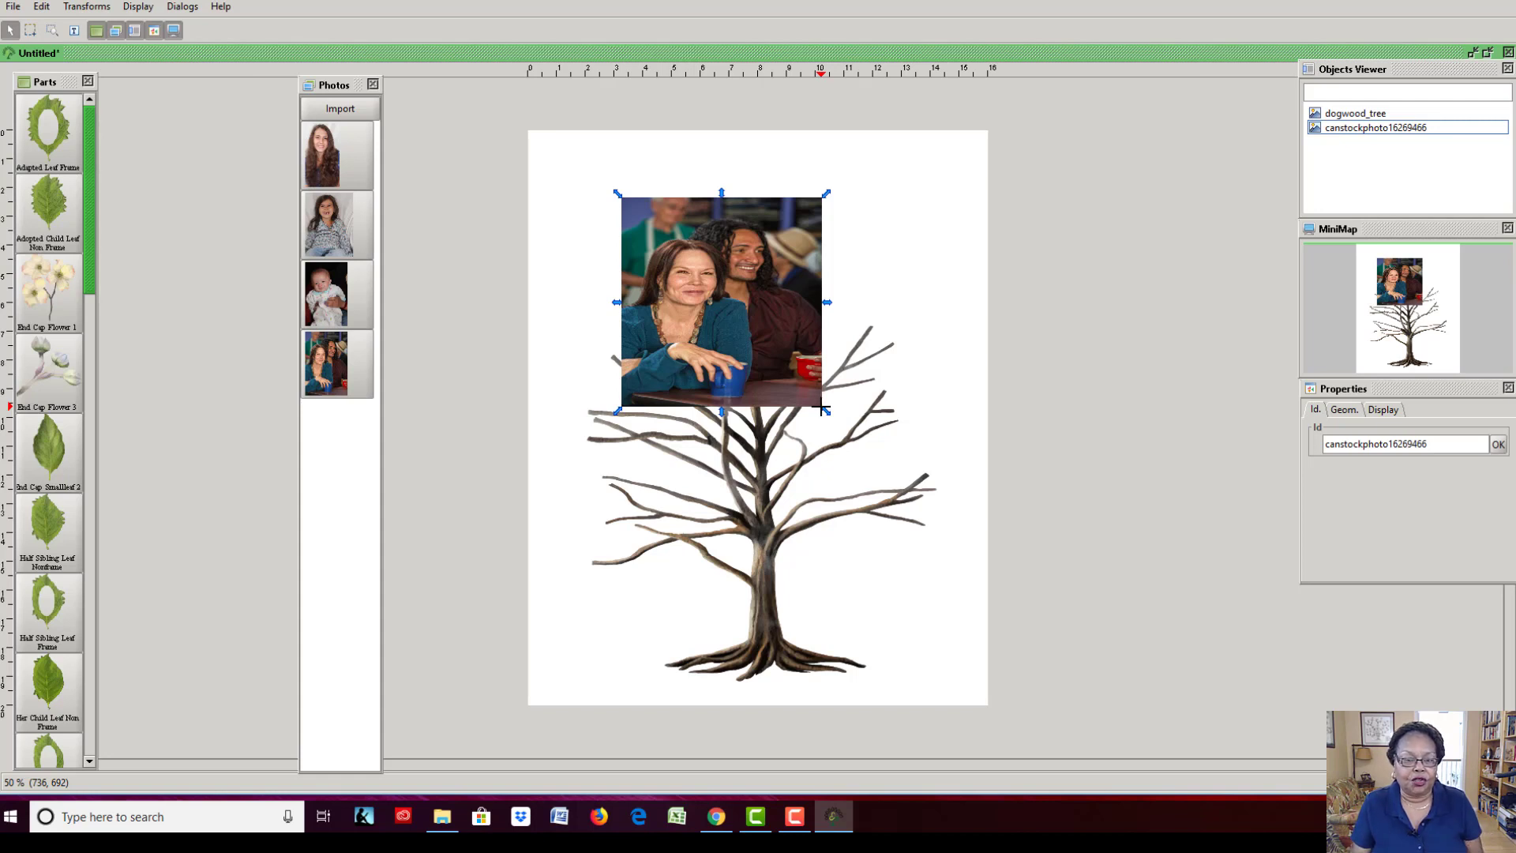
right_click(757, 240)
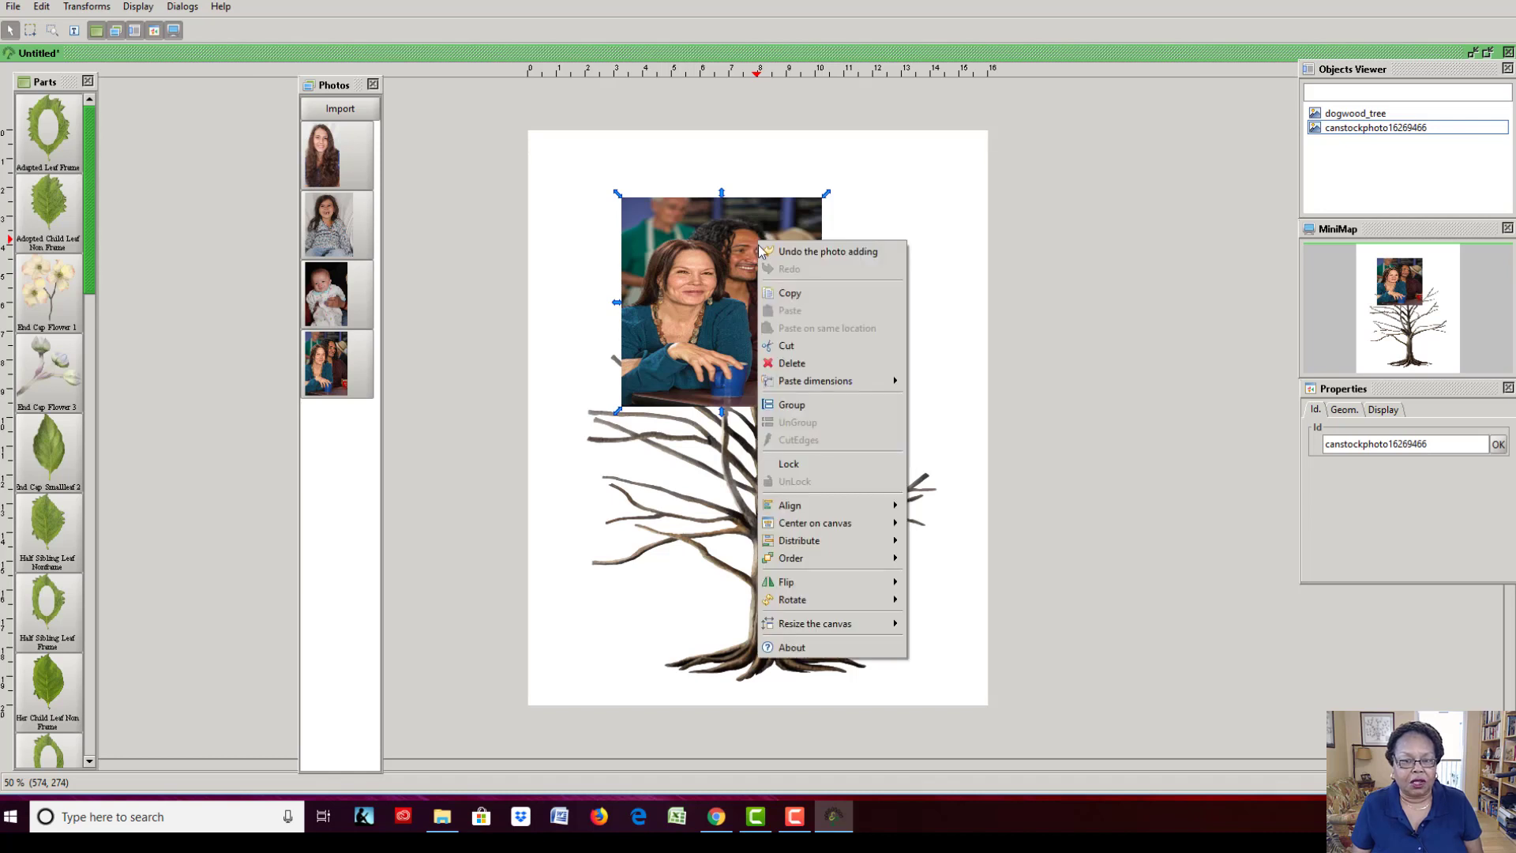
click(792, 364)
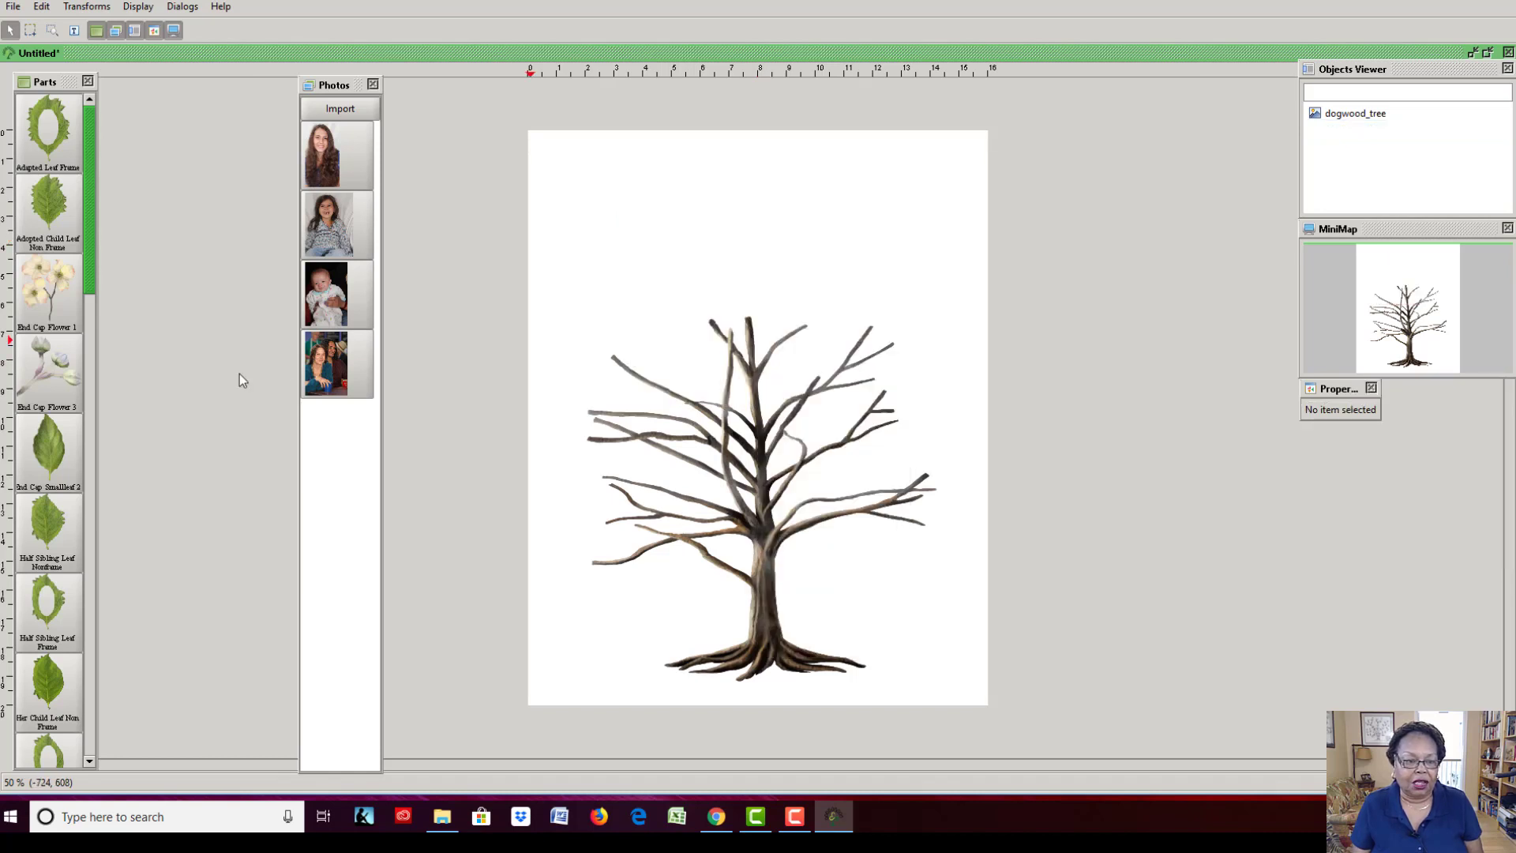
Edit the imported couple photo, crop it to the woman's head and upper body, and apply the edit.
right_click(332, 367)
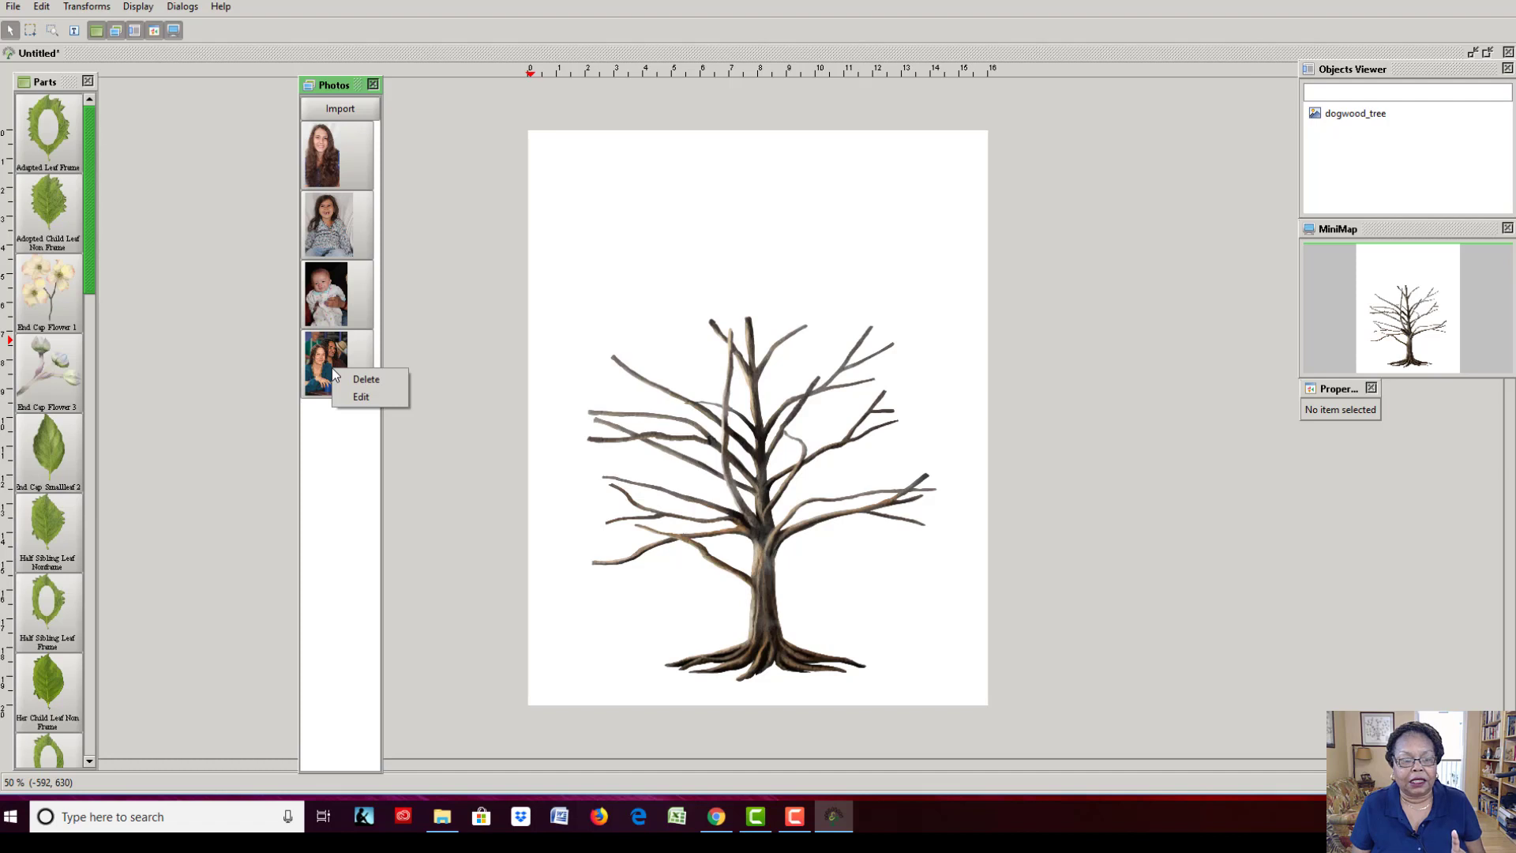
click(376, 401)
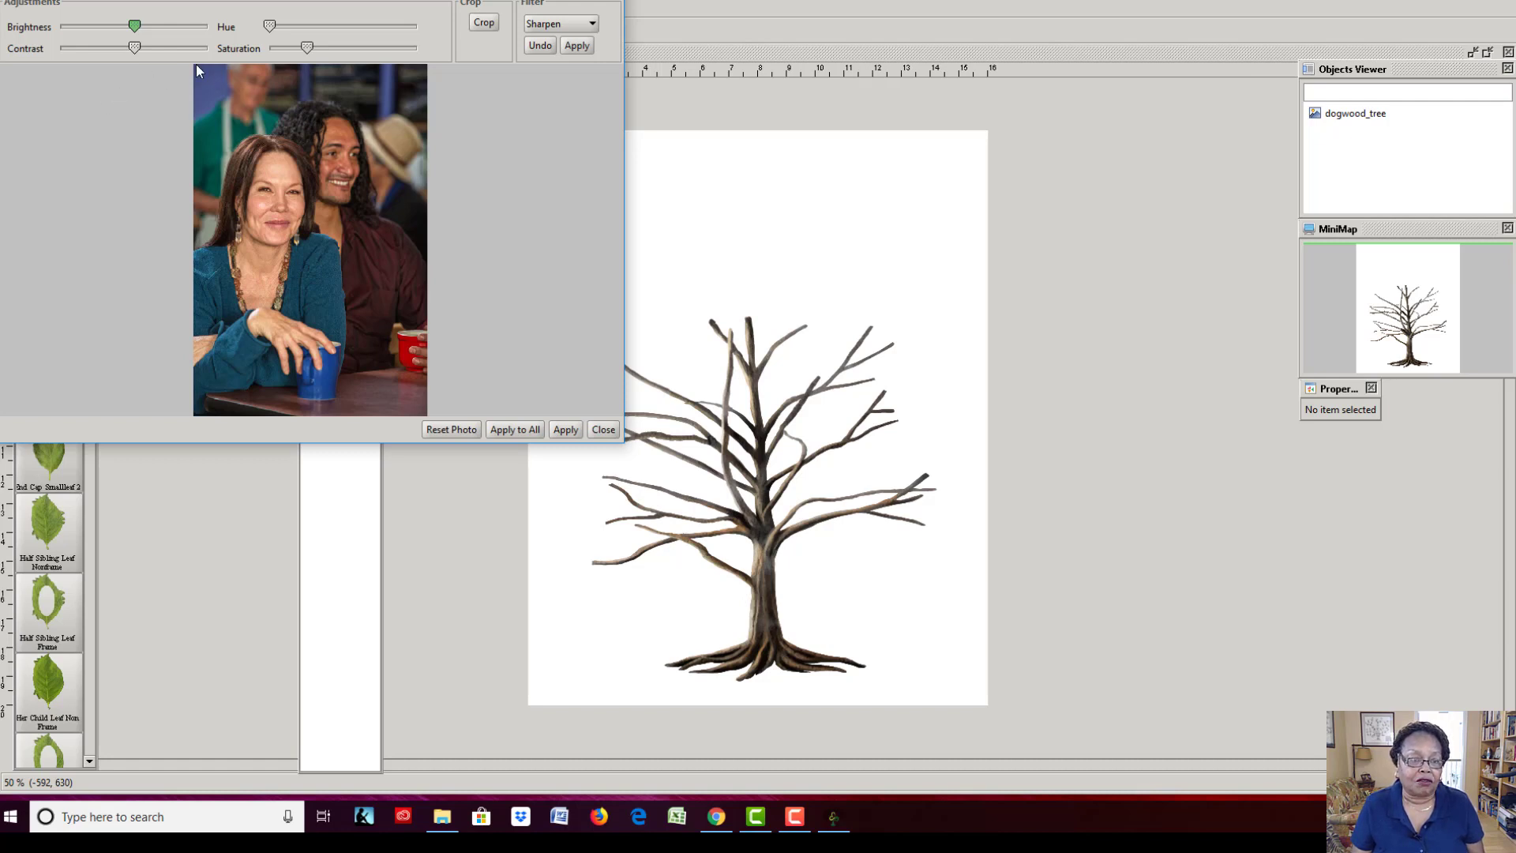
mouse_move(196, 64)
mouse_down()
mouse_move(161, 271)
mouse_move(347, 291)
mouse_up()
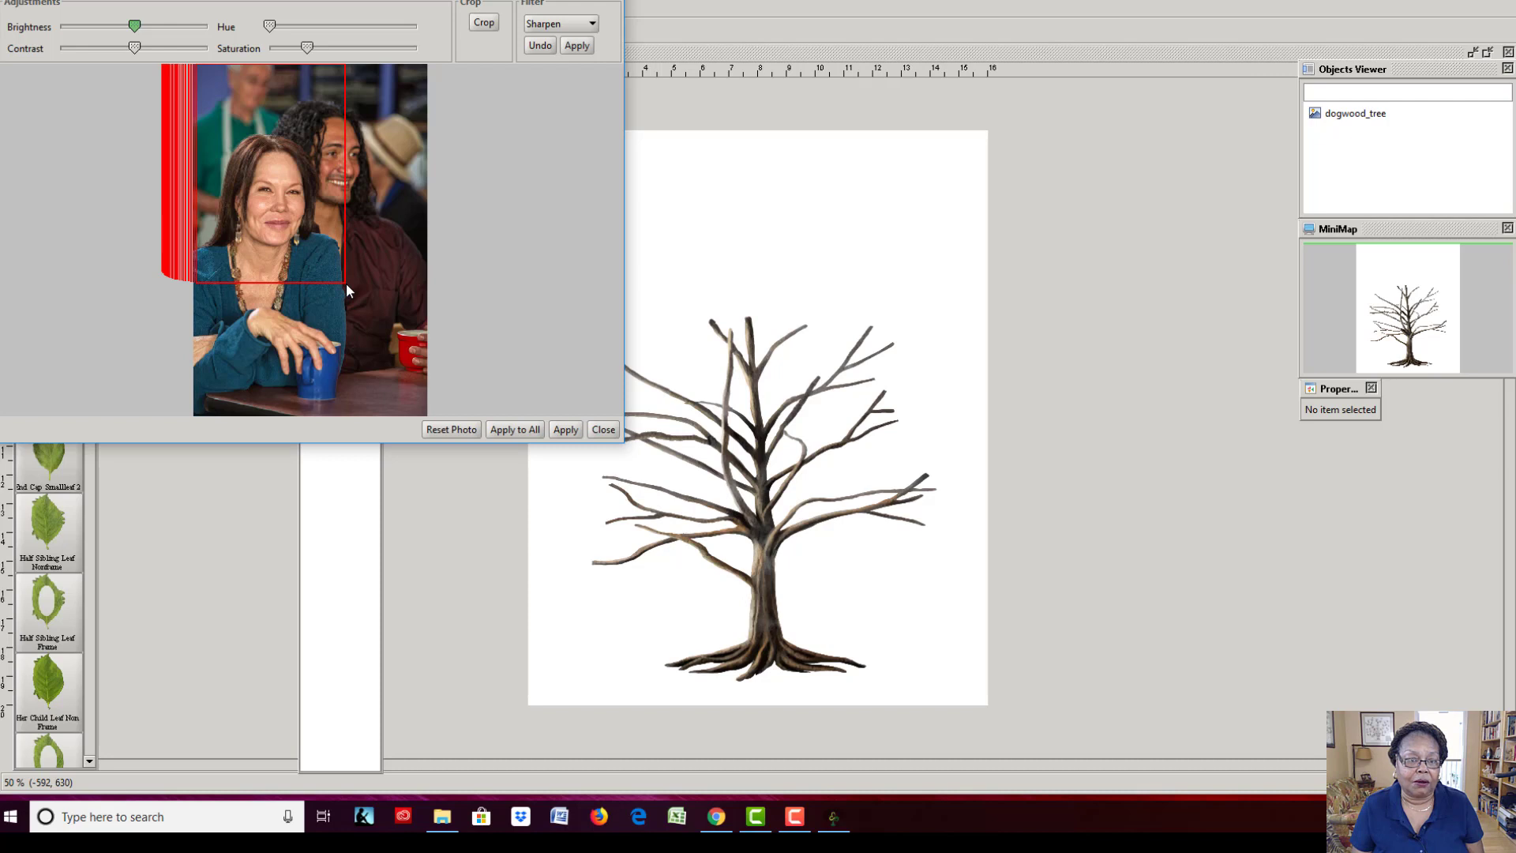
click(485, 23)
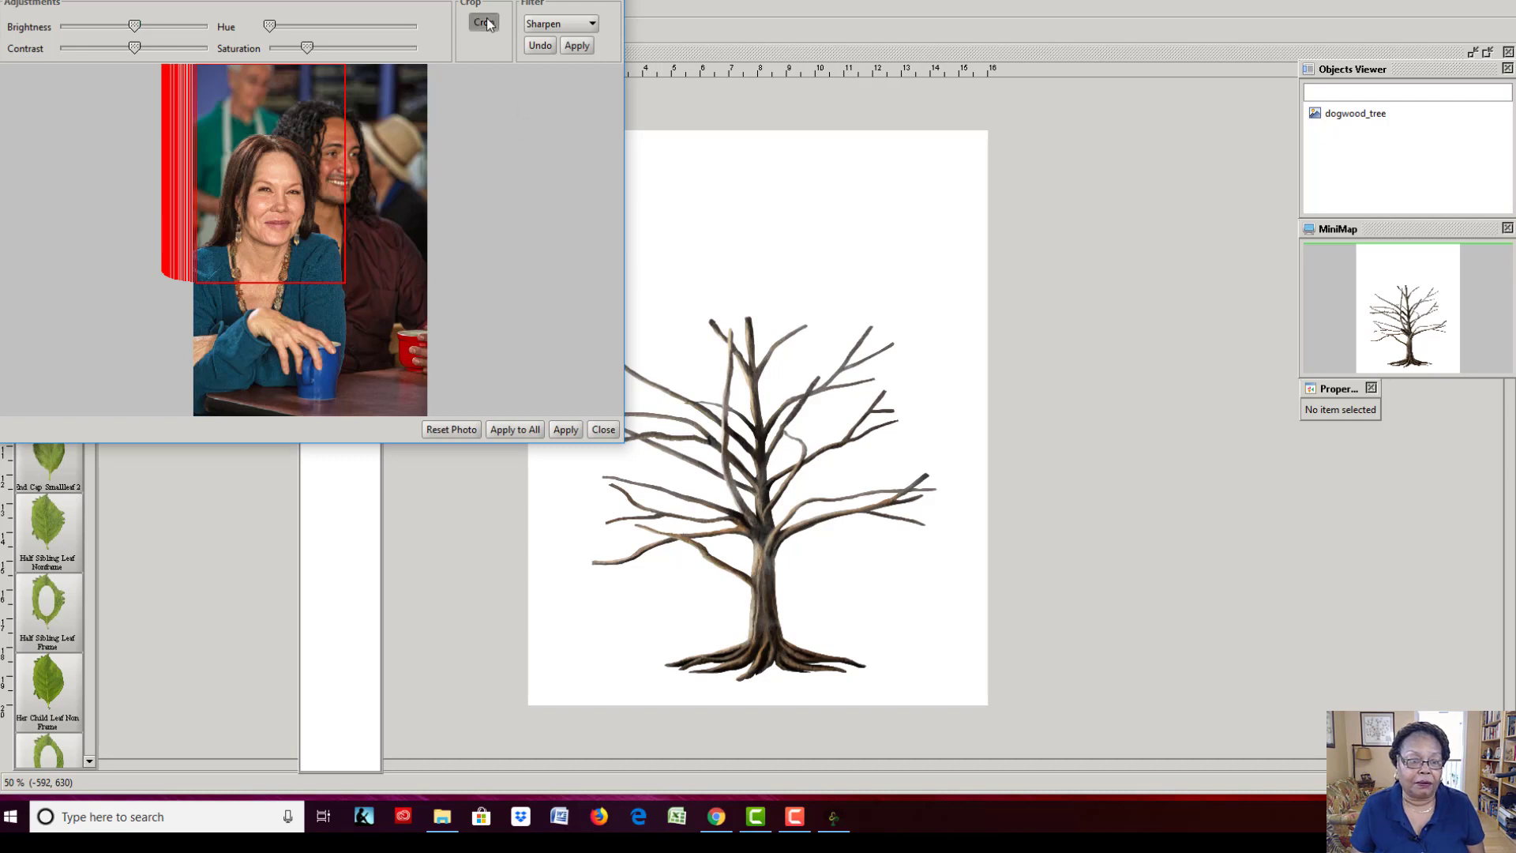
click(565, 430)
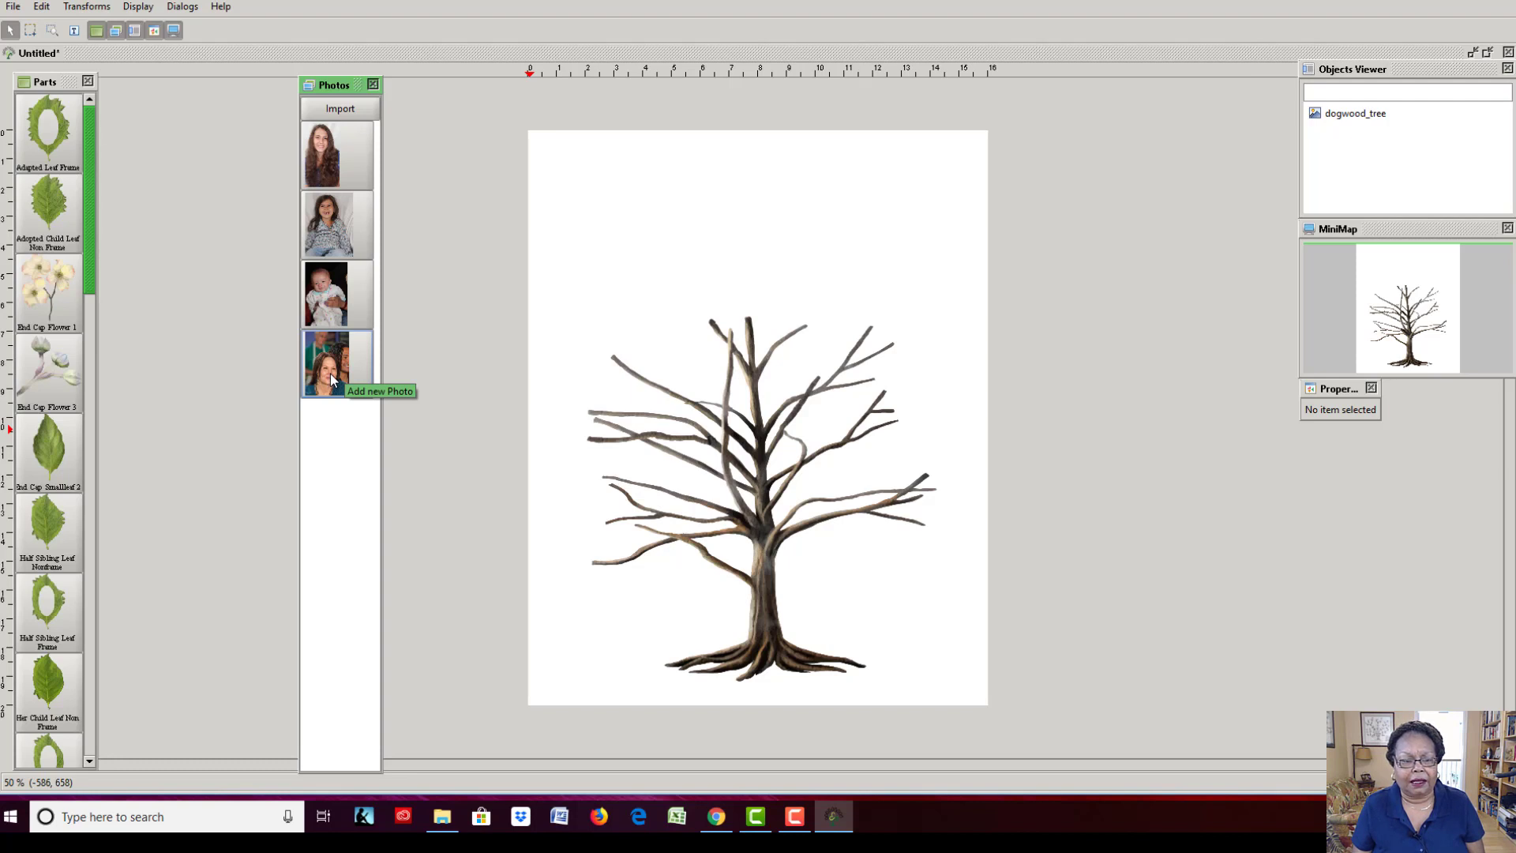
Delete the cropped couple photo from the Photos palette and import the original canstockphoto16269466 again.
right_click(330, 373)
click(369, 384)
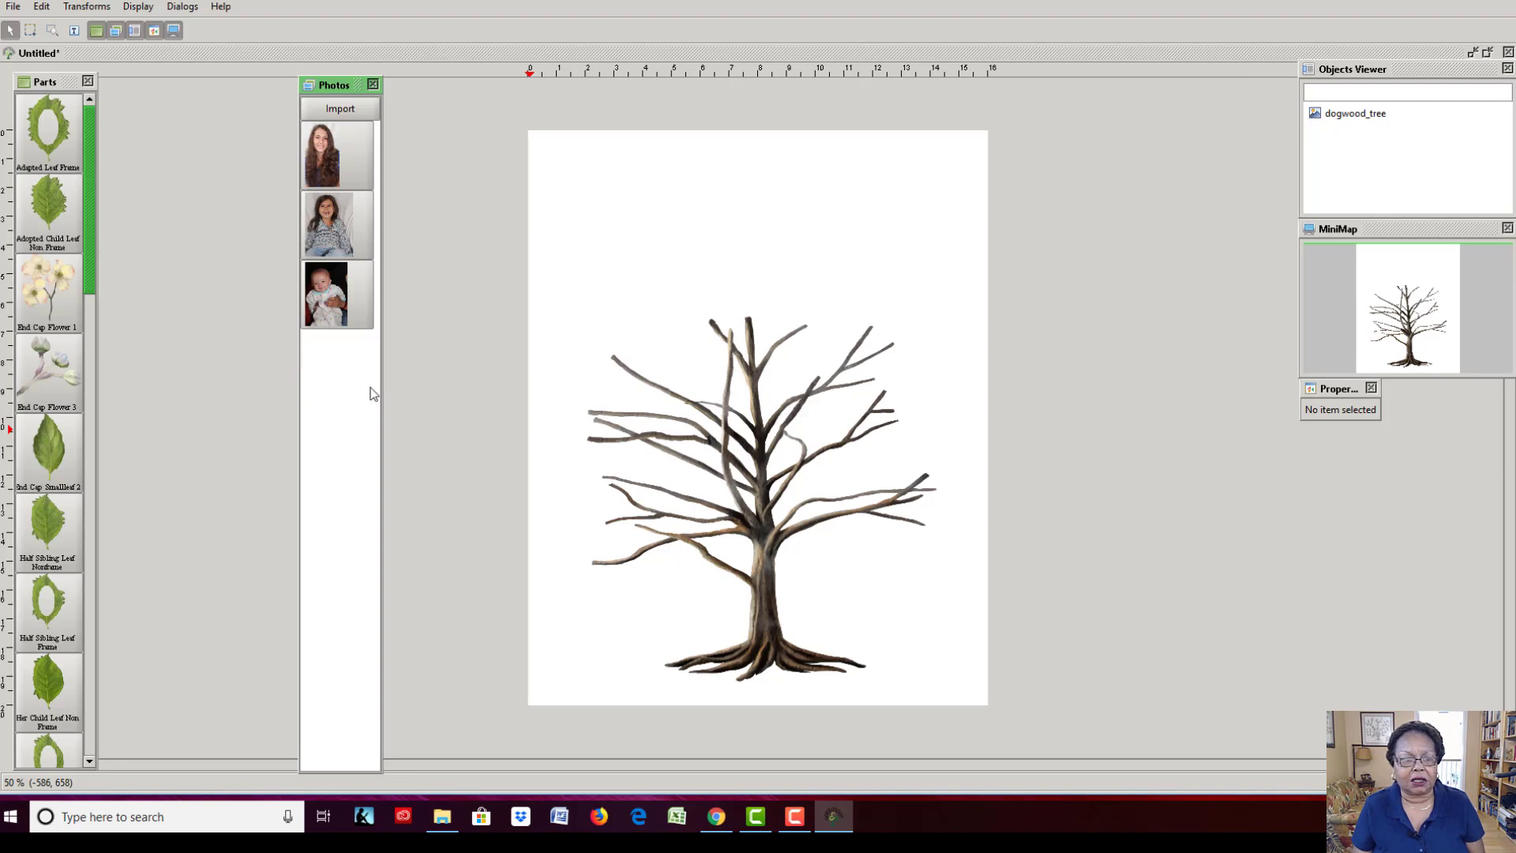
click(334, 105)
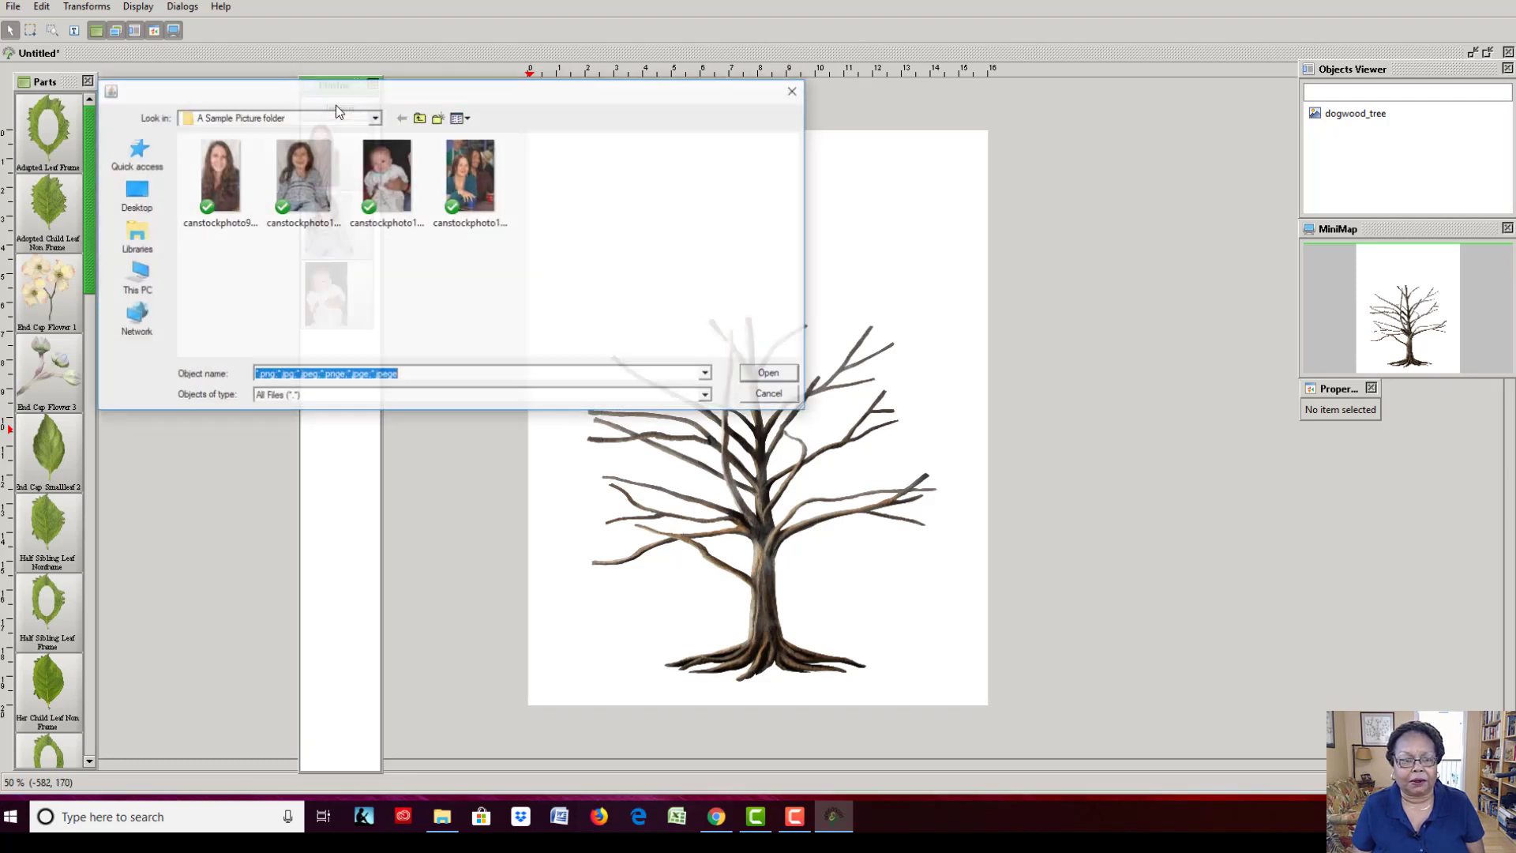
click(469, 175)
click(767, 372)
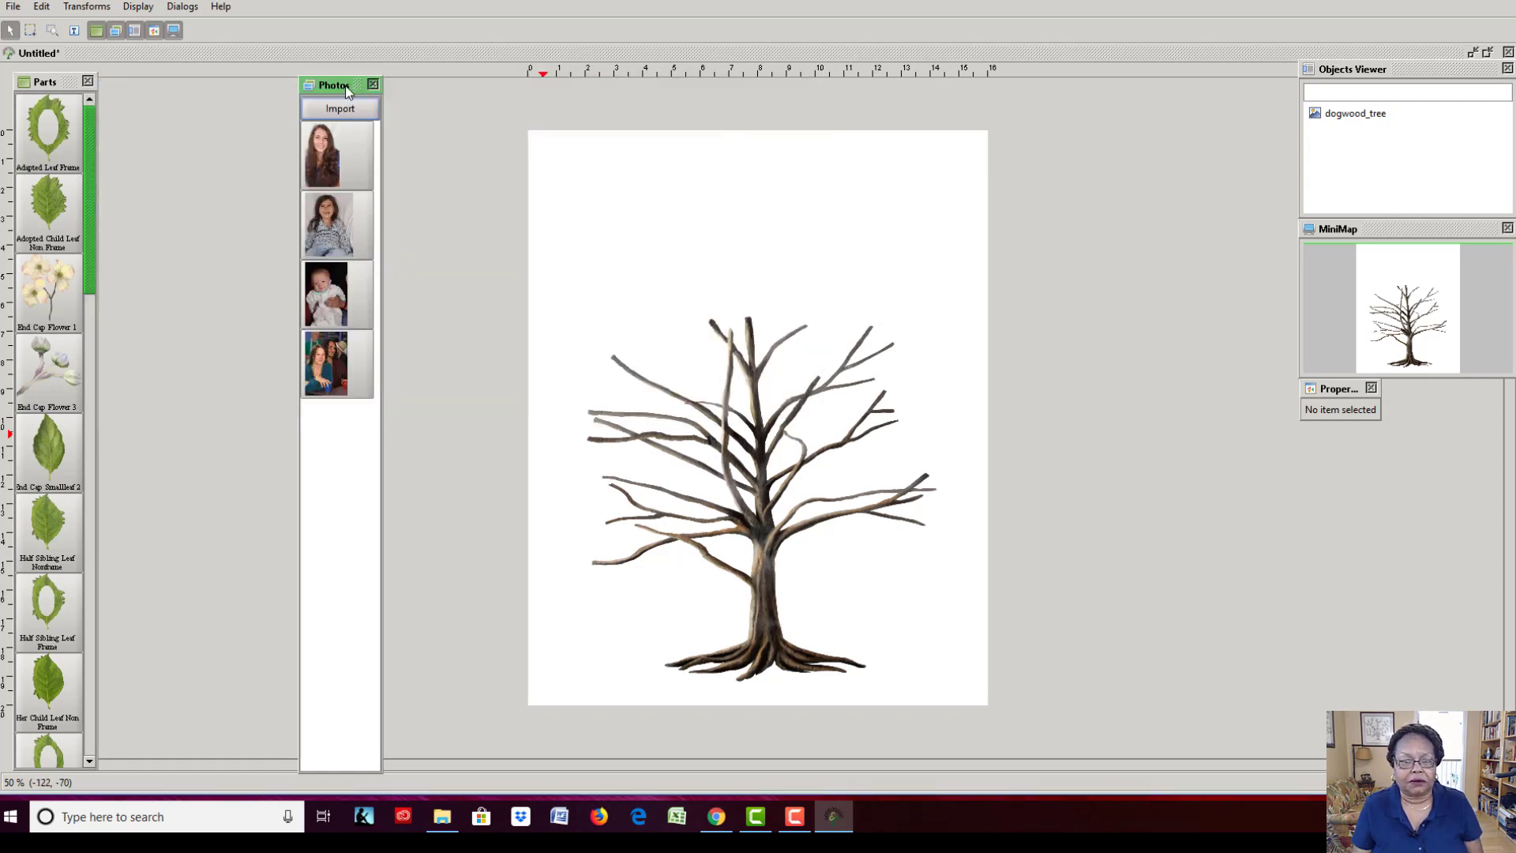
Move the Photos palette next to the Parts palette, and turn the canvas grid on and back off.
drag(344, 85, 155, 85)
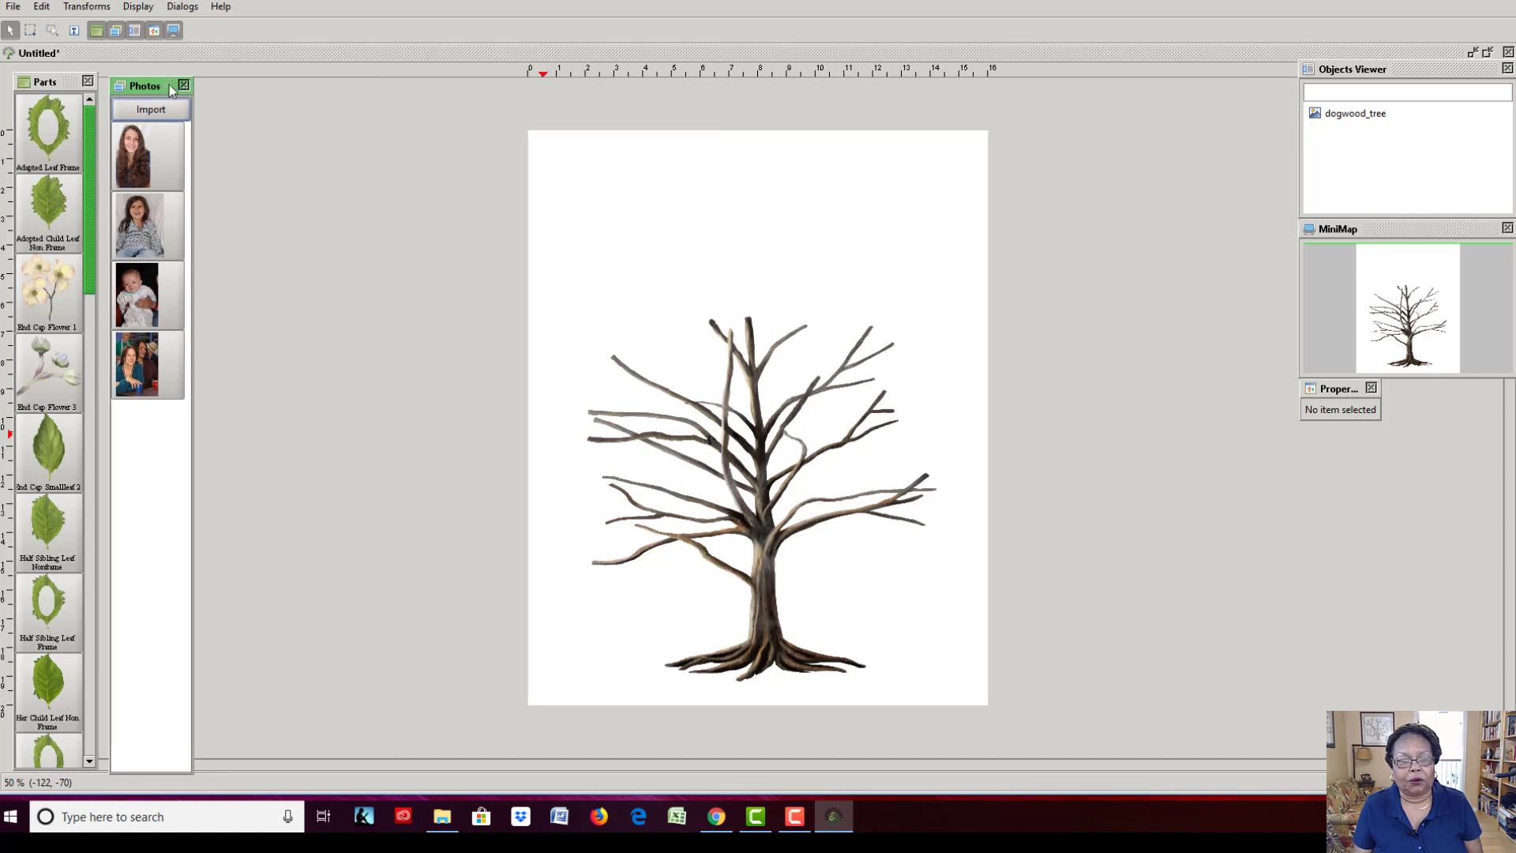
click(149, 7)
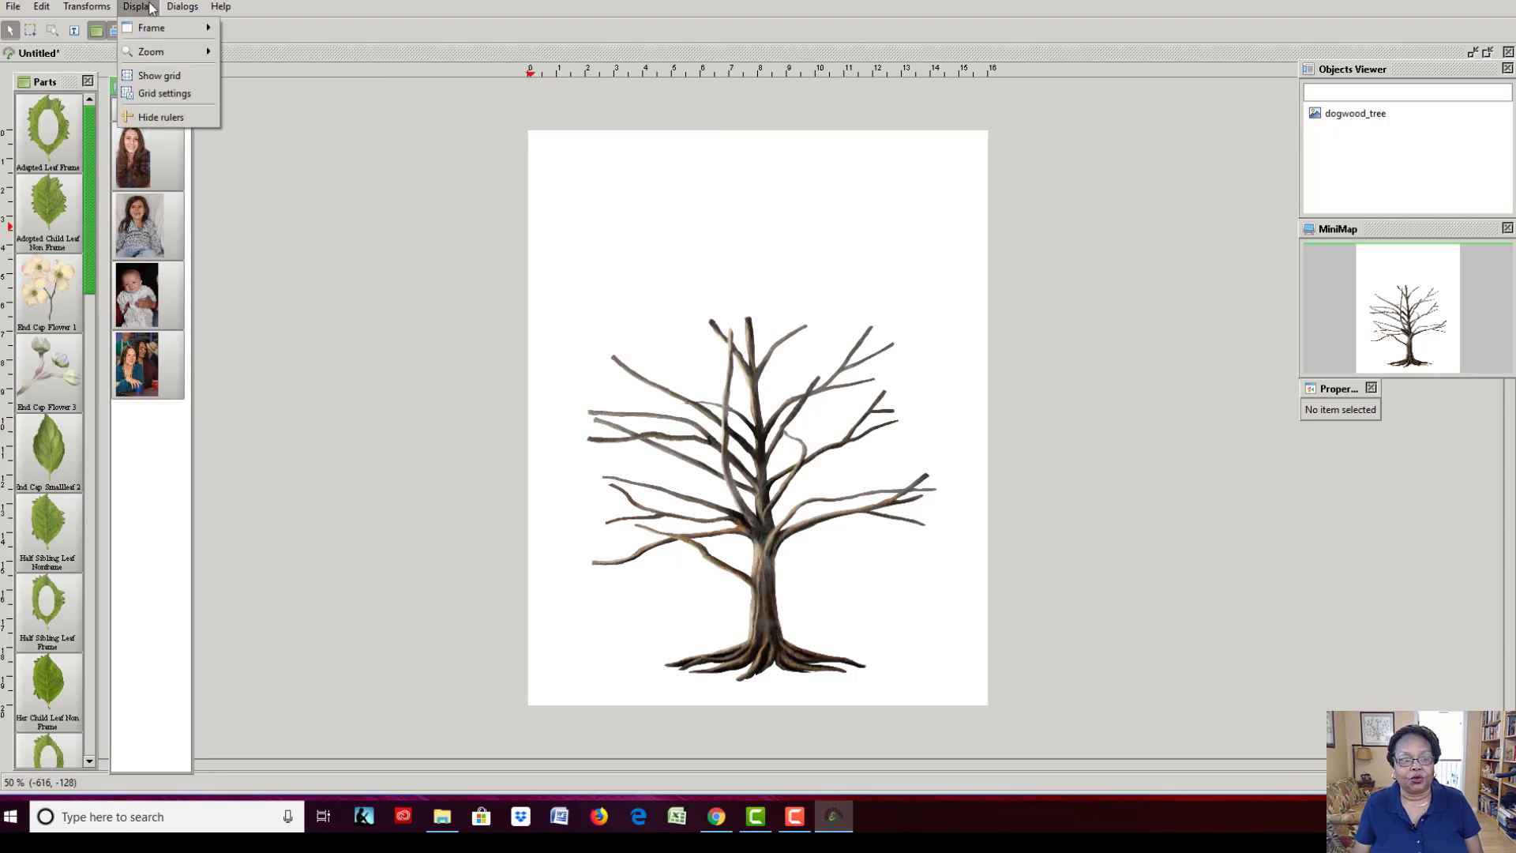
click(155, 77)
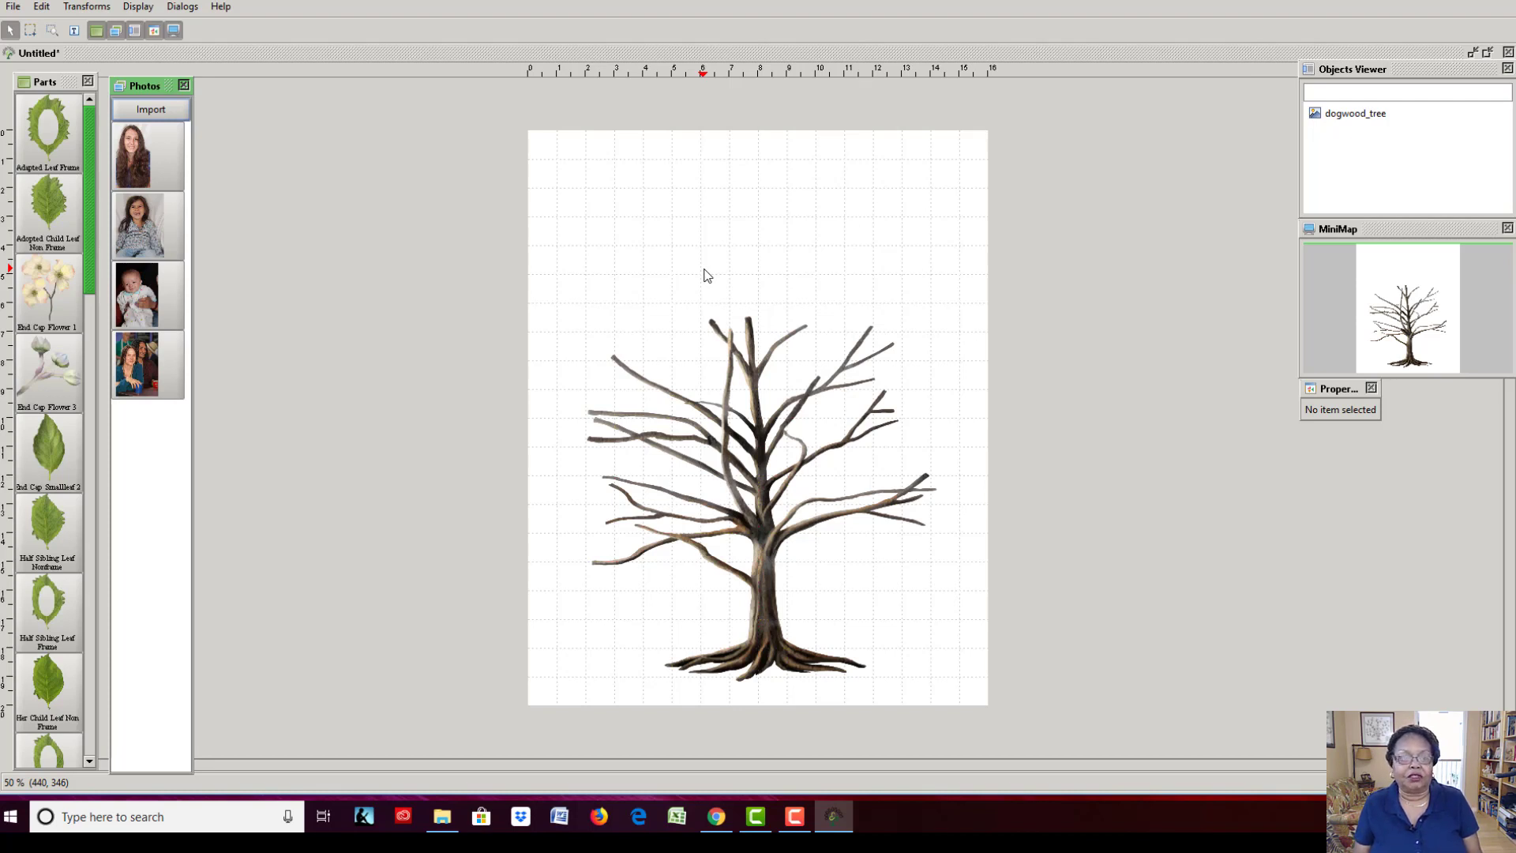
click(148, 10)
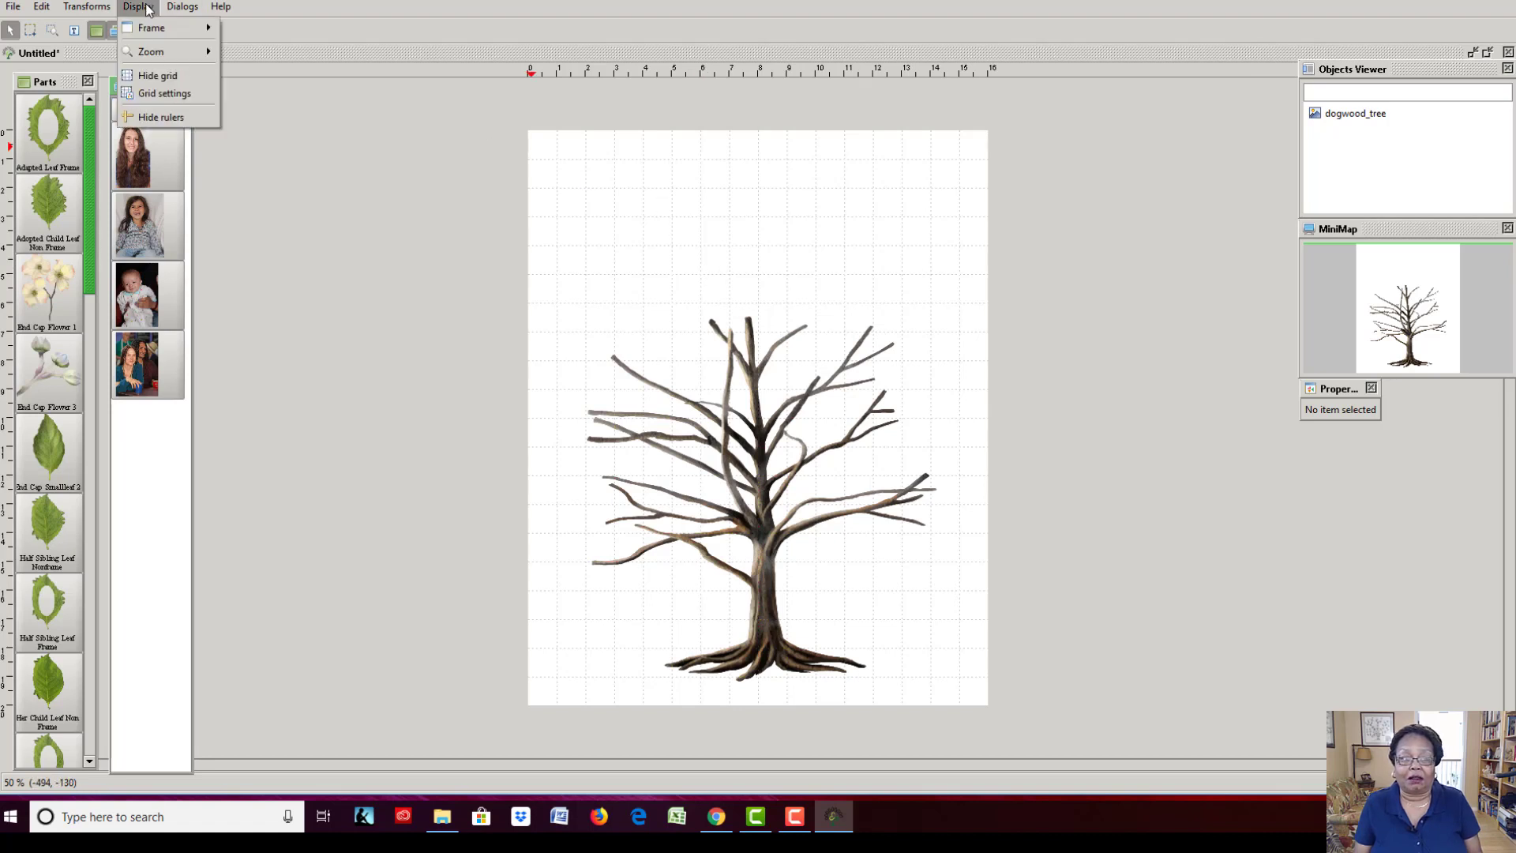
click(157, 75)
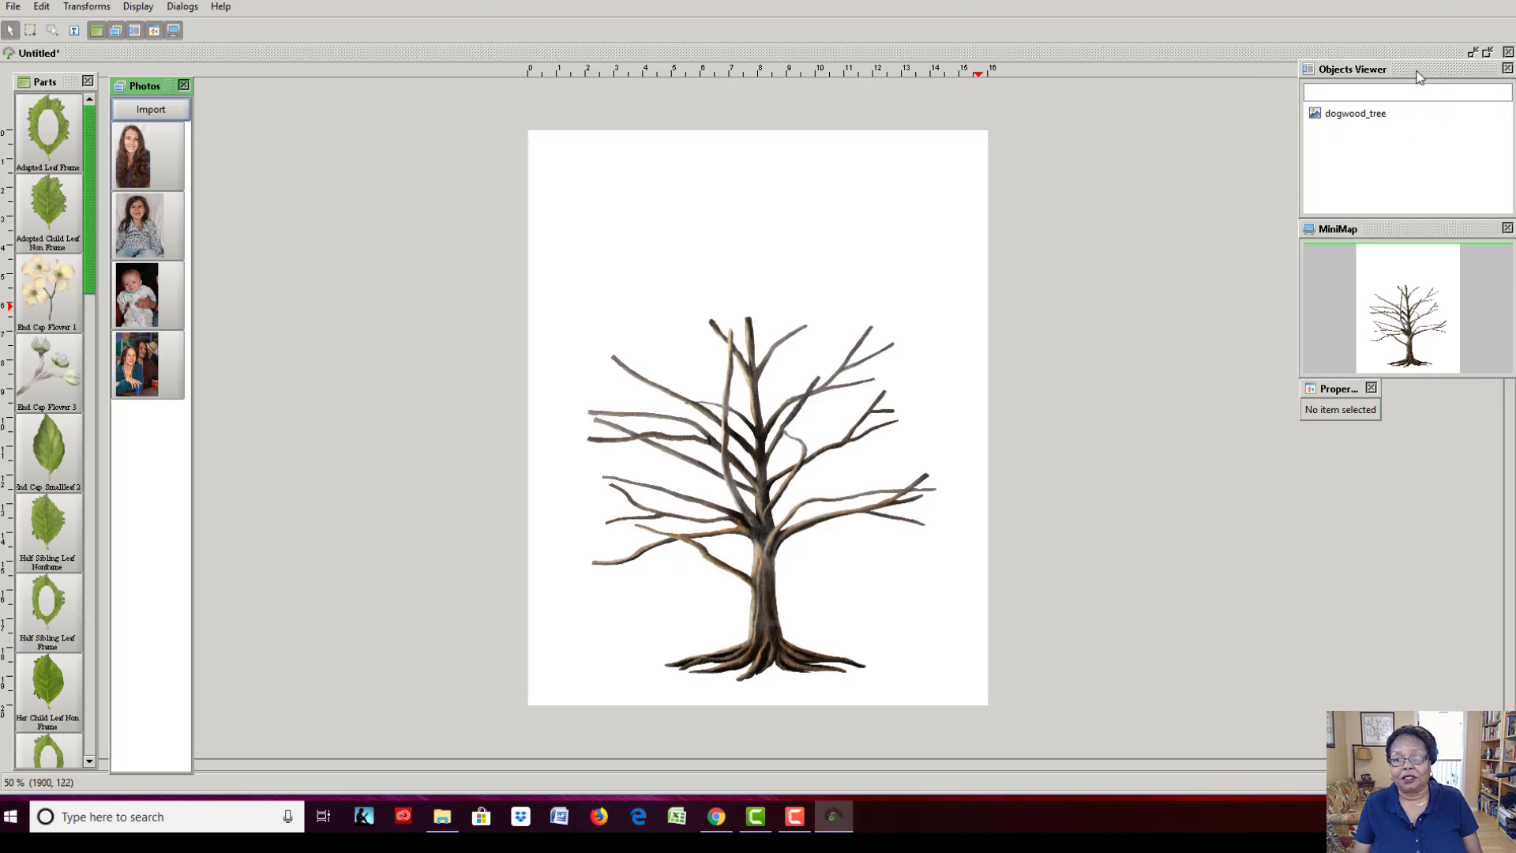
Float the Objects Viewer beside the canvas and place the baby photo canstockphoto11170099 above the tree, about 5 by 6.5 inches.
drag(1418, 75, 1123, 120)
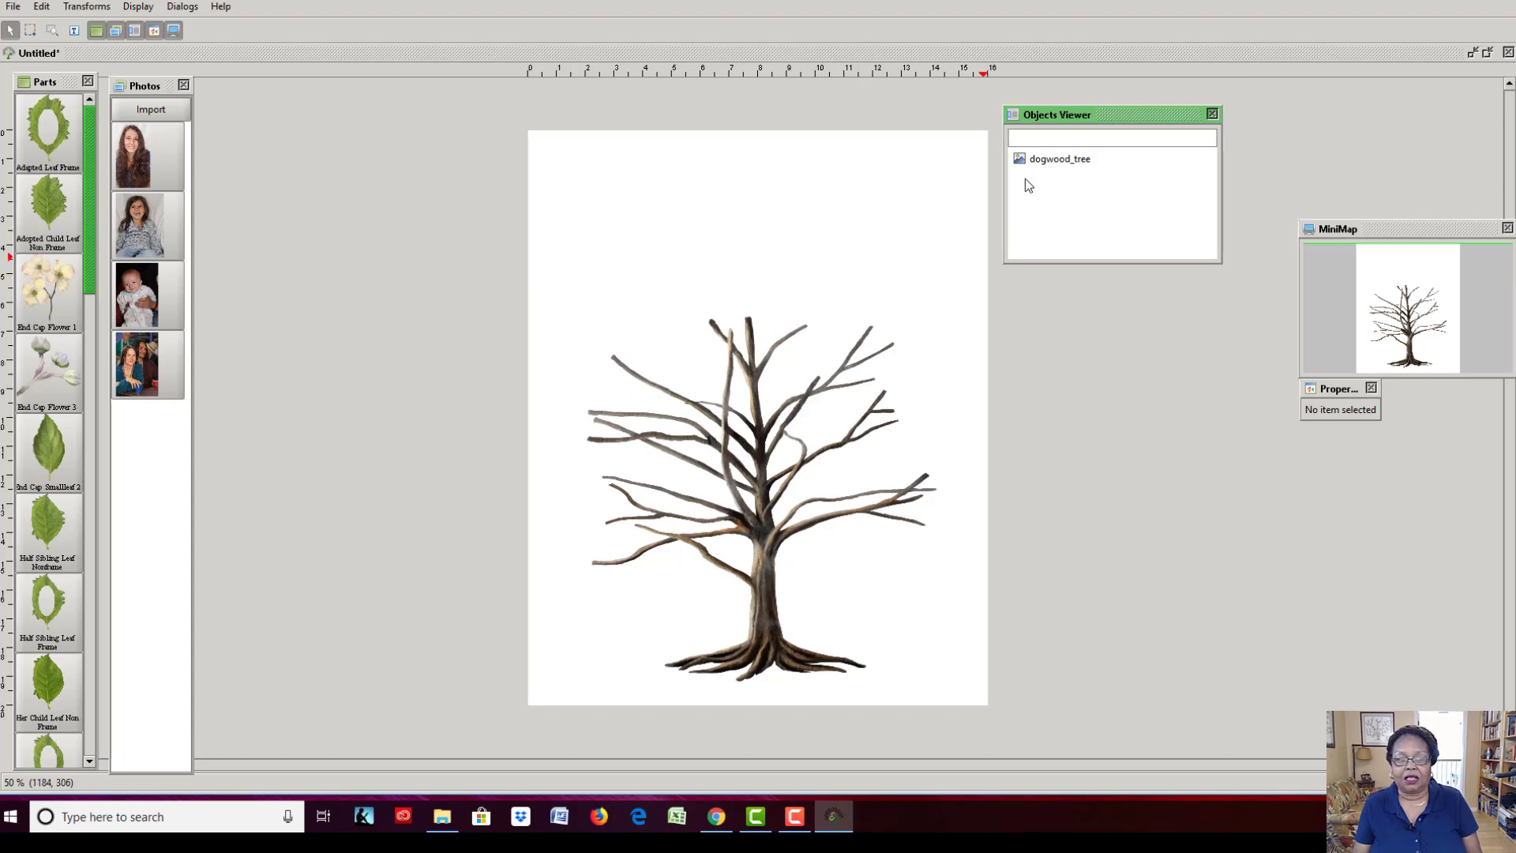
click(137, 299)
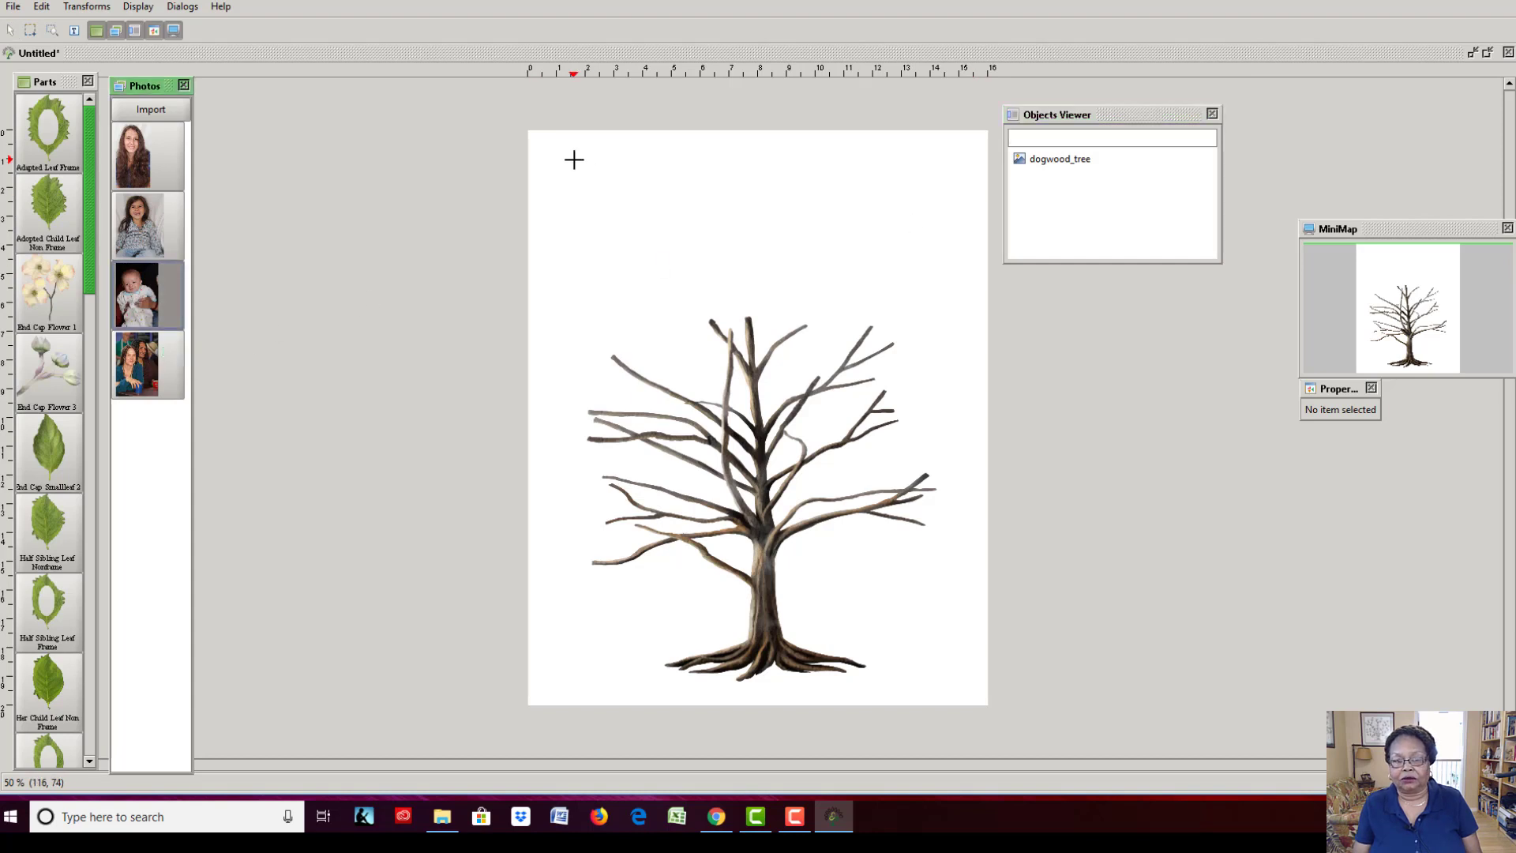
drag(574, 159, 723, 346)
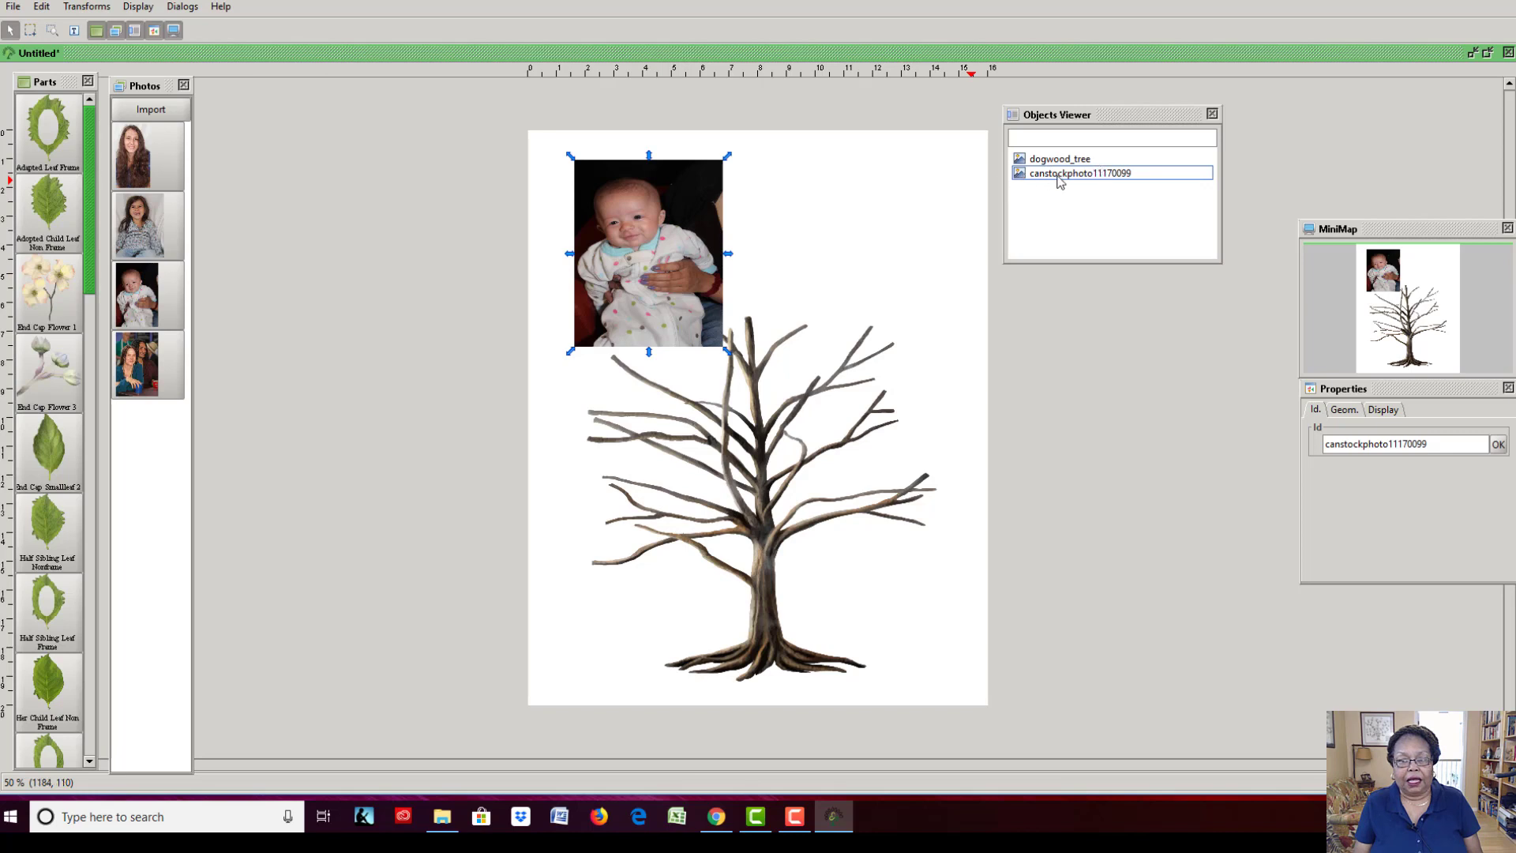
Delete the baby photo from the canvas.
right_click(665, 199)
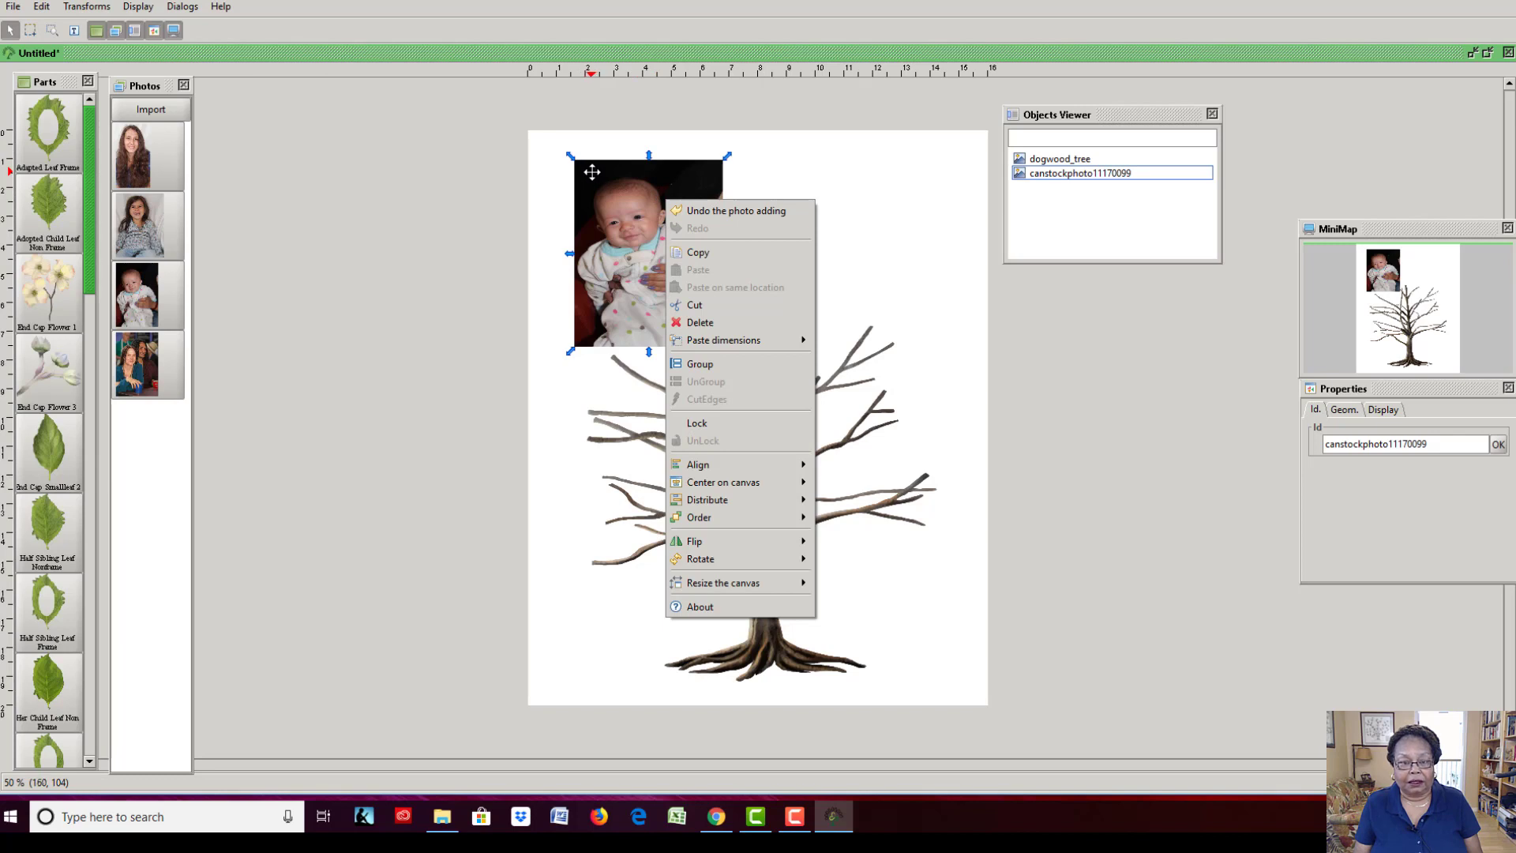
click(561, 192)
right_click(633, 218)
right_click(623, 223)
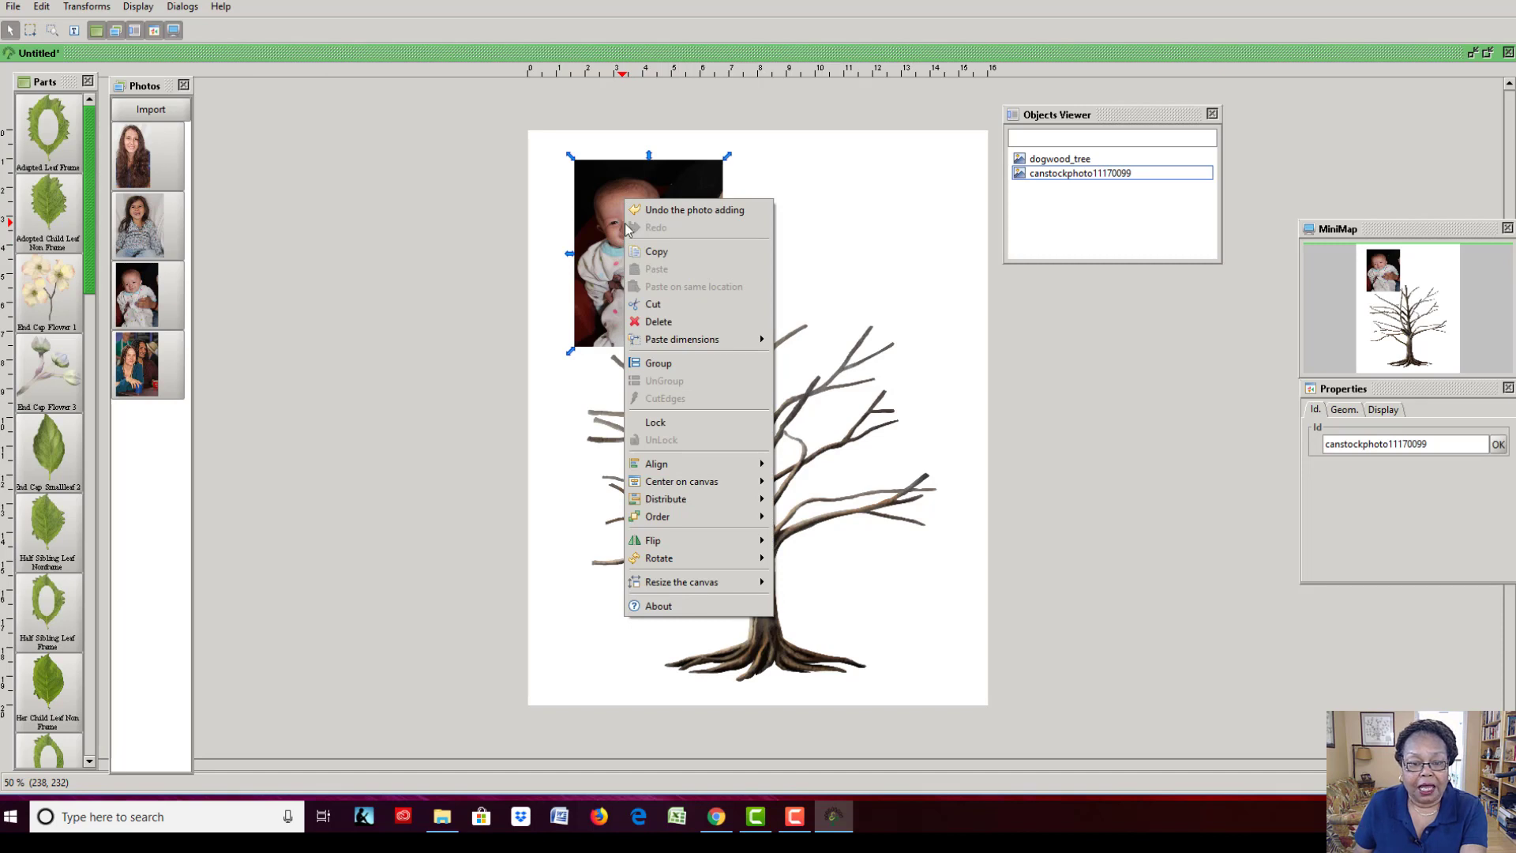
click(671, 324)
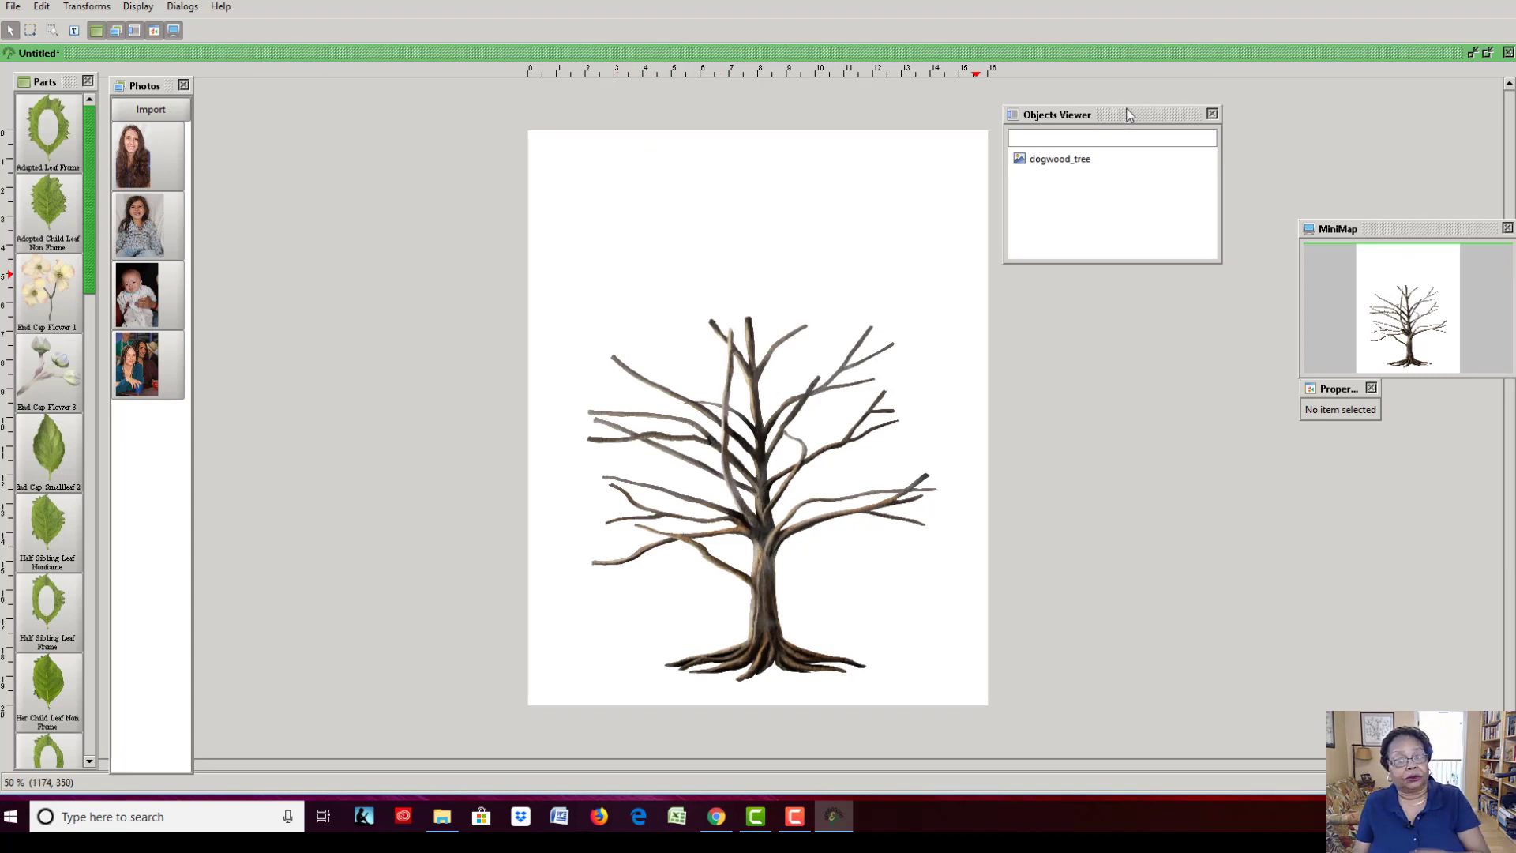
Reposition the Objects Viewer beside the canvas and place a Leaf Frame in the canvas's upper-left area, about 3 by 5 inches.
drag(1121, 118, 1177, 113)
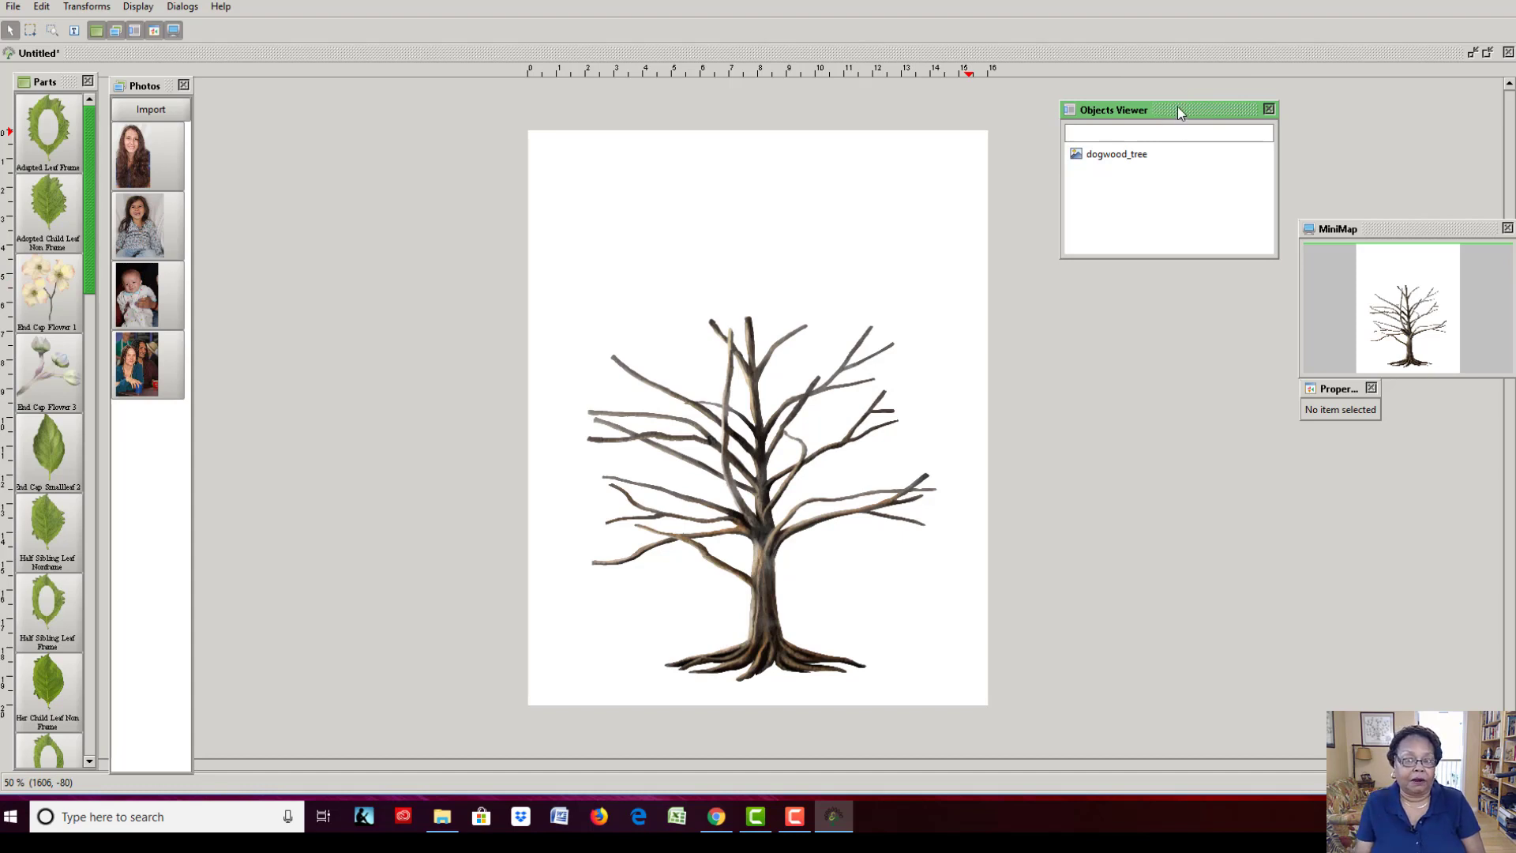
drag(1177, 106, 1125, 103)
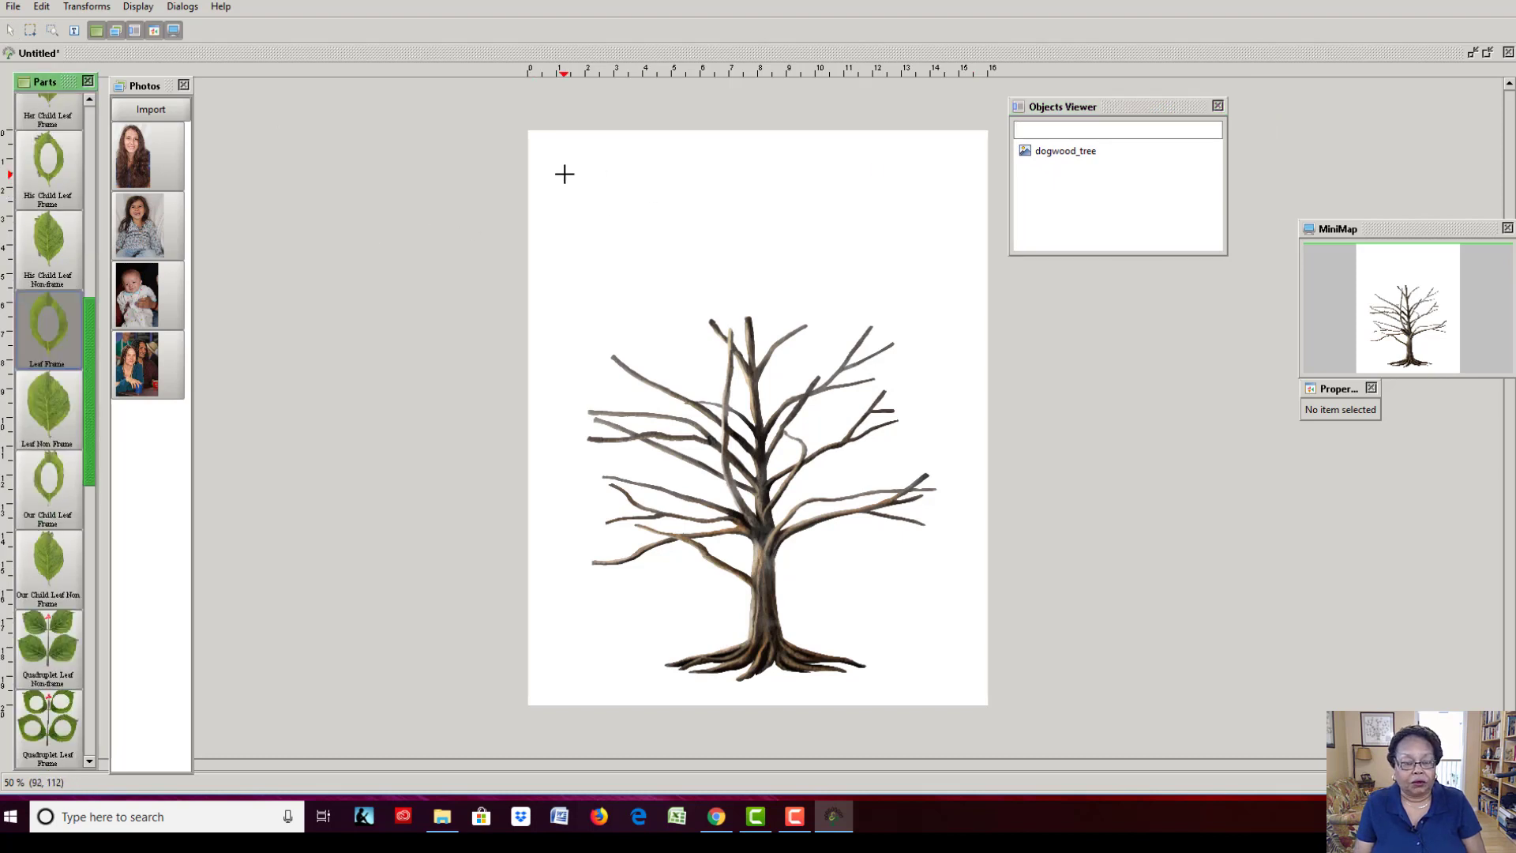
click(569, 164)
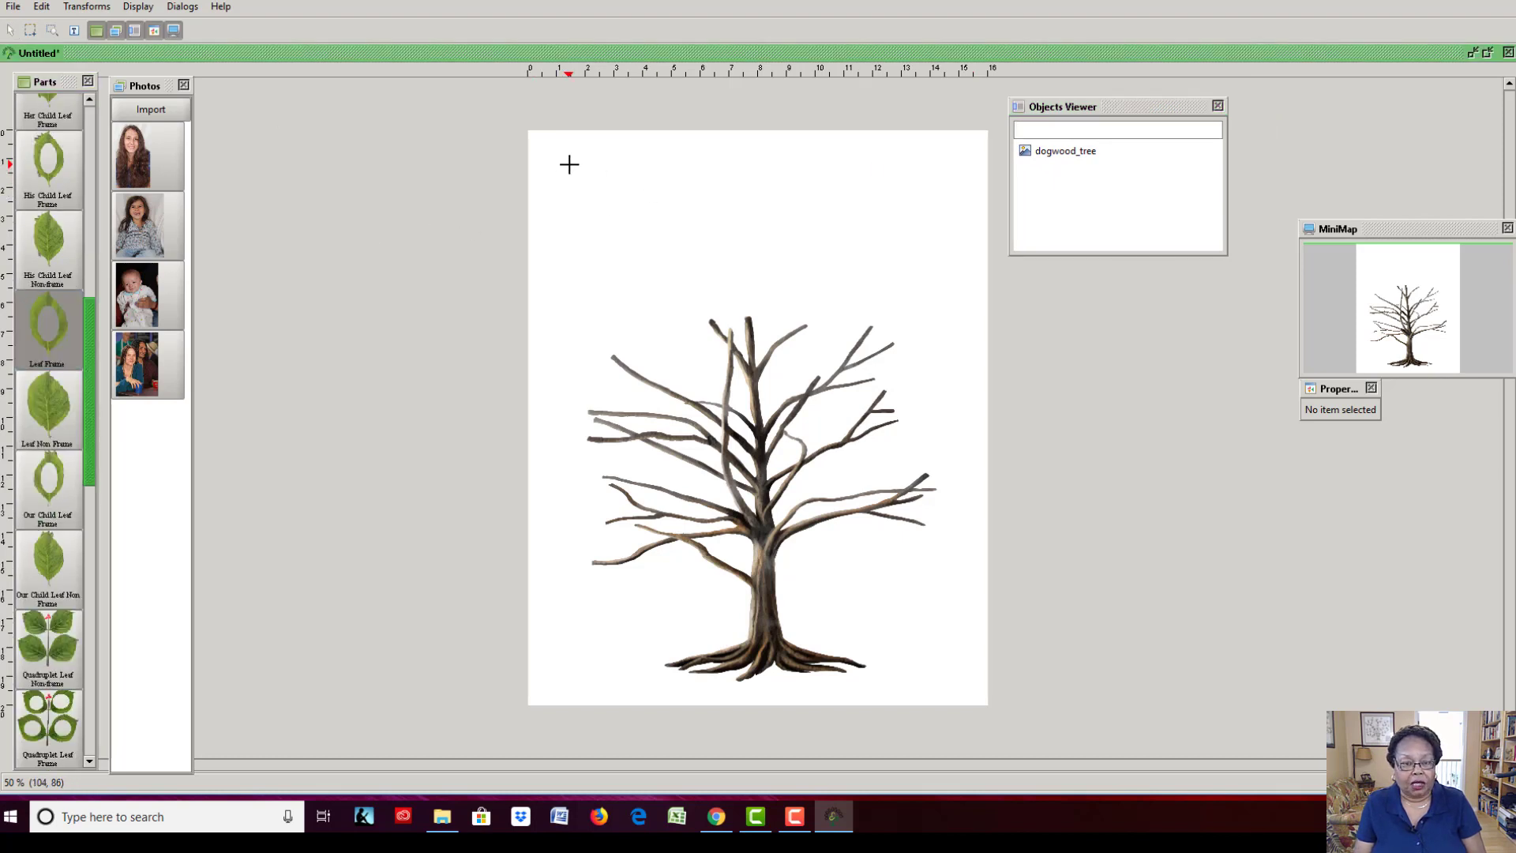
drag(570, 164, 642, 302)
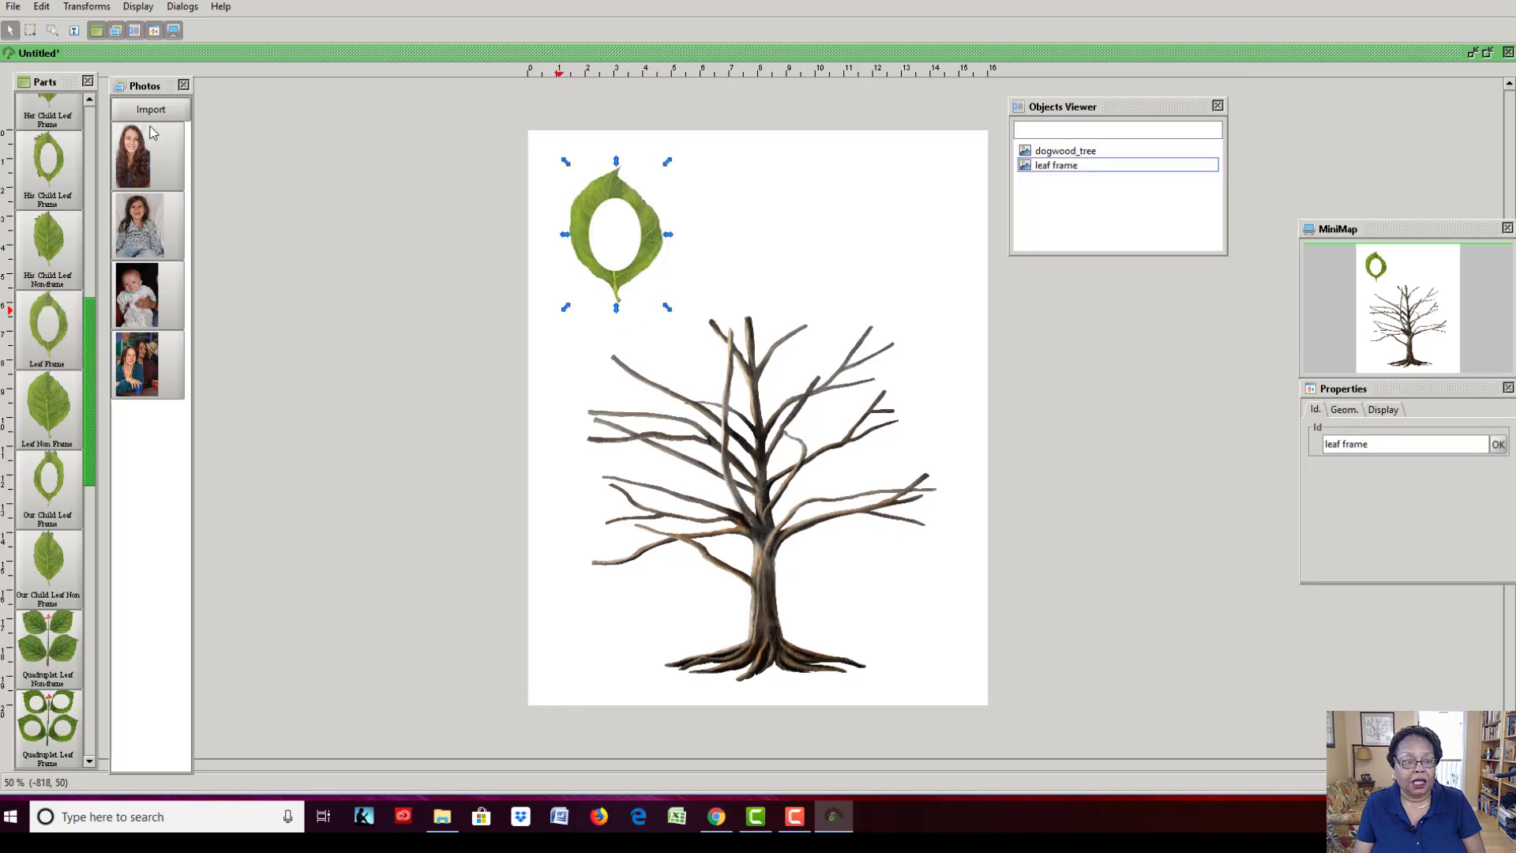
Place photo canstockphoto9643599 above the tree, about 4.5 by 6.5 inches, and move the leaf frame so it overlaps the photo's side.
click(134, 146)
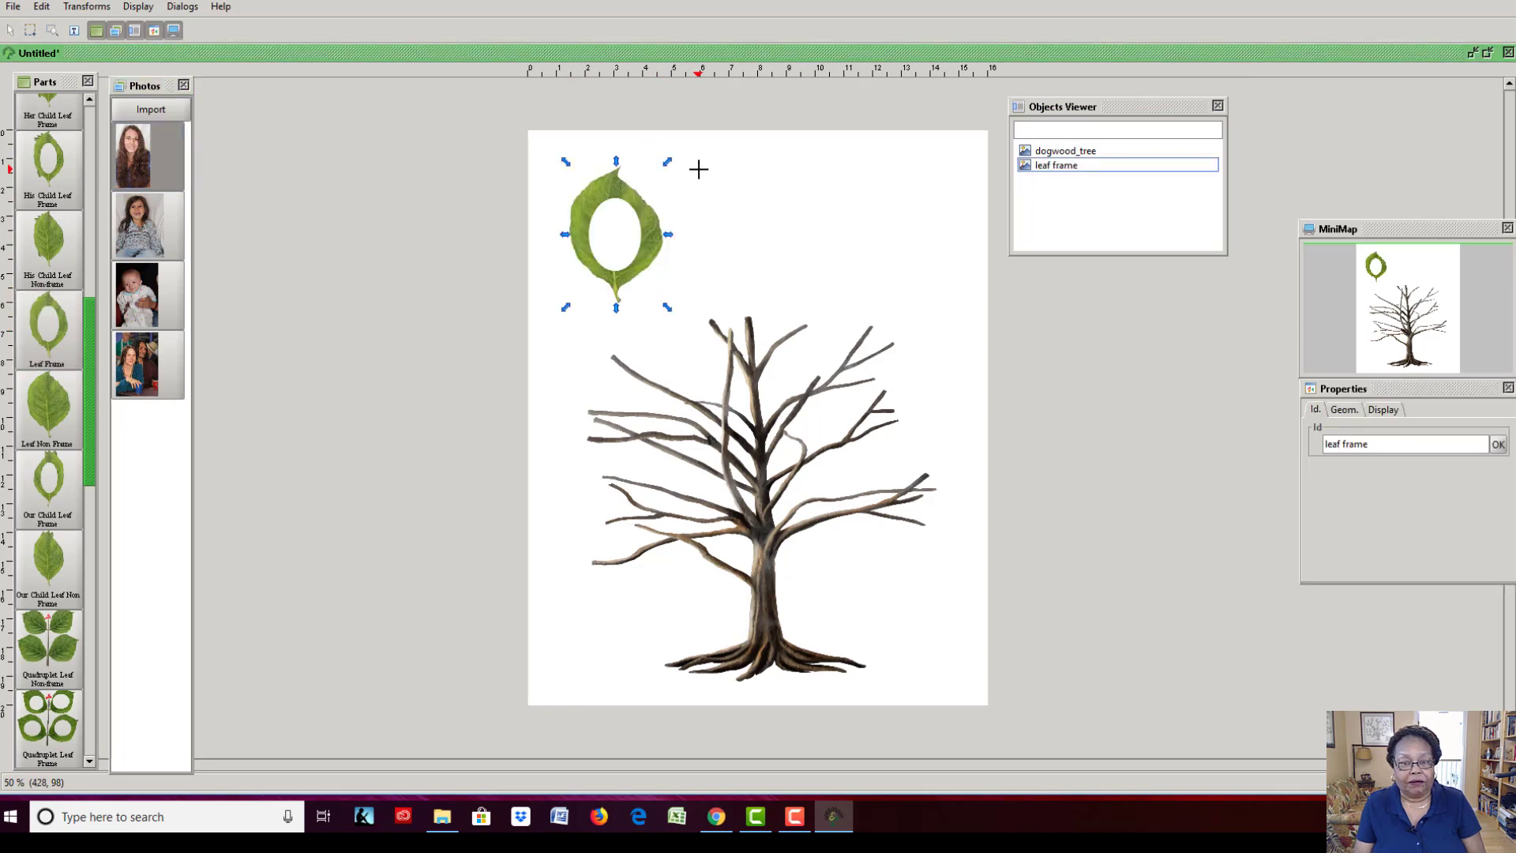
drag(699, 169, 826, 355)
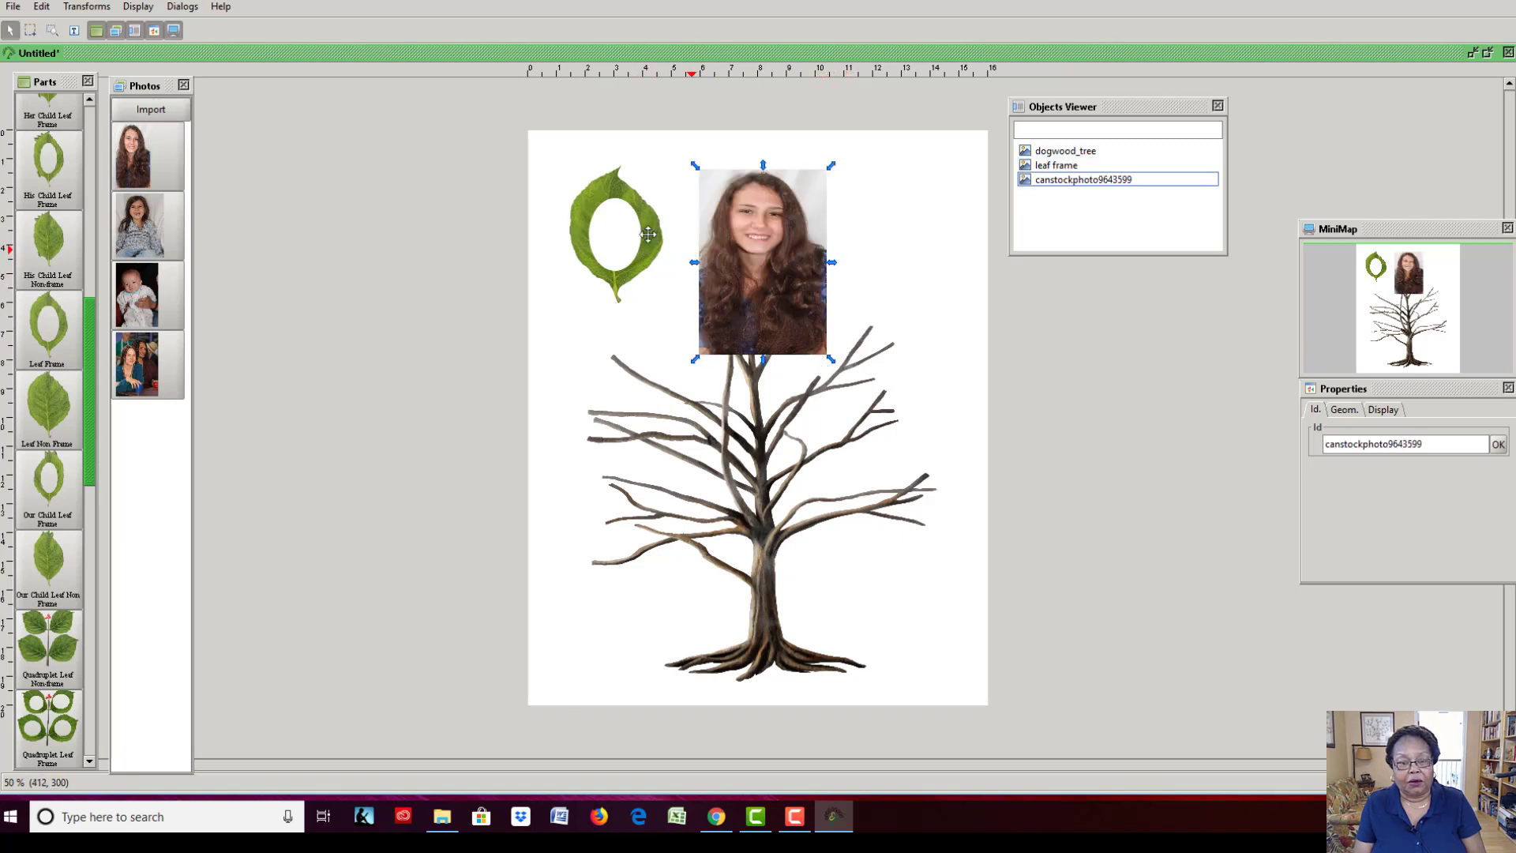
click(648, 230)
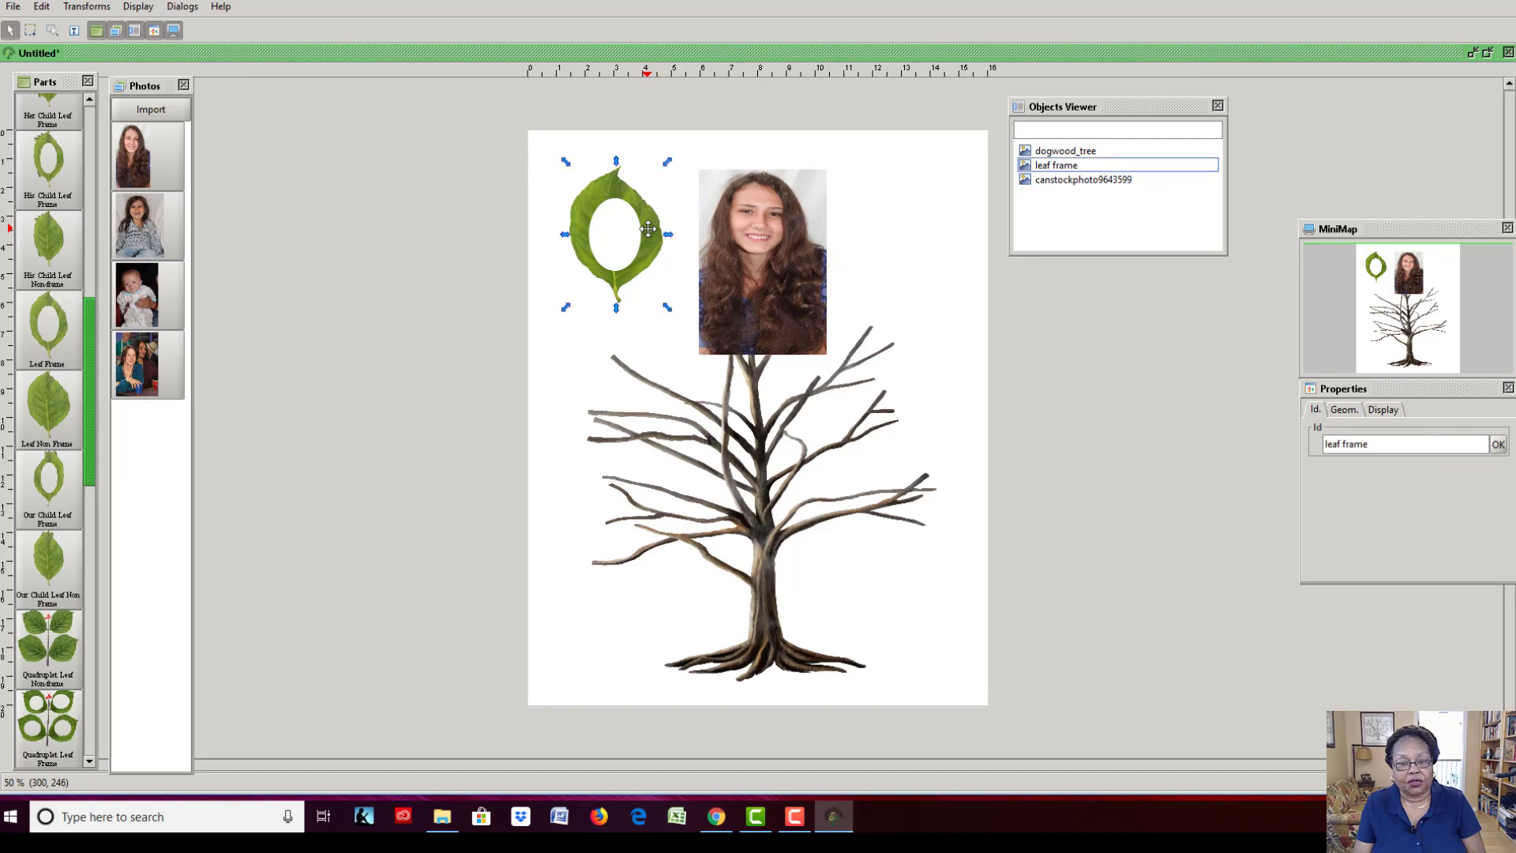
drag(648, 229, 716, 227)
drag(728, 225, 728, 226)
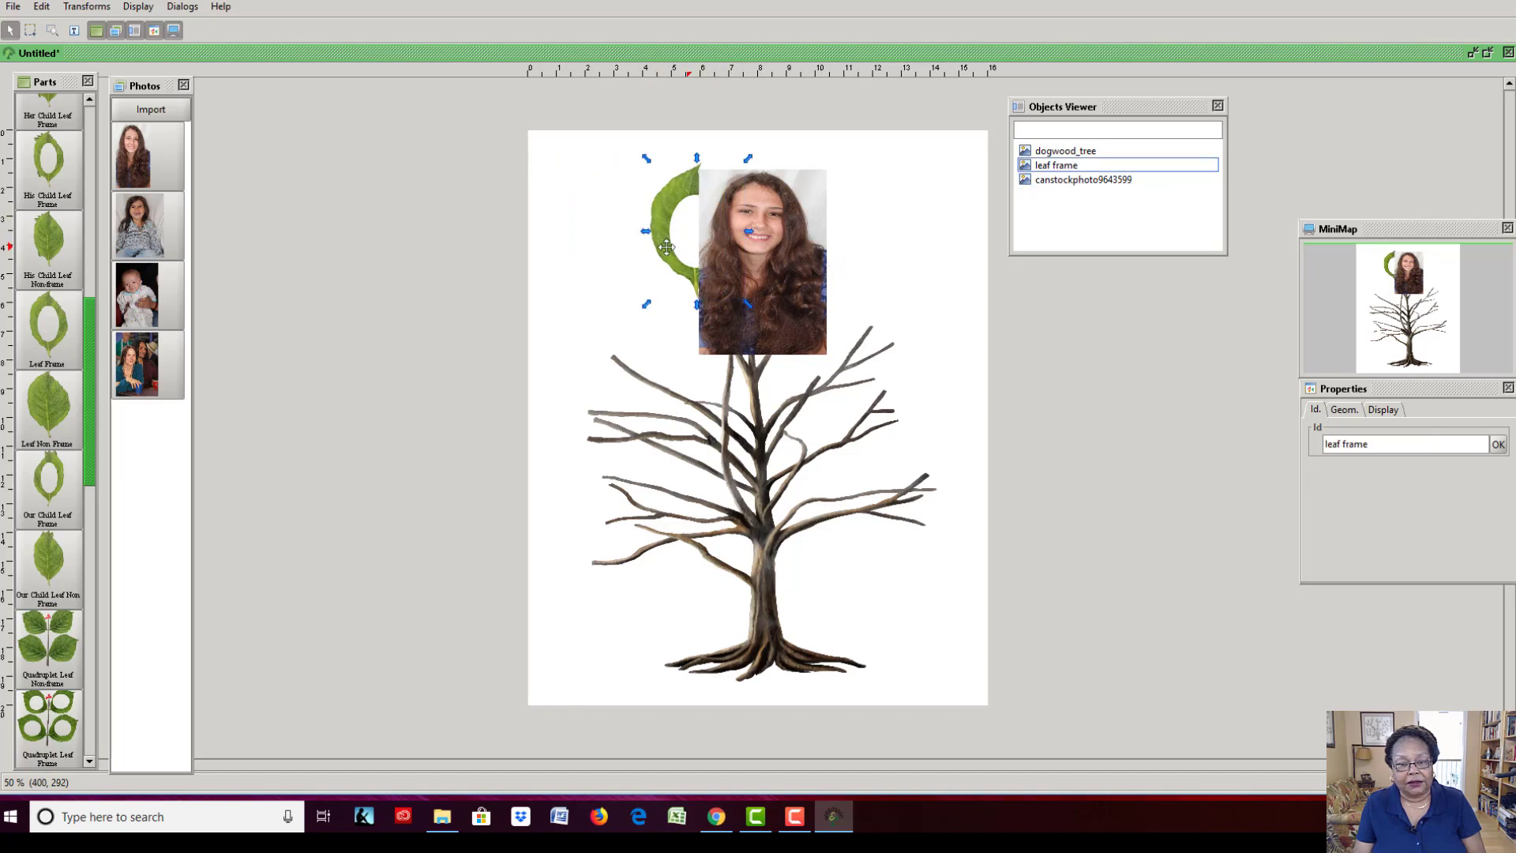
Raise the leaf frame to the top of the stacking order, in front of the photo.
right_click(679, 187)
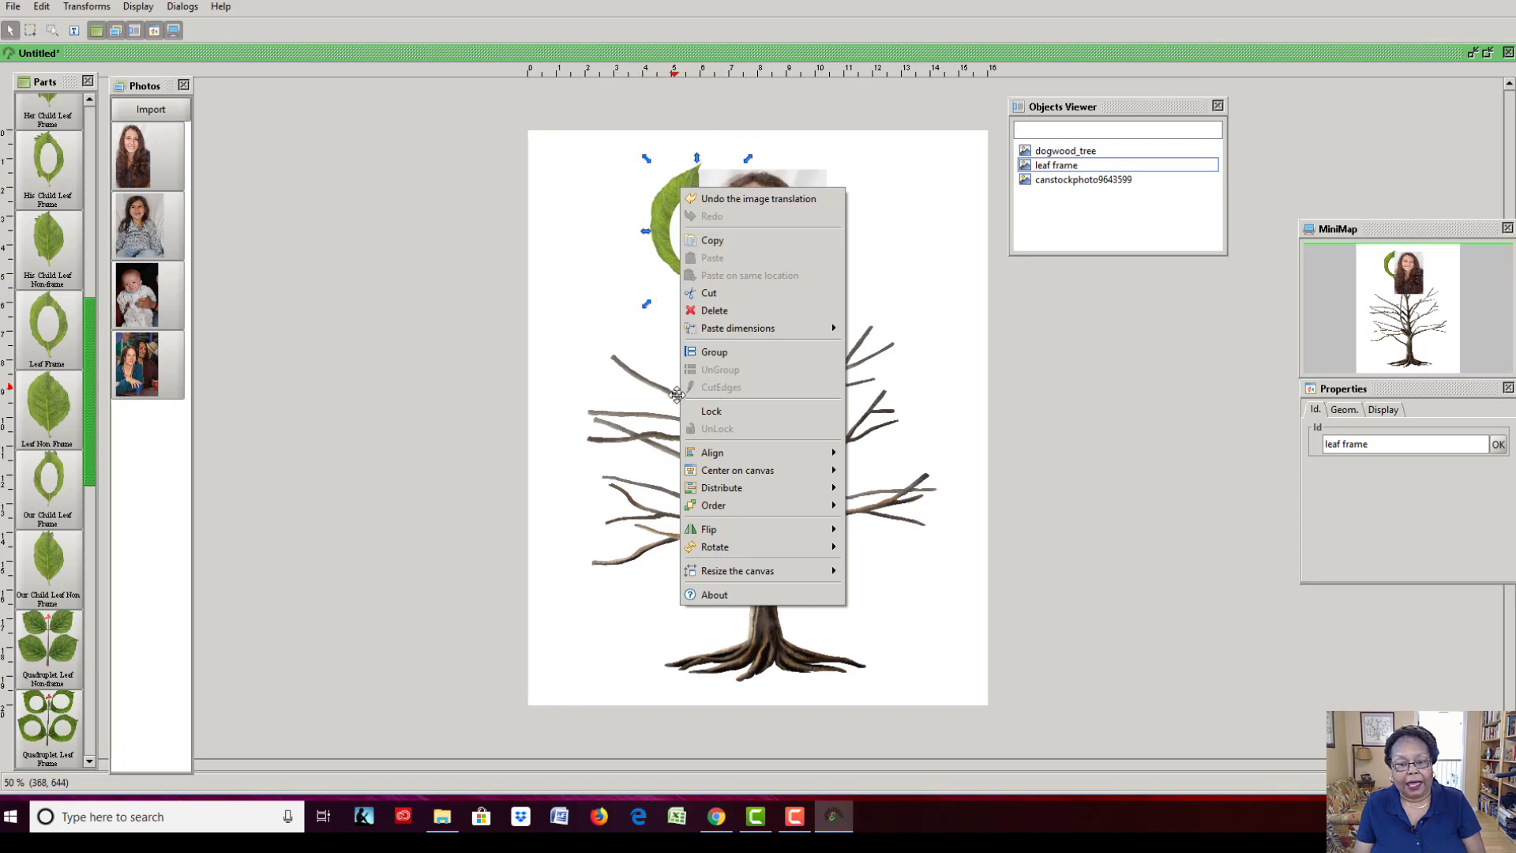
mouse_move(697, 515)
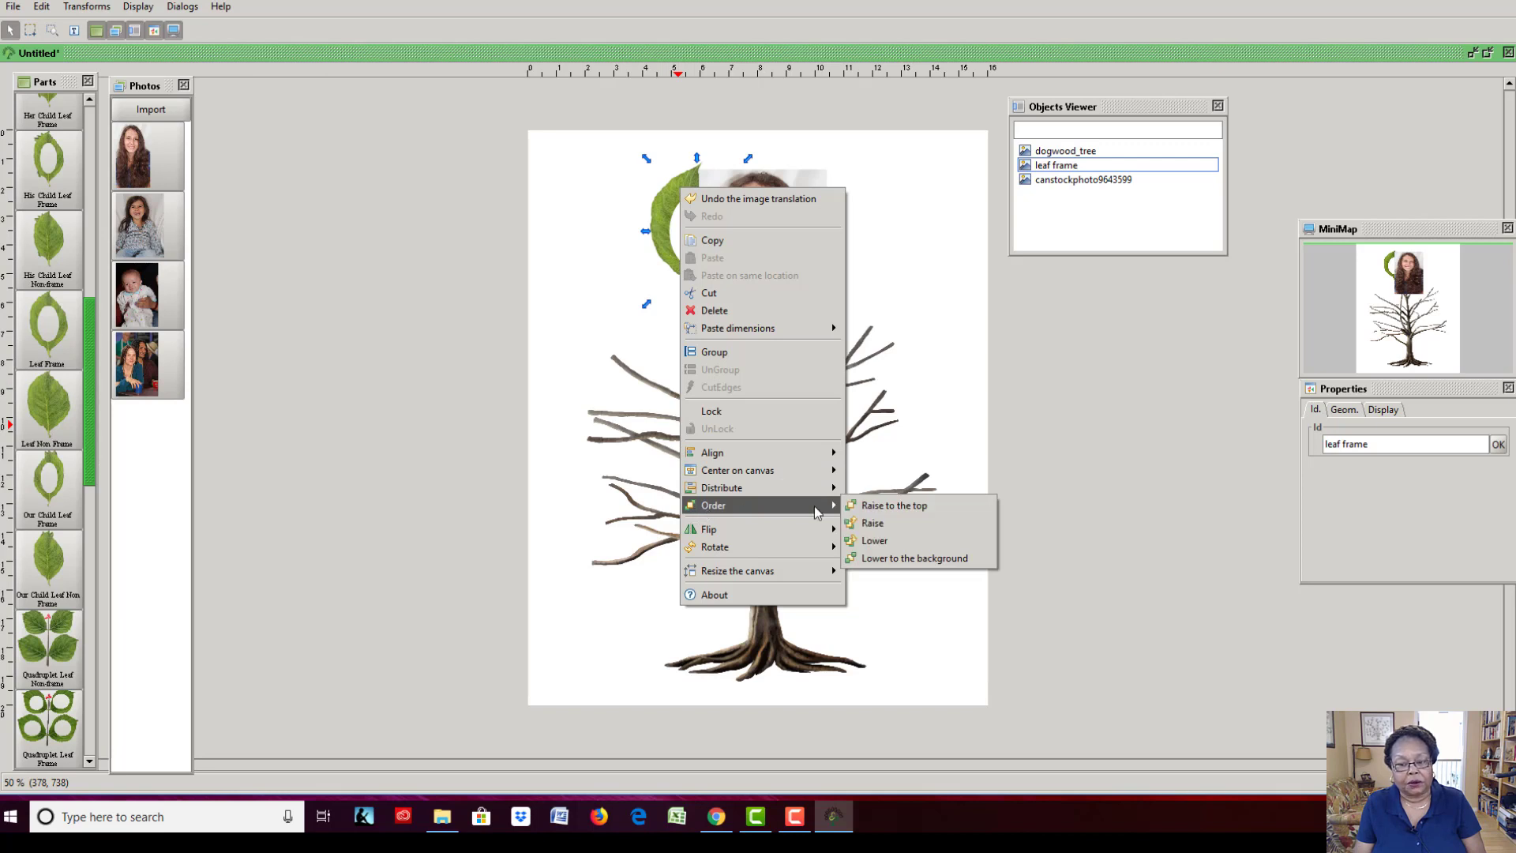
click(885, 508)
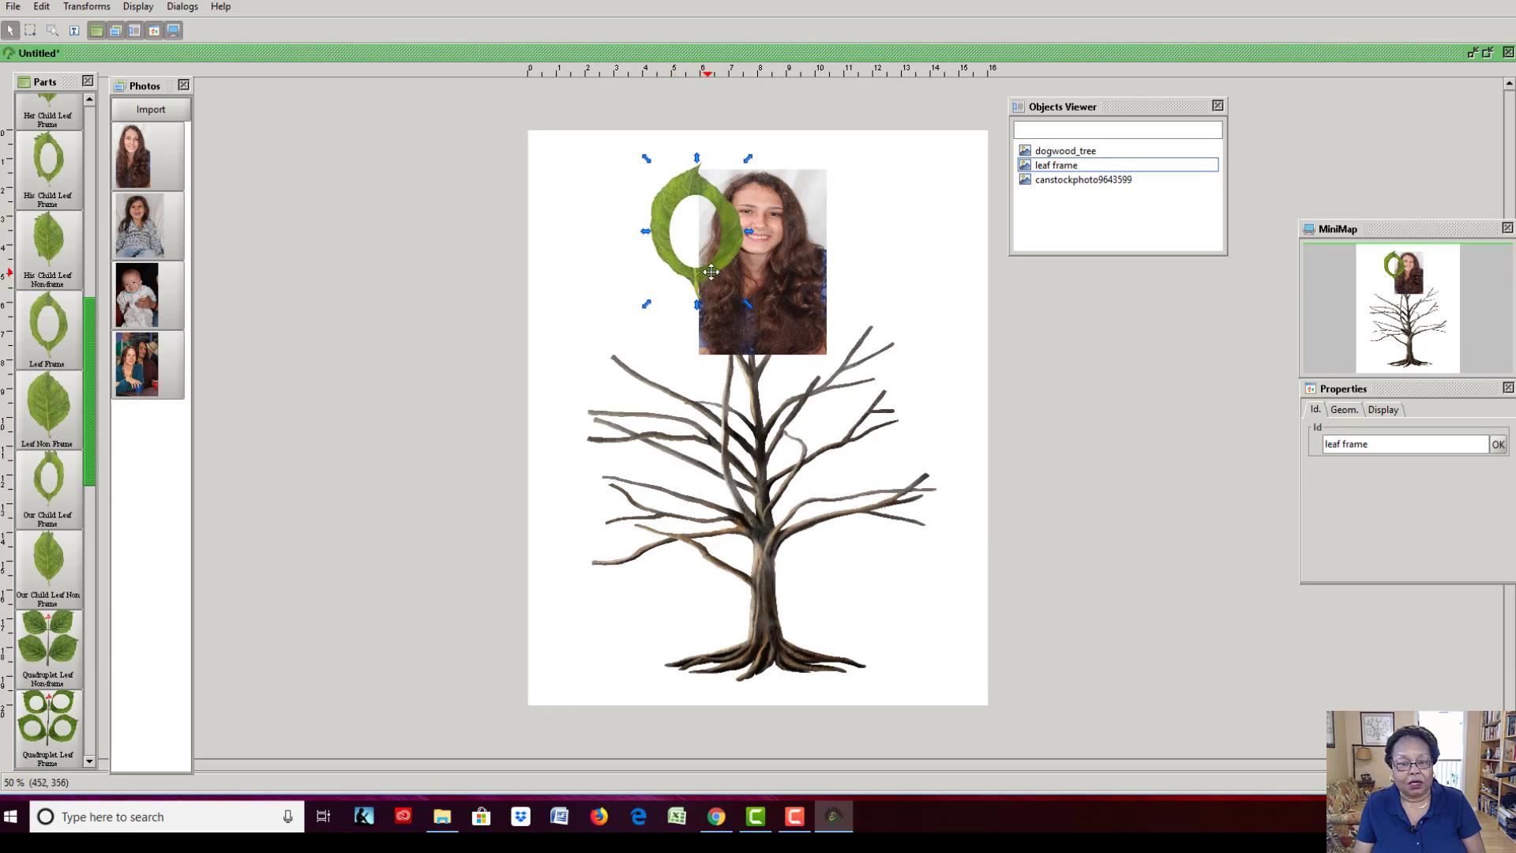
Position the leaf frame around the woman's face and enlarge it to about 4 by 7.5 inches, centring the face in the opening.
drag(728, 248, 788, 242)
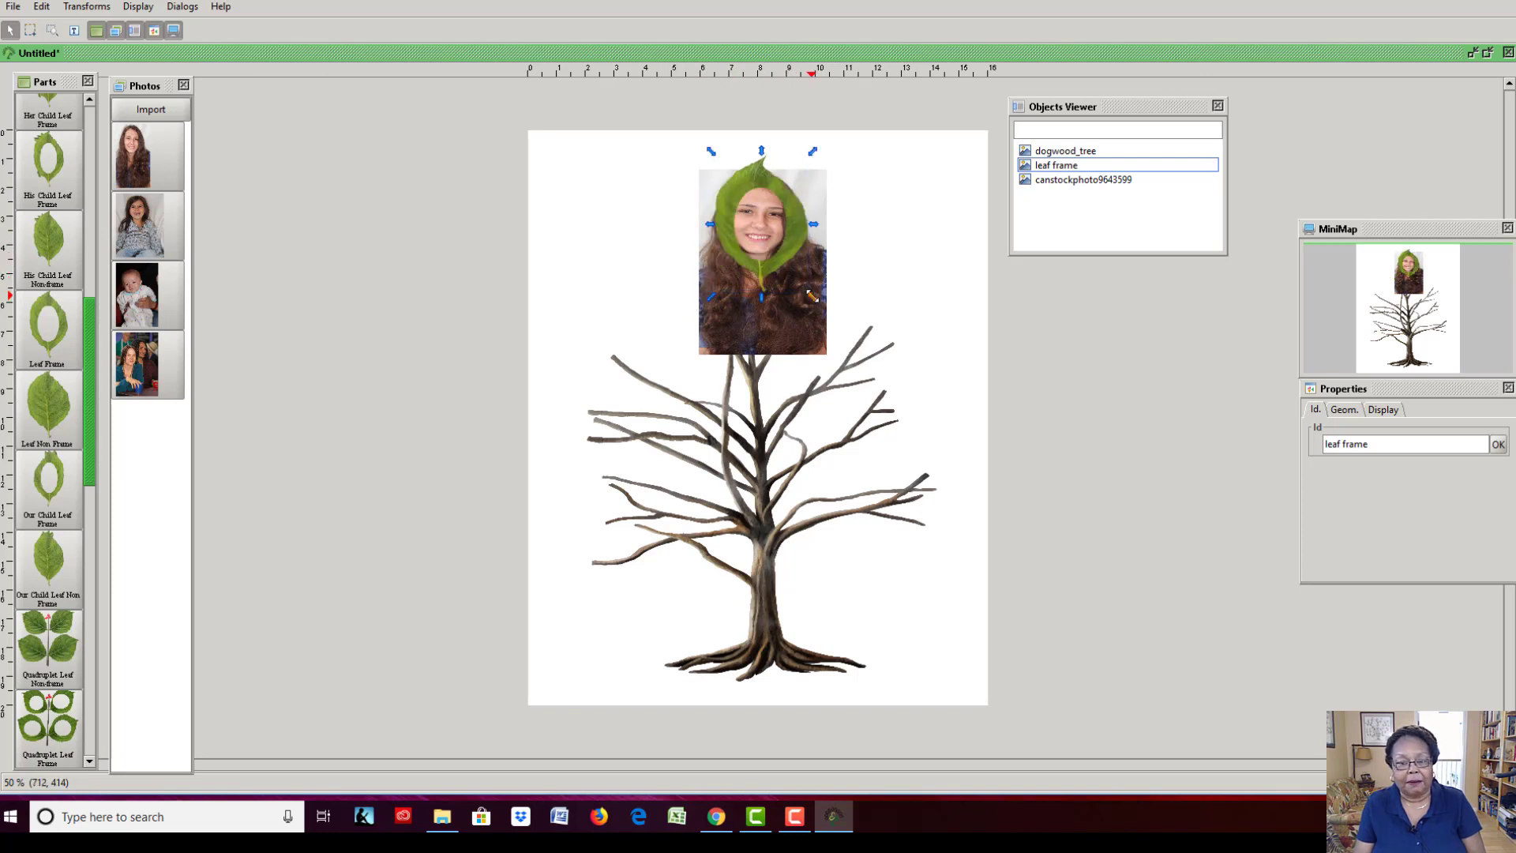
drag(812, 296, 856, 337)
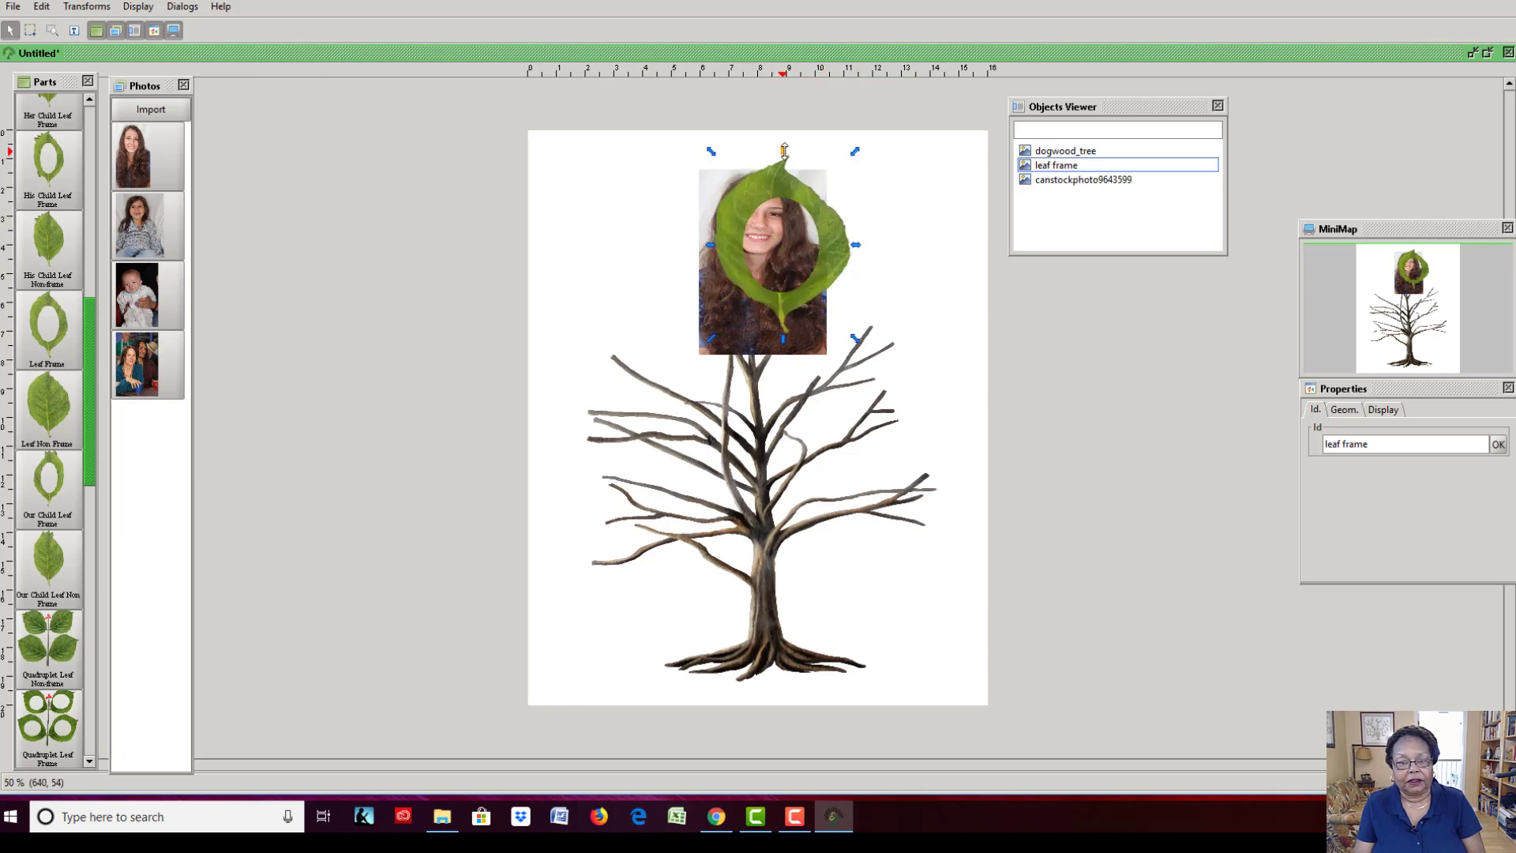
drag(783, 150, 785, 131)
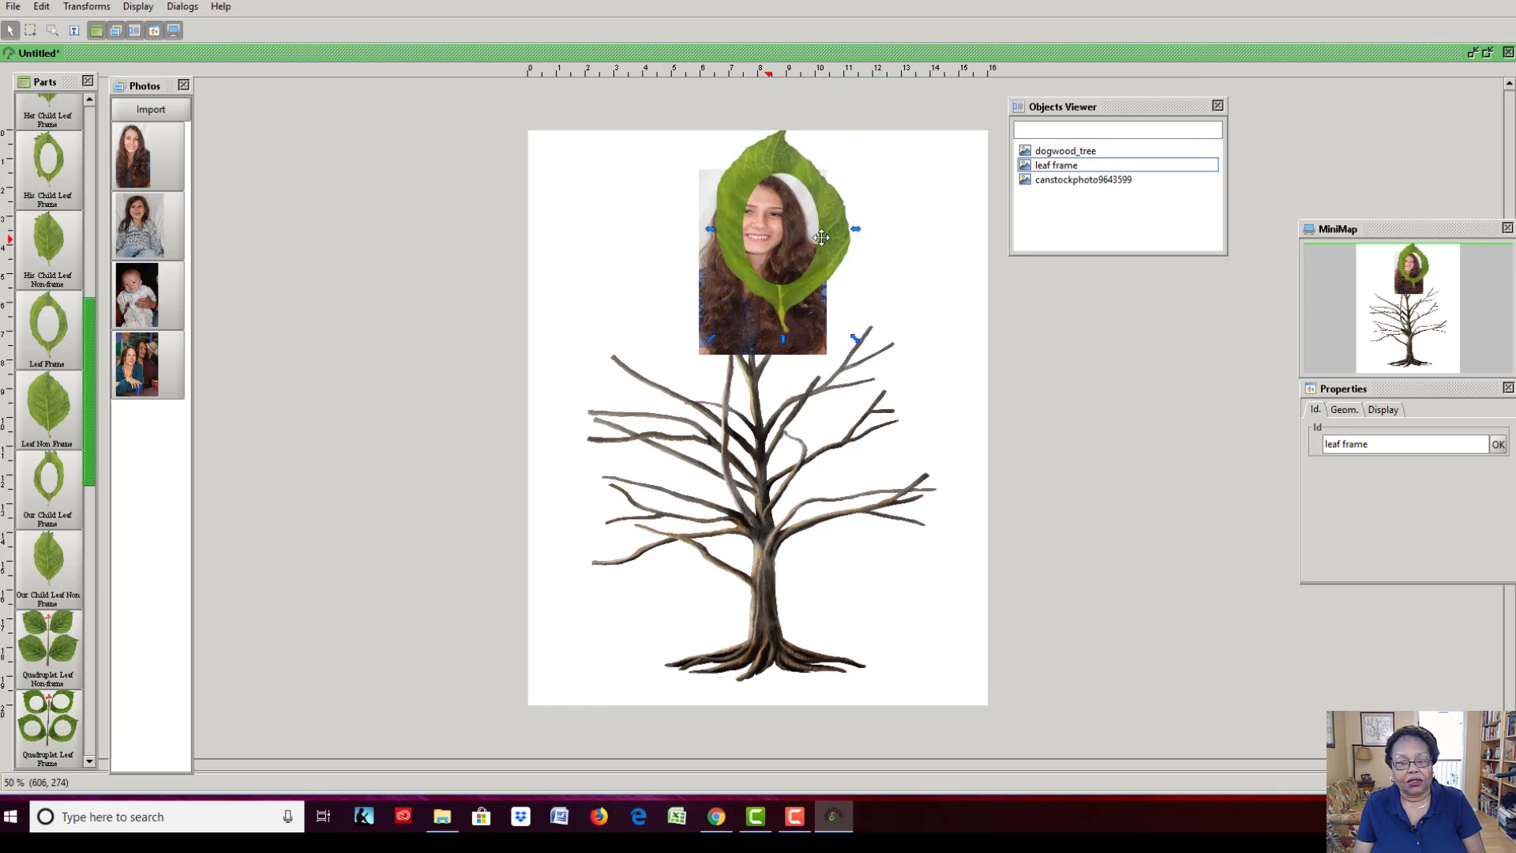
drag(856, 228, 827, 229)
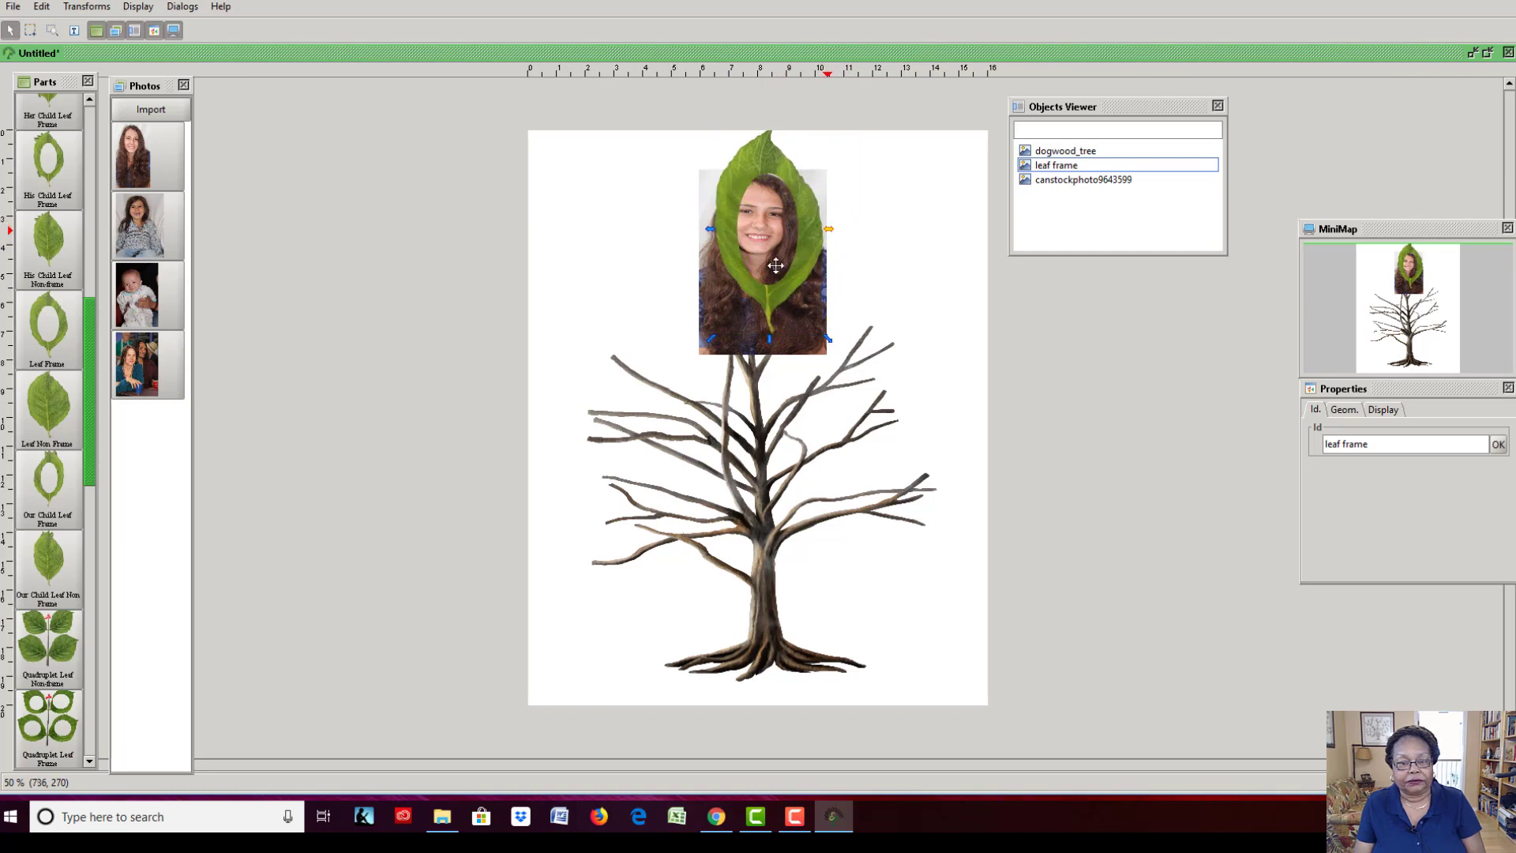
drag(720, 238, 761, 293)
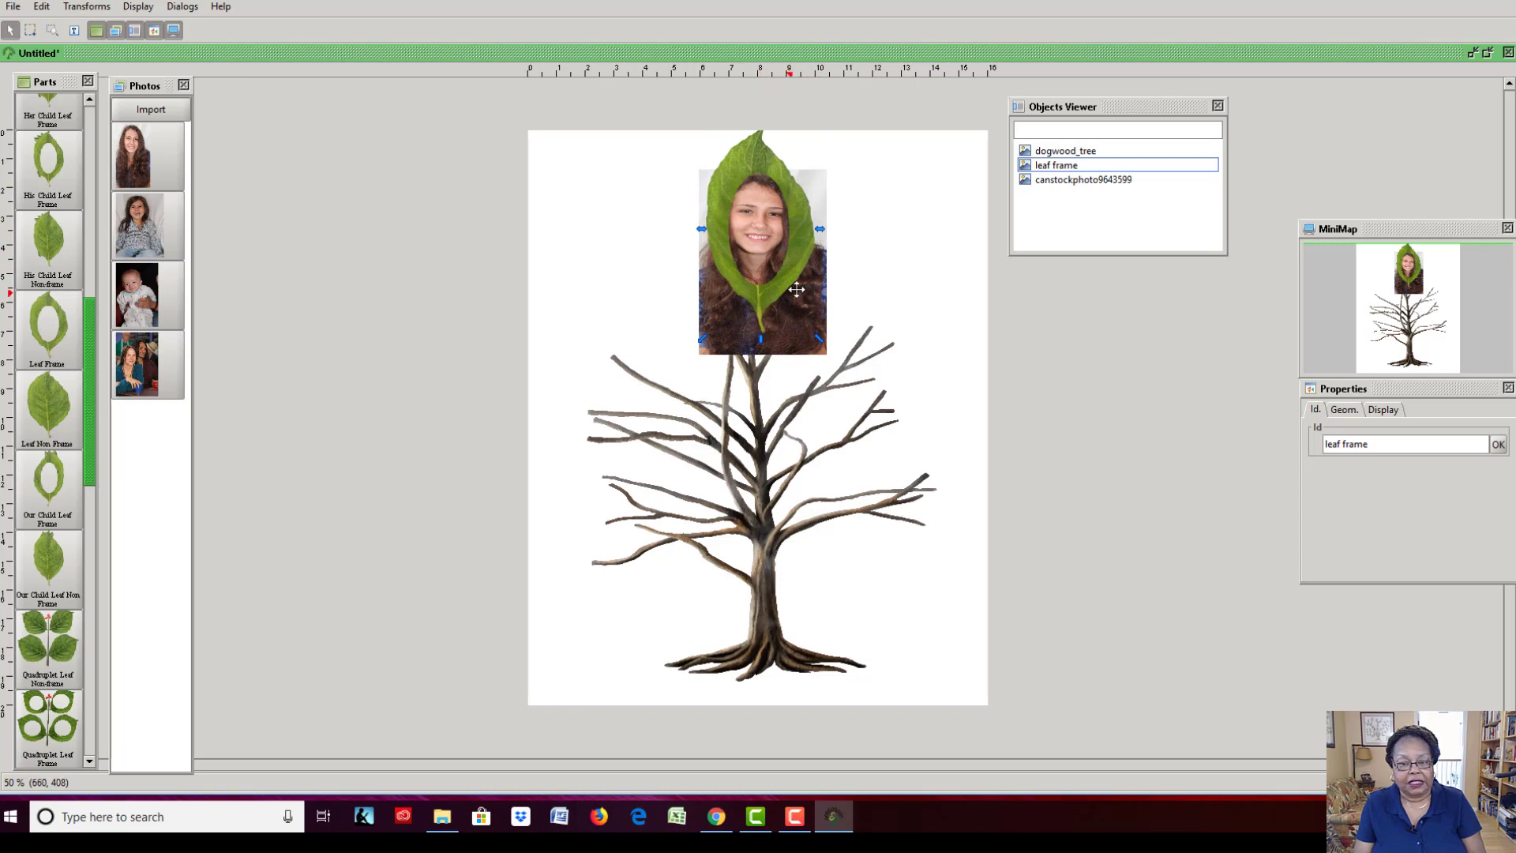
drag(818, 339, 825, 344)
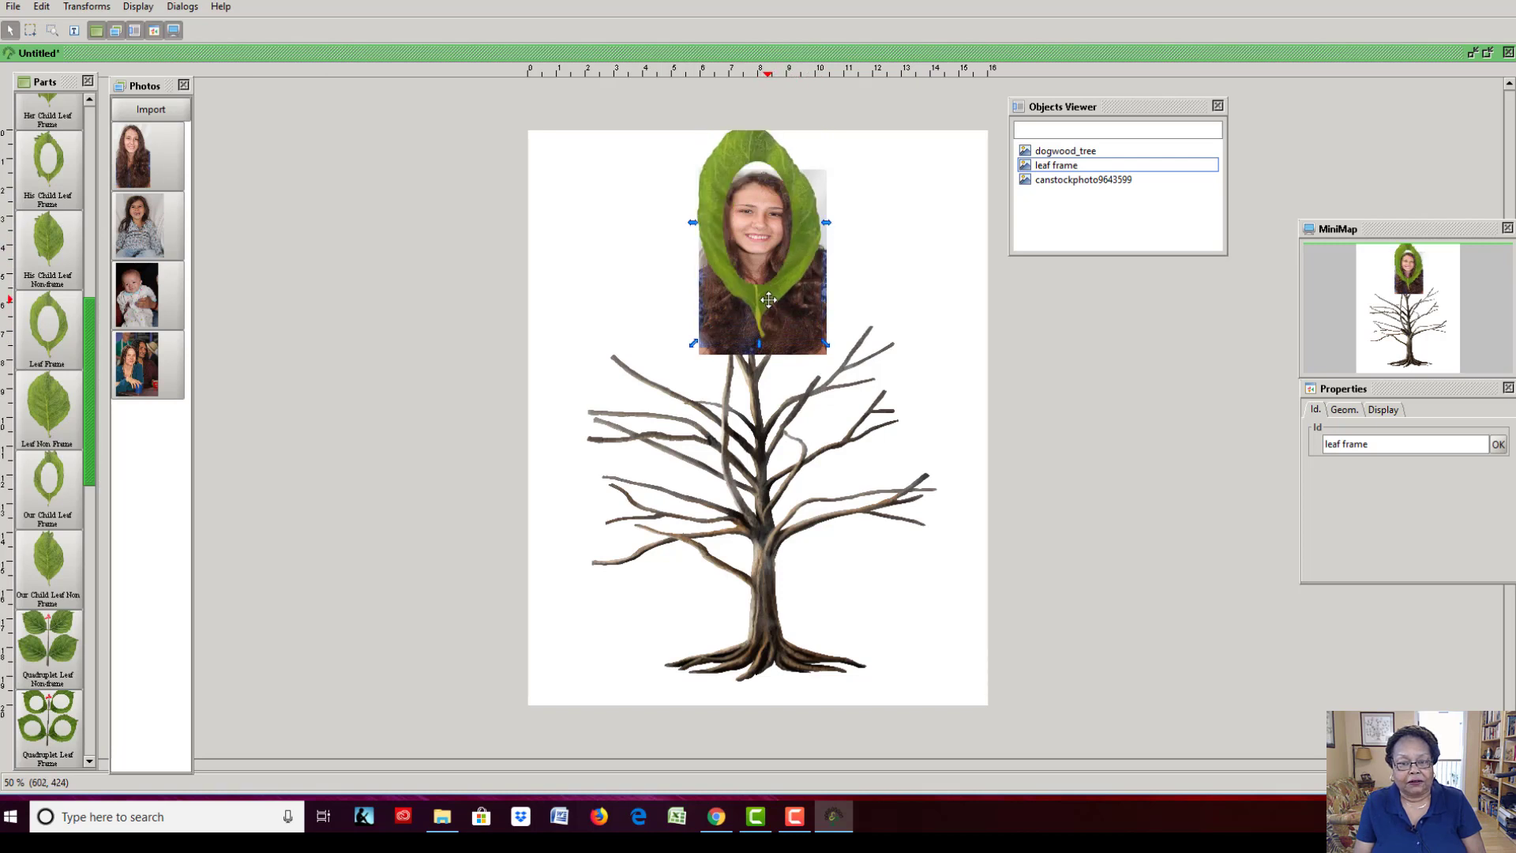
drag(768, 299, 768, 305)
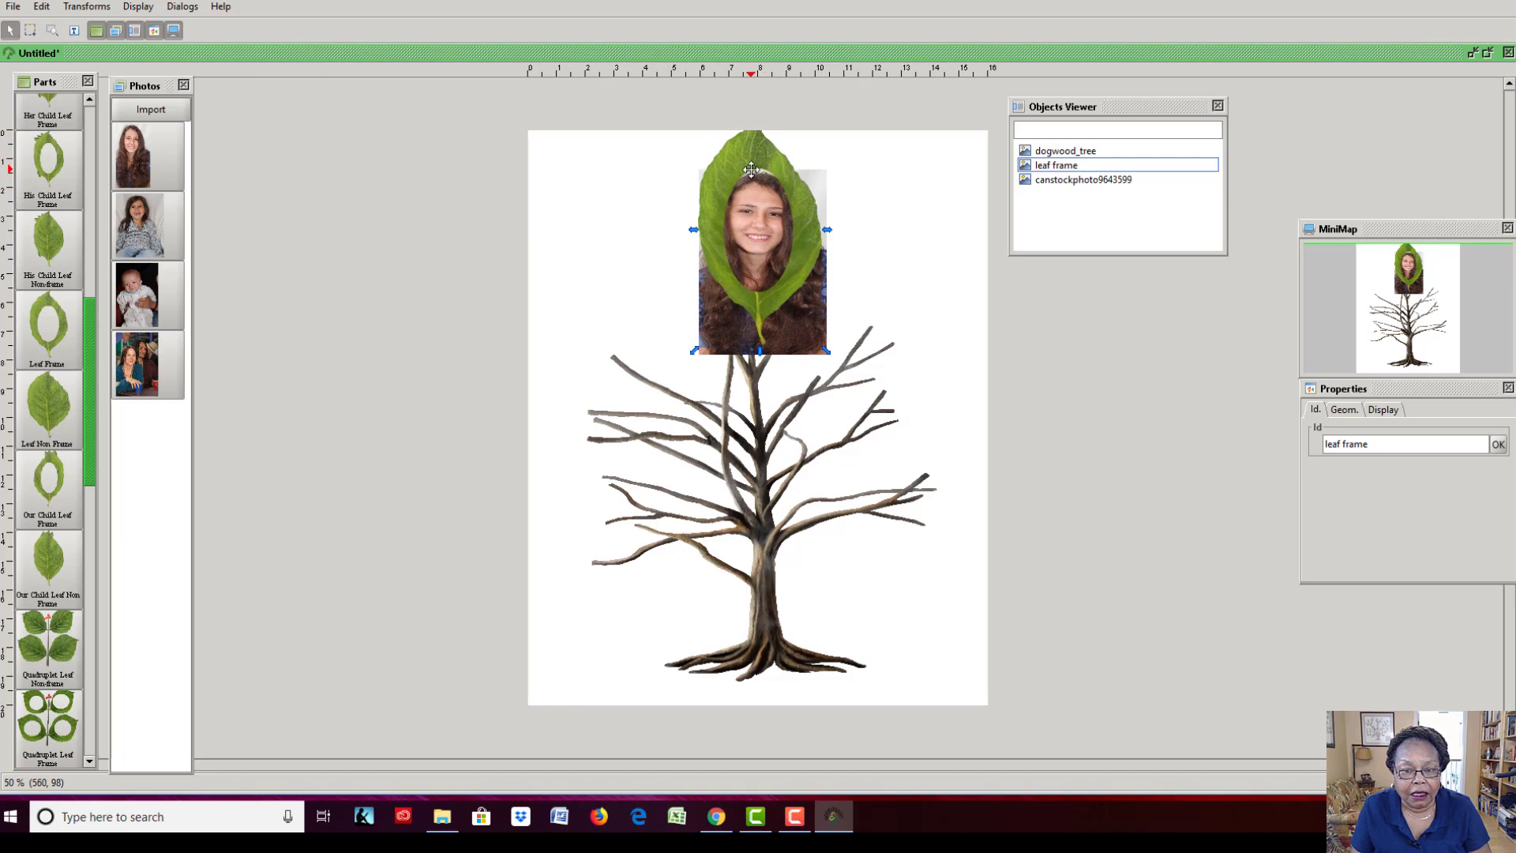
drag(770, 169, 764, 162)
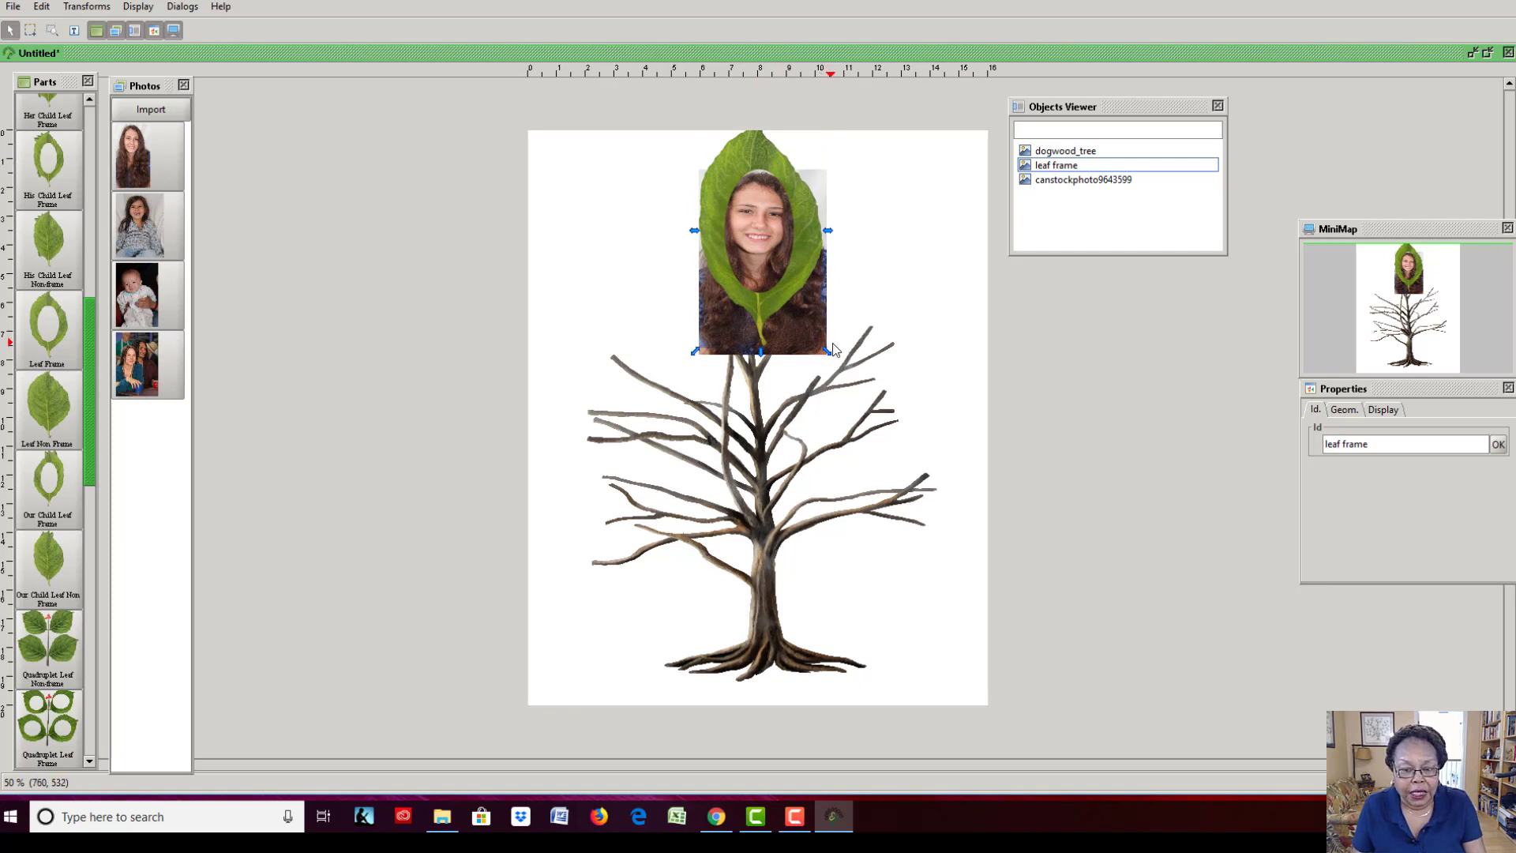
drag(827, 350, 824, 343)
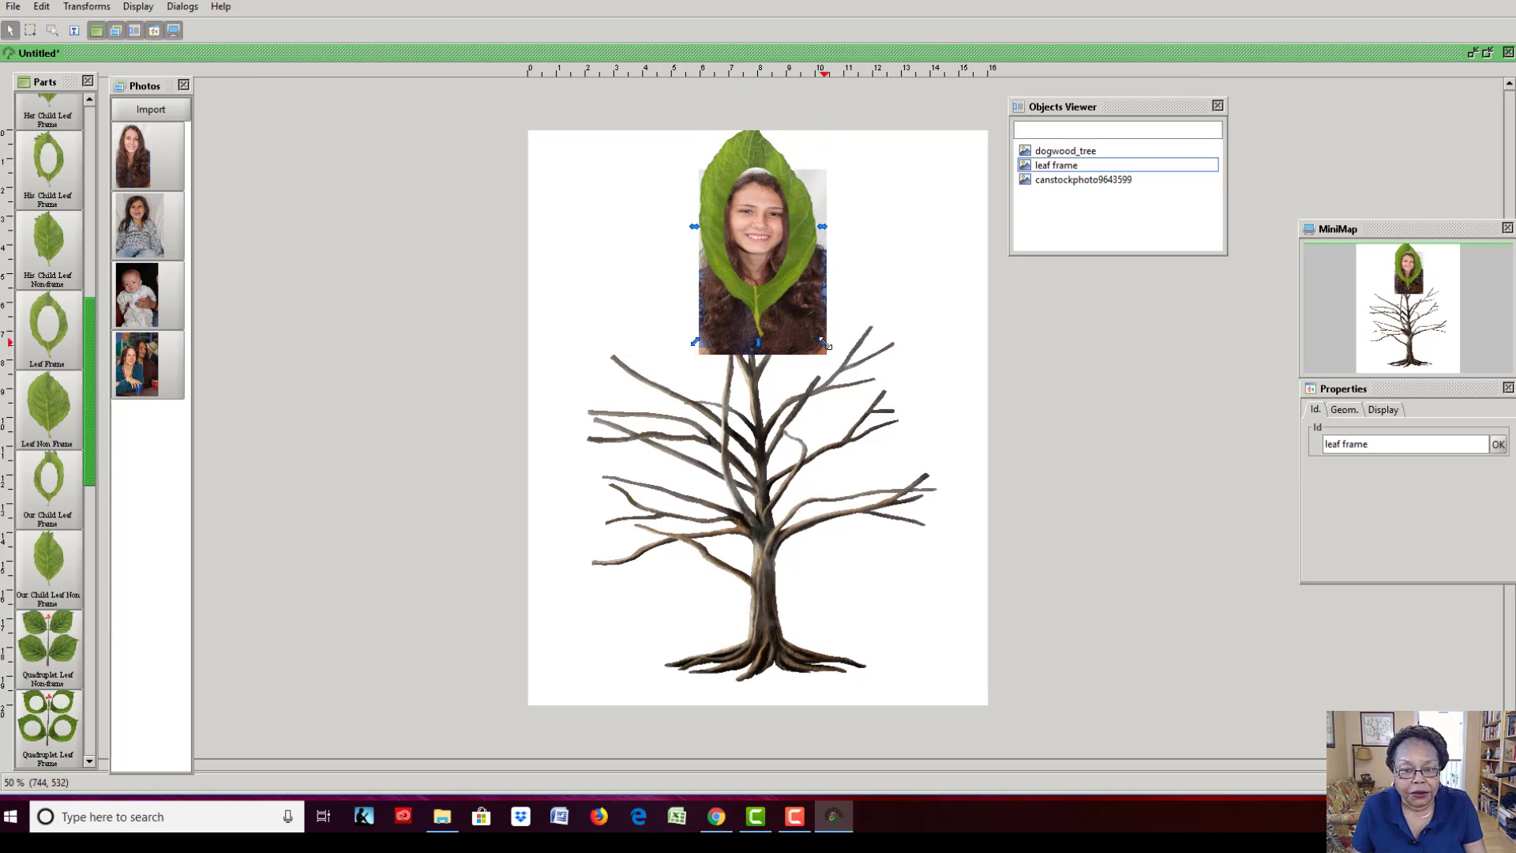
drag(787, 291, 789, 297)
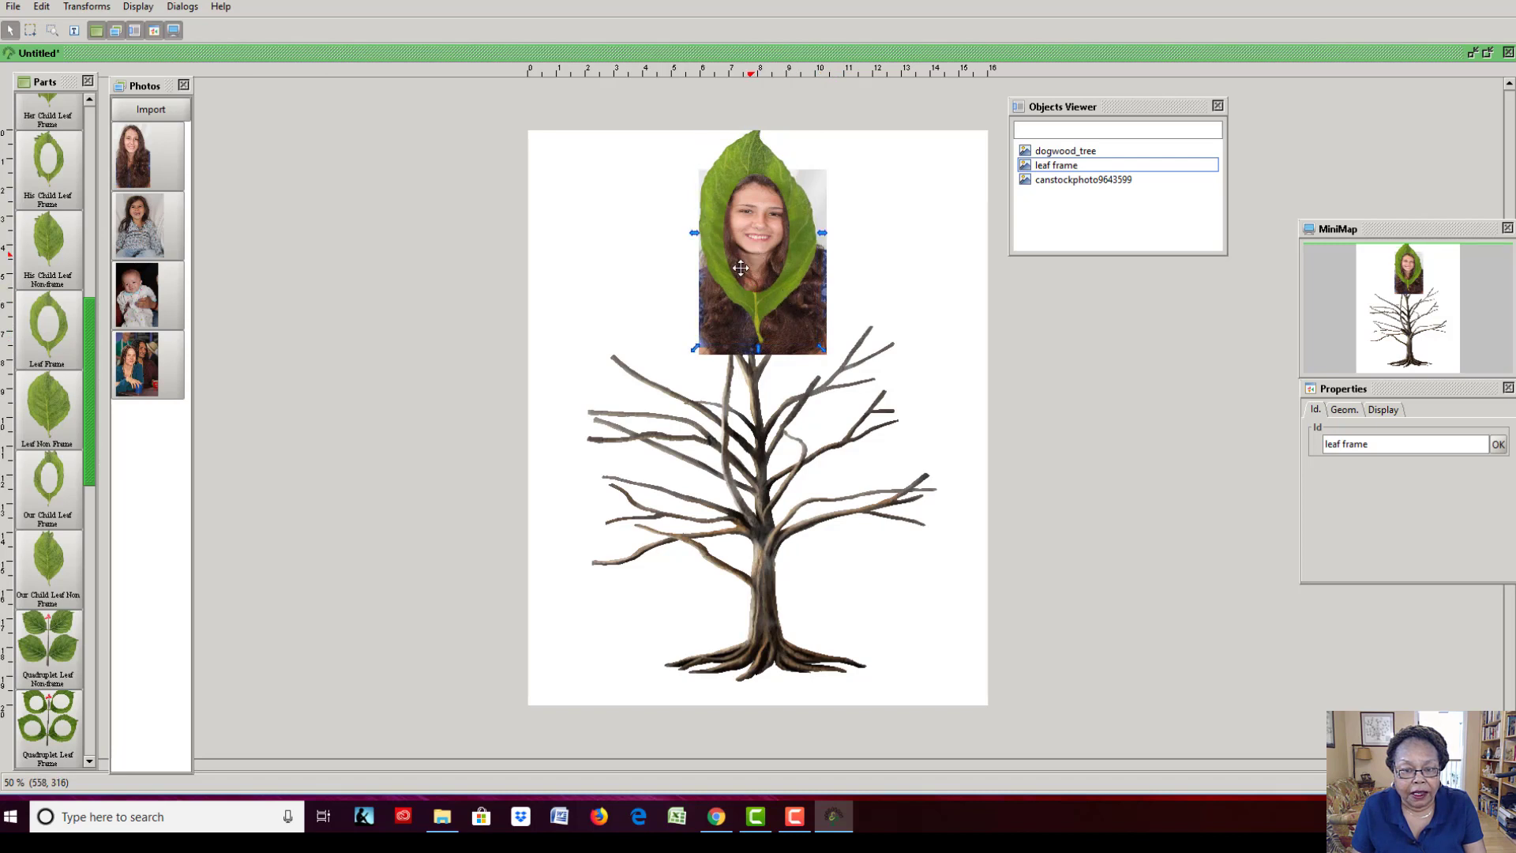
Shrink the woman's photo to about 3.8 by 5.7 inches and recentre her face in the leaf opening.
click(708, 336)
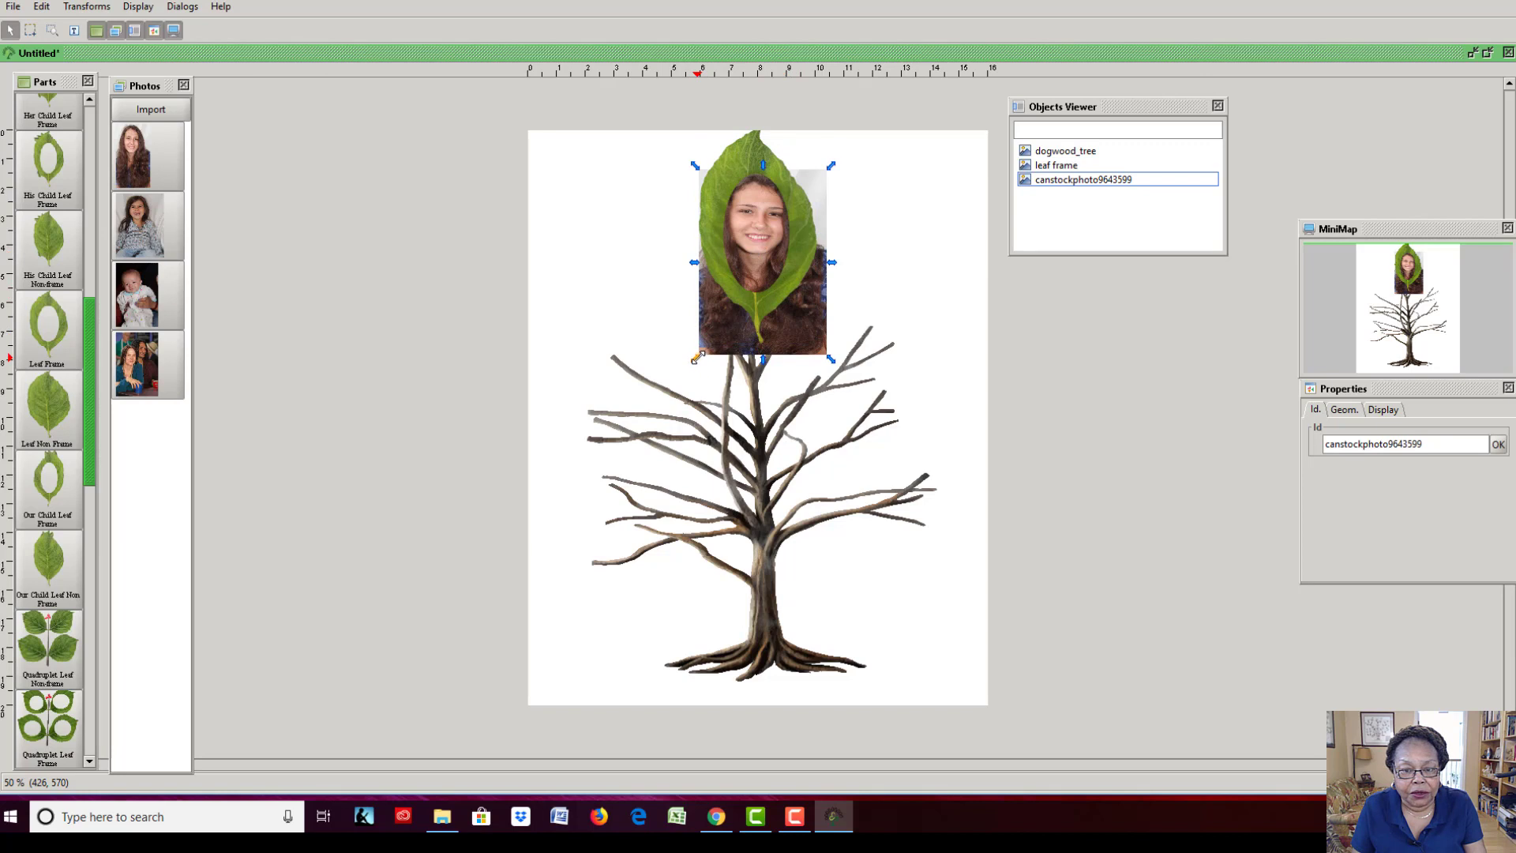
drag(697, 357, 714, 338)
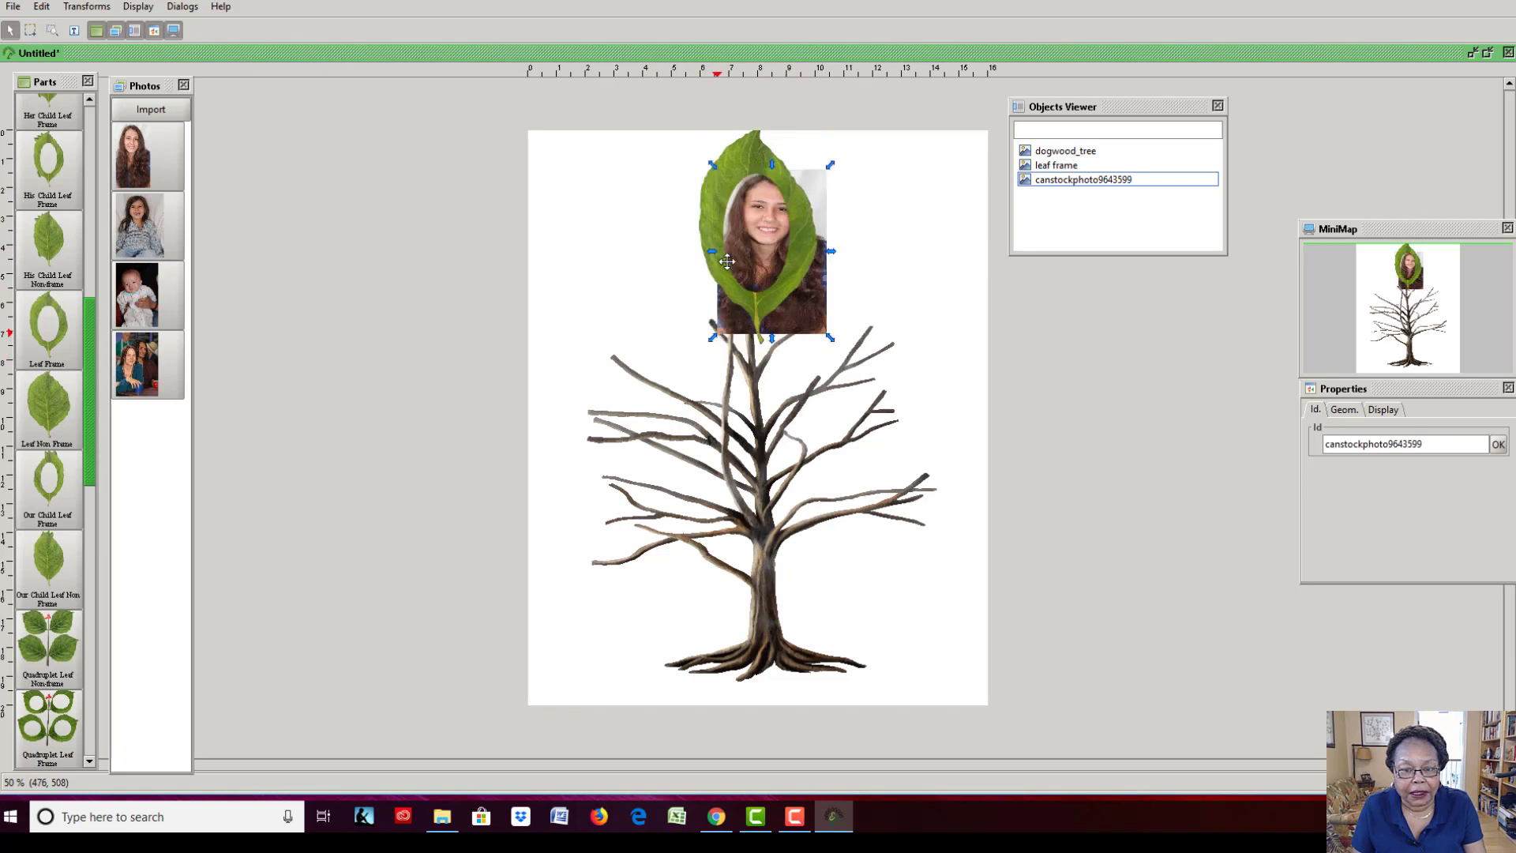
drag(755, 228, 747, 231)
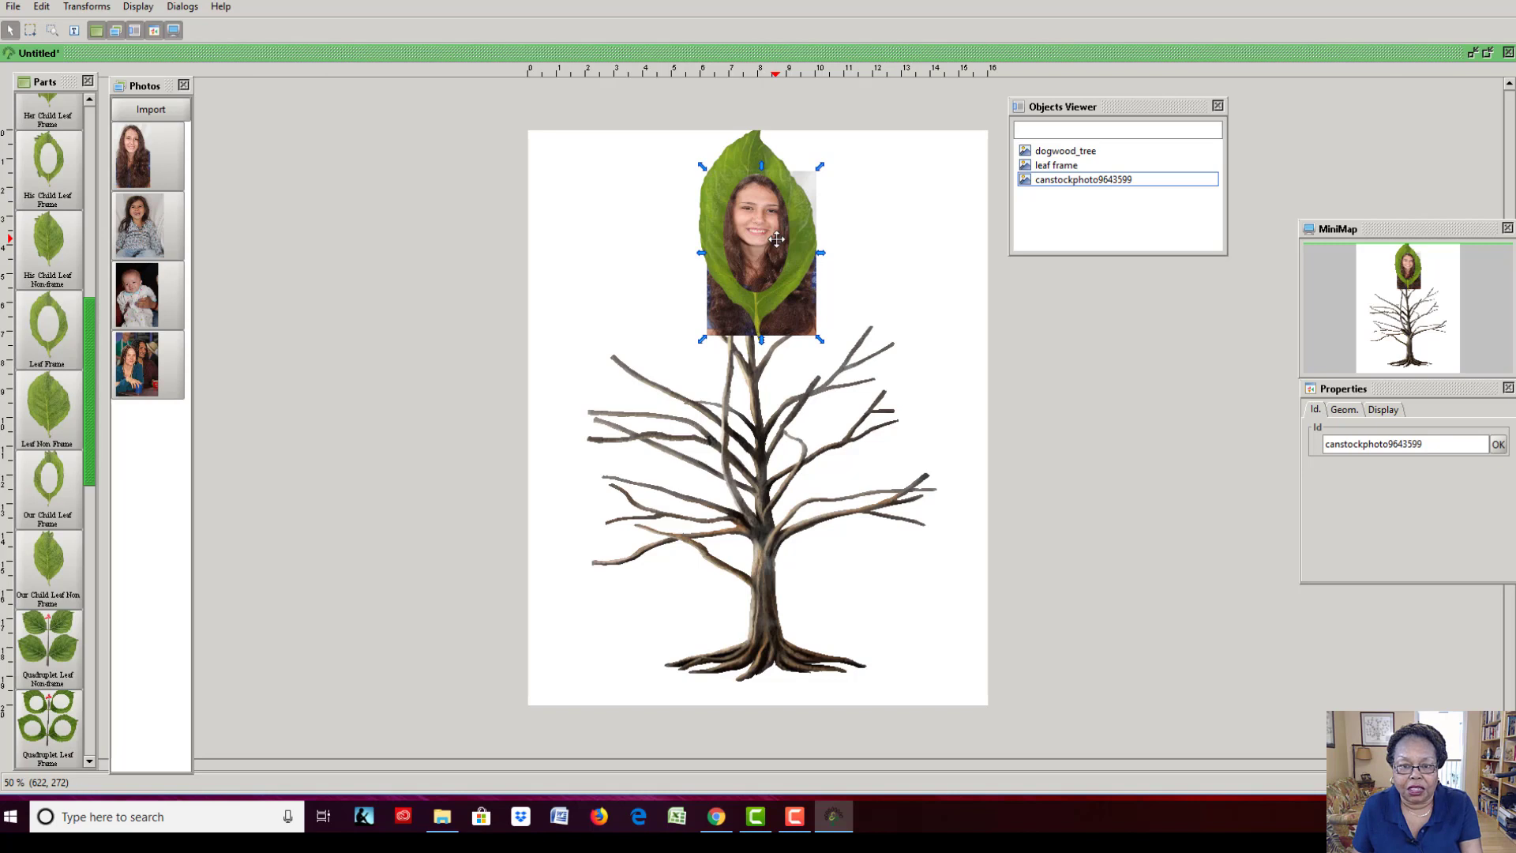
Trim the photo outside the leaf frame with CutEdges, then group the photo and frame.
click(743, 162)
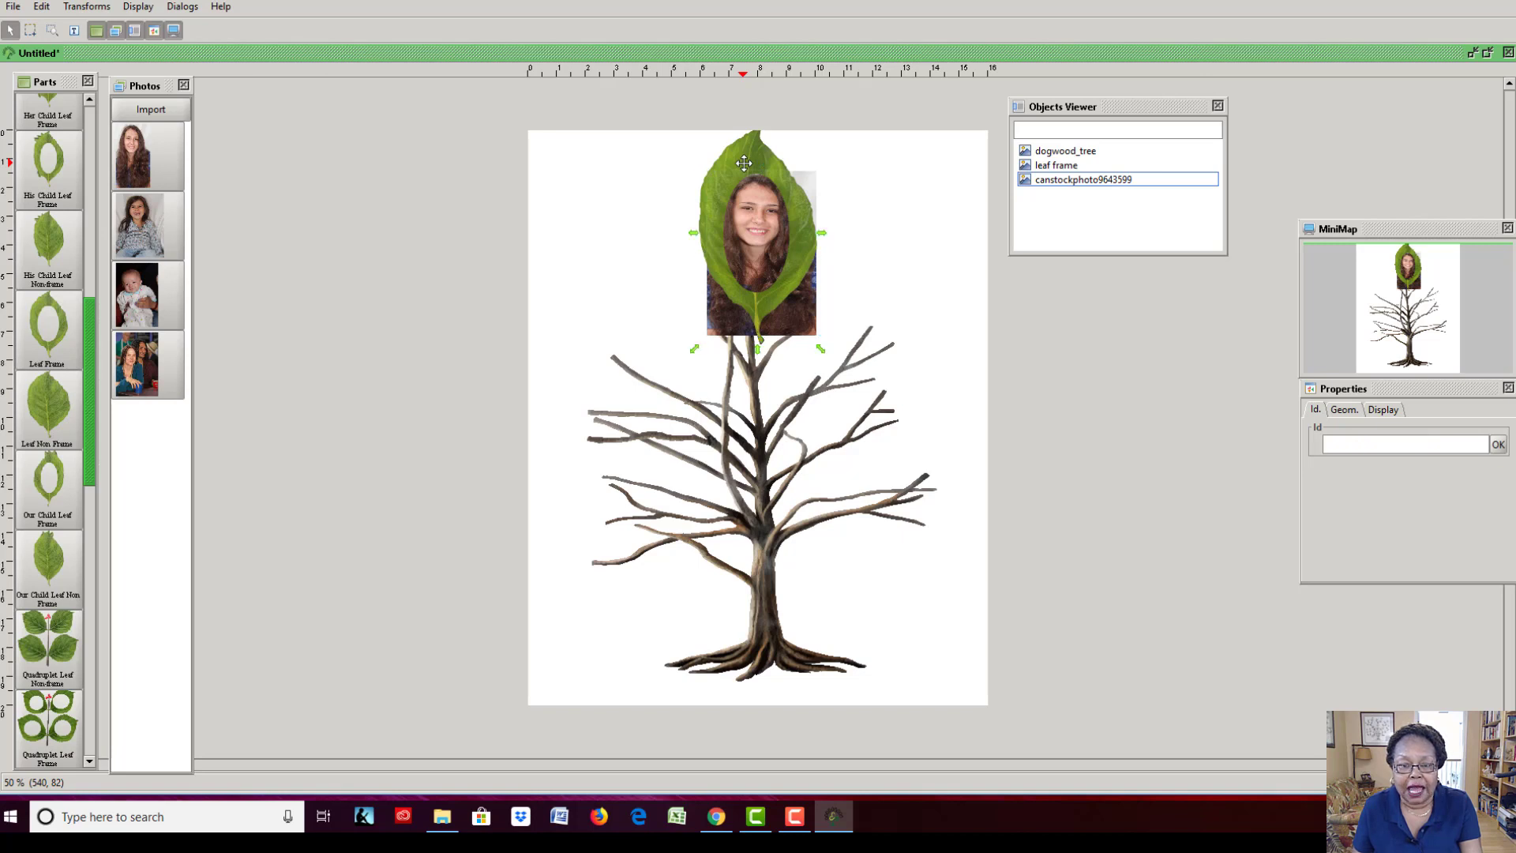
right_click(823, 244)
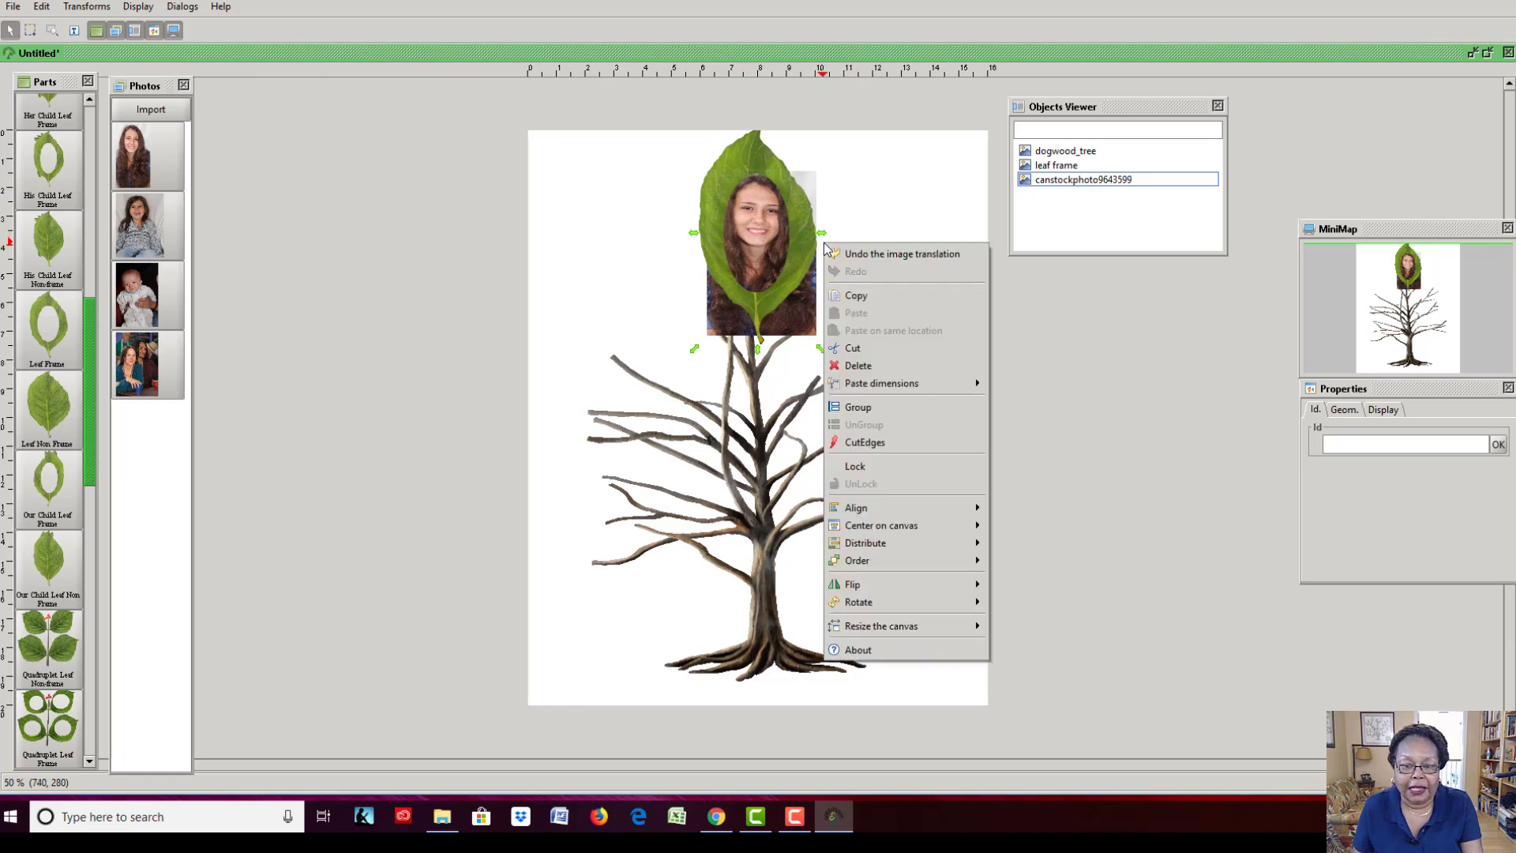
click(865, 441)
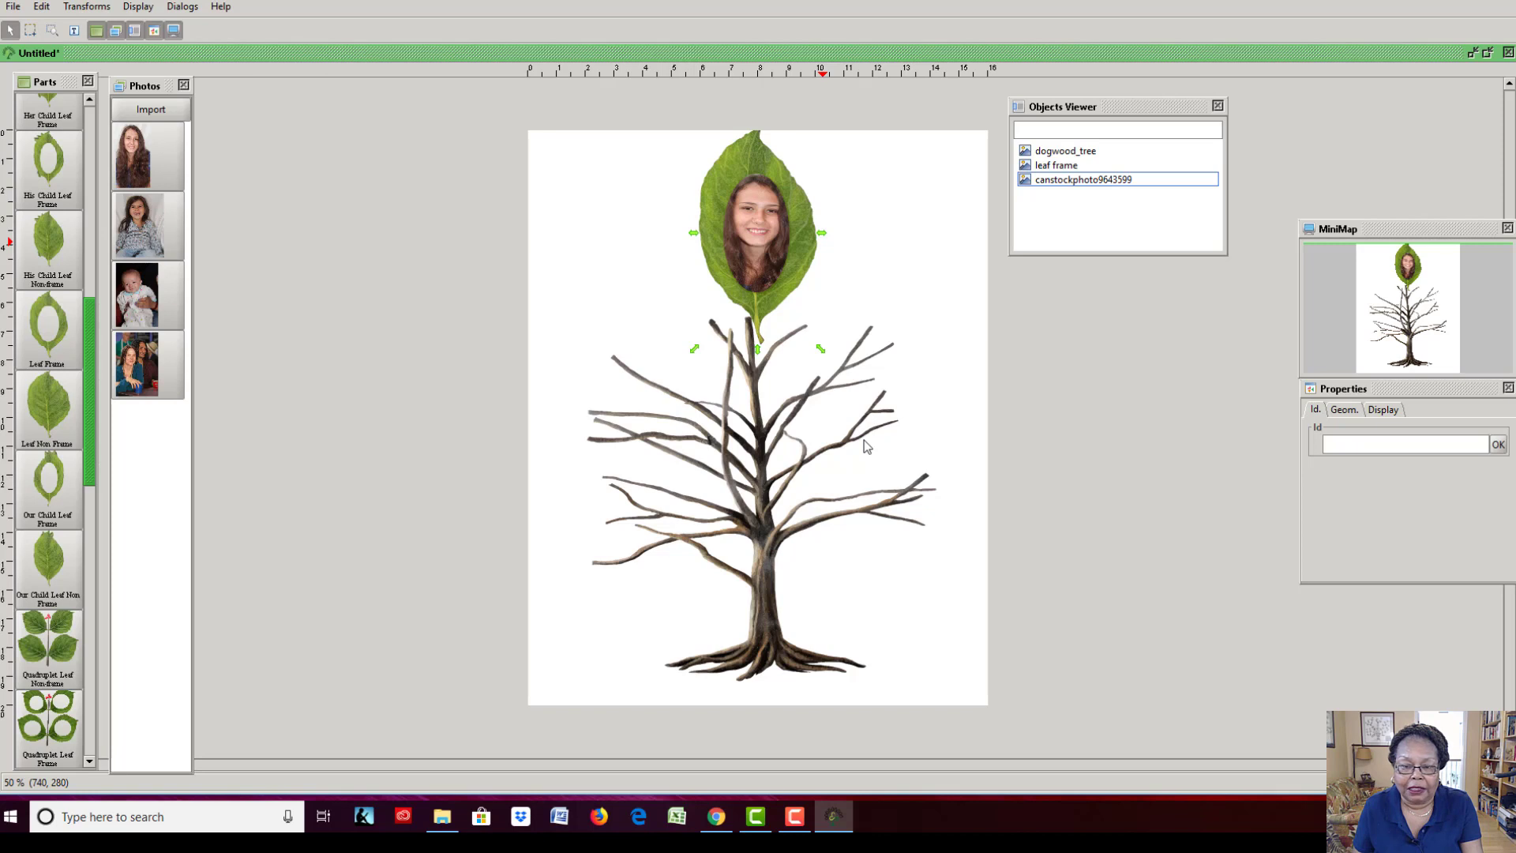
right_click(772, 207)
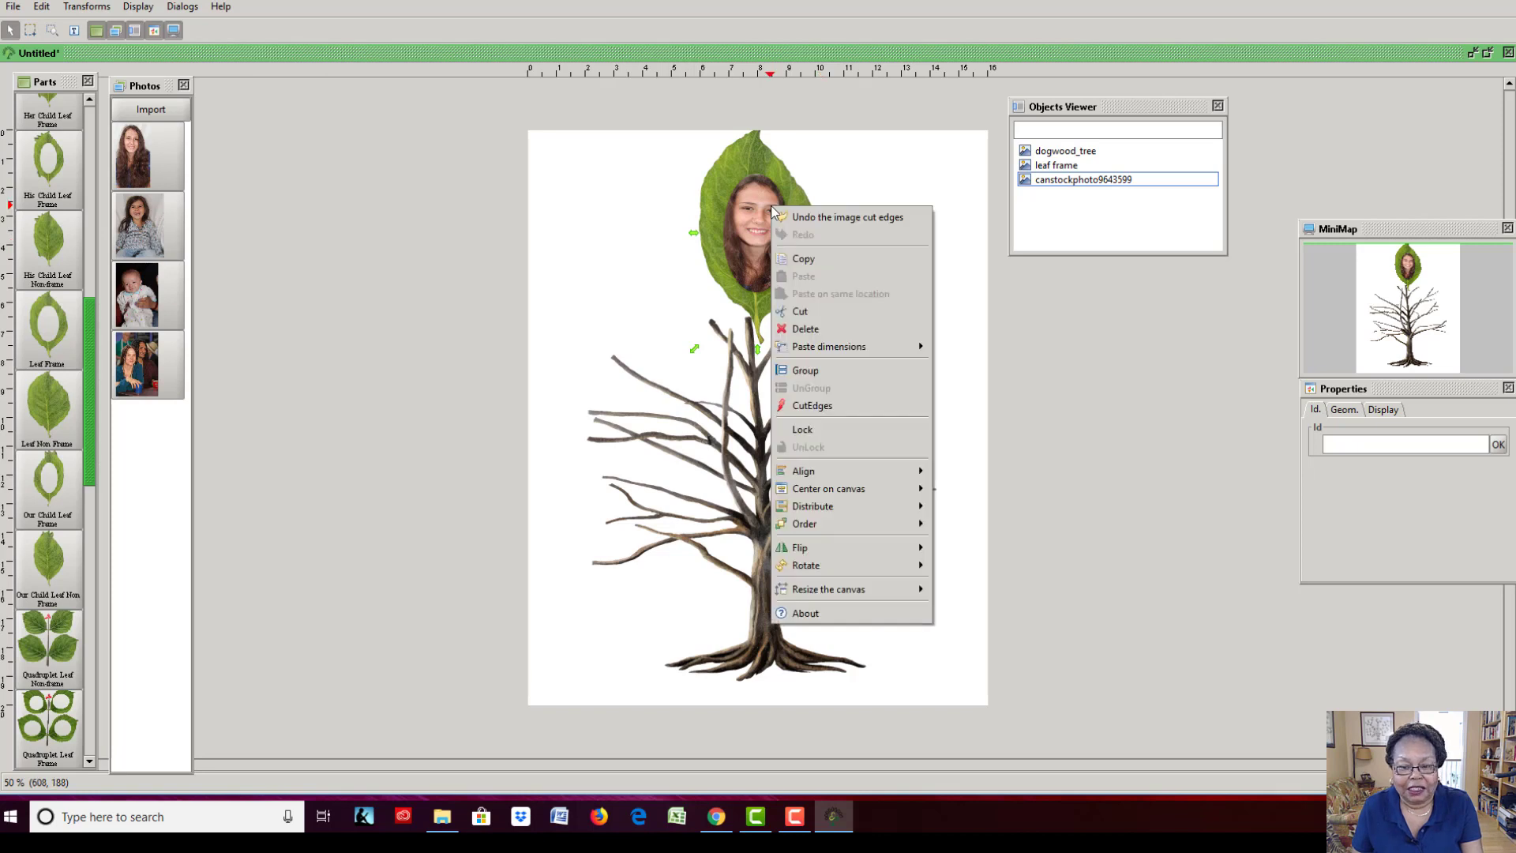
click(802, 371)
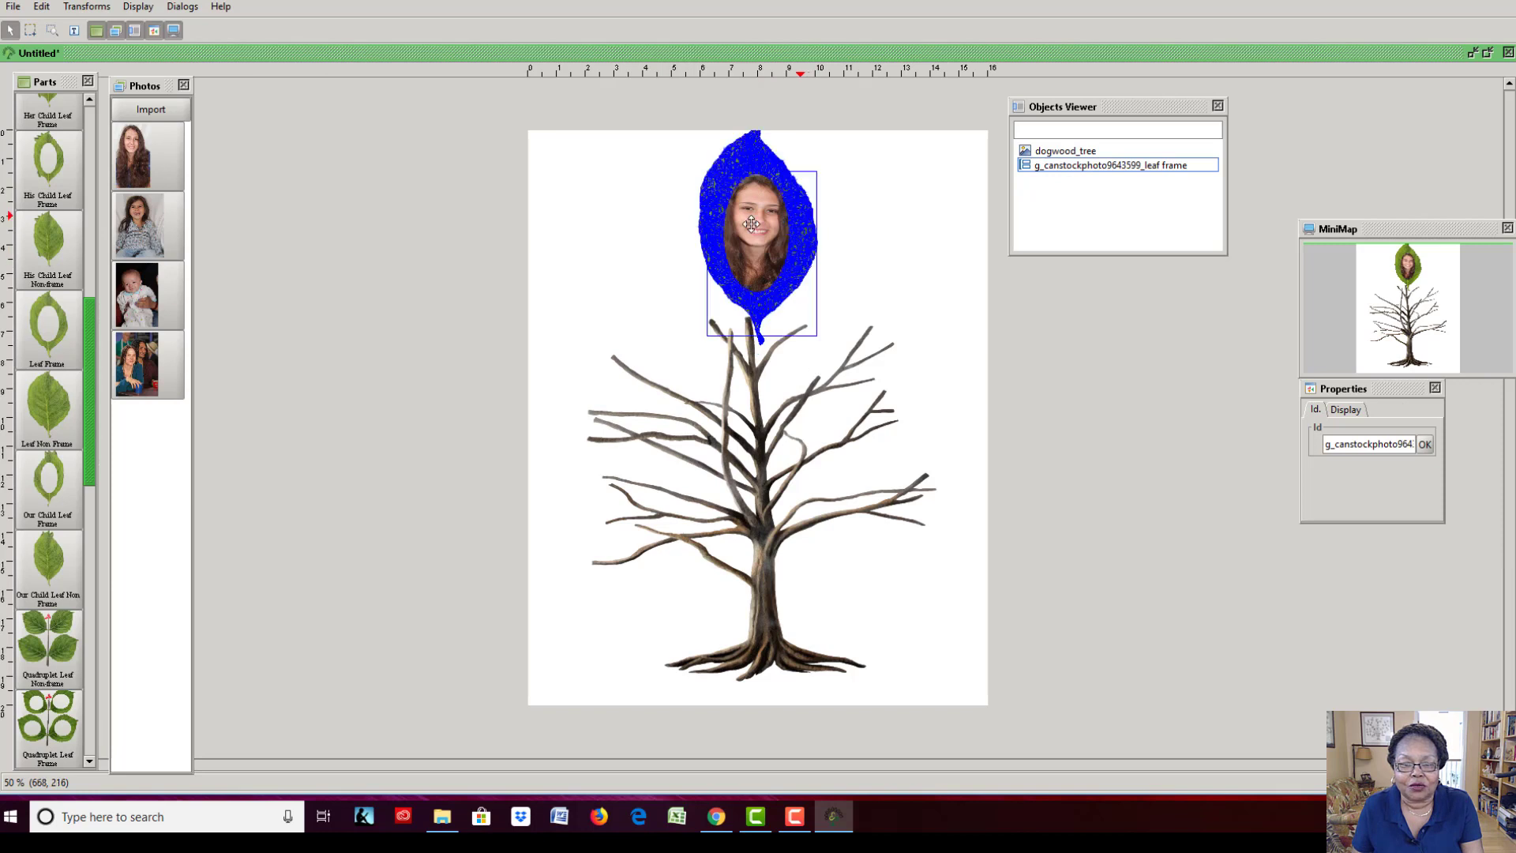
Move the framed photo group so its stem meets the tip of the tree's upper-left branch.
drag(750, 224, 729, 231)
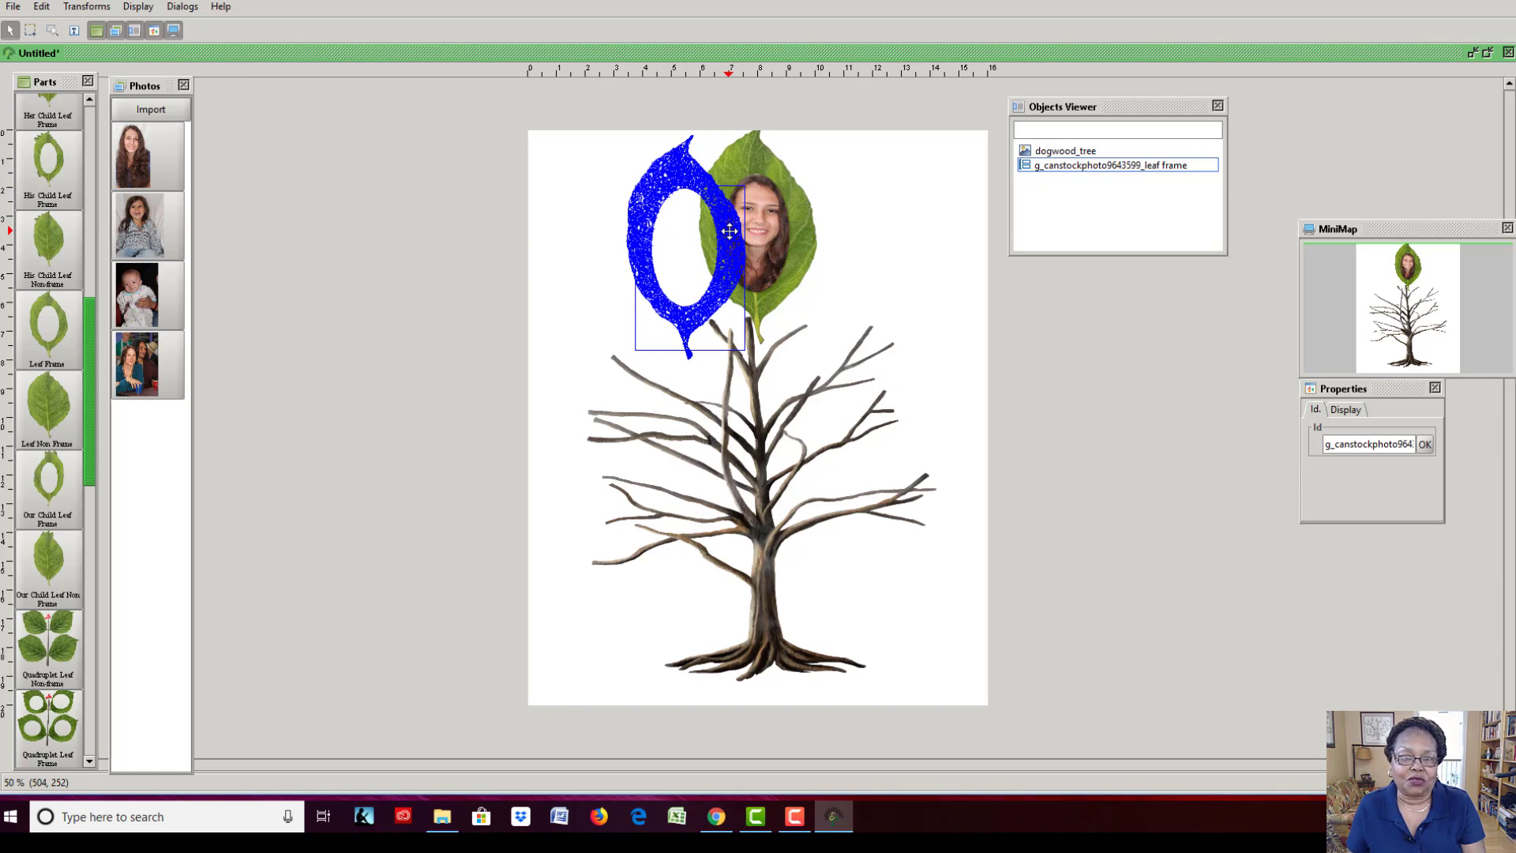
drag(729, 231, 671, 315)
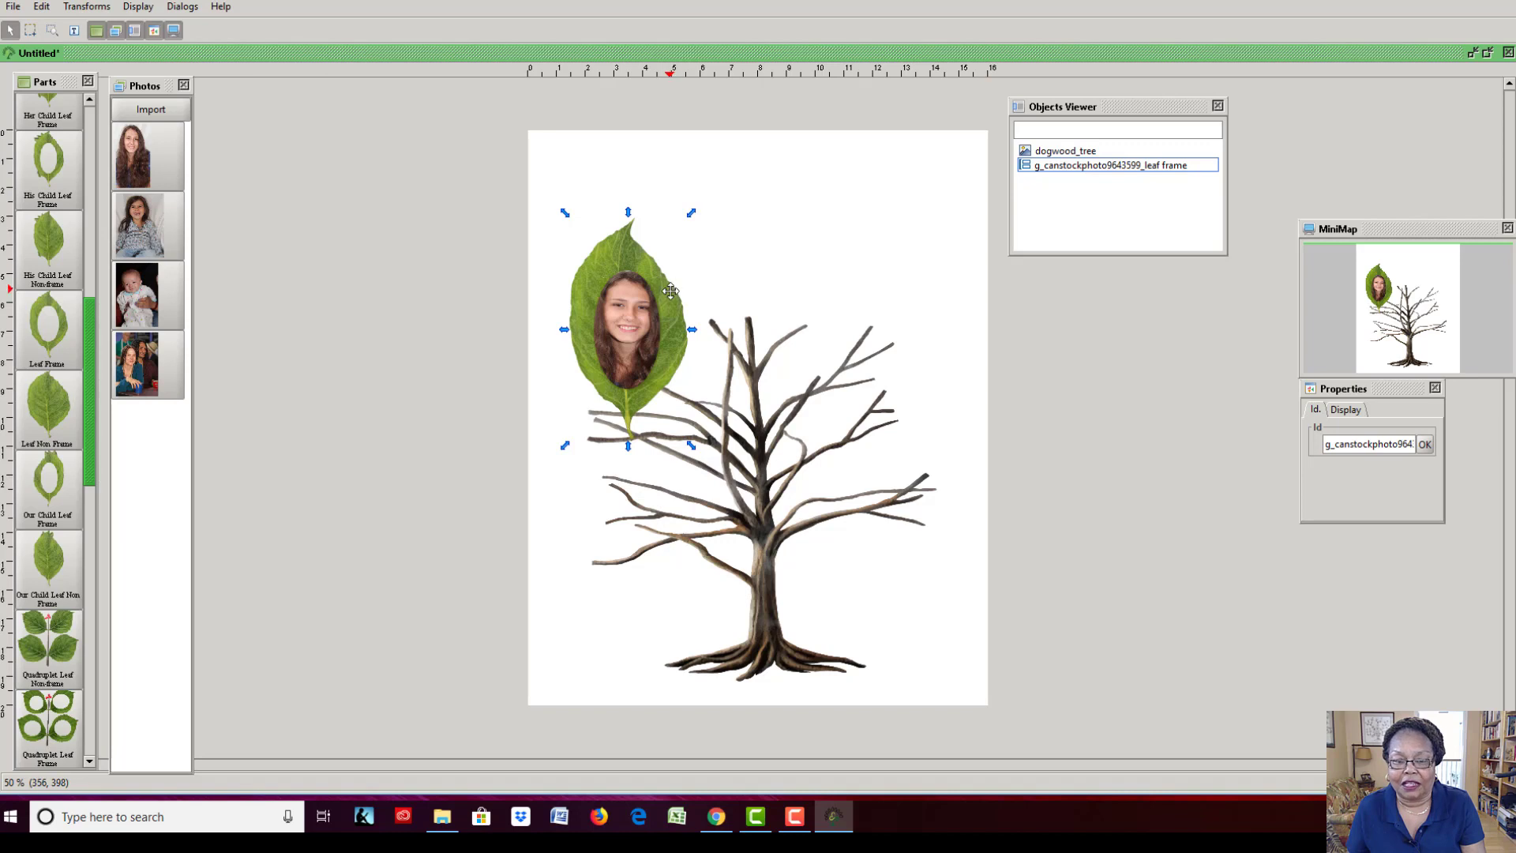
drag(670, 290, 565, 264)
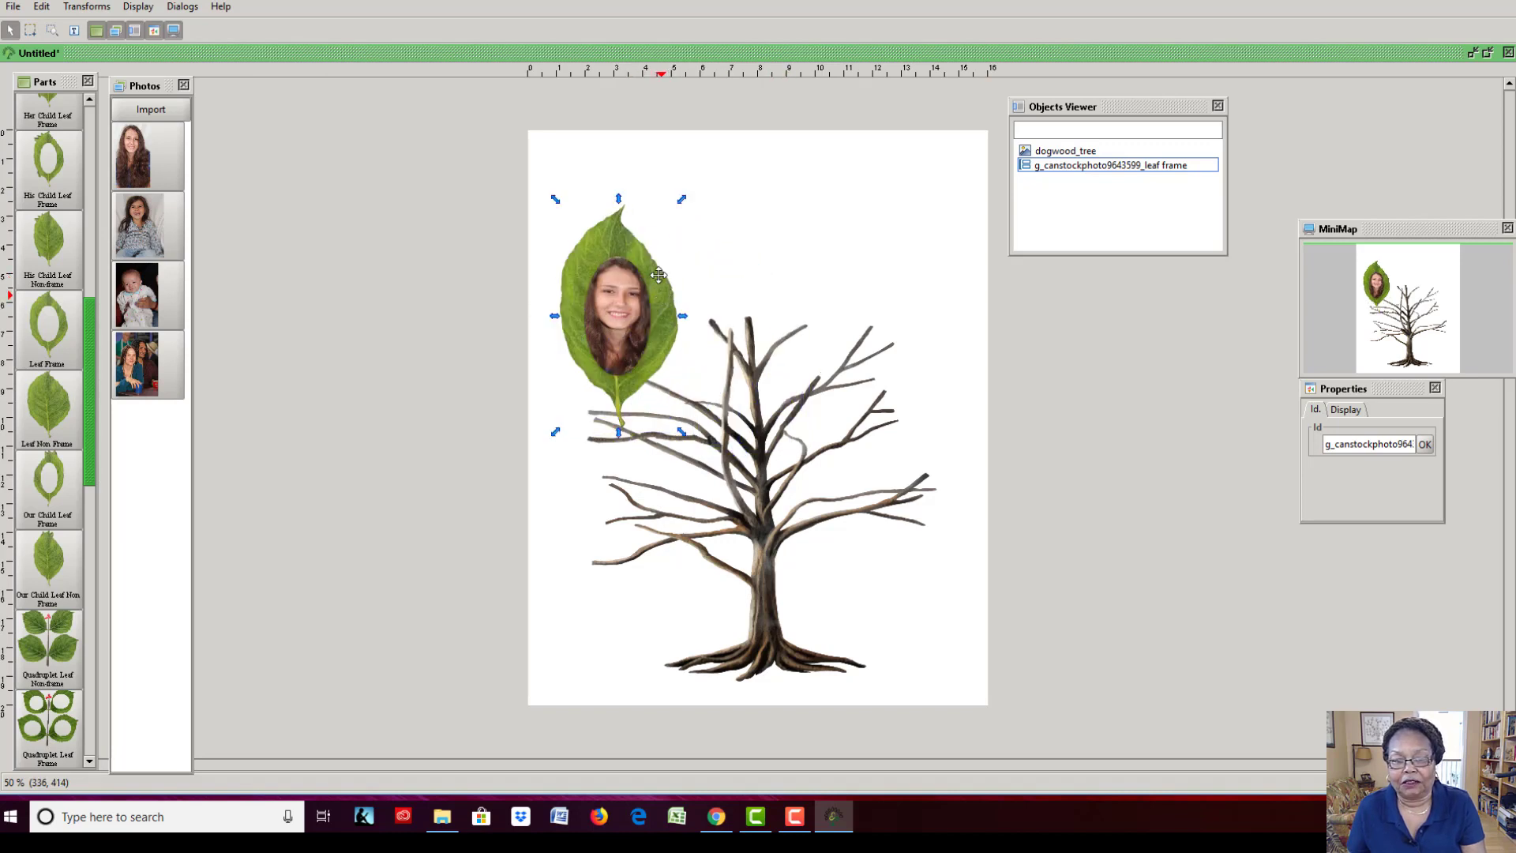
drag(658, 274, 652, 229)
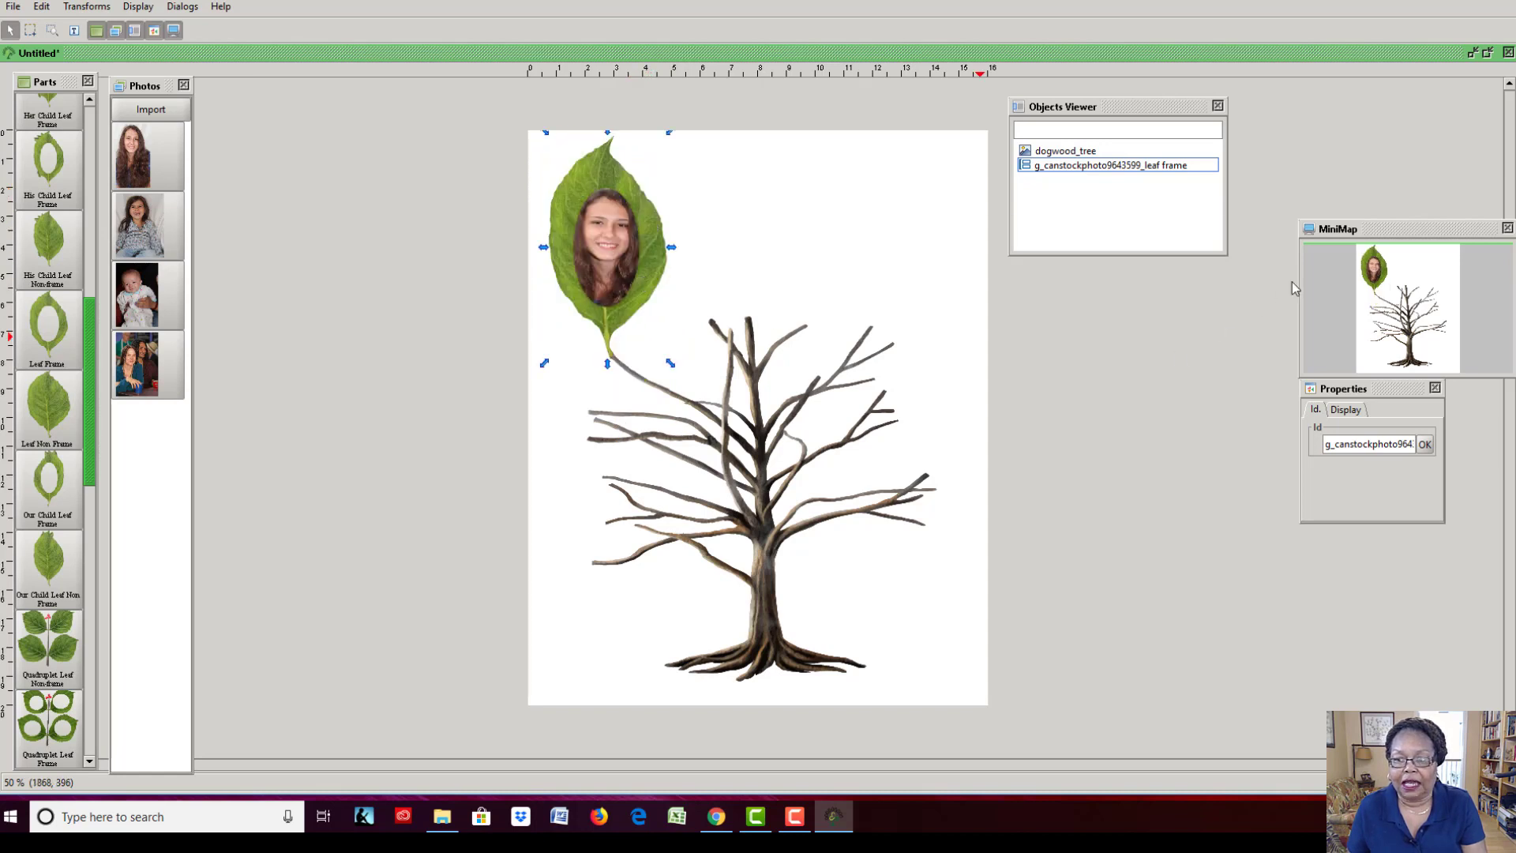
Move the Objects Viewer above the Properties palette and the MiniMap closer to the canvas.
click(1397, 233)
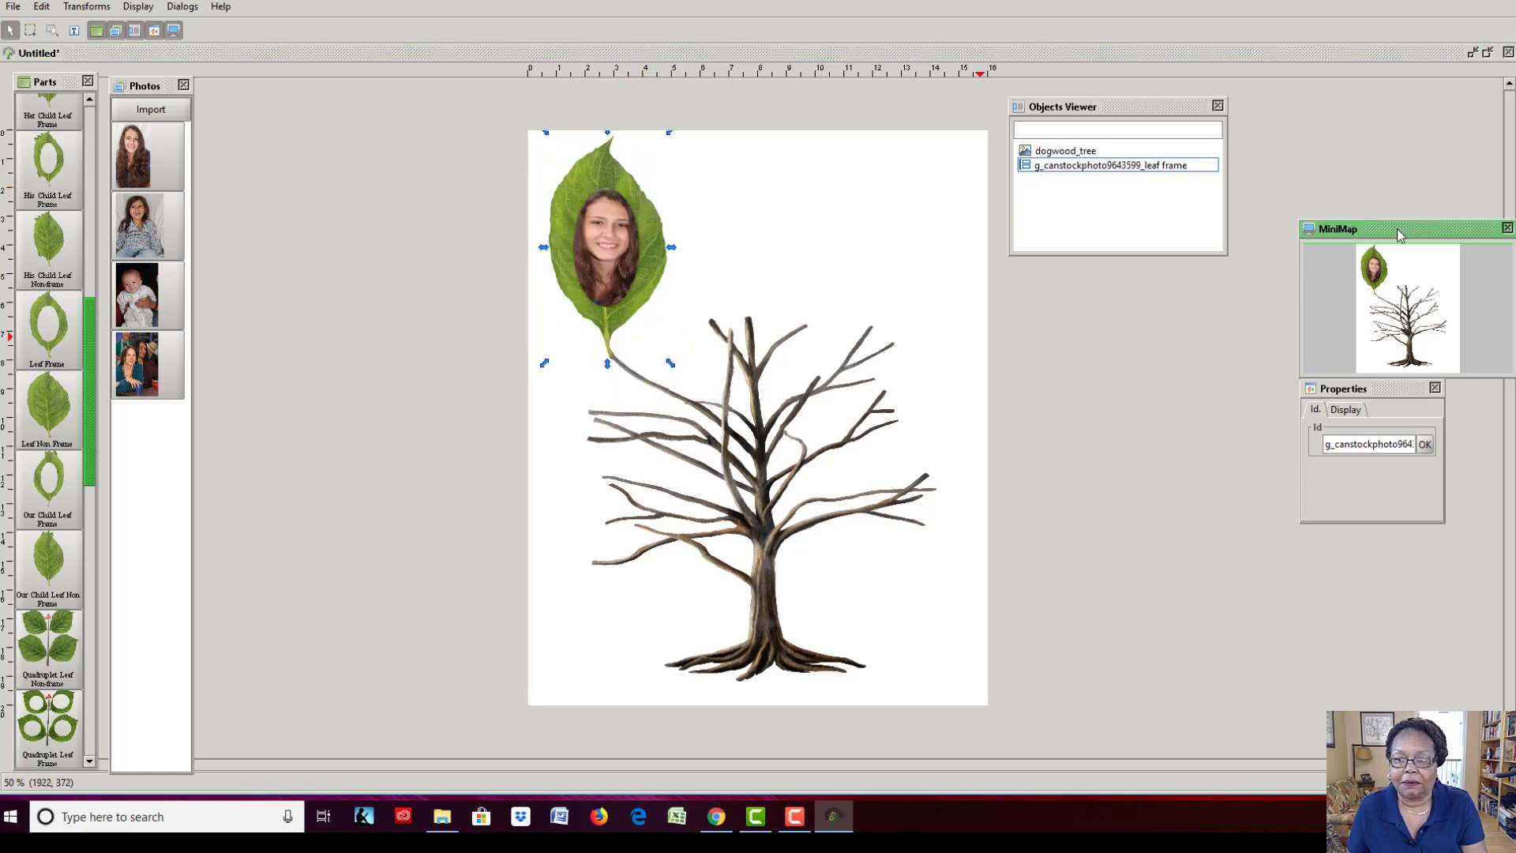
drag(1145, 106, 1402, 77)
drag(1451, 233, 1219, 243)
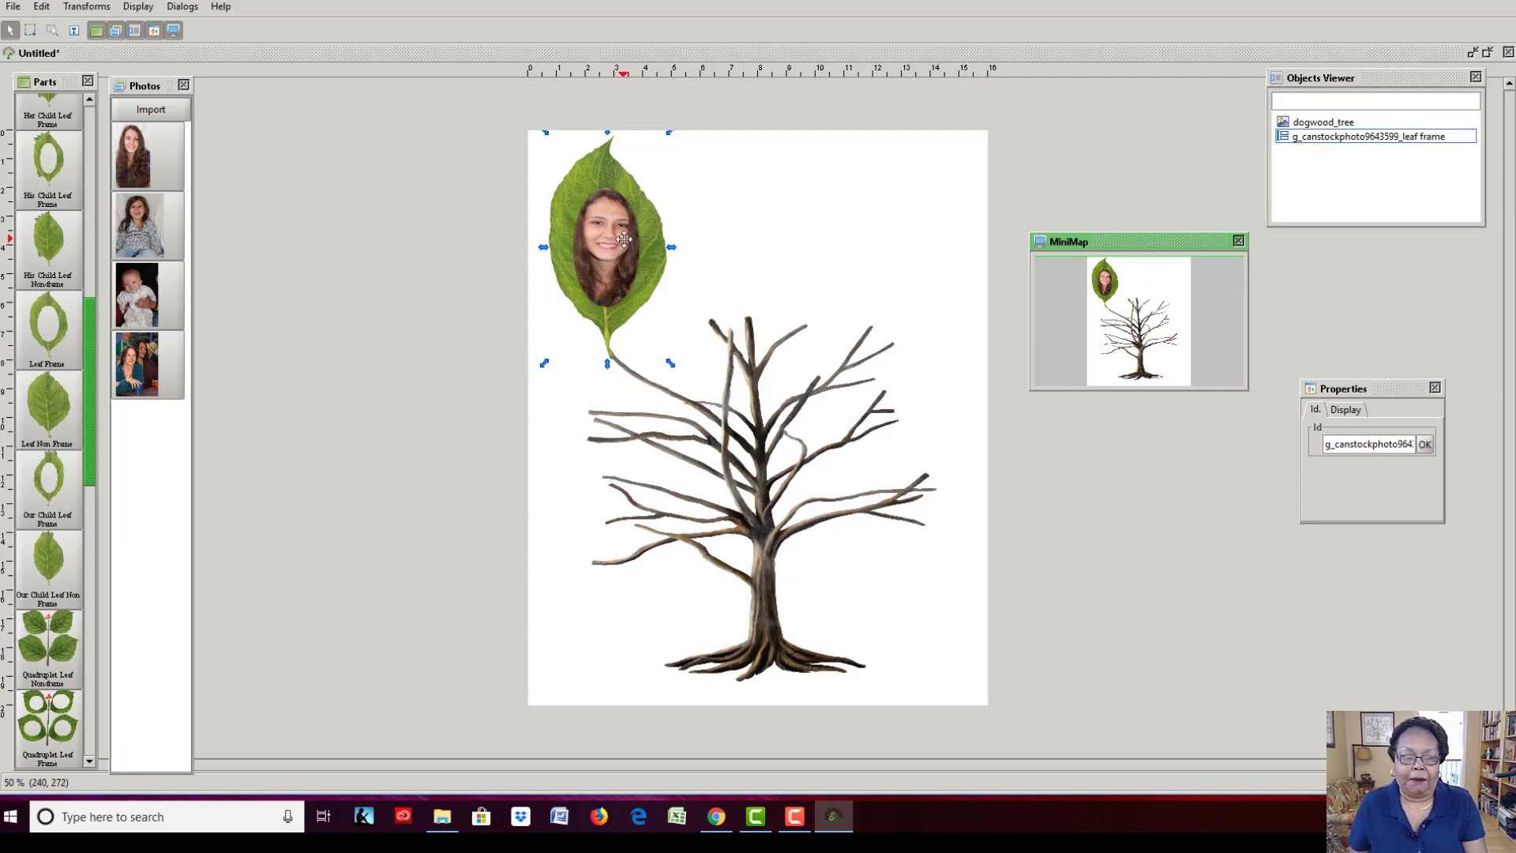
Zoom the canvas to 200% and bring the tree's trunk and lower branches into view.
click(143, 8)
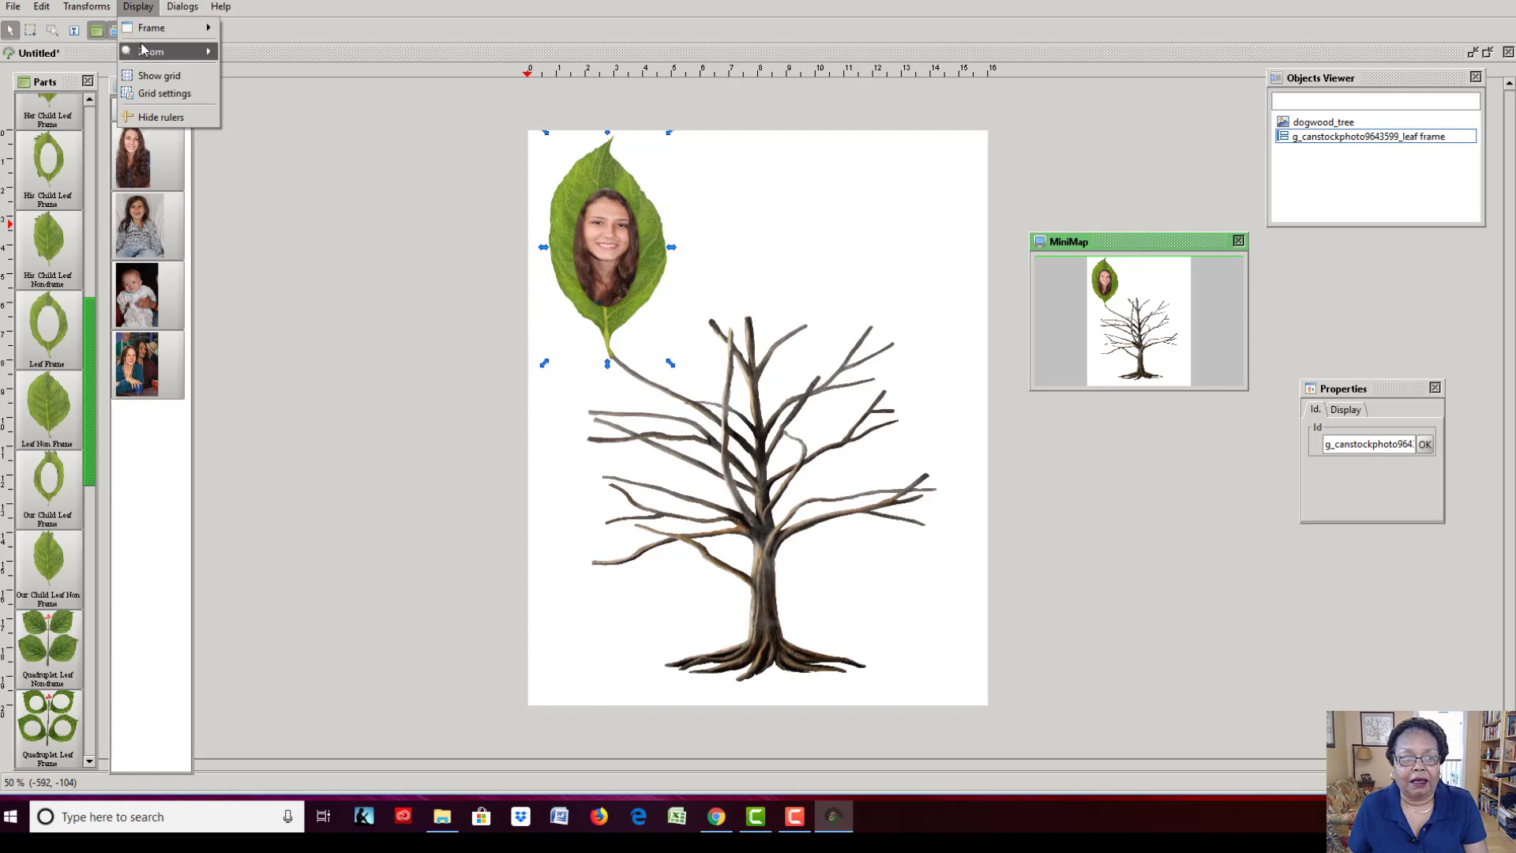
mouse_move(144, 52)
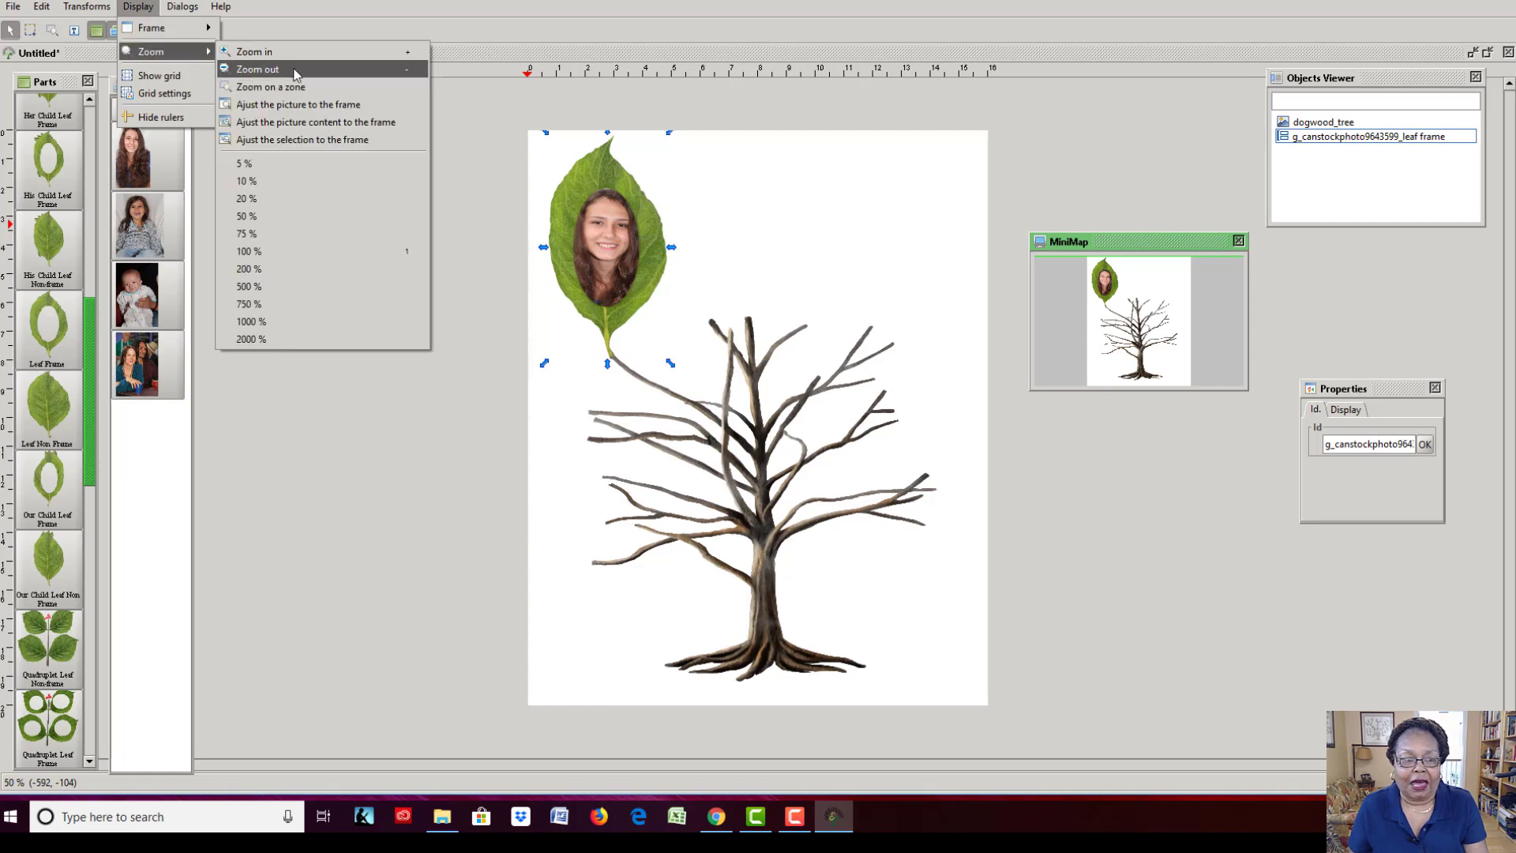
click(255, 270)
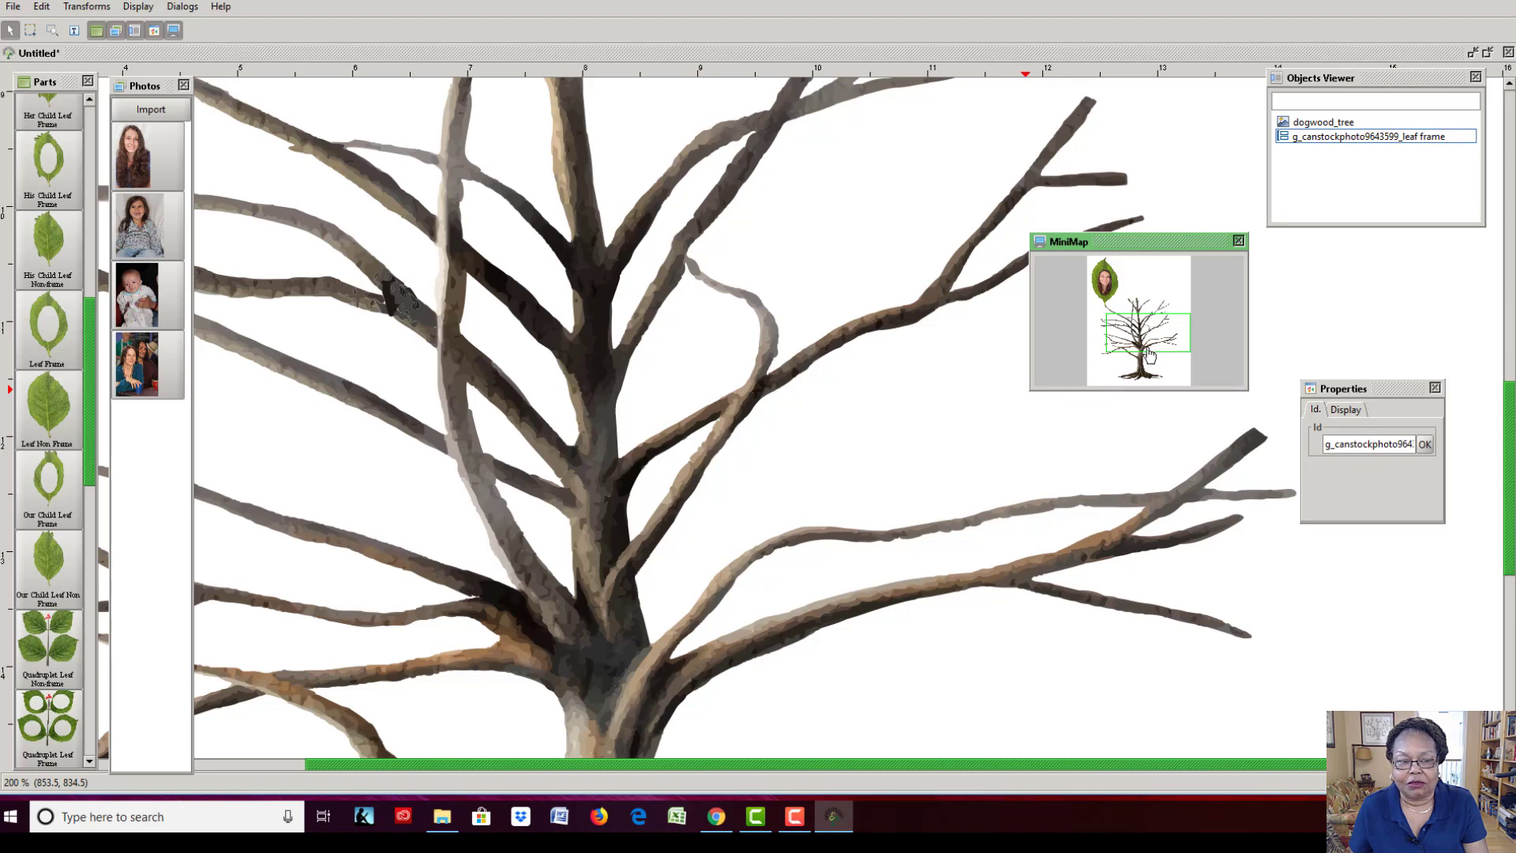
mouse_move(1150, 355)
mouse_down()
mouse_move(1094, 356)
mouse_move(1090, 292)
mouse_move(1170, 301)
mouse_move(1189, 342)
mouse_move(1163, 390)
mouse_move(1137, 298)
mouse_move(1177, 286)
mouse_move(1188, 313)
mouse_move(1134, 364)
mouse_up()
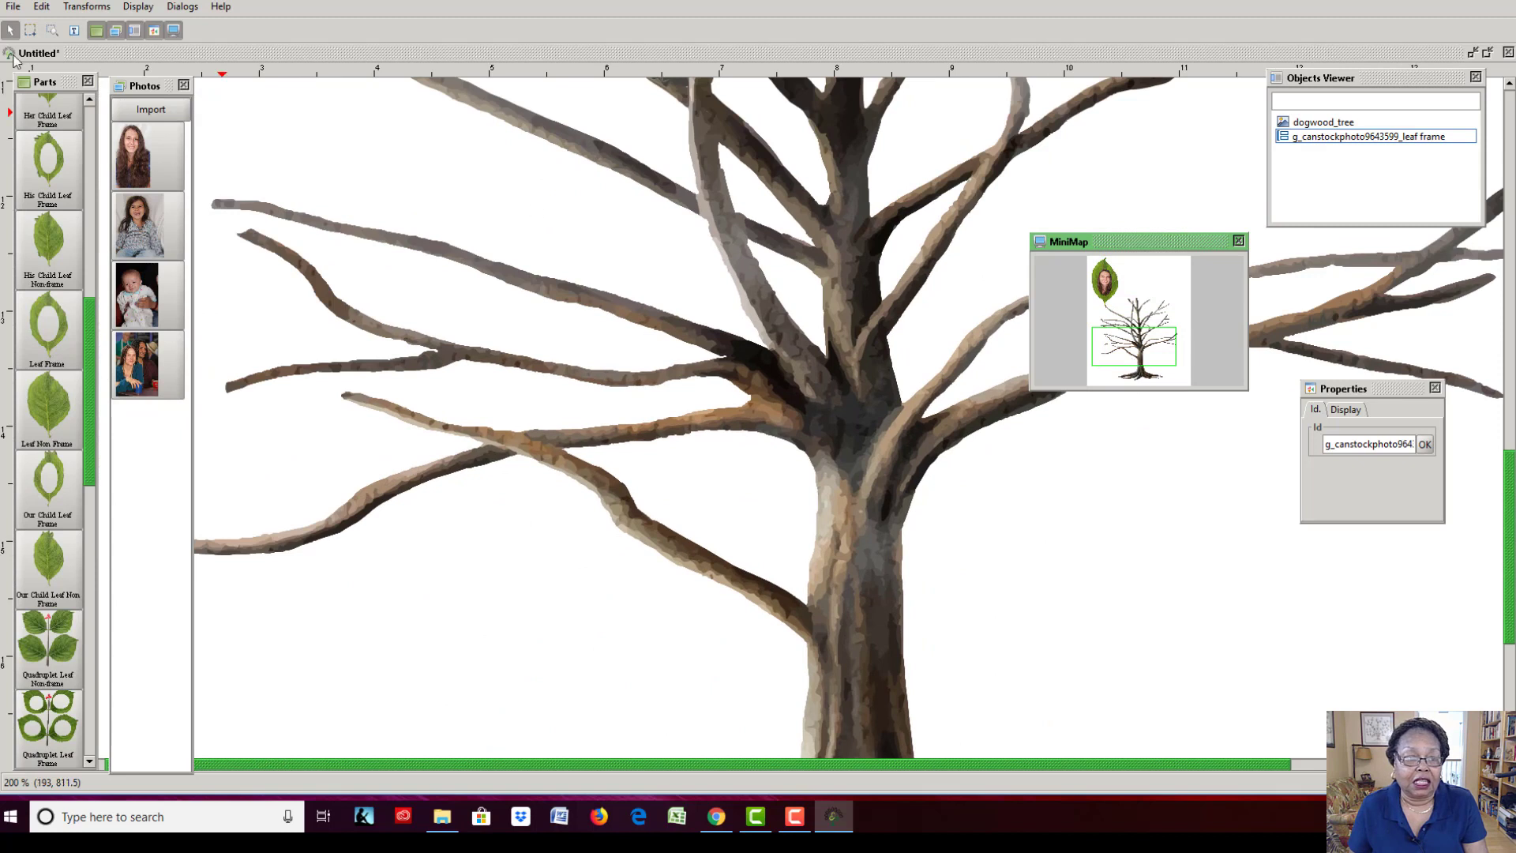
Zoom the canvas out to 50% to show the whole tree page.
click(139, 8)
mouse_move(148, 51)
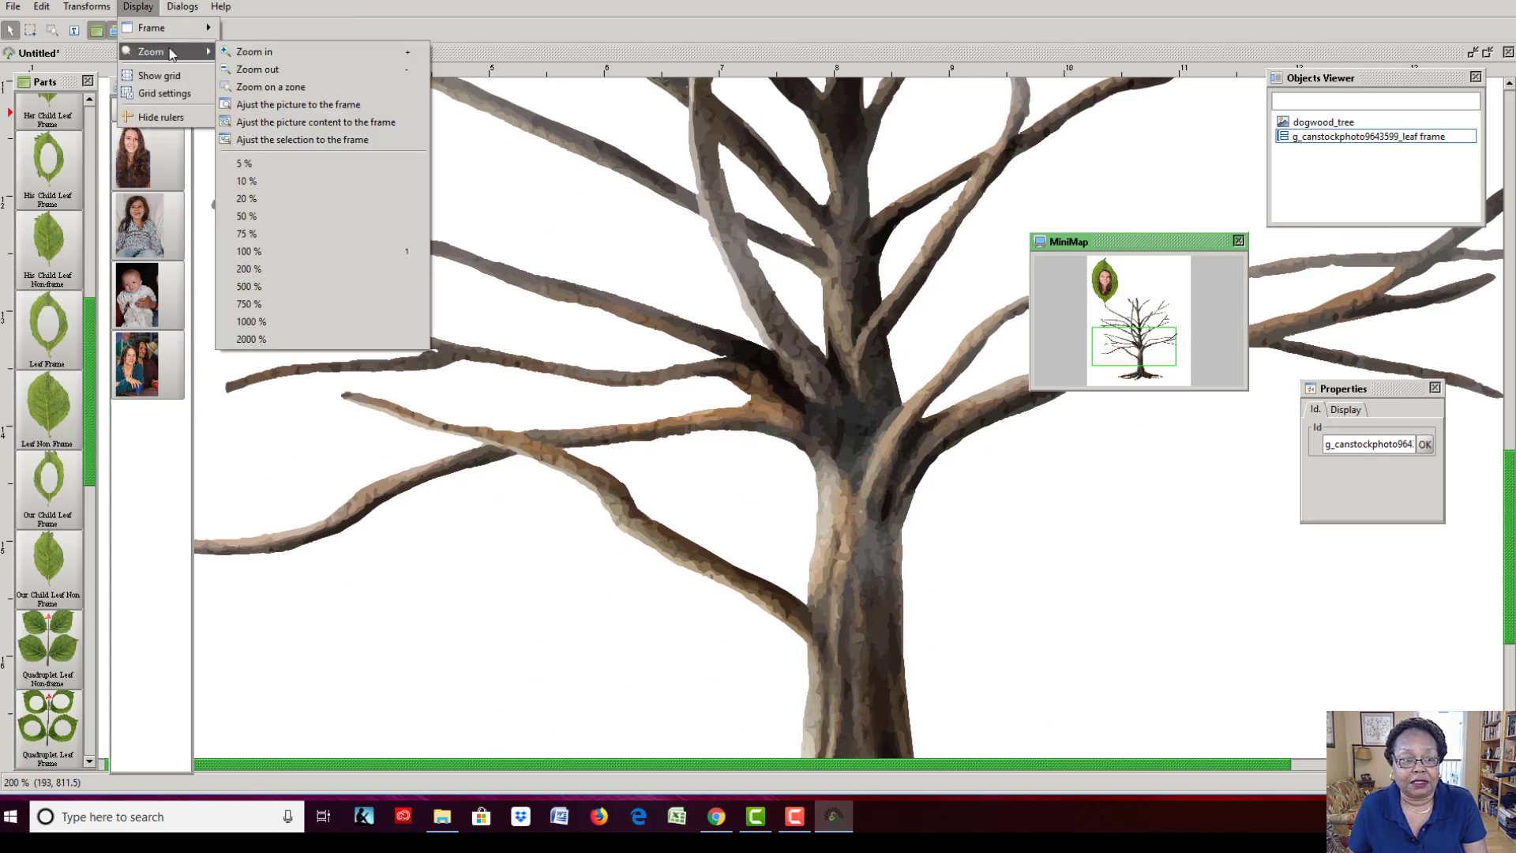
click(244, 215)
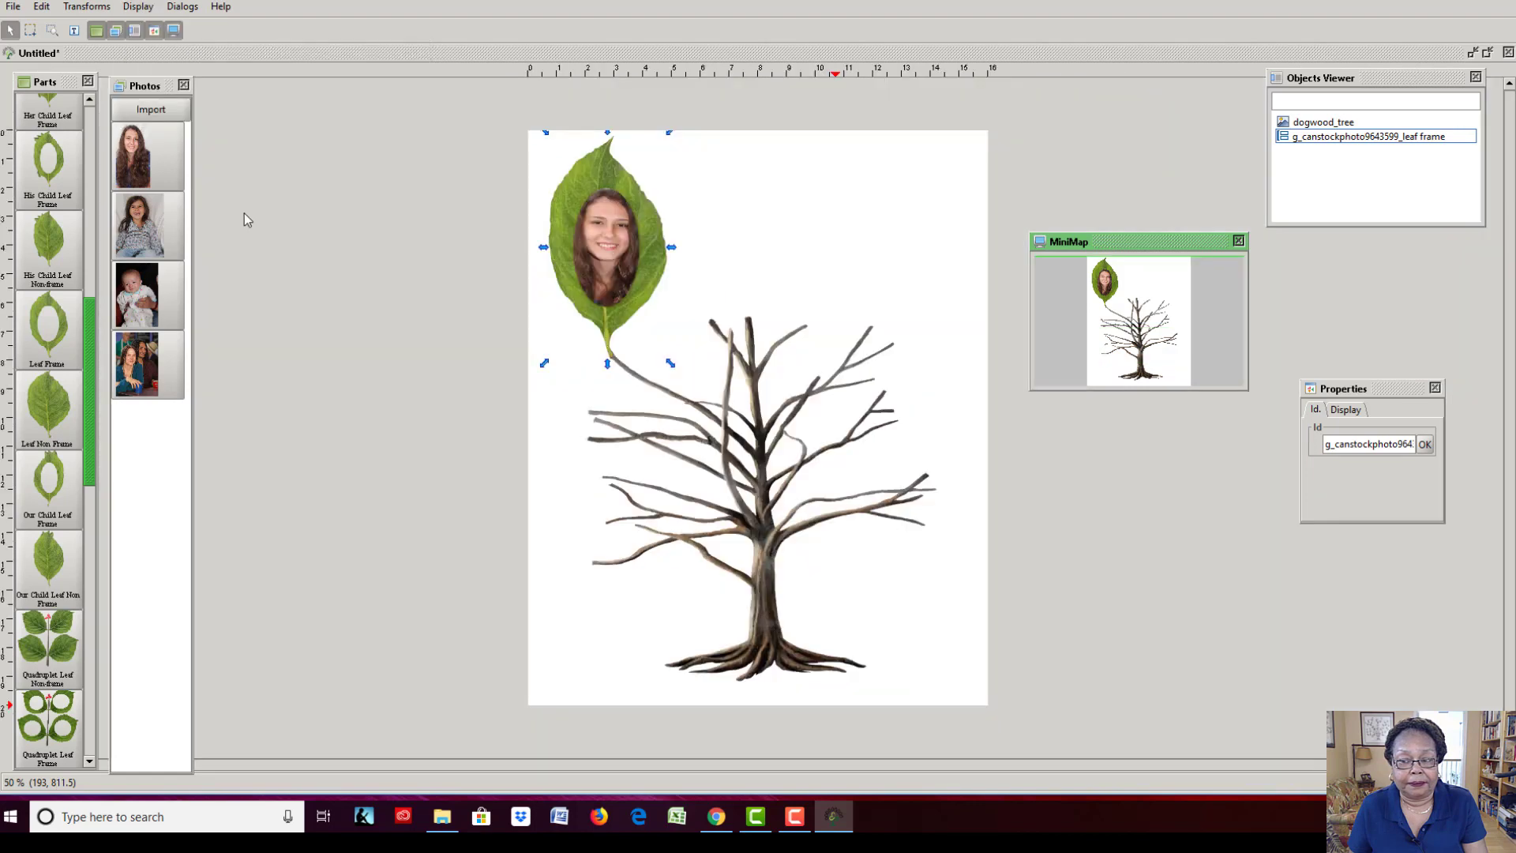
Place the MiniMap directly below the Objects Viewer, move the Properties palette closer to the canvas, and clear the selection.
drag(1188, 244, 1432, 234)
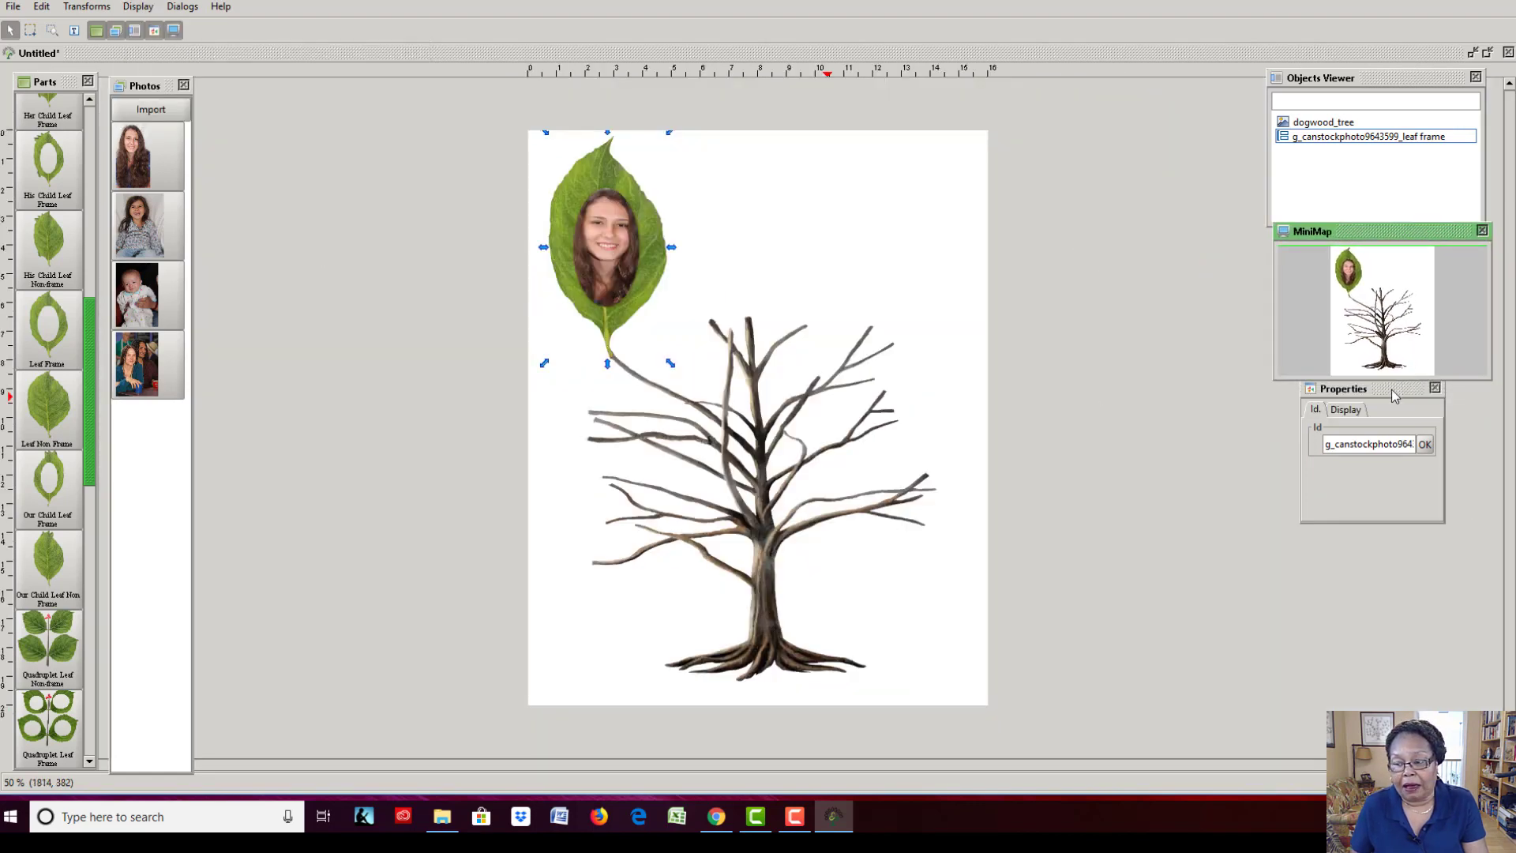
drag(1393, 389, 1188, 442)
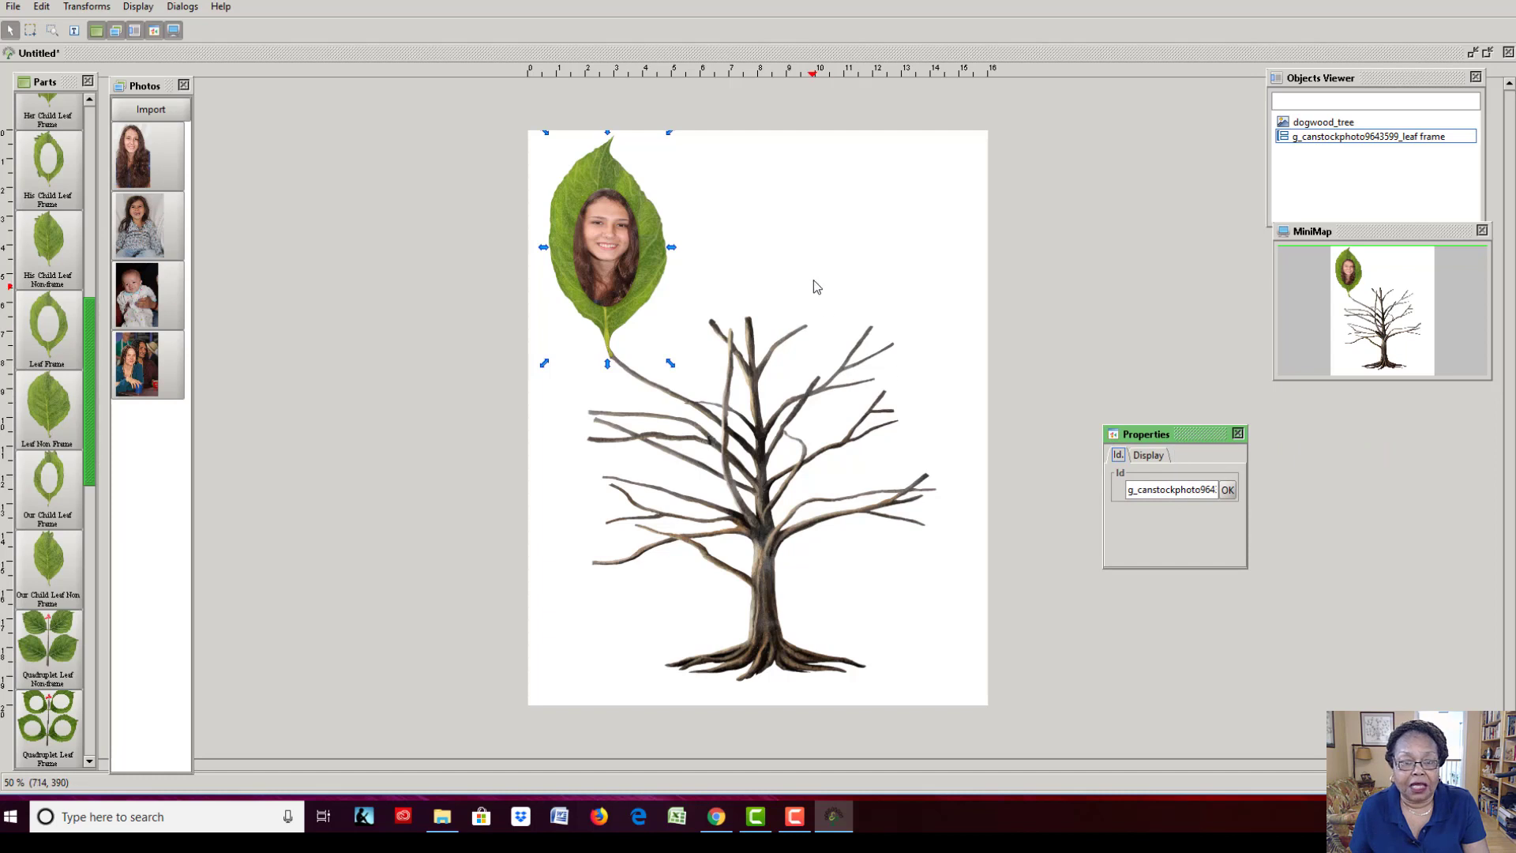
click(802, 259)
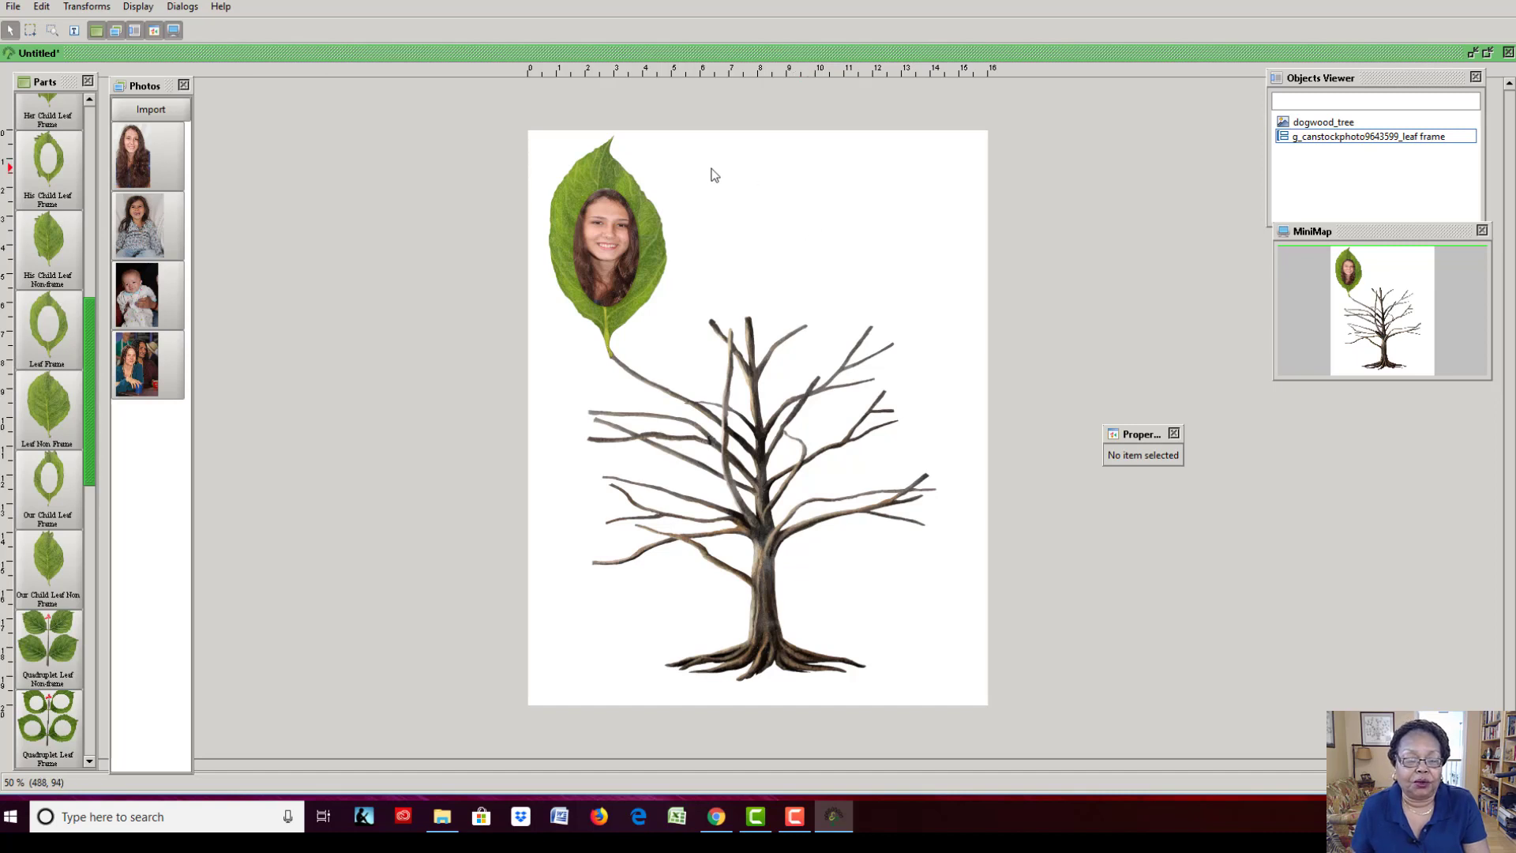
Add a text element with the person's first name beside the framed photo, using the Curve Up preset.
click(73, 34)
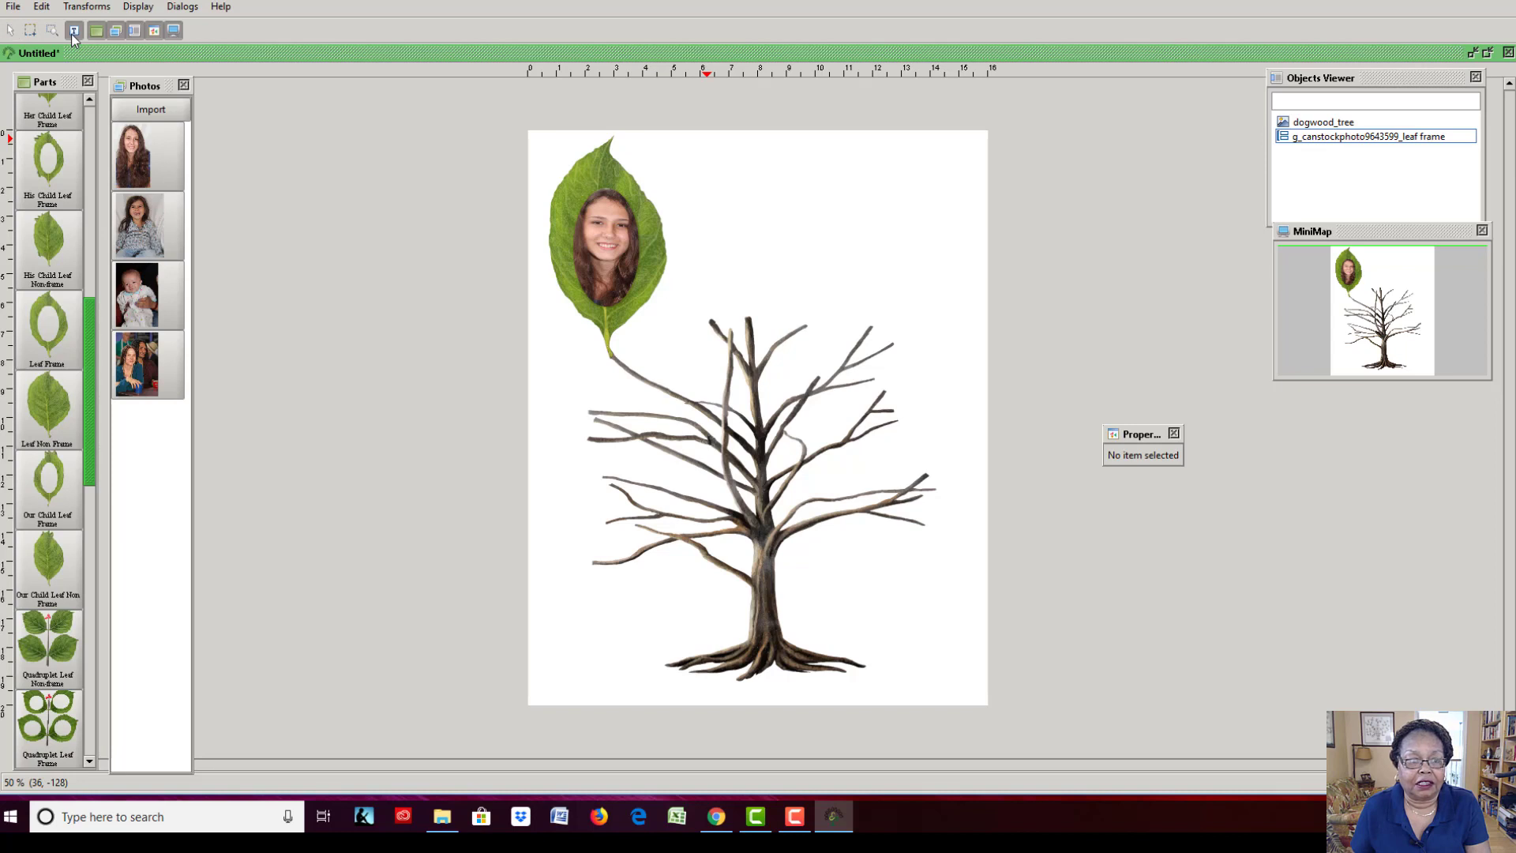
click(716, 207)
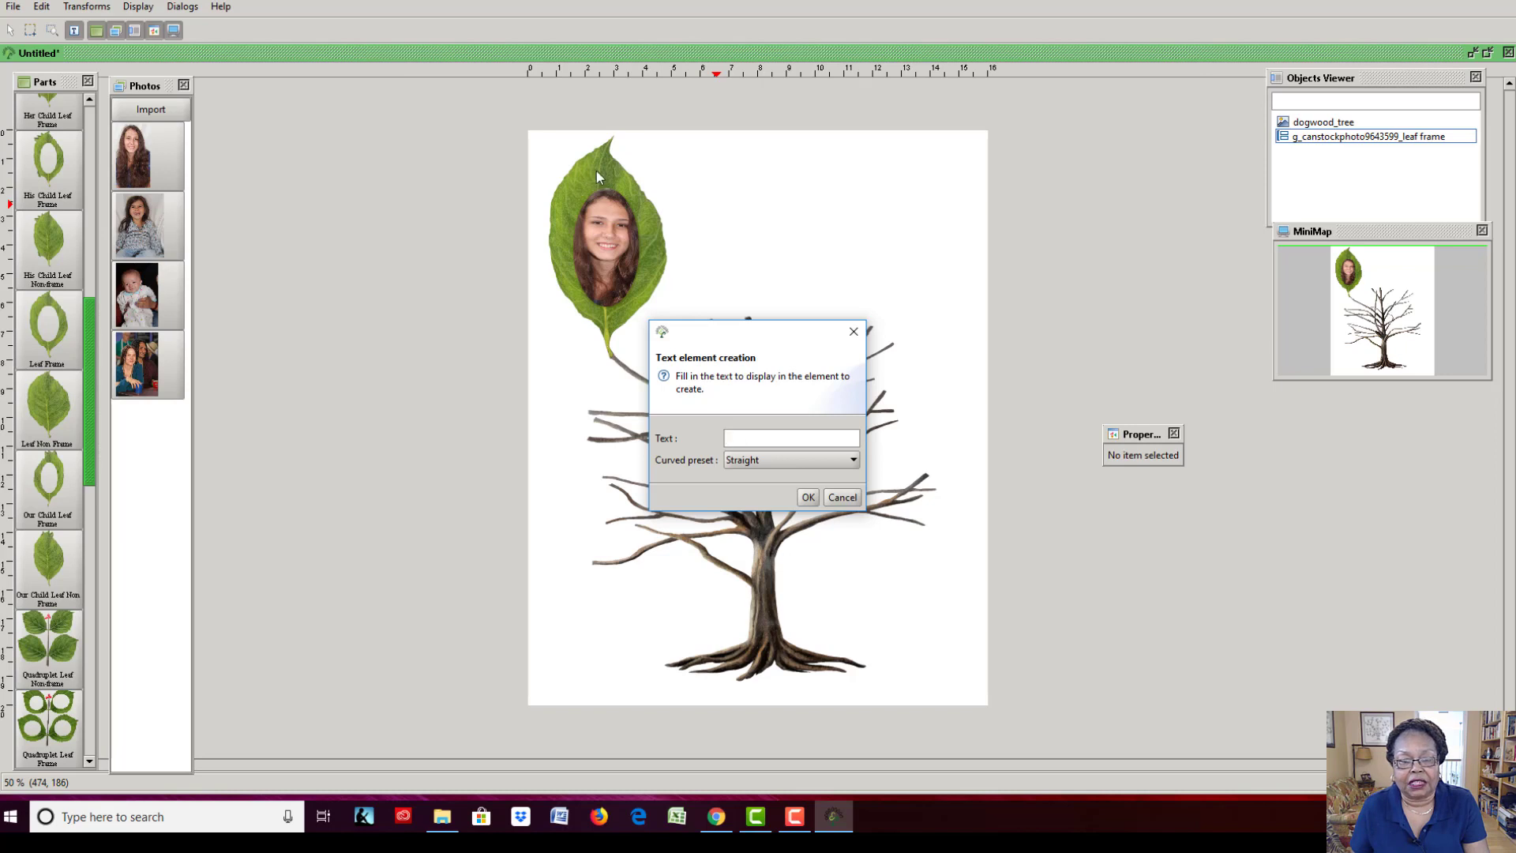
click(747, 438)
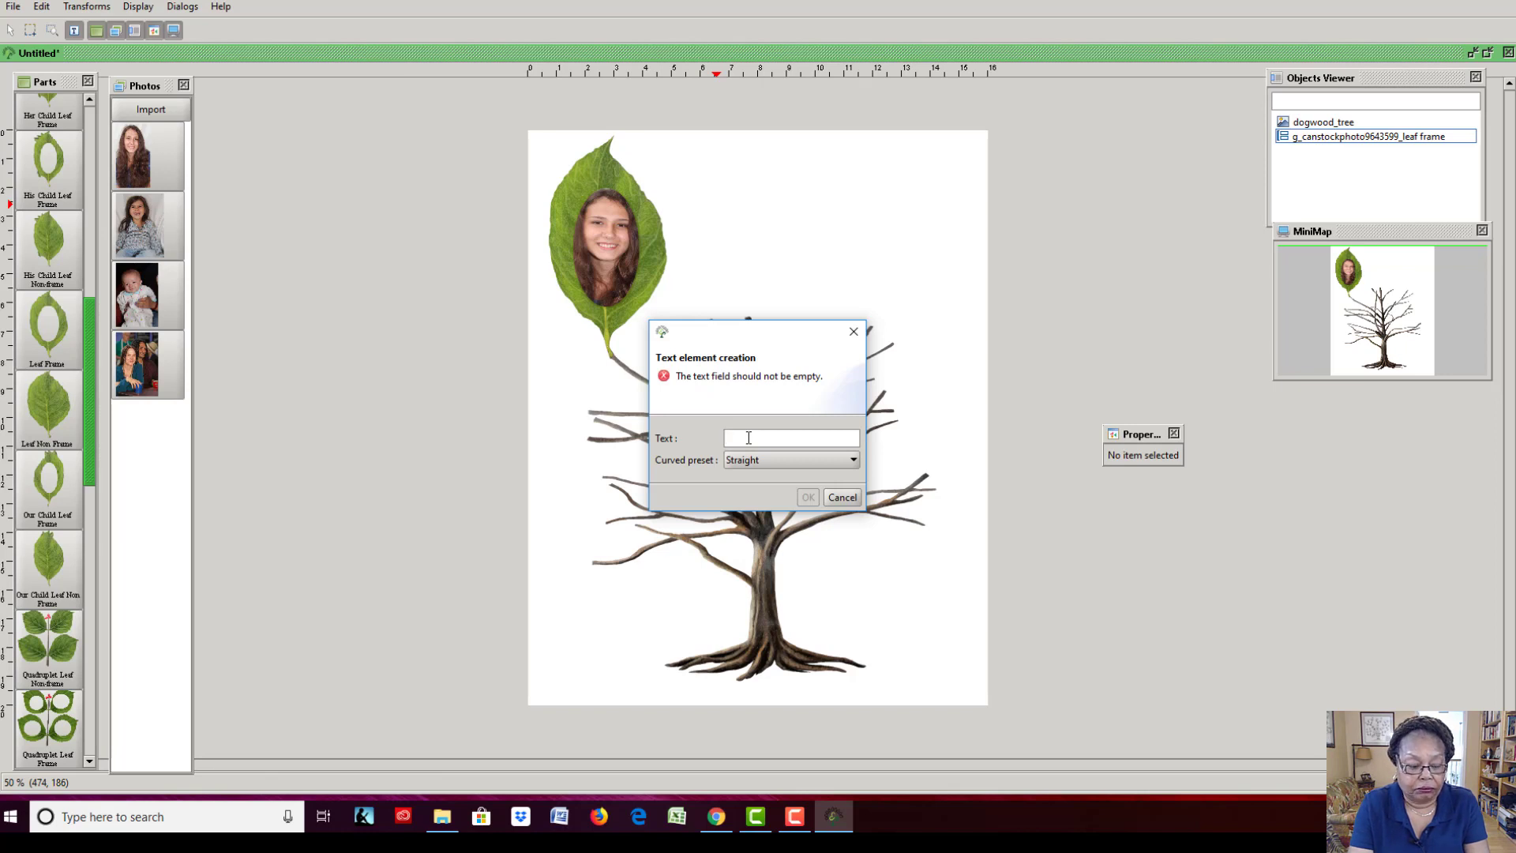
text(Joann)
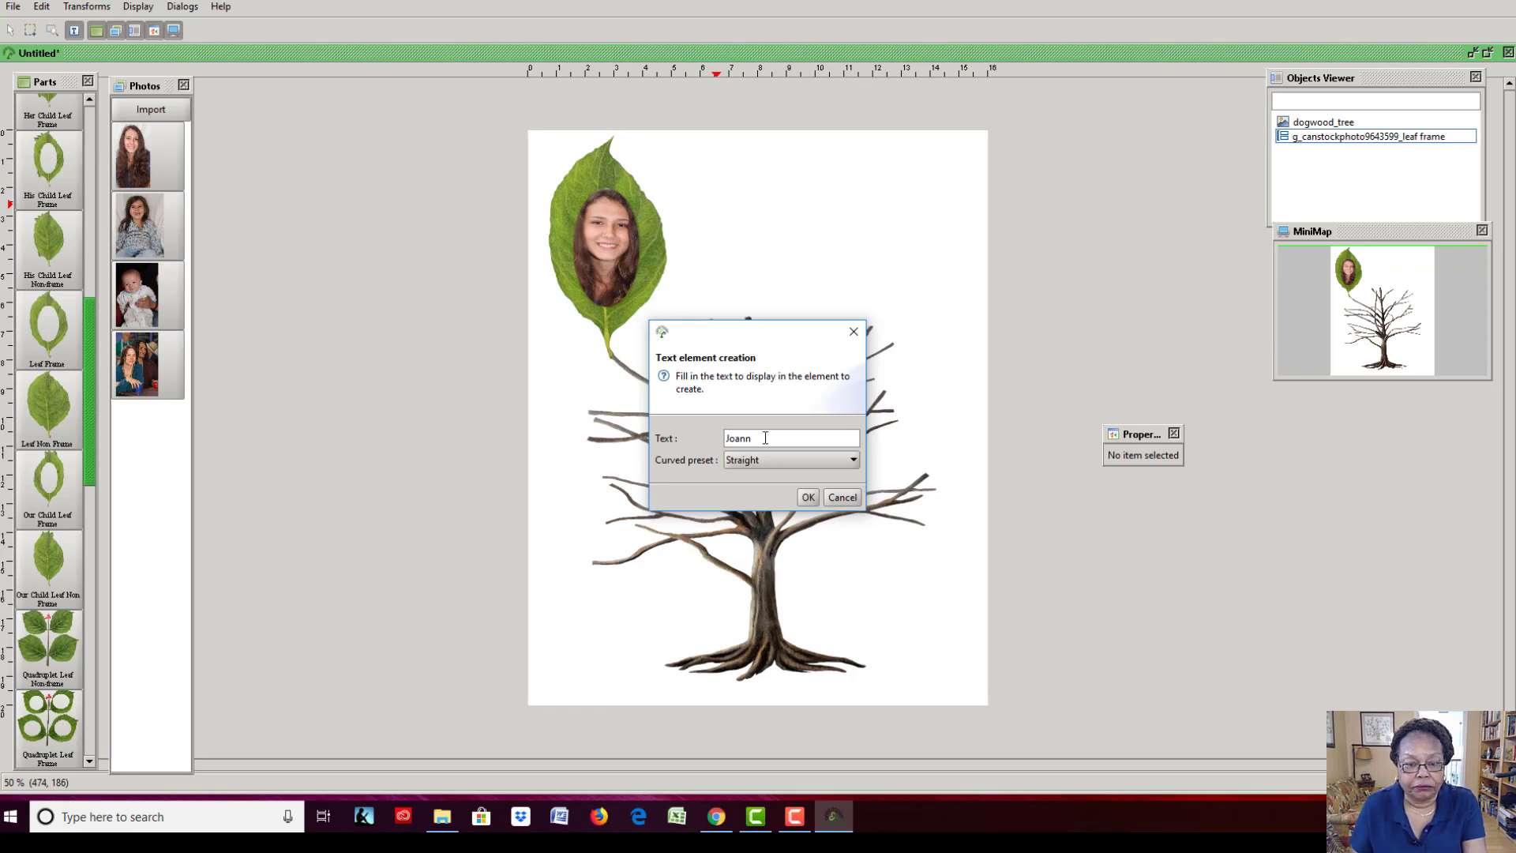
click(855, 464)
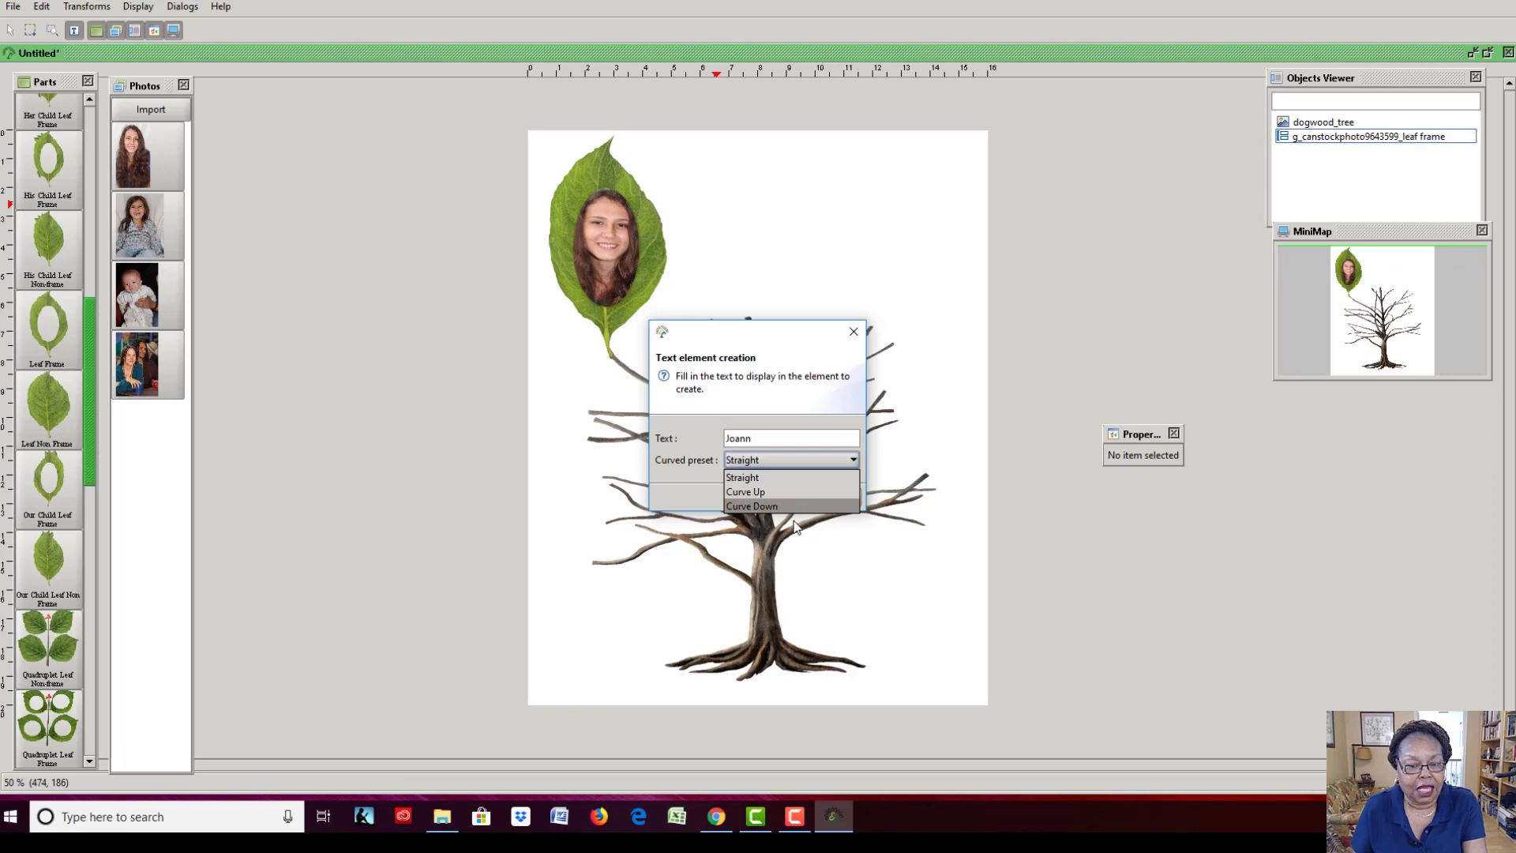
click(746, 491)
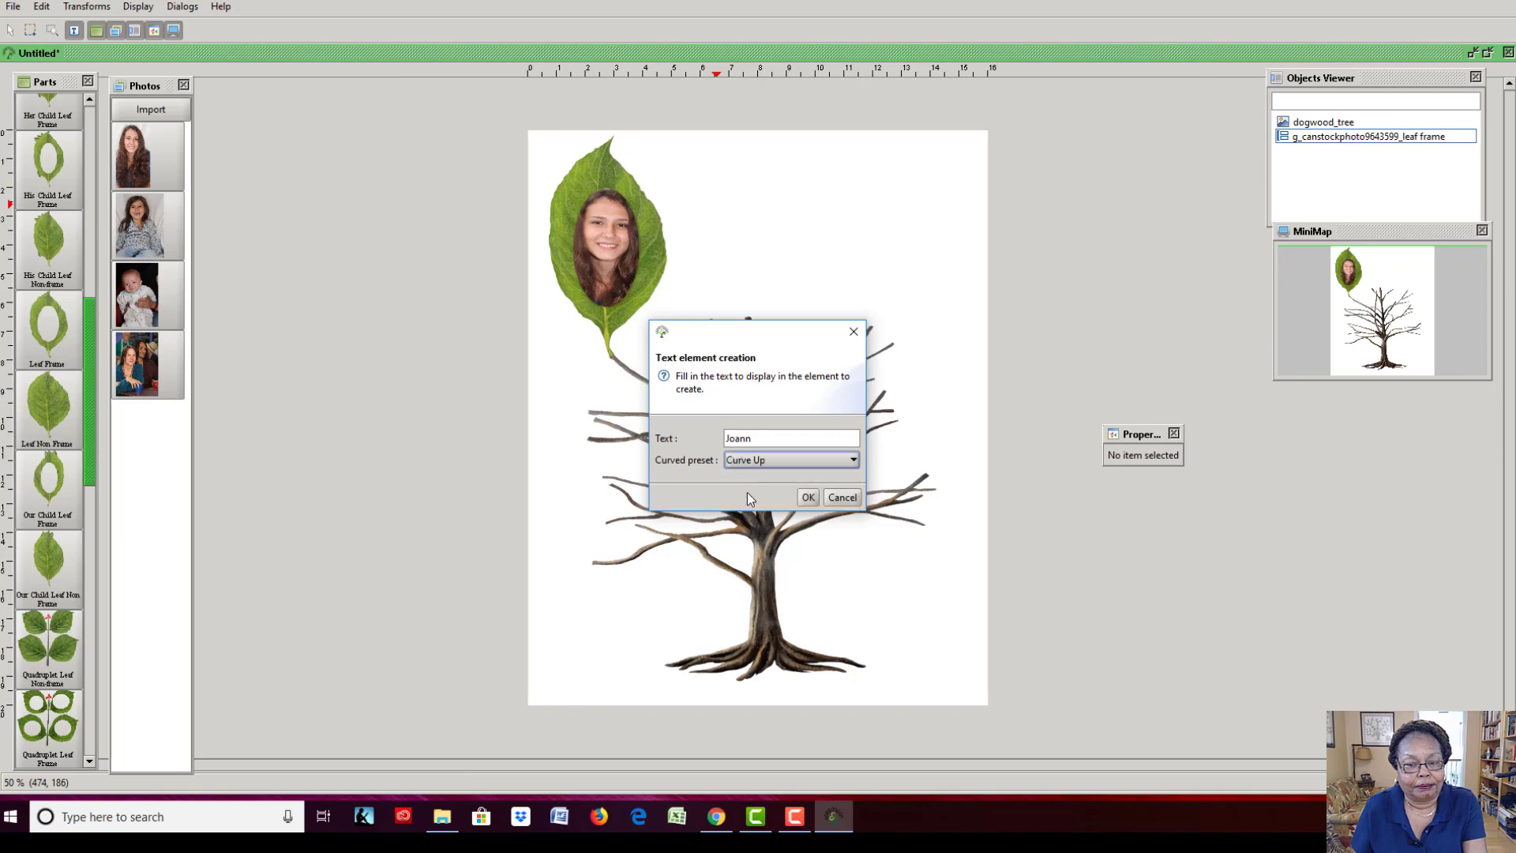
click(808, 498)
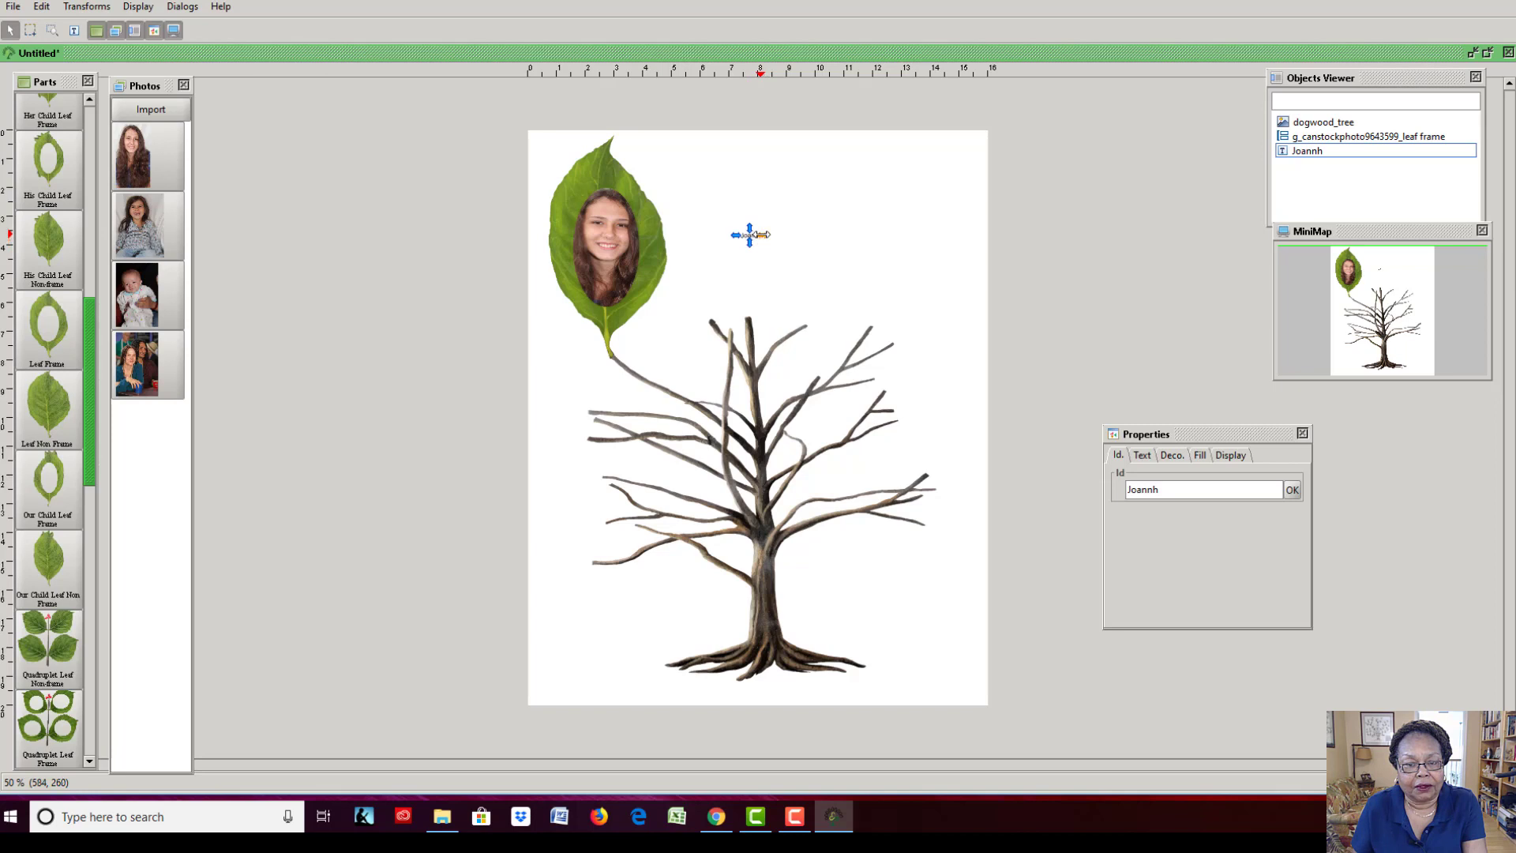
Enlarge the curved name text and position it beside the leaf, above the tree's top branches.
drag(764, 234, 864, 309)
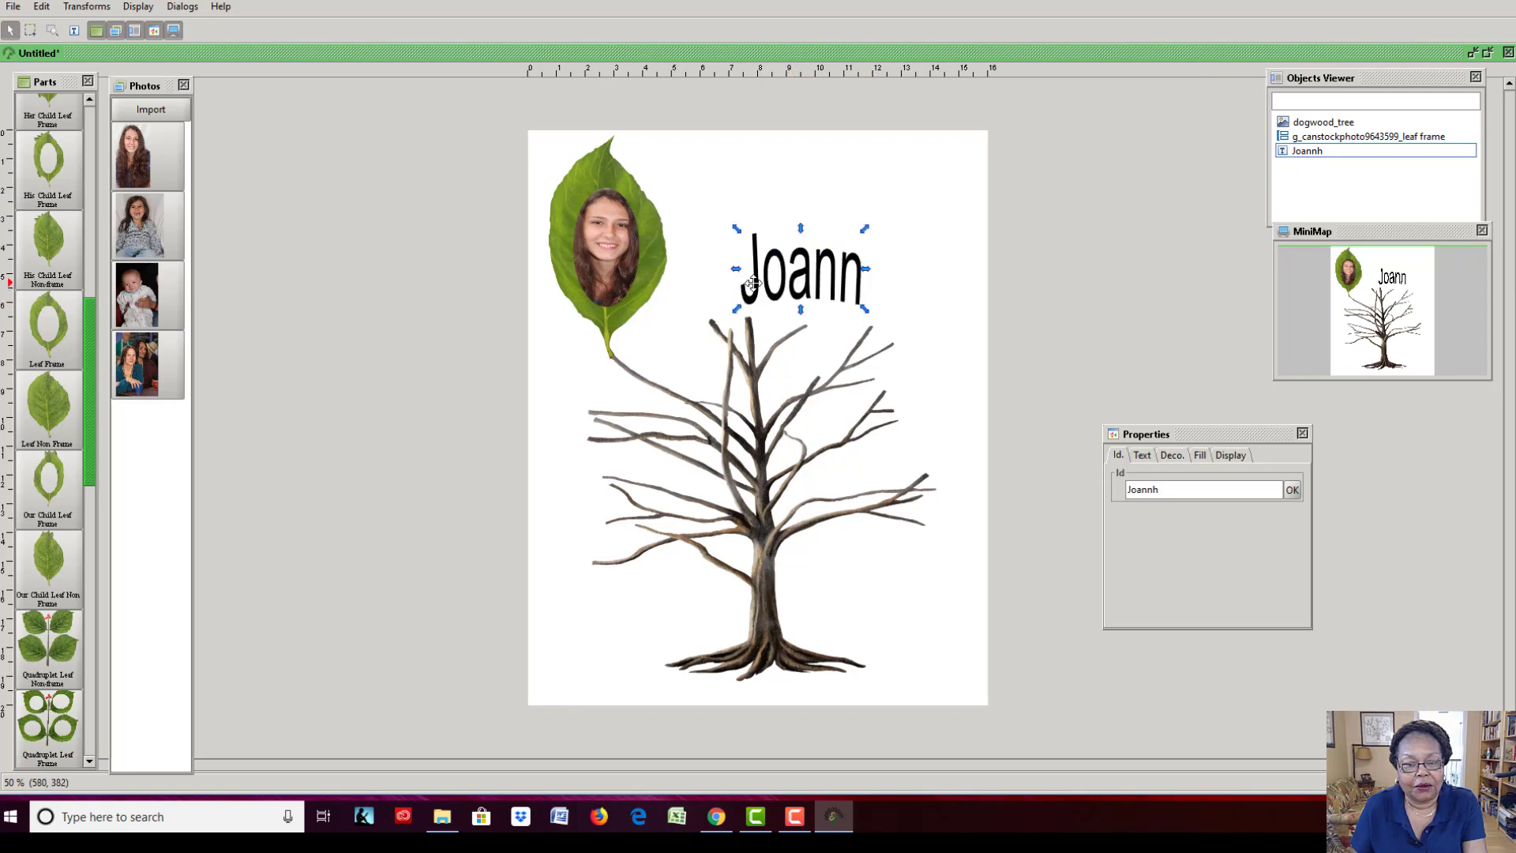
drag(739, 310, 663, 271)
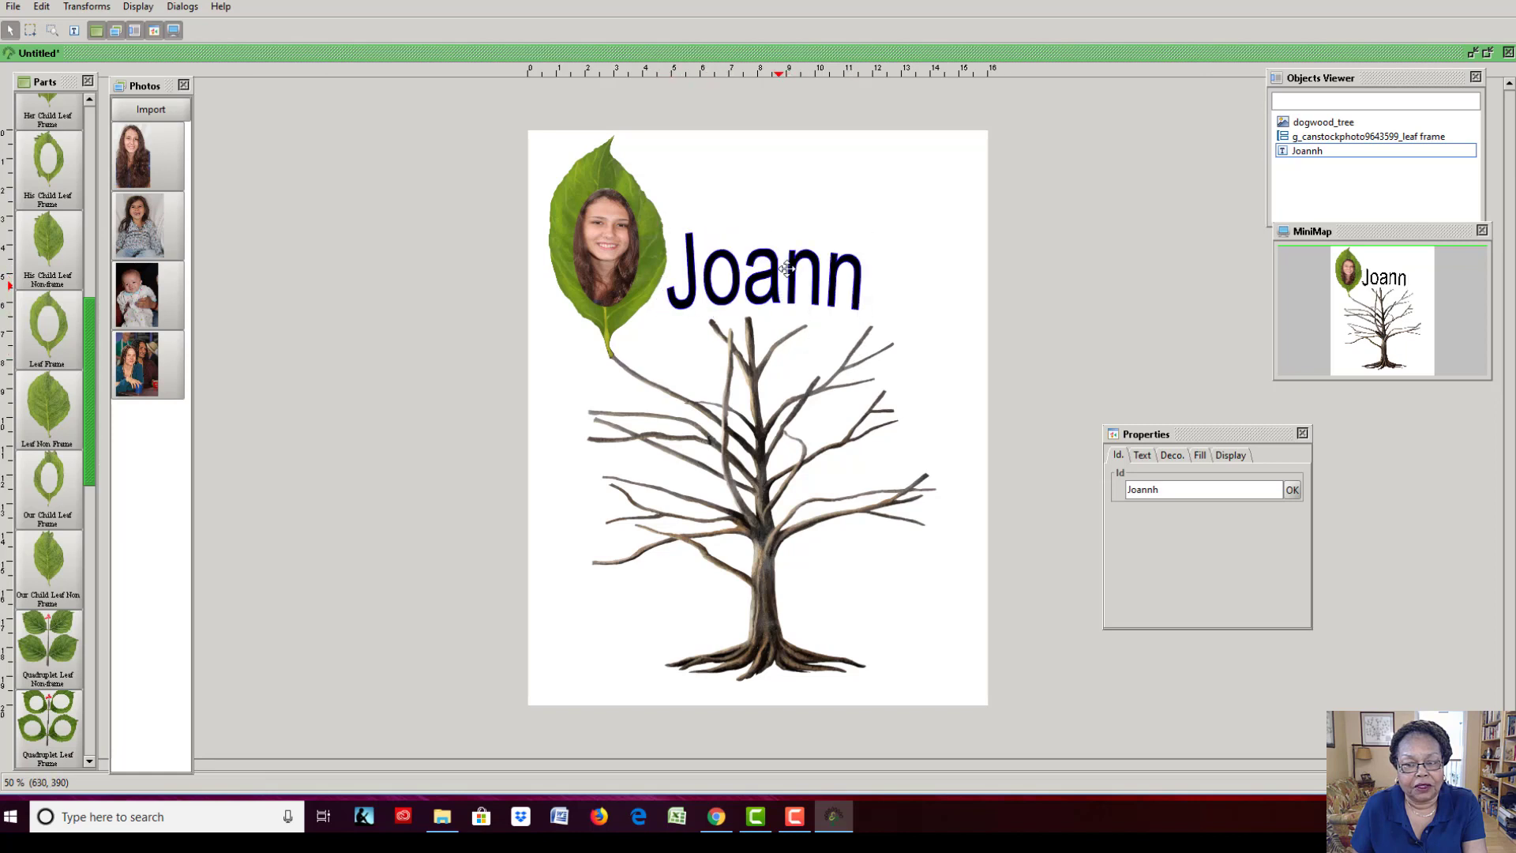
drag(779, 288, 792, 224)
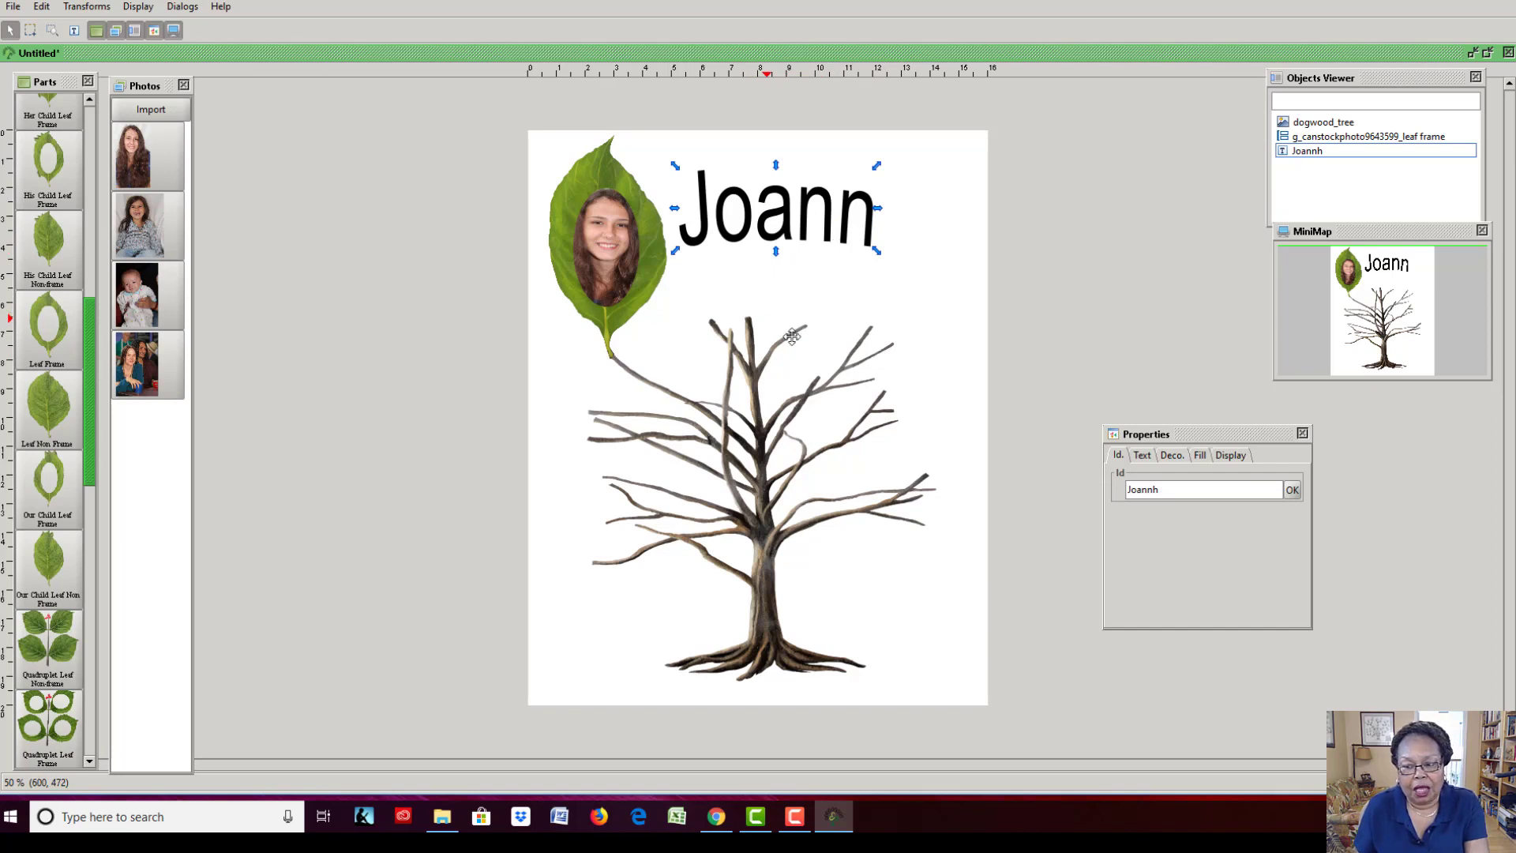
Change the name text's fill color to a periwinkle-blue swatch.
click(1144, 458)
click(1199, 456)
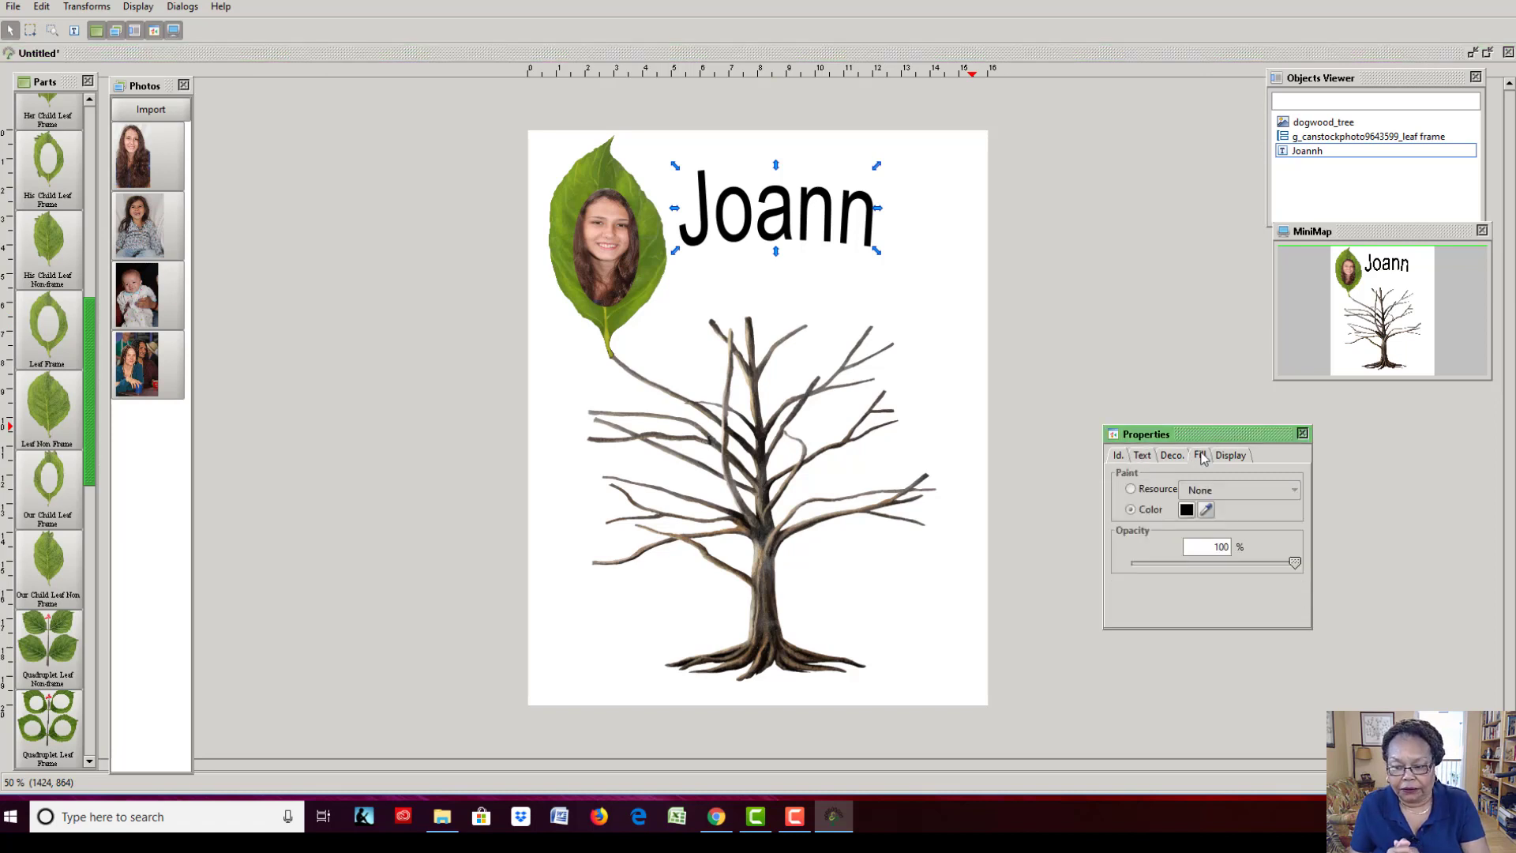
click(1187, 510)
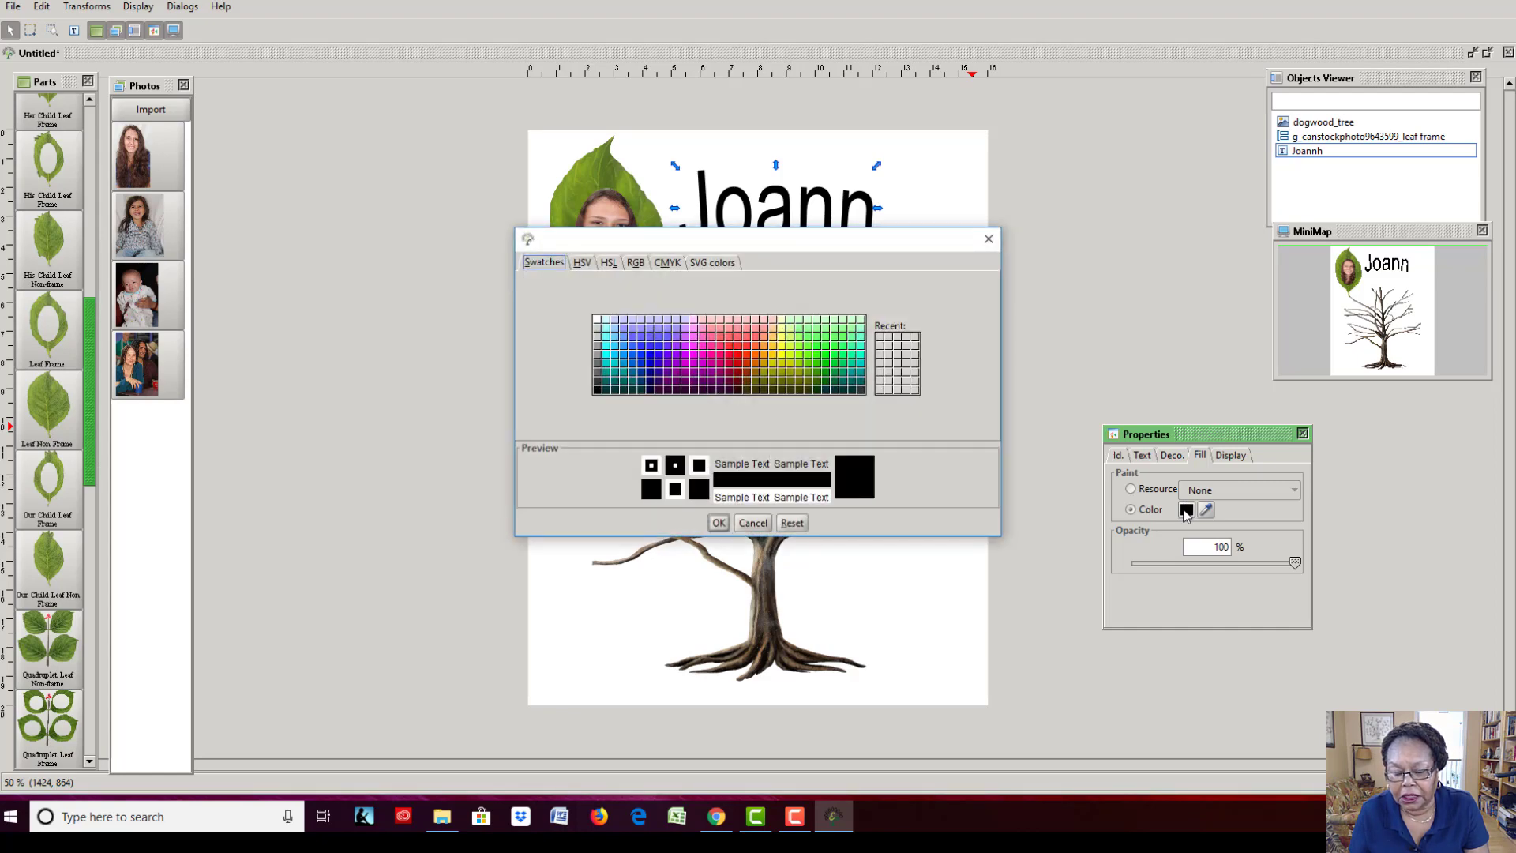
click(632, 342)
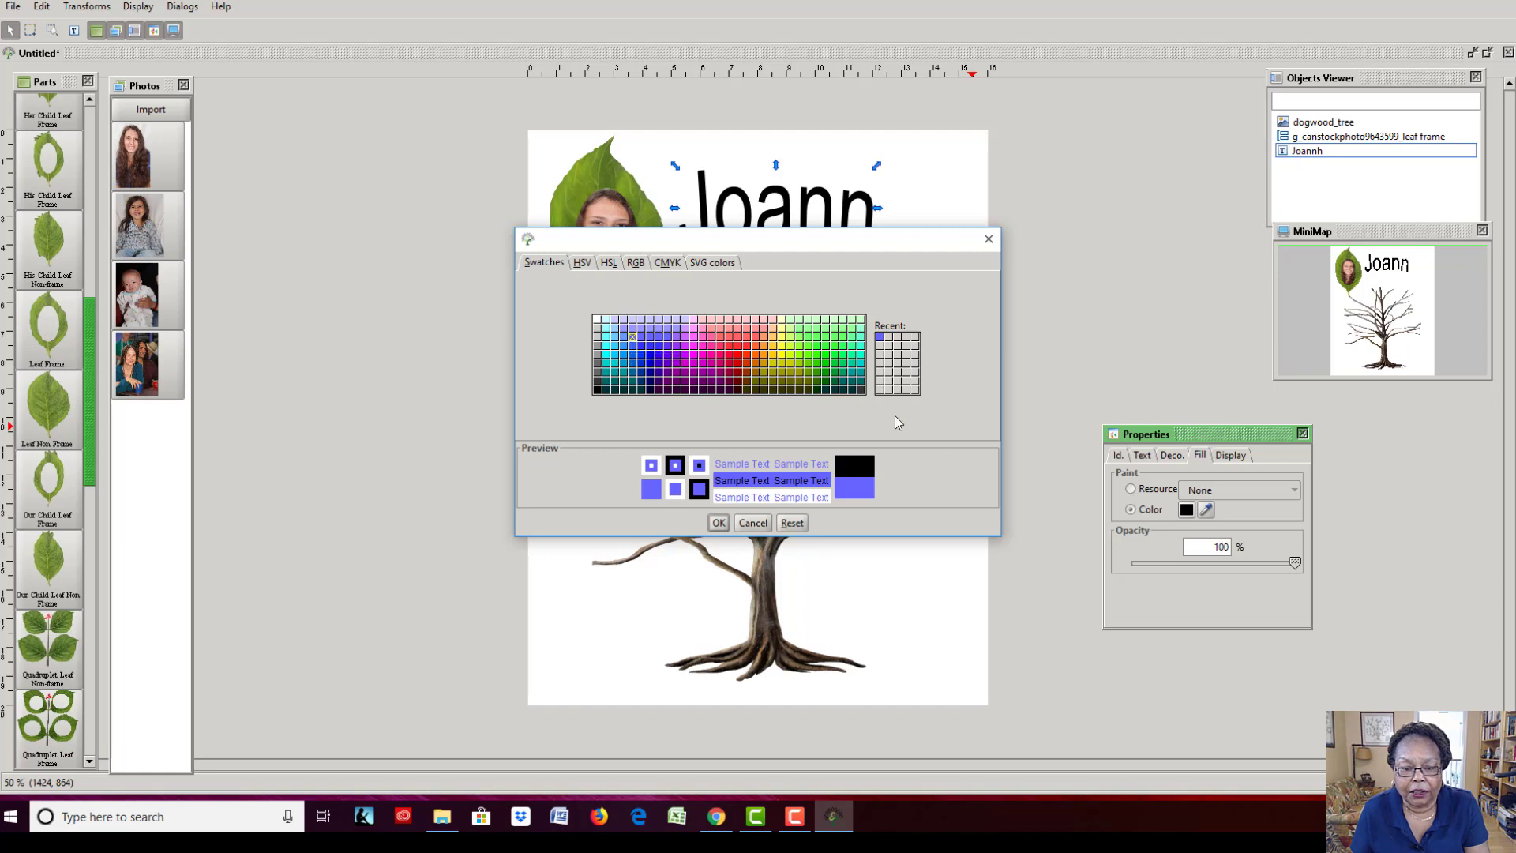
click(719, 523)
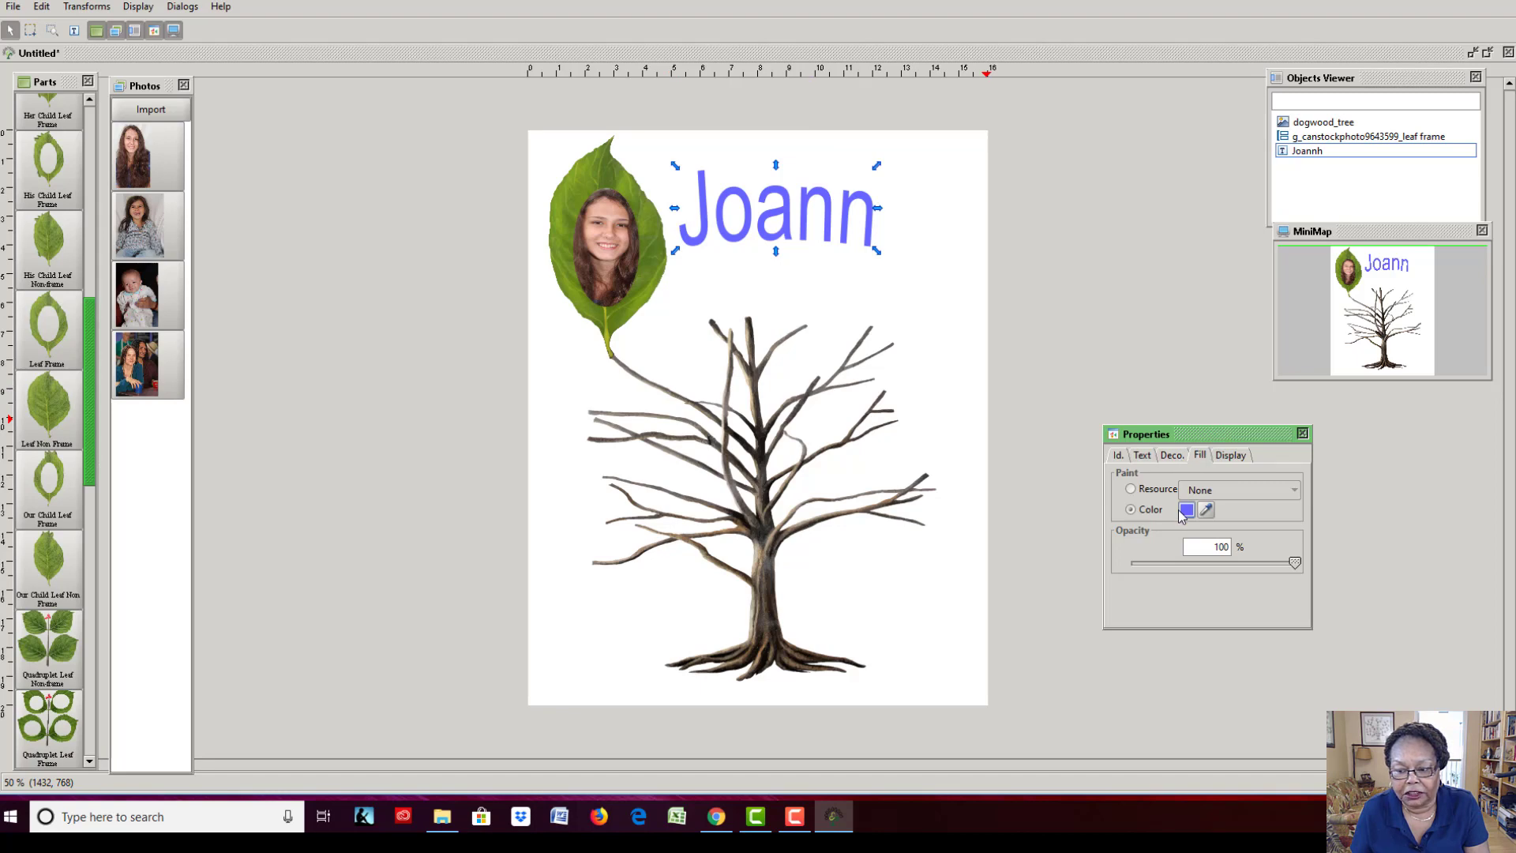
Set the name text's fill color to white.
click(1186, 510)
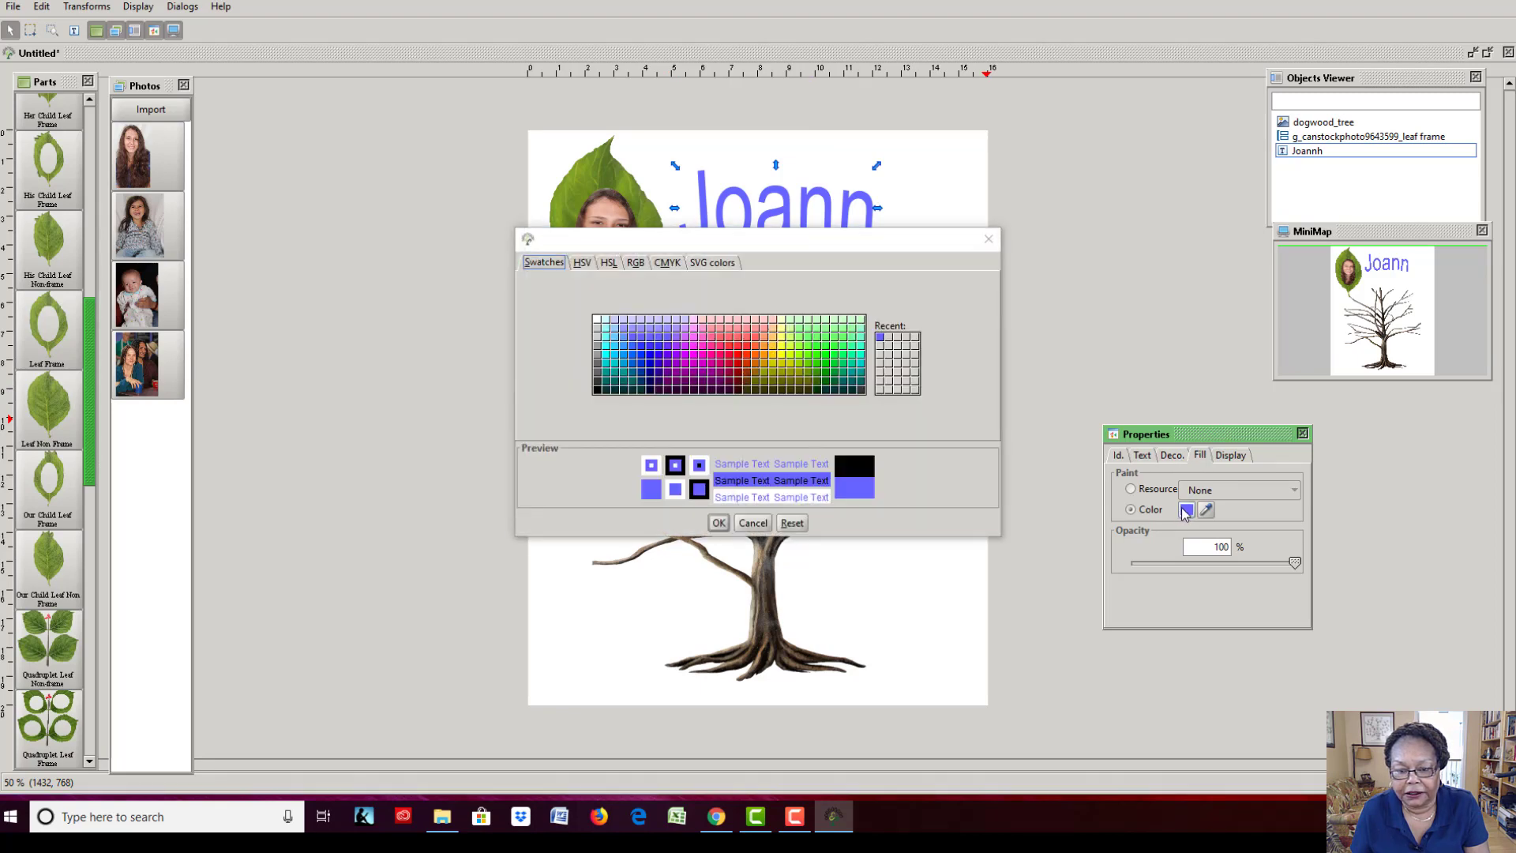
click(598, 322)
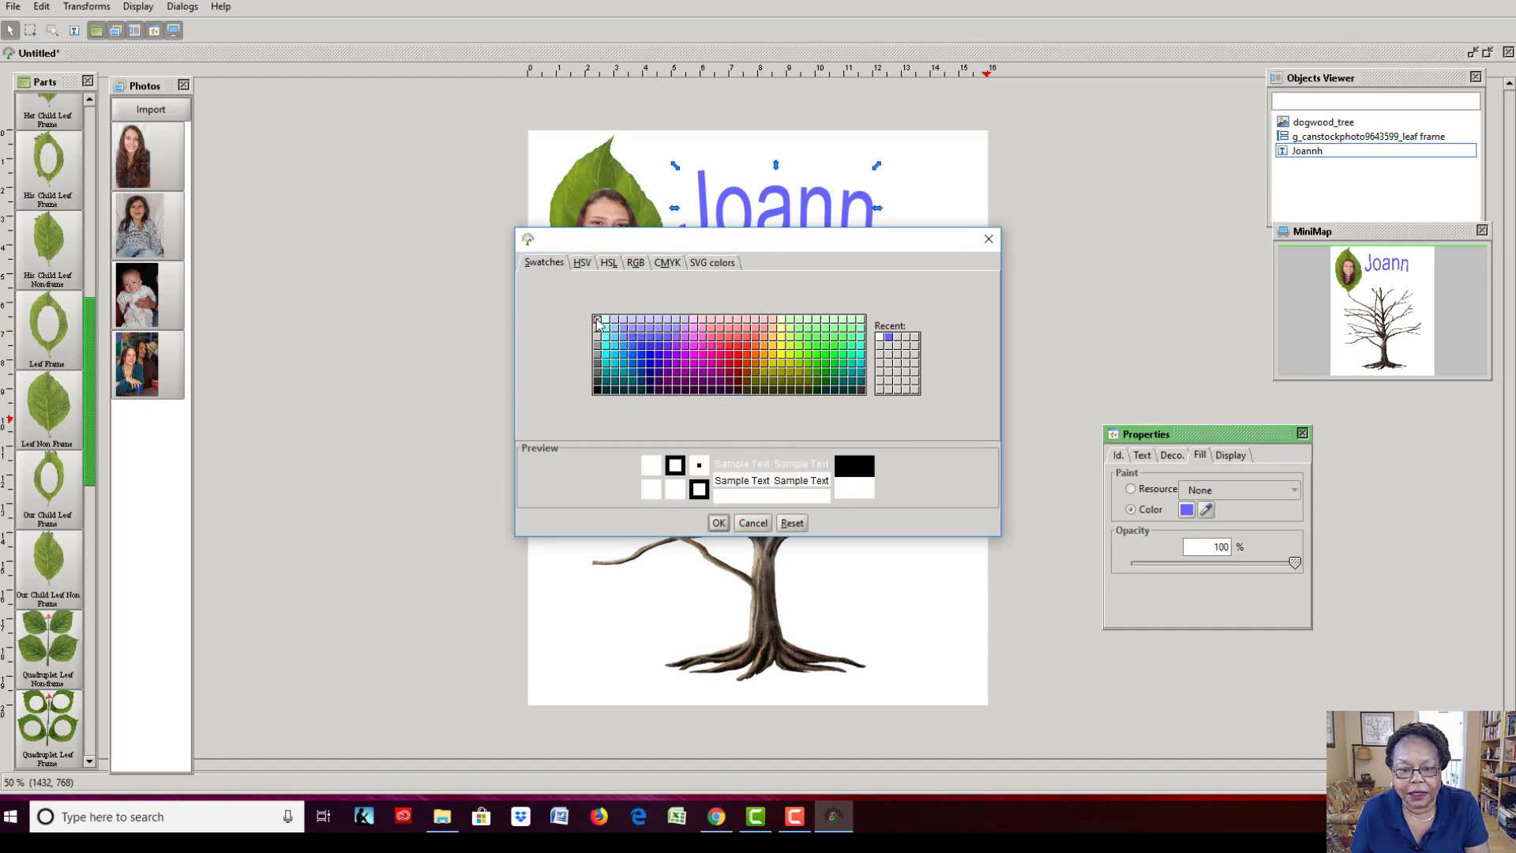
click(719, 522)
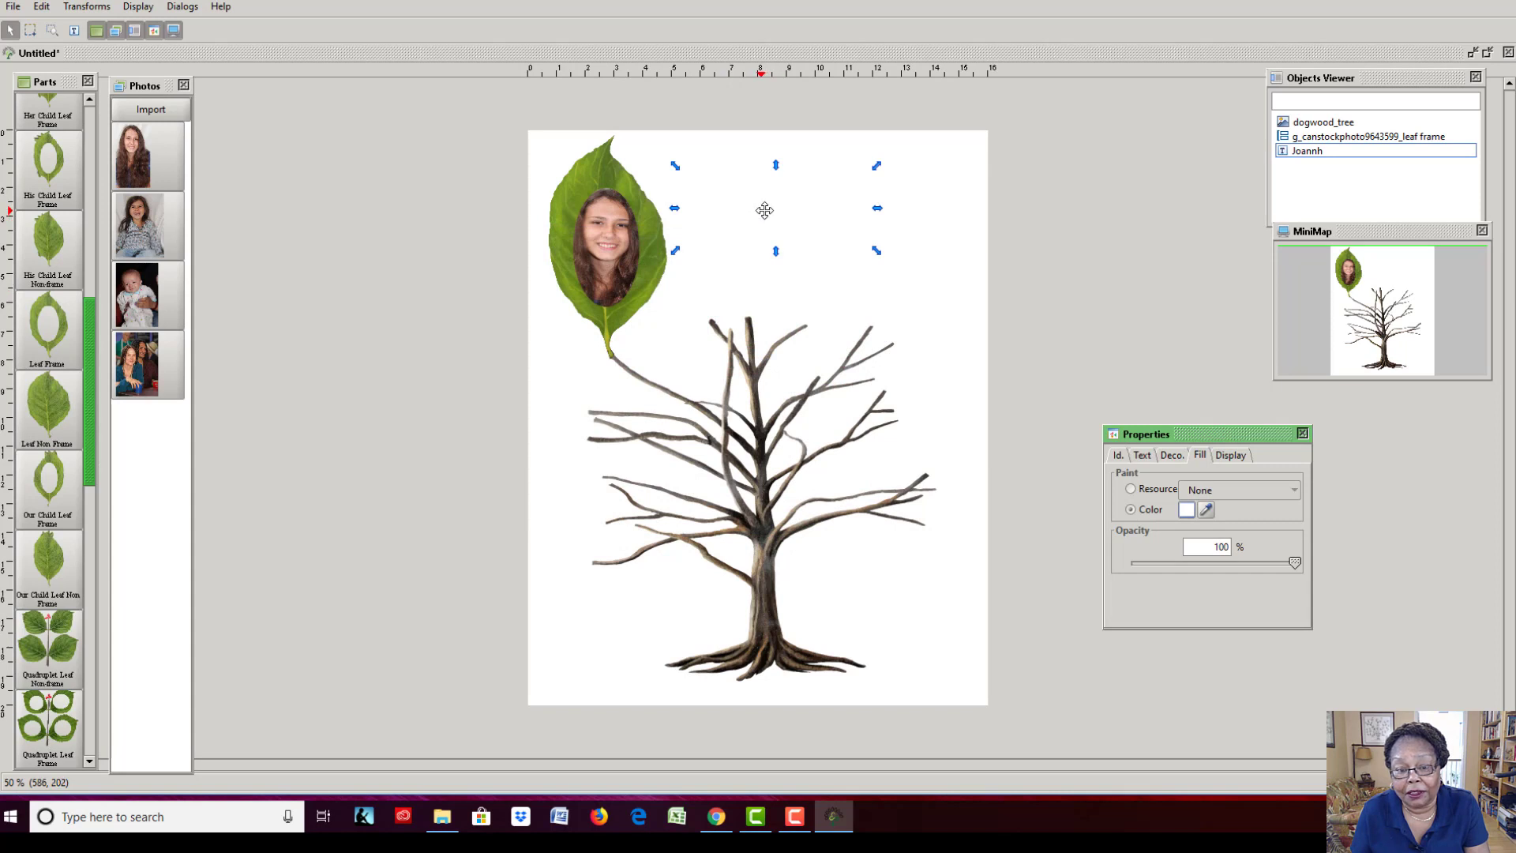
Shrink the white name text to fit on the leaf above the photo, and group it with the framed photo.
drag(764, 210, 607, 175)
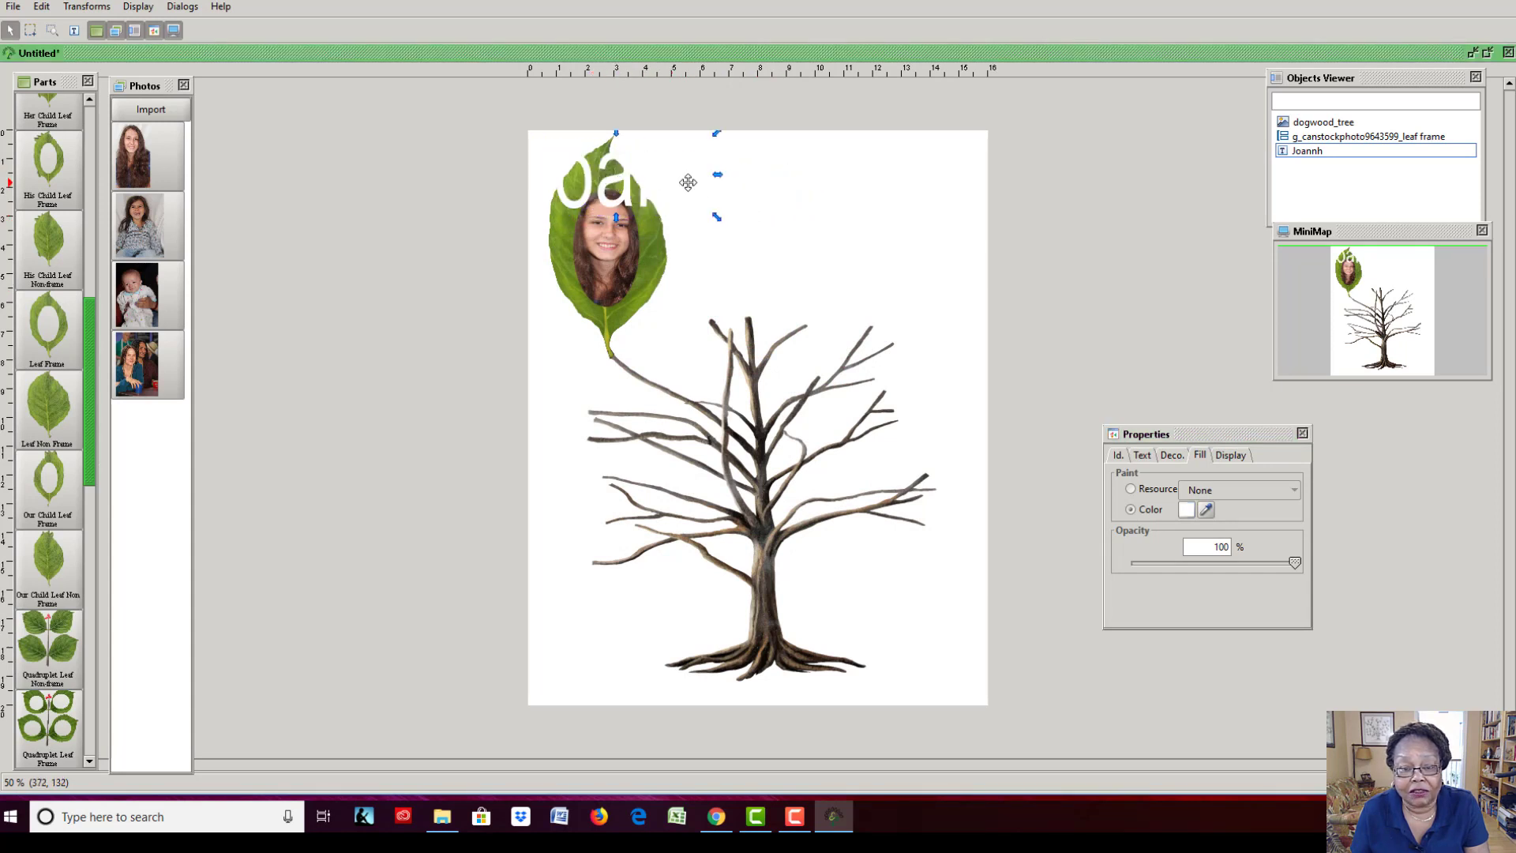
drag(717, 219, 596, 181)
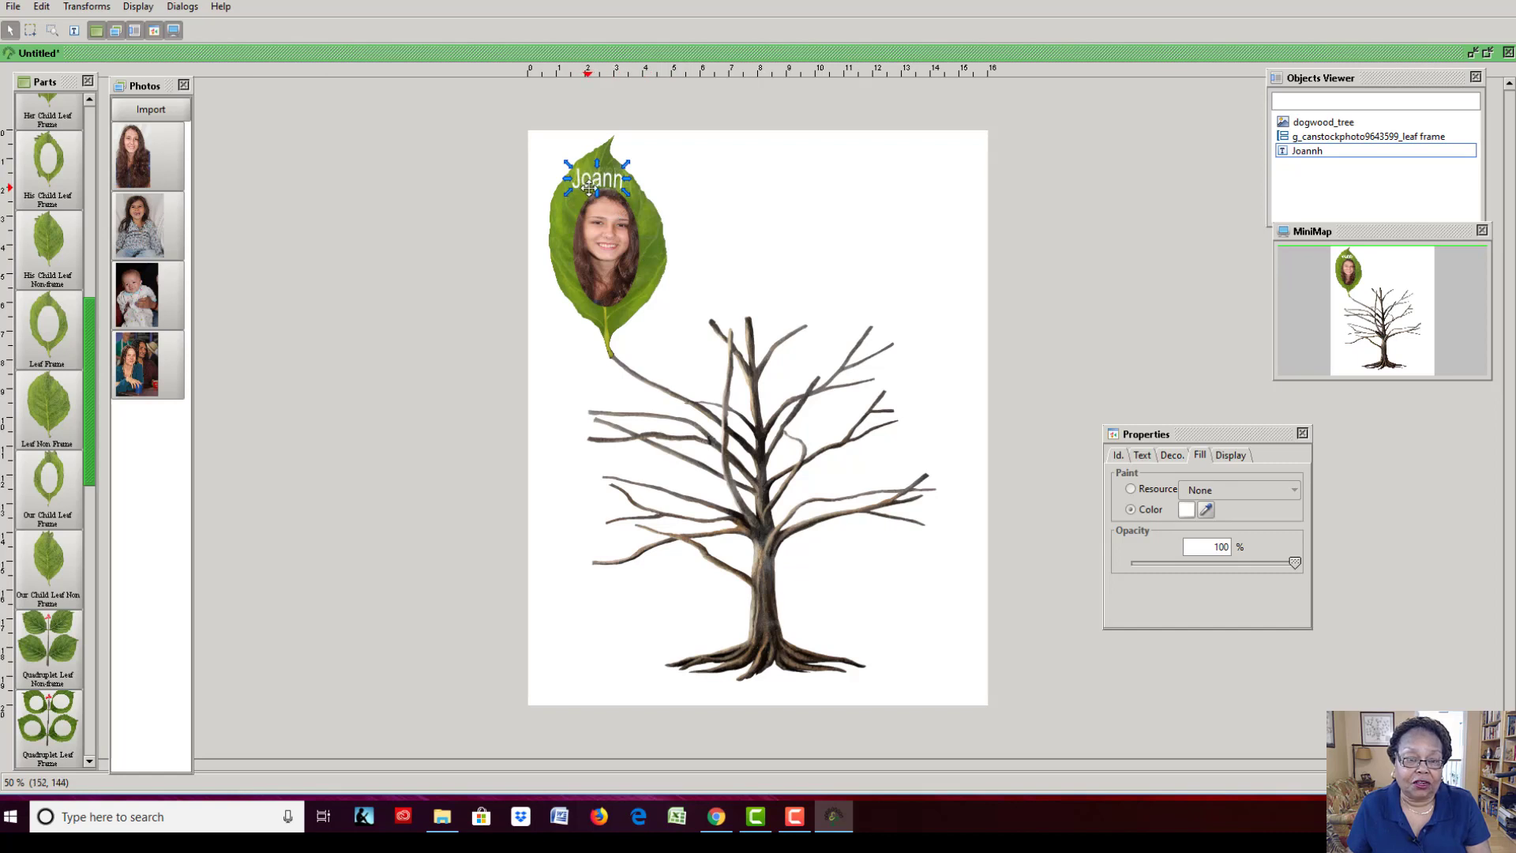
click(650, 258)
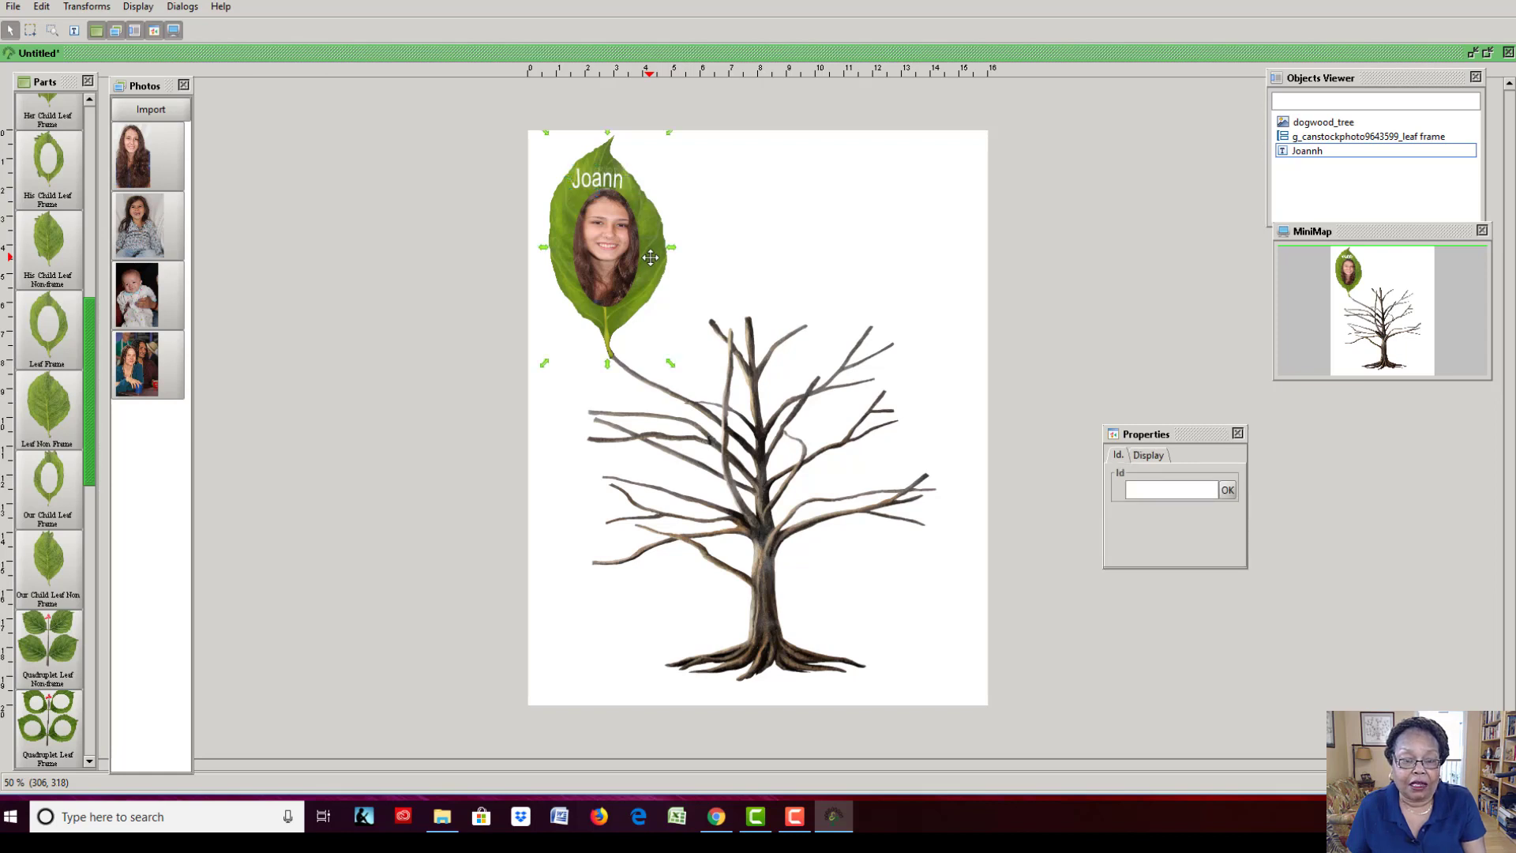
right_click(650, 258)
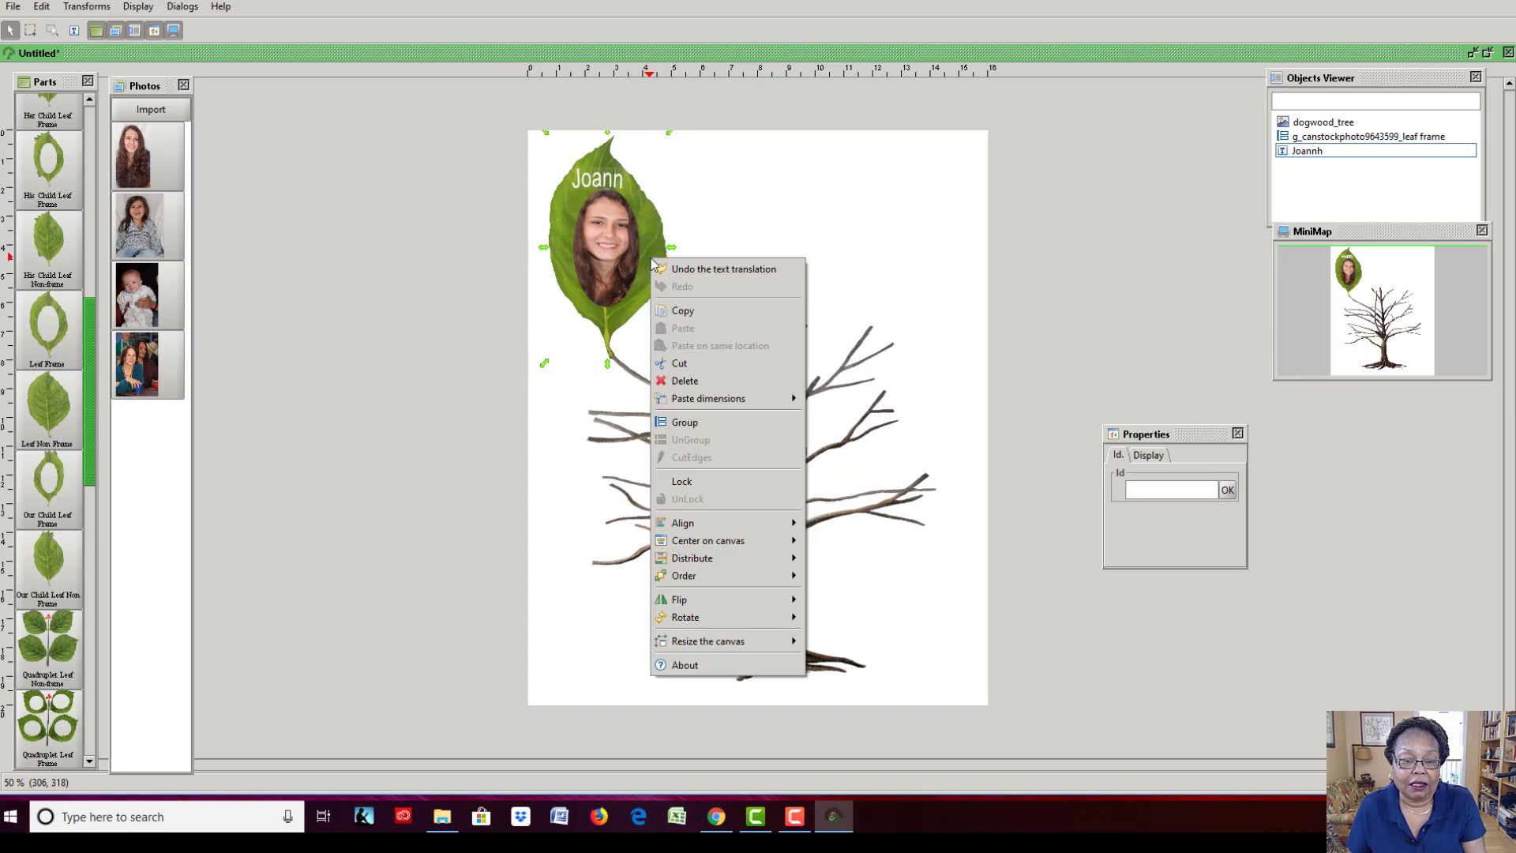
click(679, 419)
Reduce the size of the named leaf group and move it into the open space above the tree's top branches.
drag(625, 277, 777, 288)
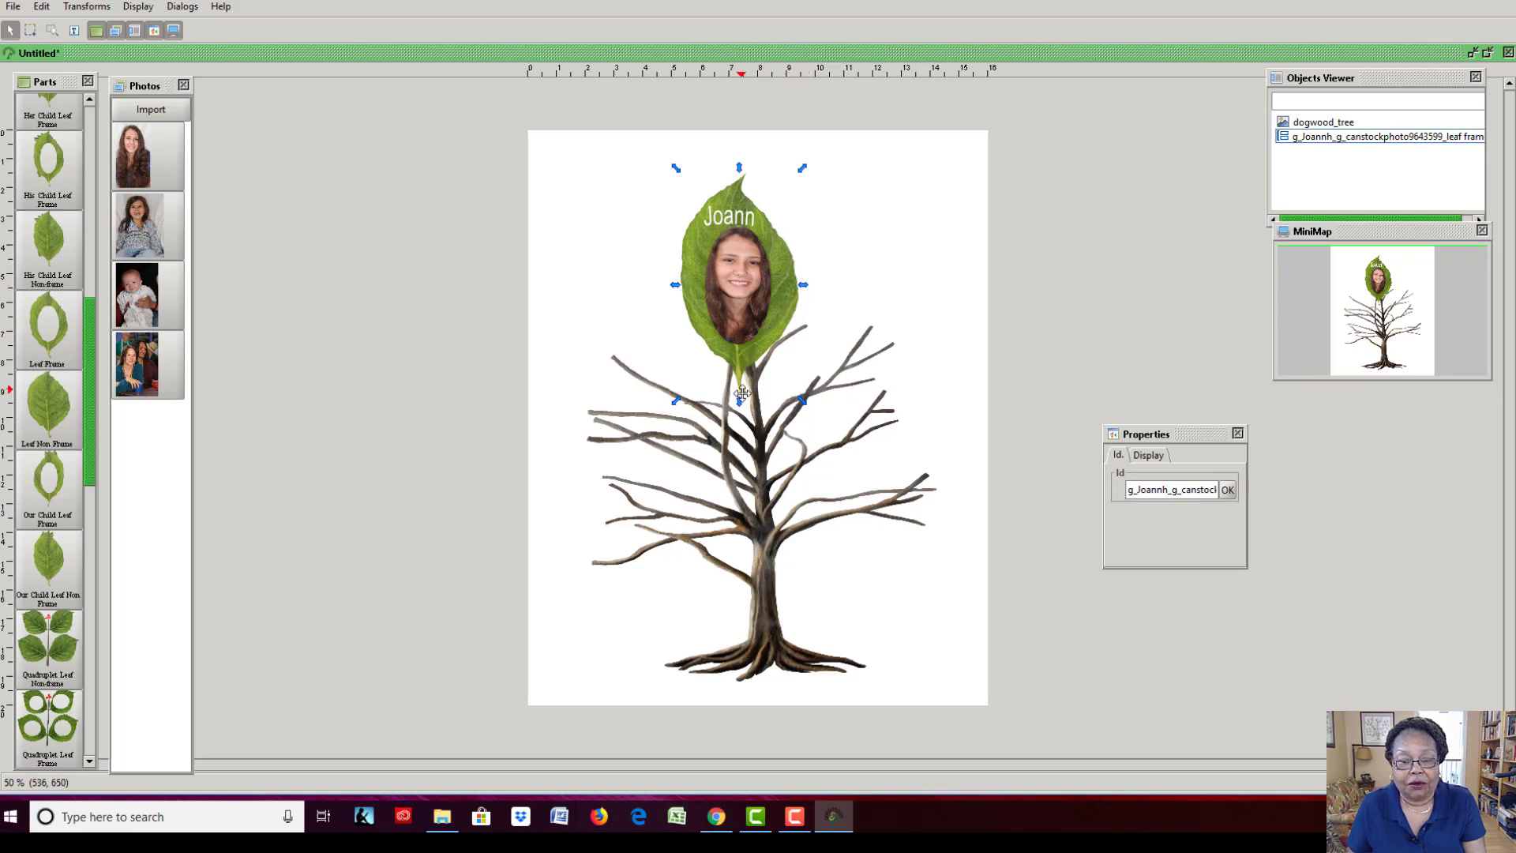
drag(802, 401, 767, 342)
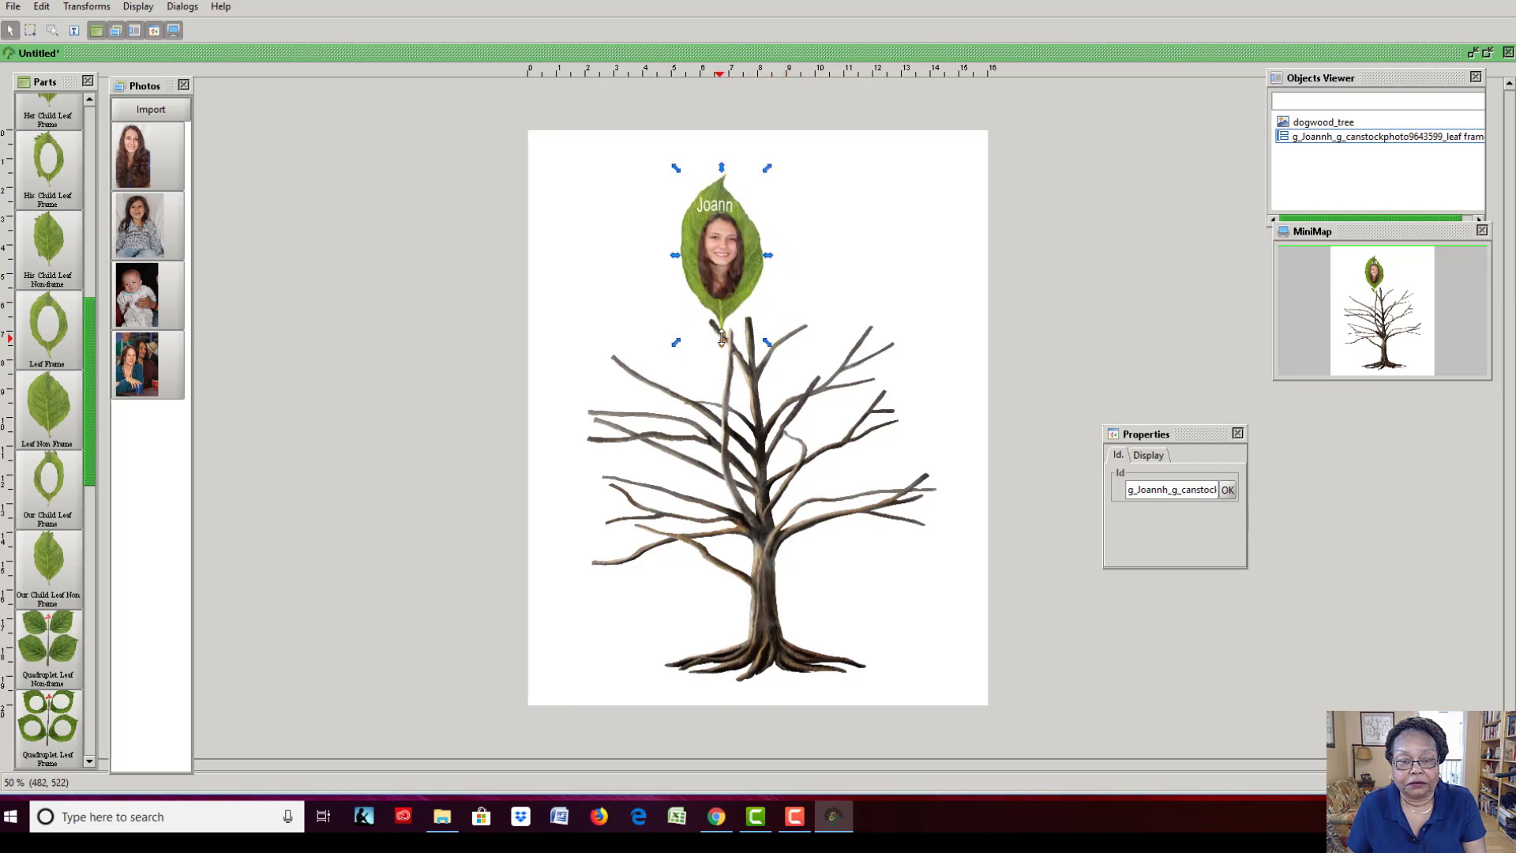
drag(734, 292, 646, 373)
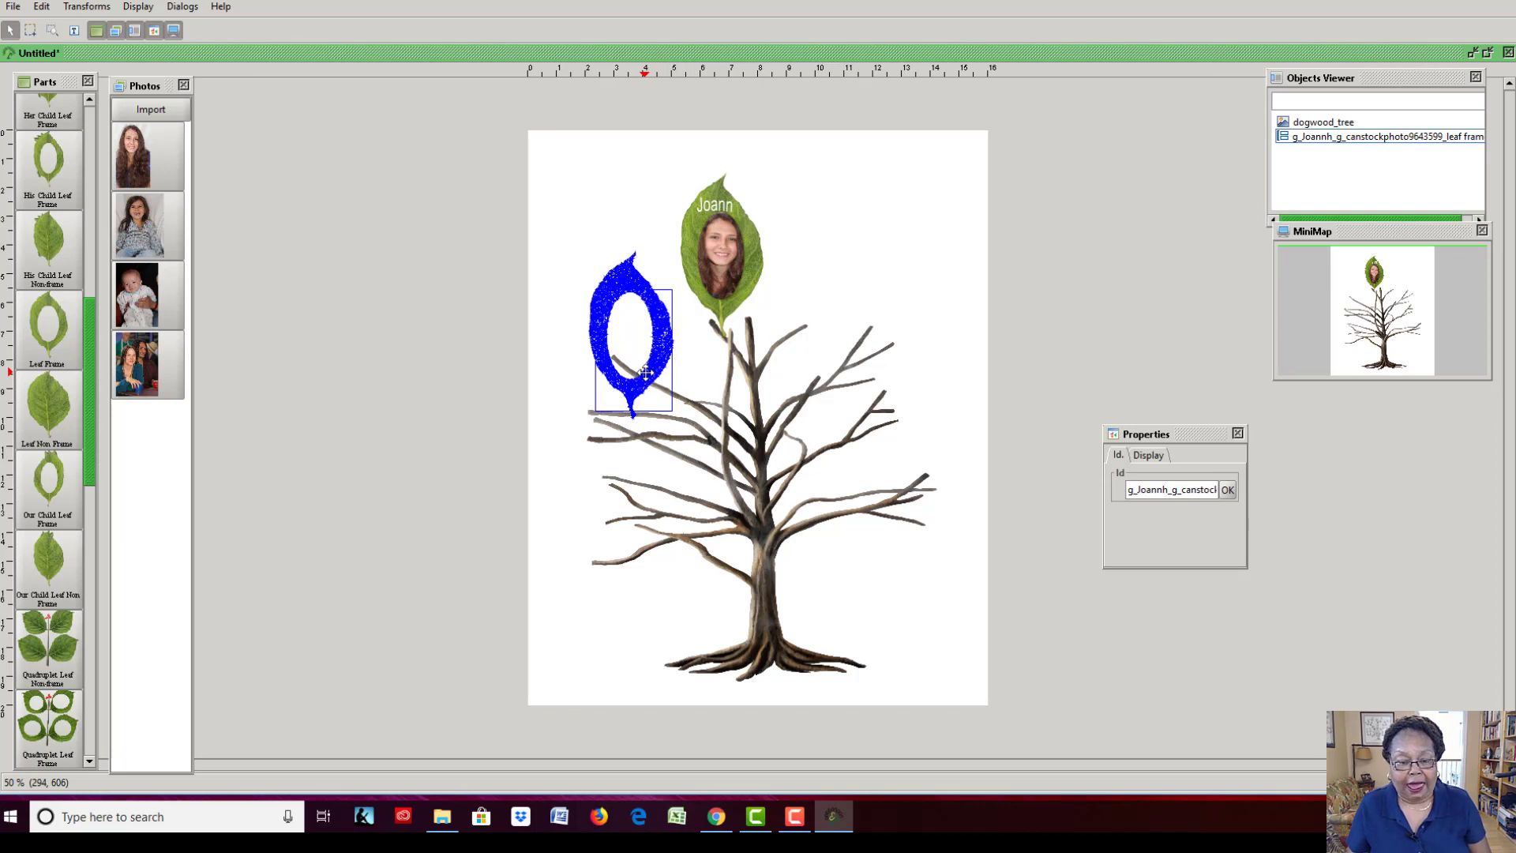
drag(646, 372, 645, 372)
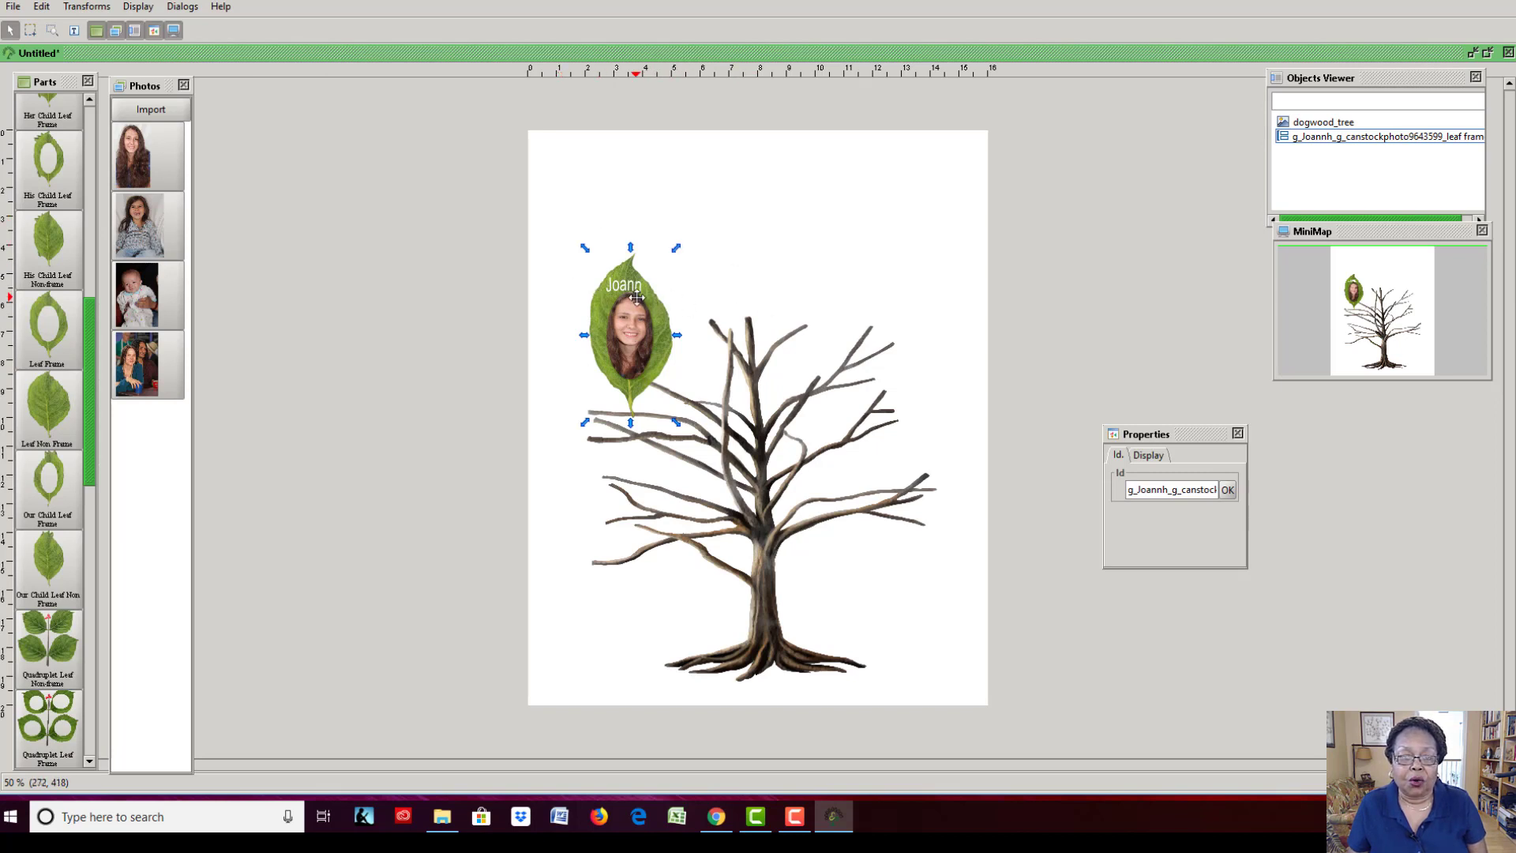
drag(633, 293, 705, 188)
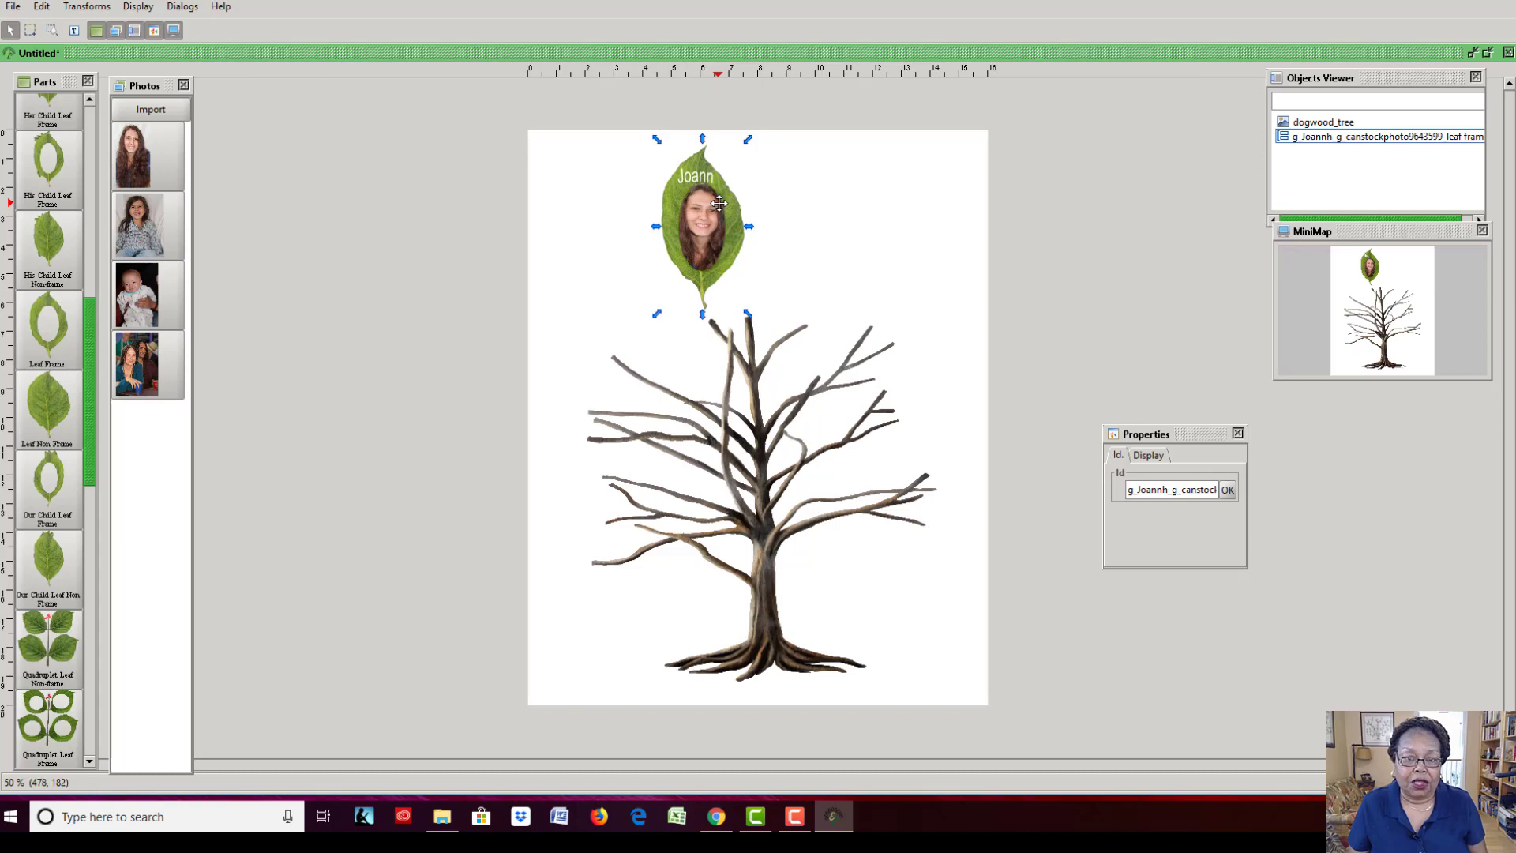
Rotate the leaf group so its tip leans to the upper right and its stem points to the lower left, and deselect it.
click(720, 202)
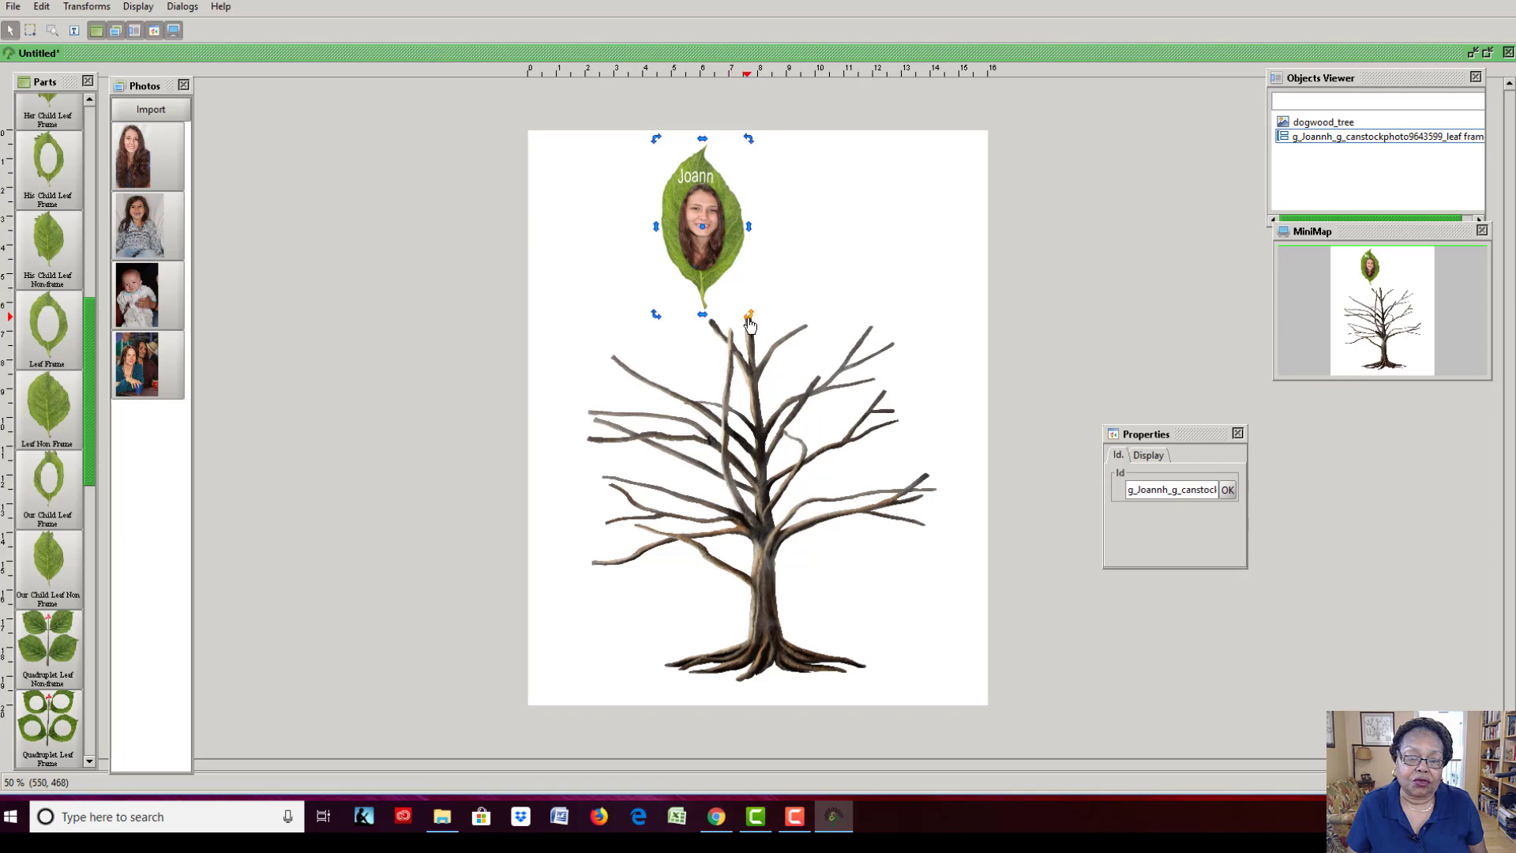
drag(750, 318, 809, 277)
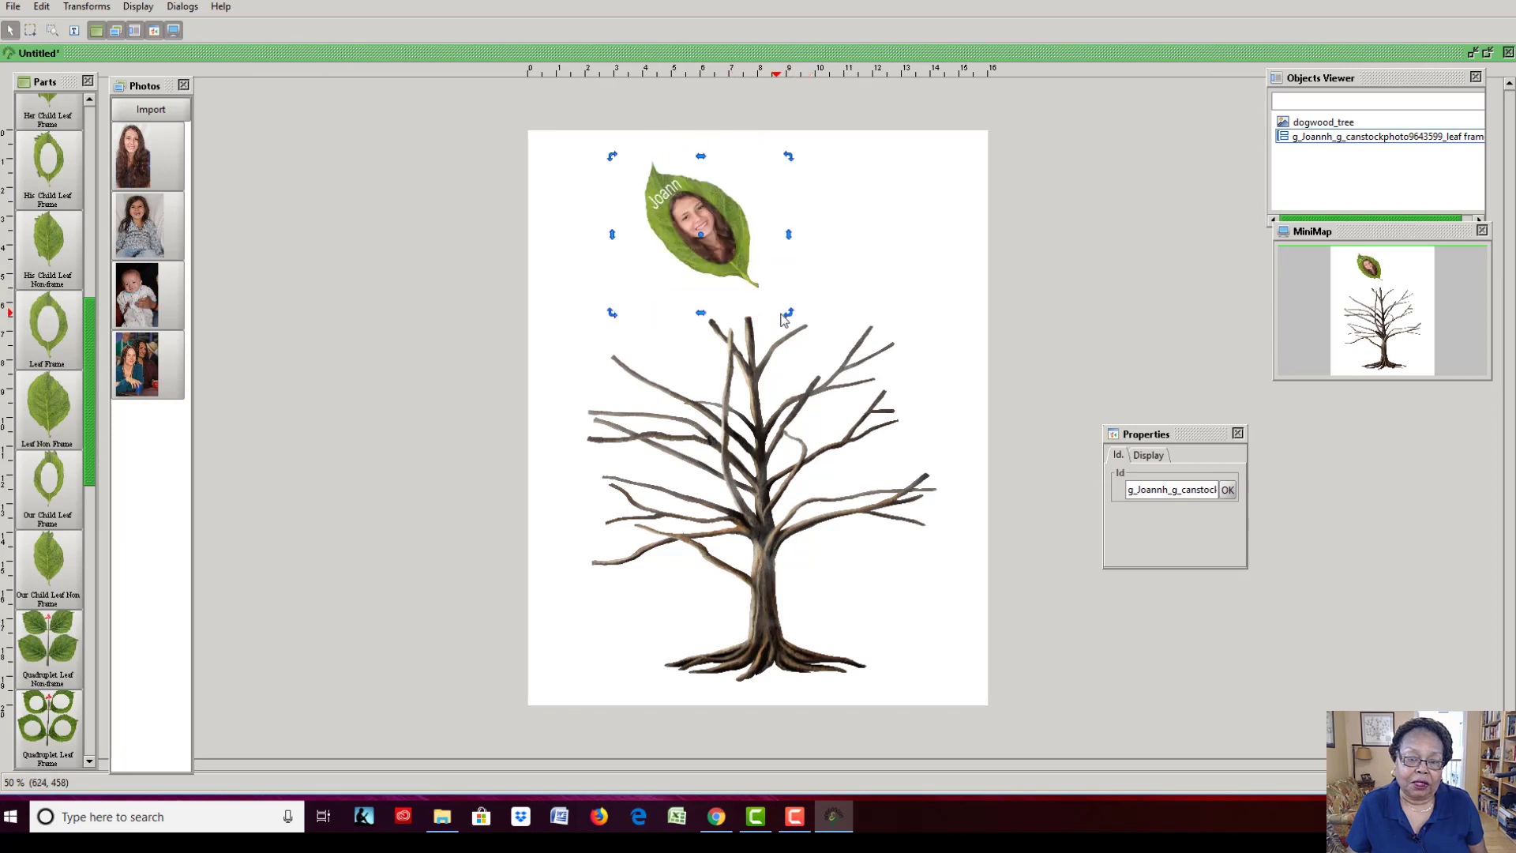
drag(613, 316, 521, 158)
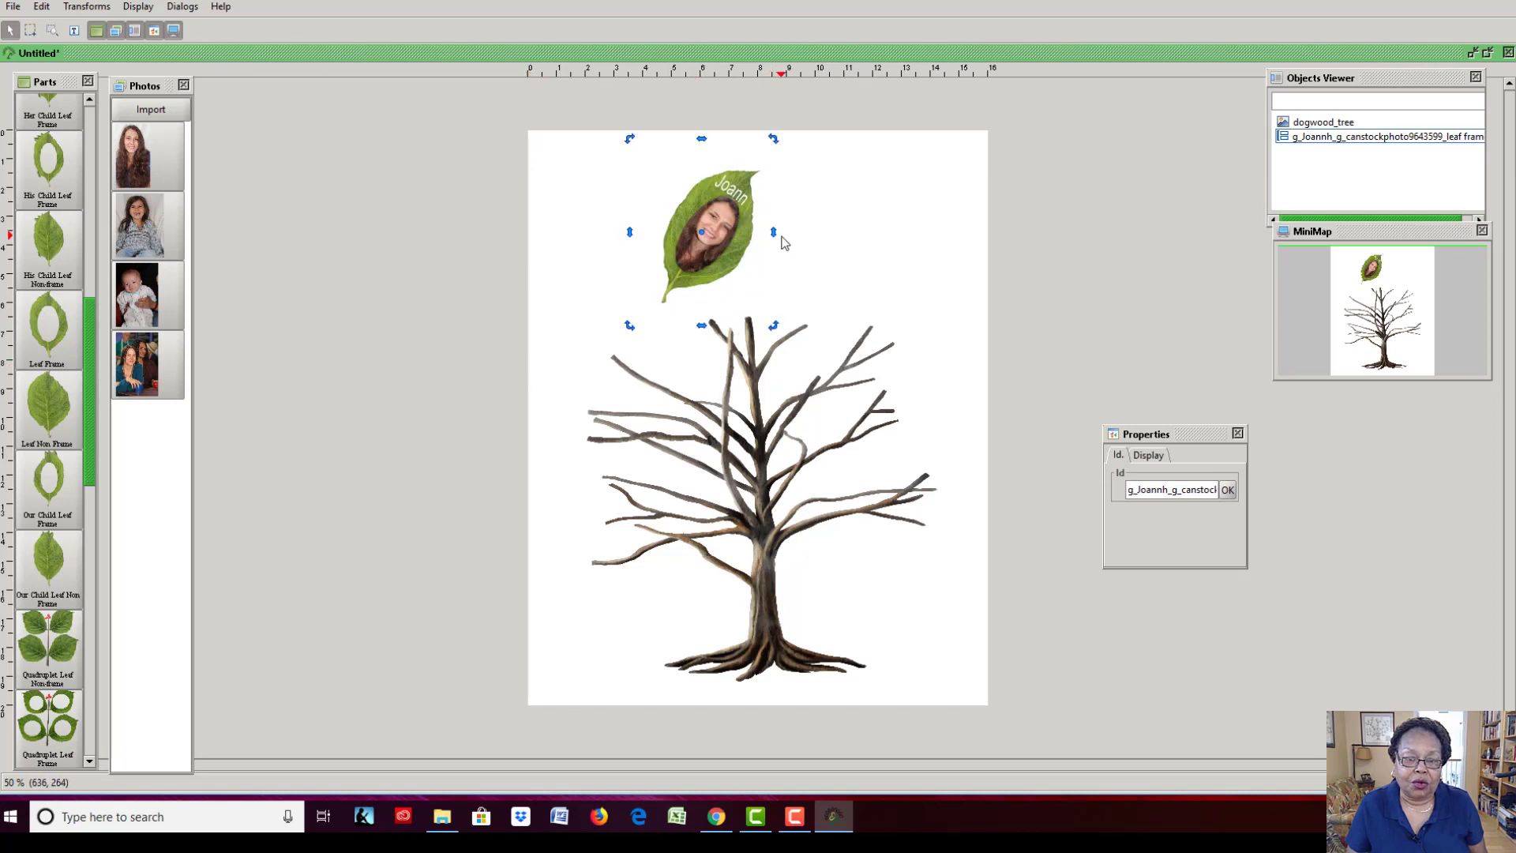
click(821, 240)
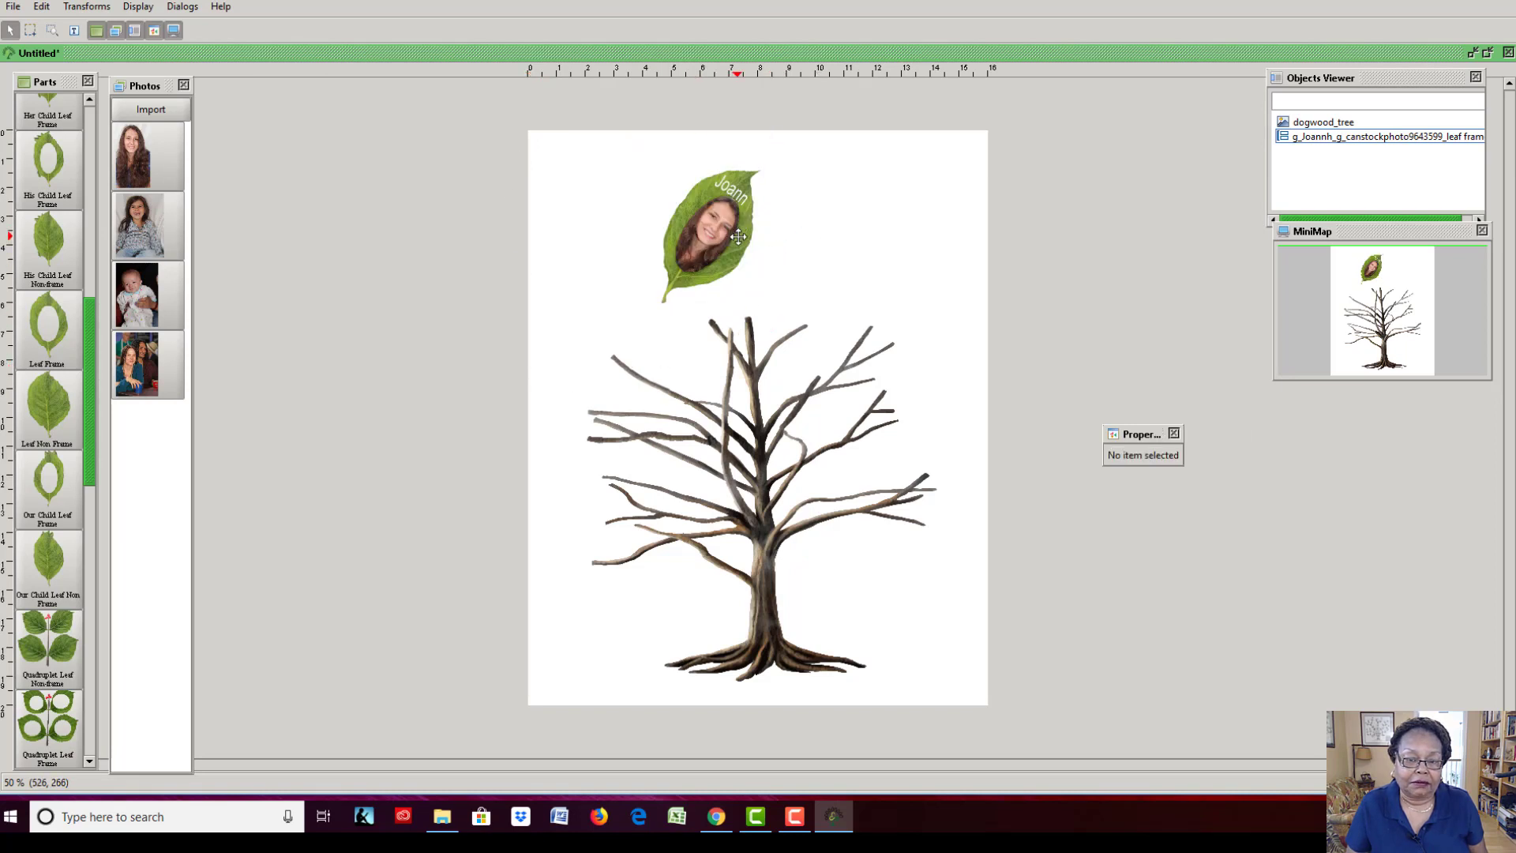
Flip the named leaf group horizontally and move it down toward the tree's upper-left branches.
click(738, 236)
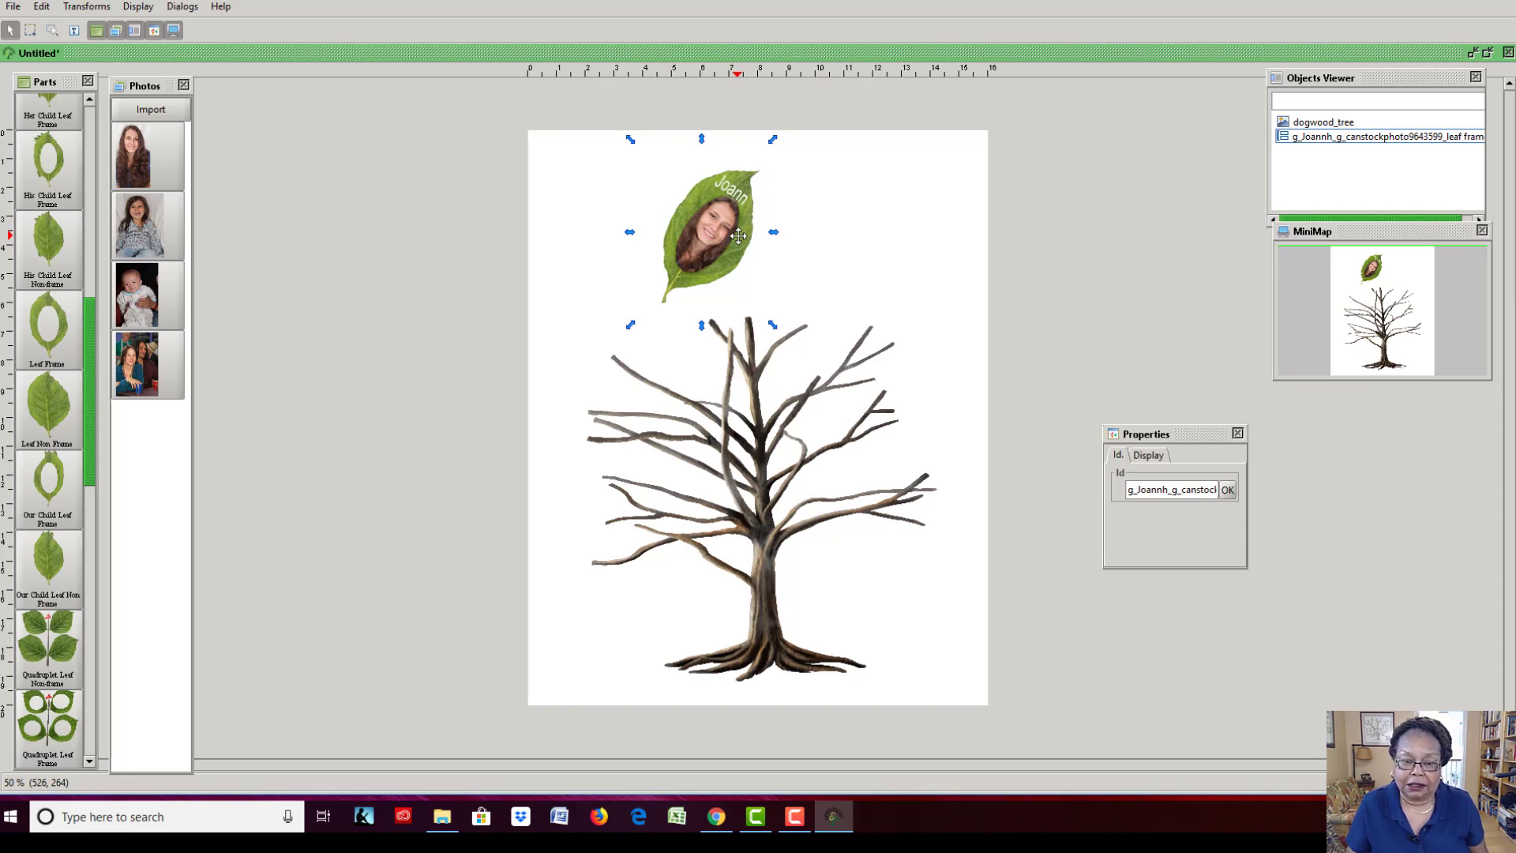
right_click(738, 236)
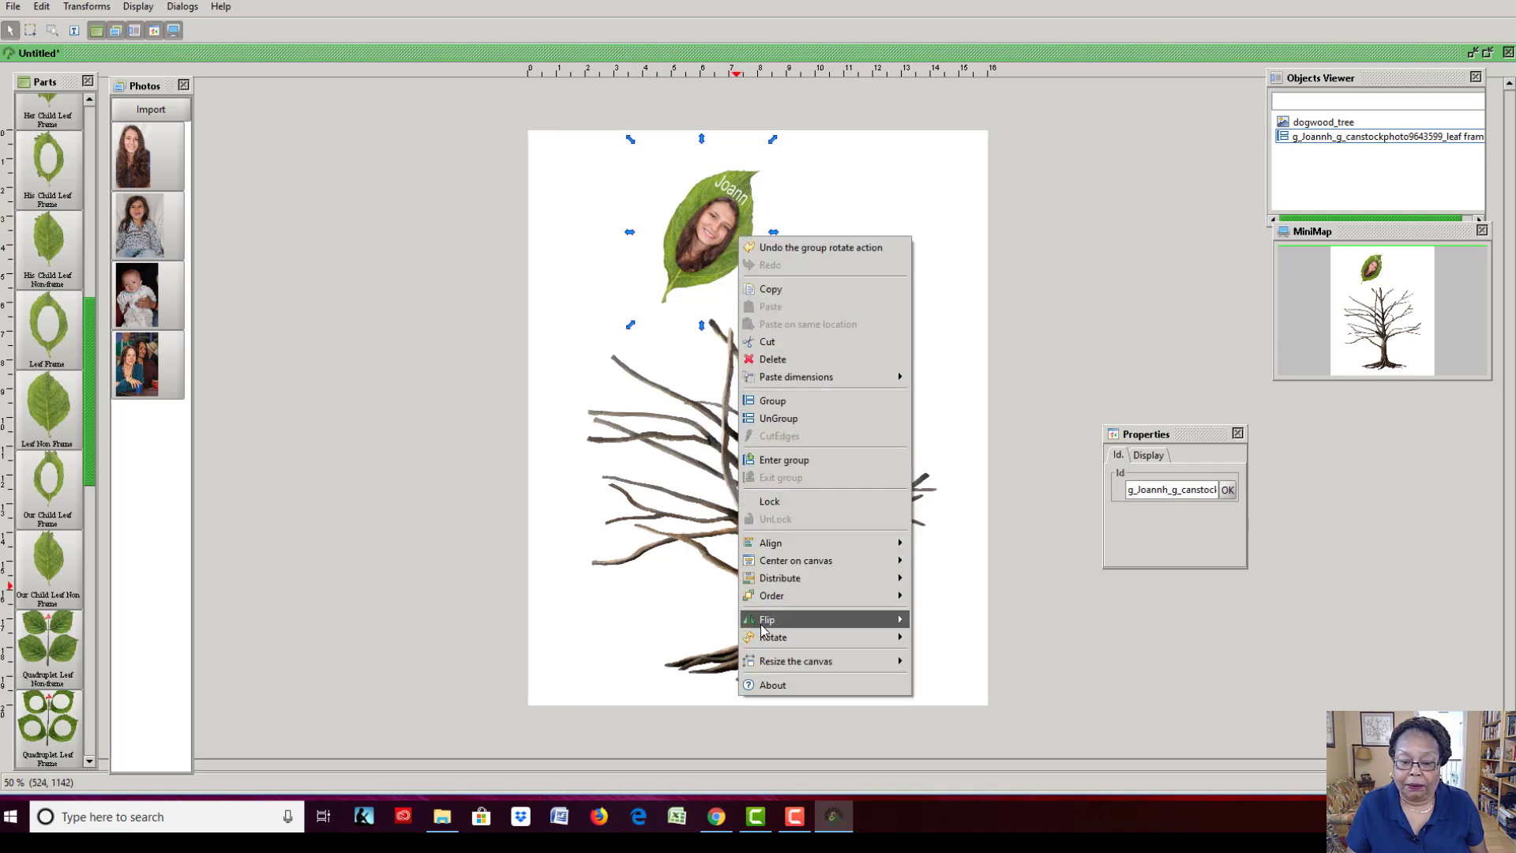
mouse_move(766, 628)
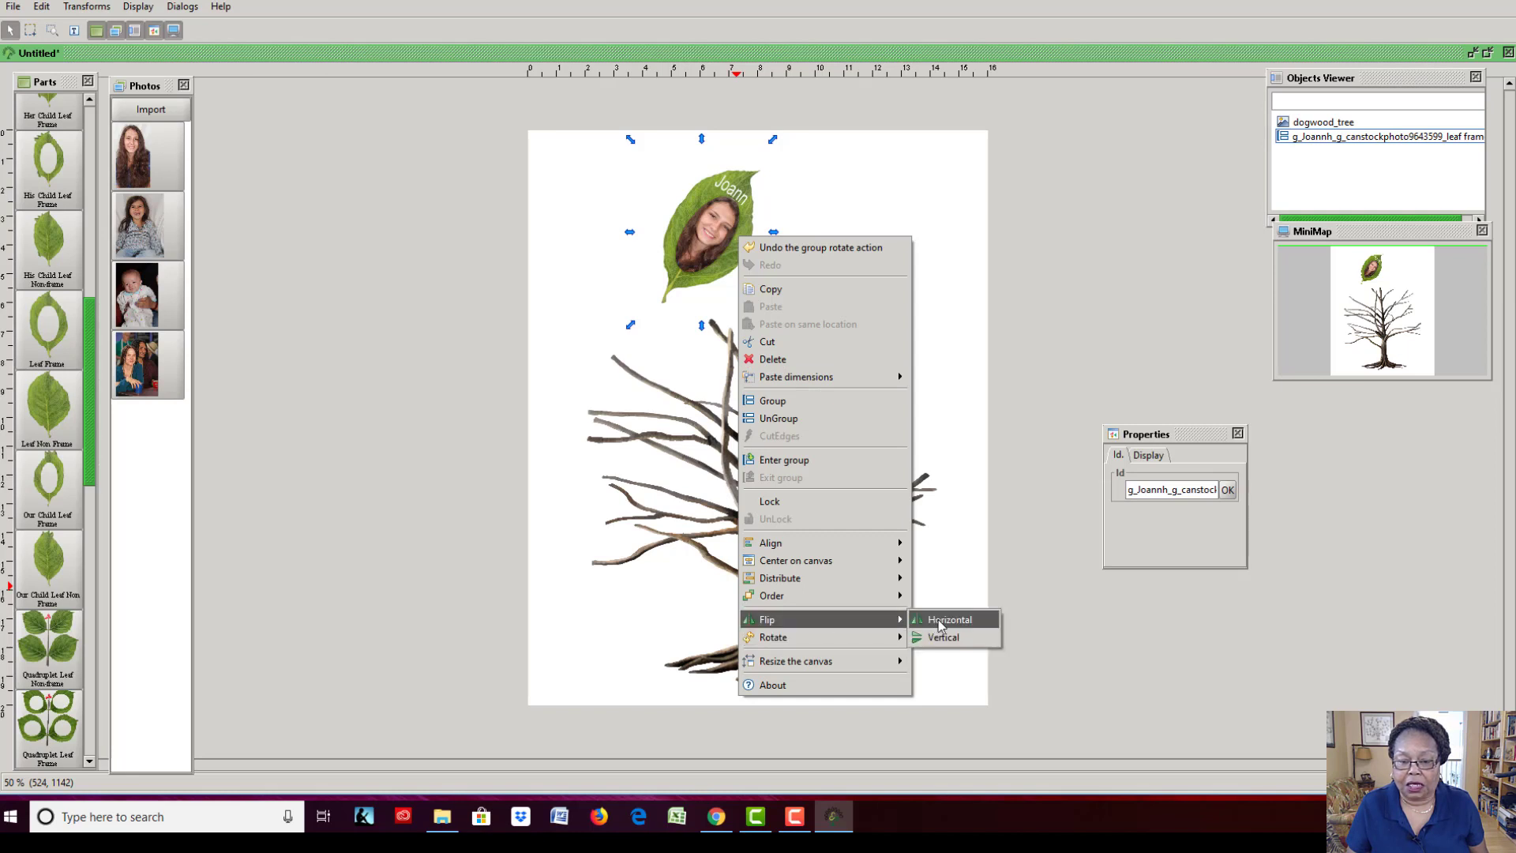
click(940, 622)
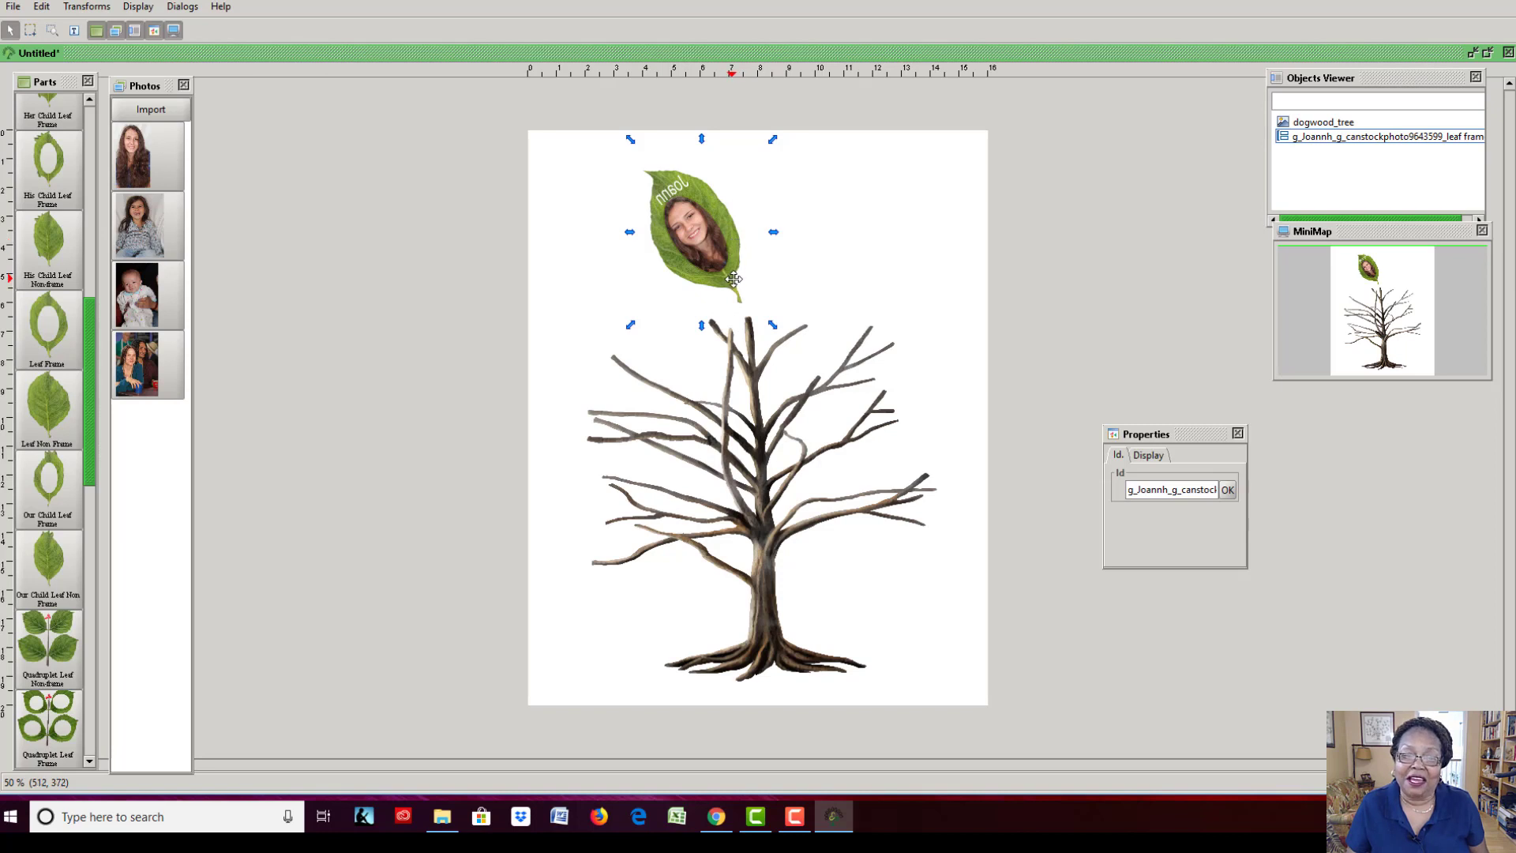
drag(710, 304, 662, 335)
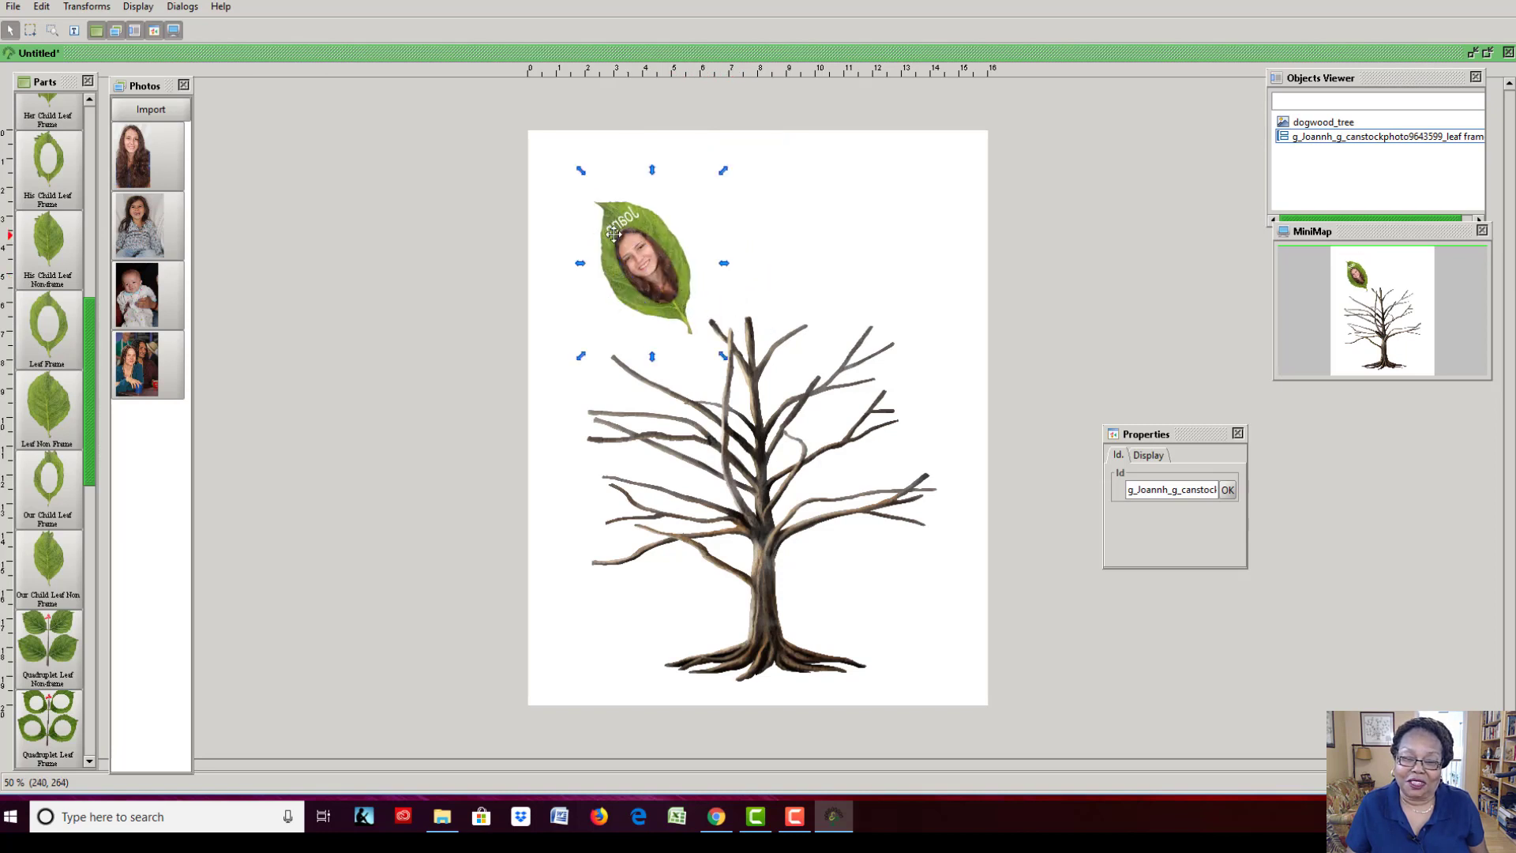
Flip the leaf group horizontally a second time to restore its original orientation.
right_click(675, 309)
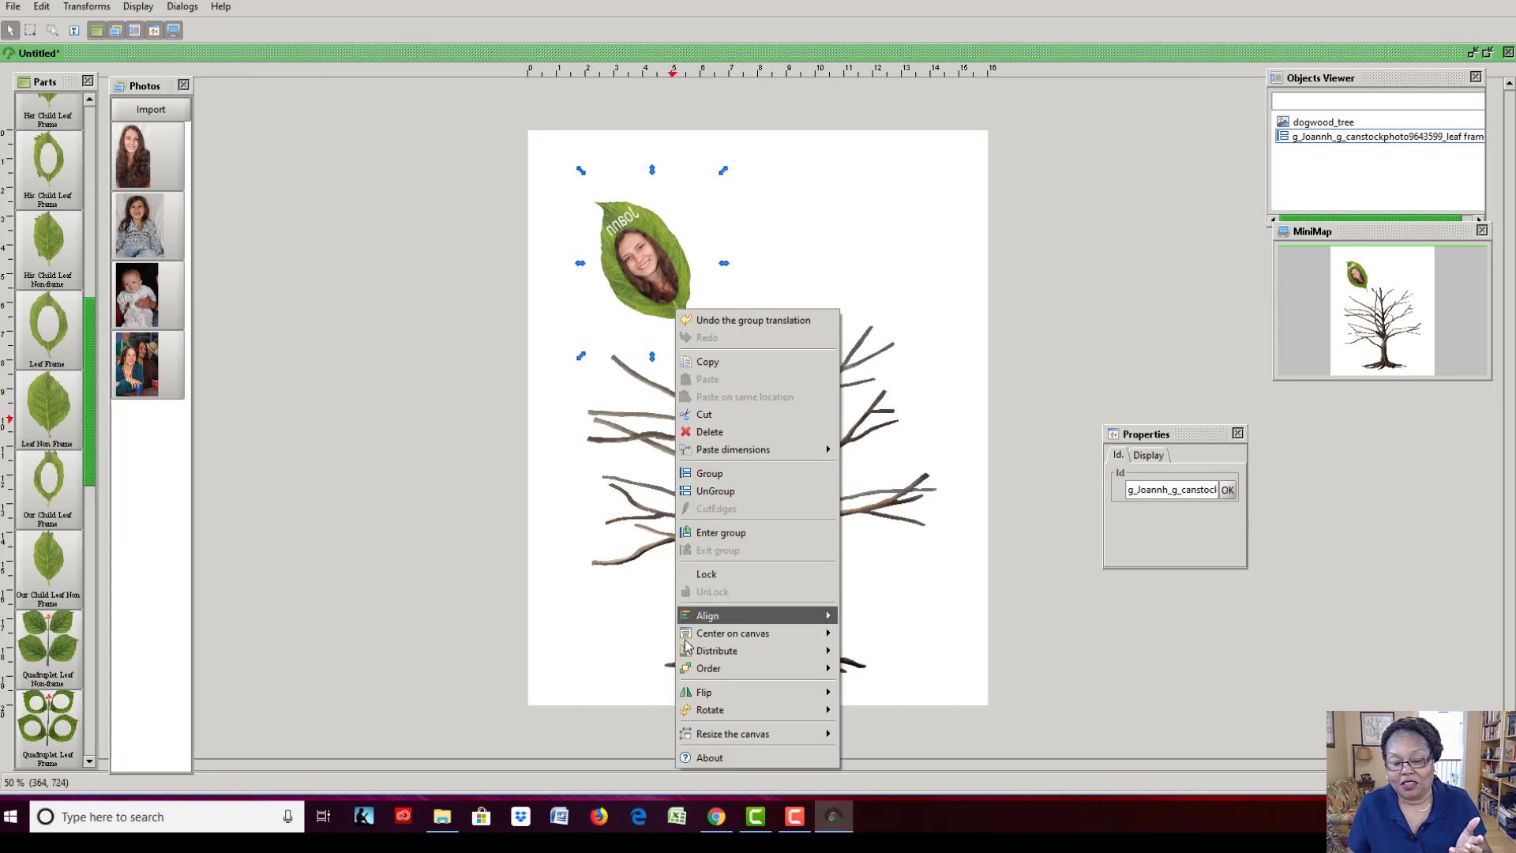
mouse_move(699, 693)
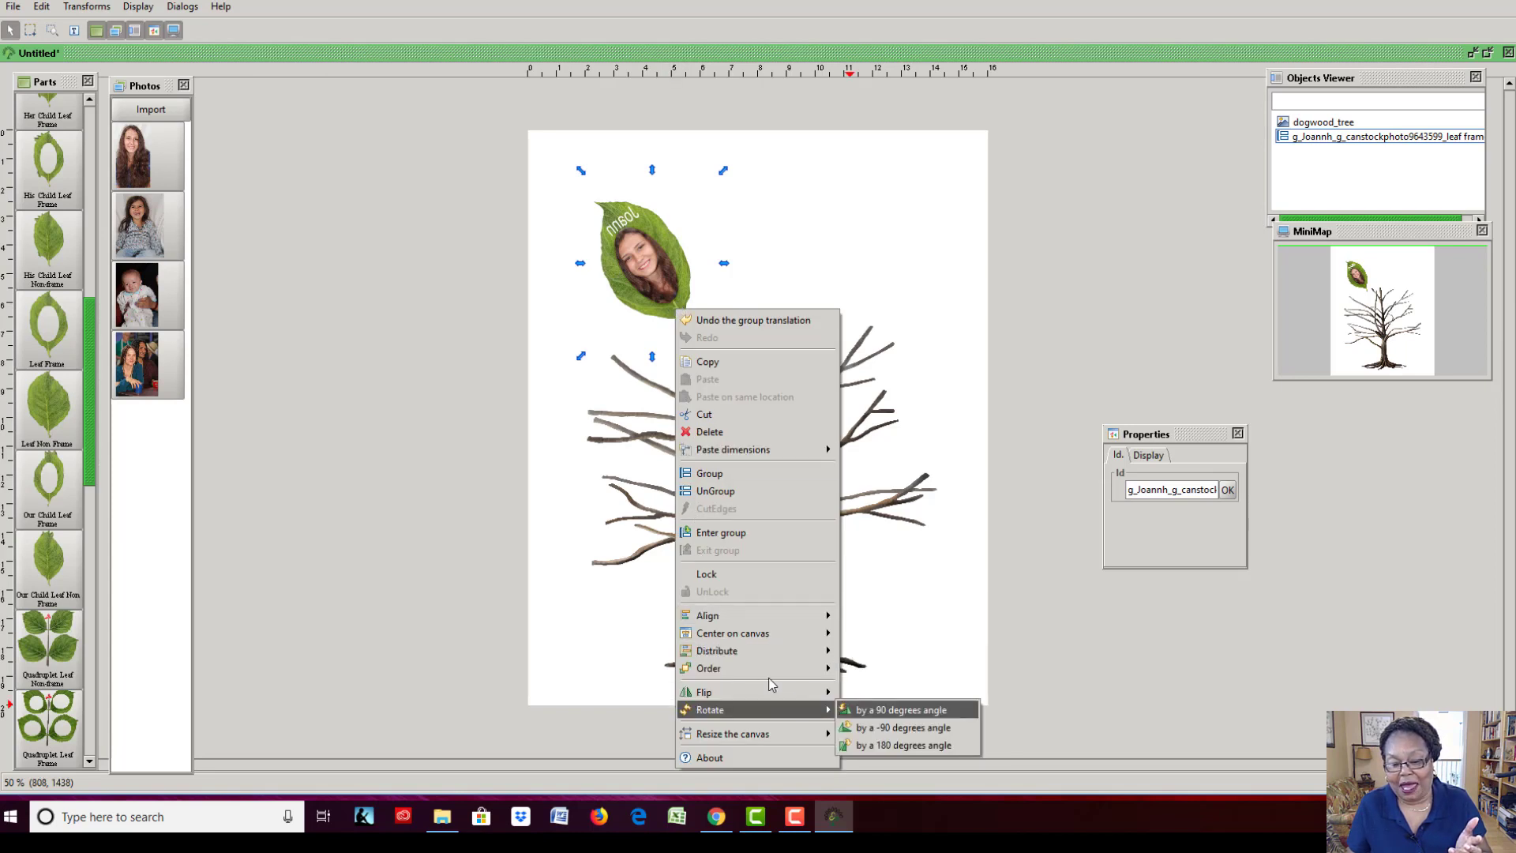
click(875, 693)
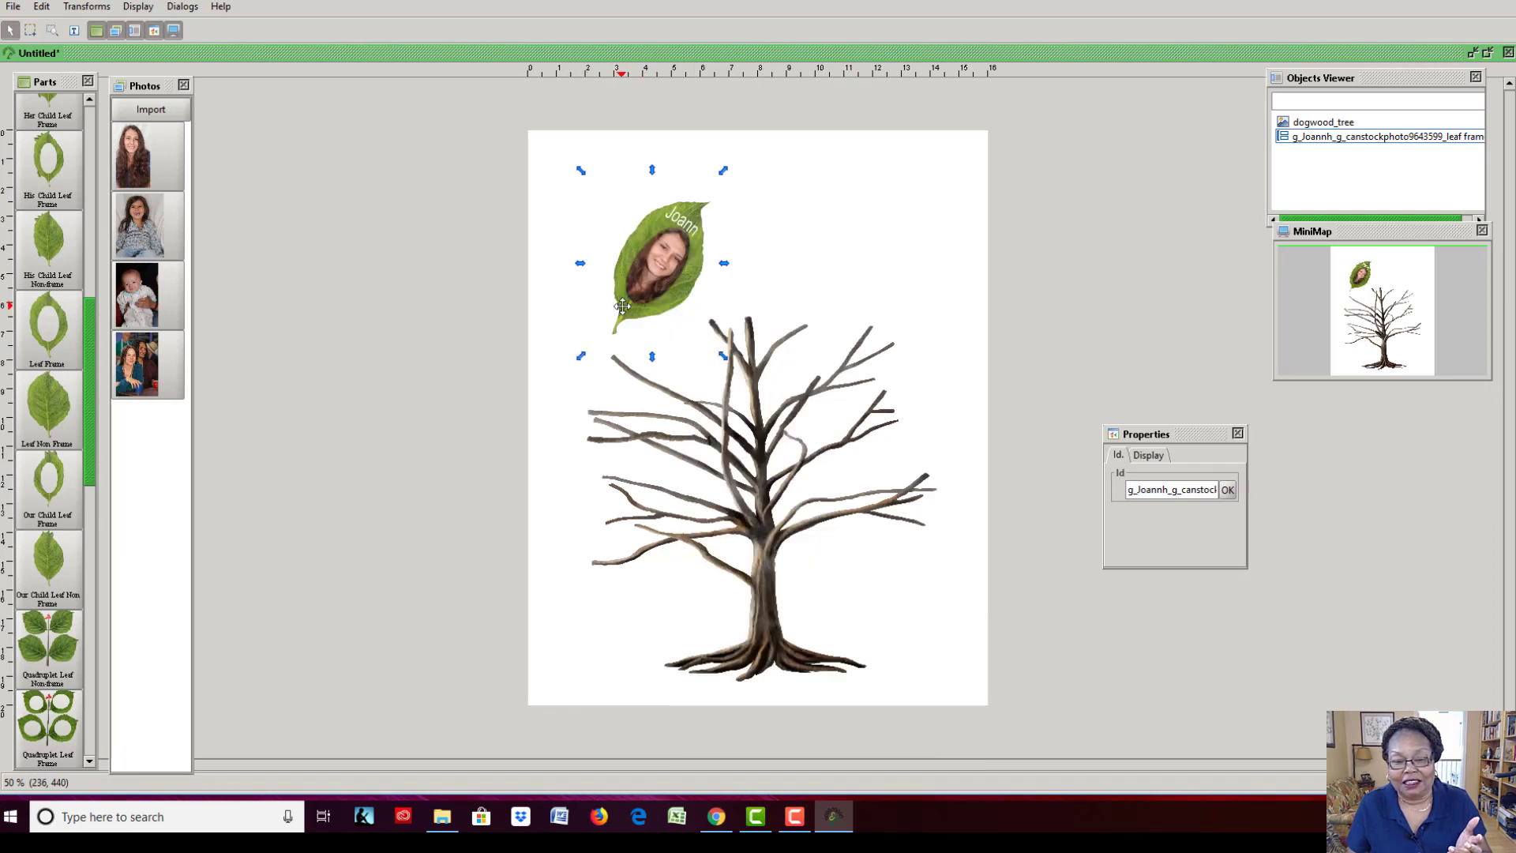
Rotate the leaf group nearly upright and place it so its stem meets the lowest left branch.
drag(578, 357, 664, 395)
drag(660, 308, 630, 516)
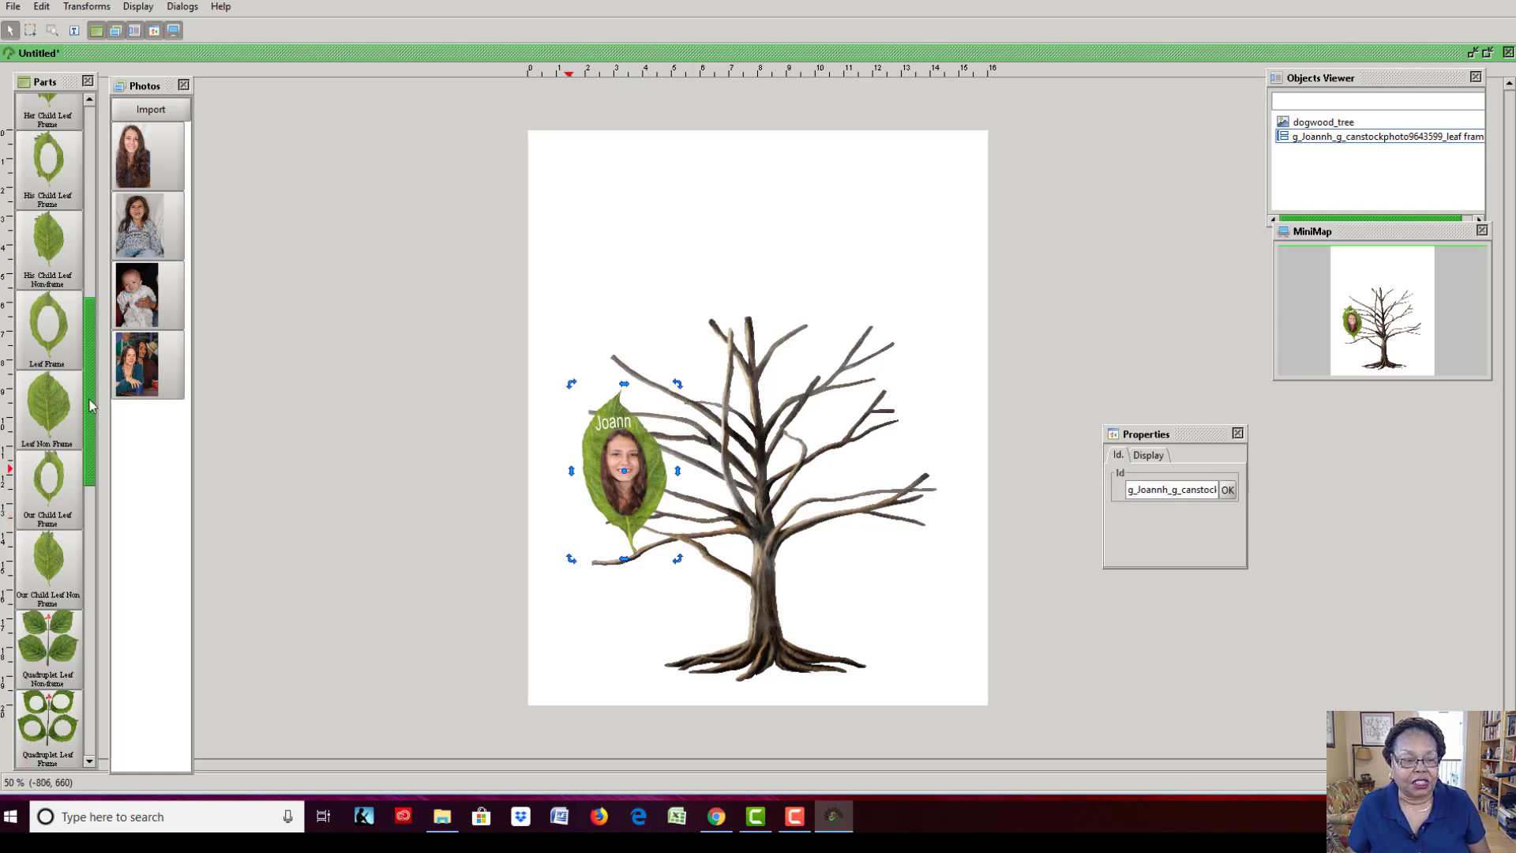
Place the couple's photo, about 7 by 8 inches, on the canvas over the tree's top branches.
drag(88, 405, 36, 573)
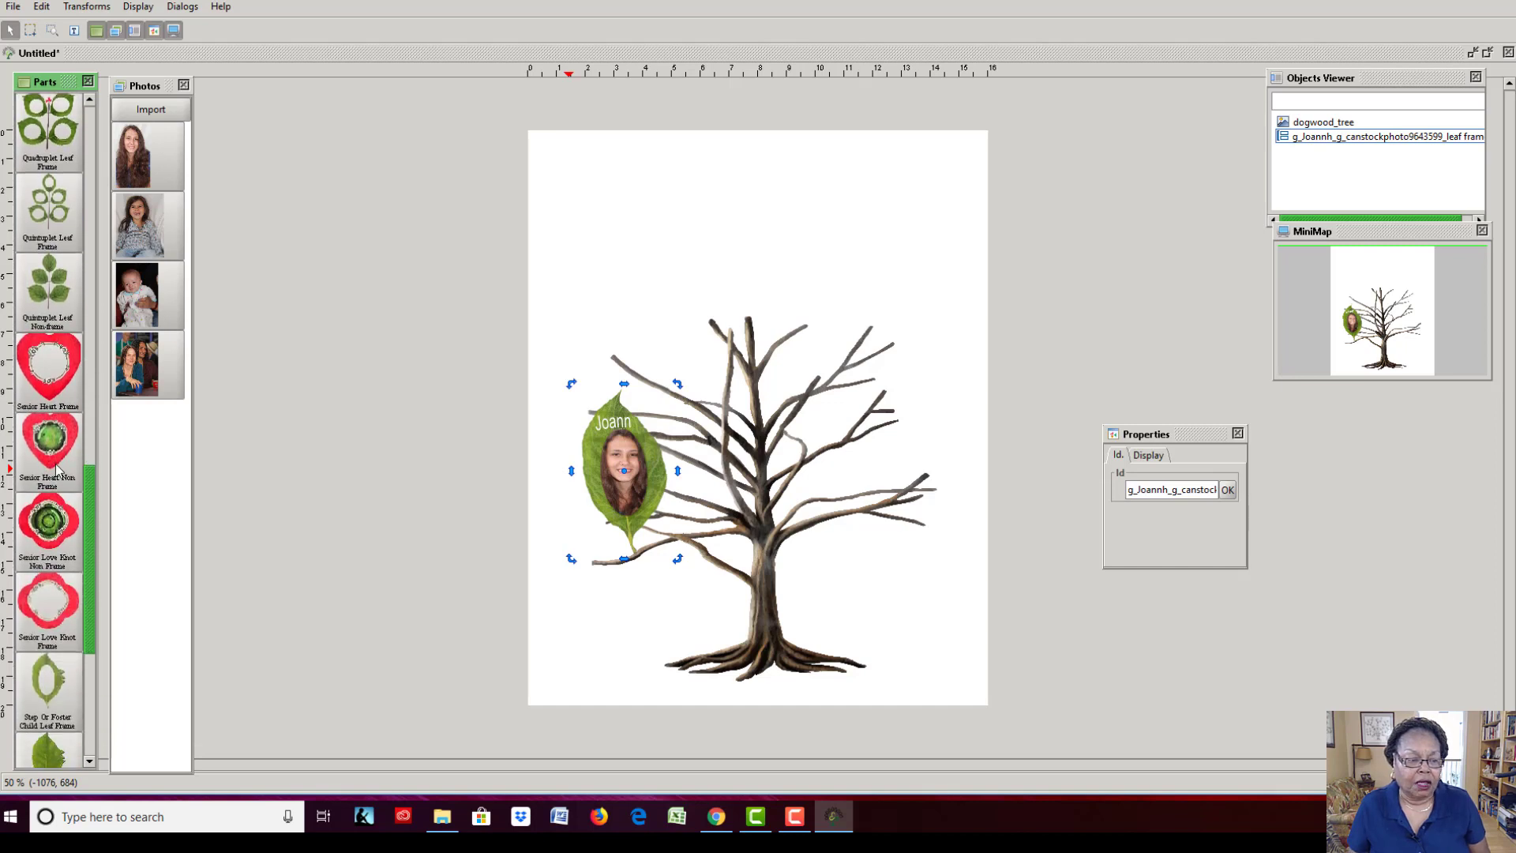
click(138, 361)
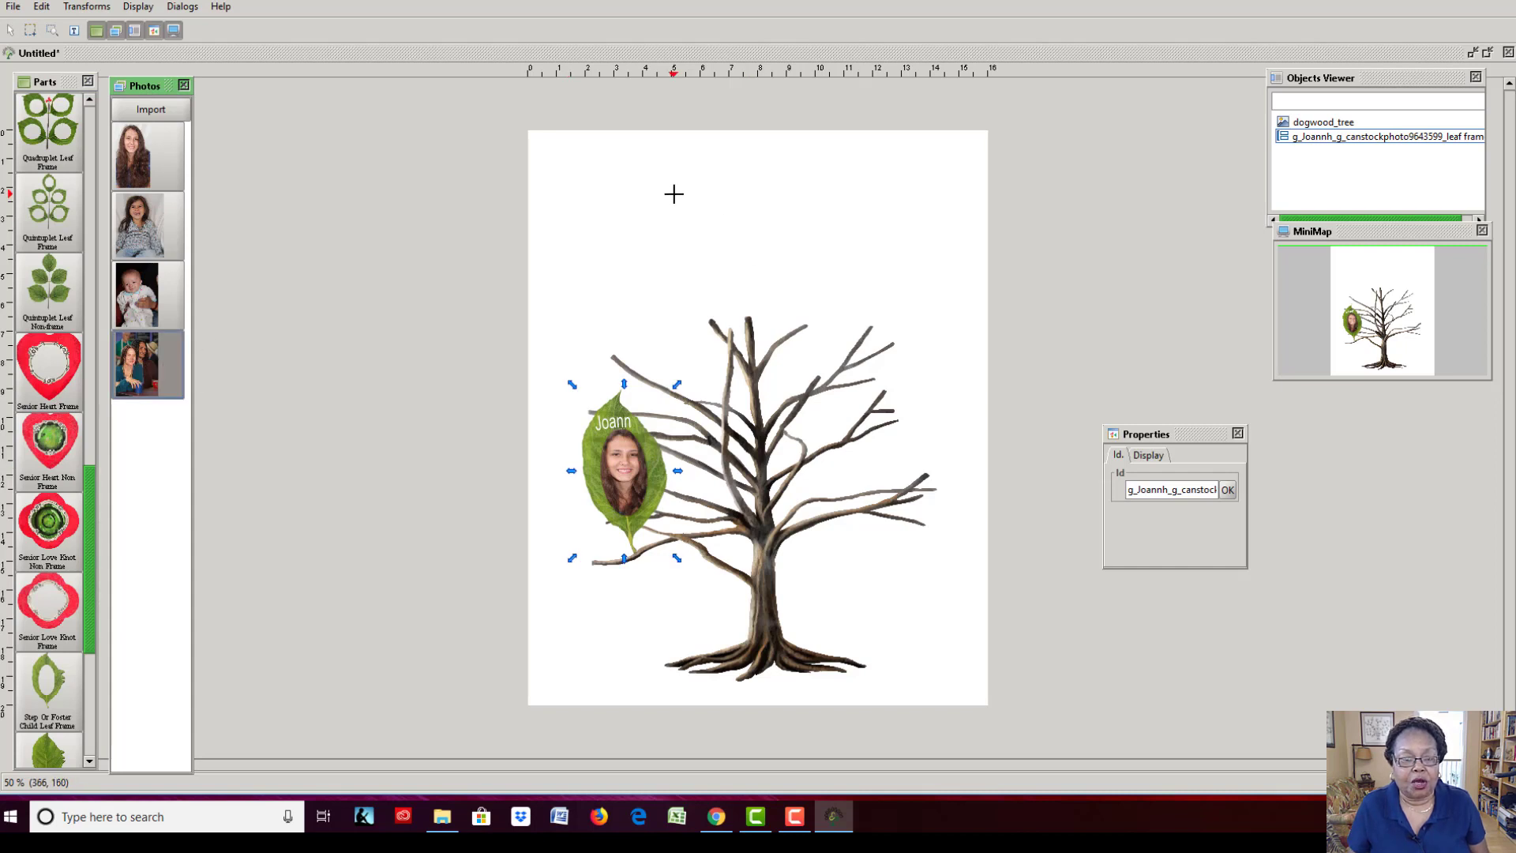
click(608, 187)
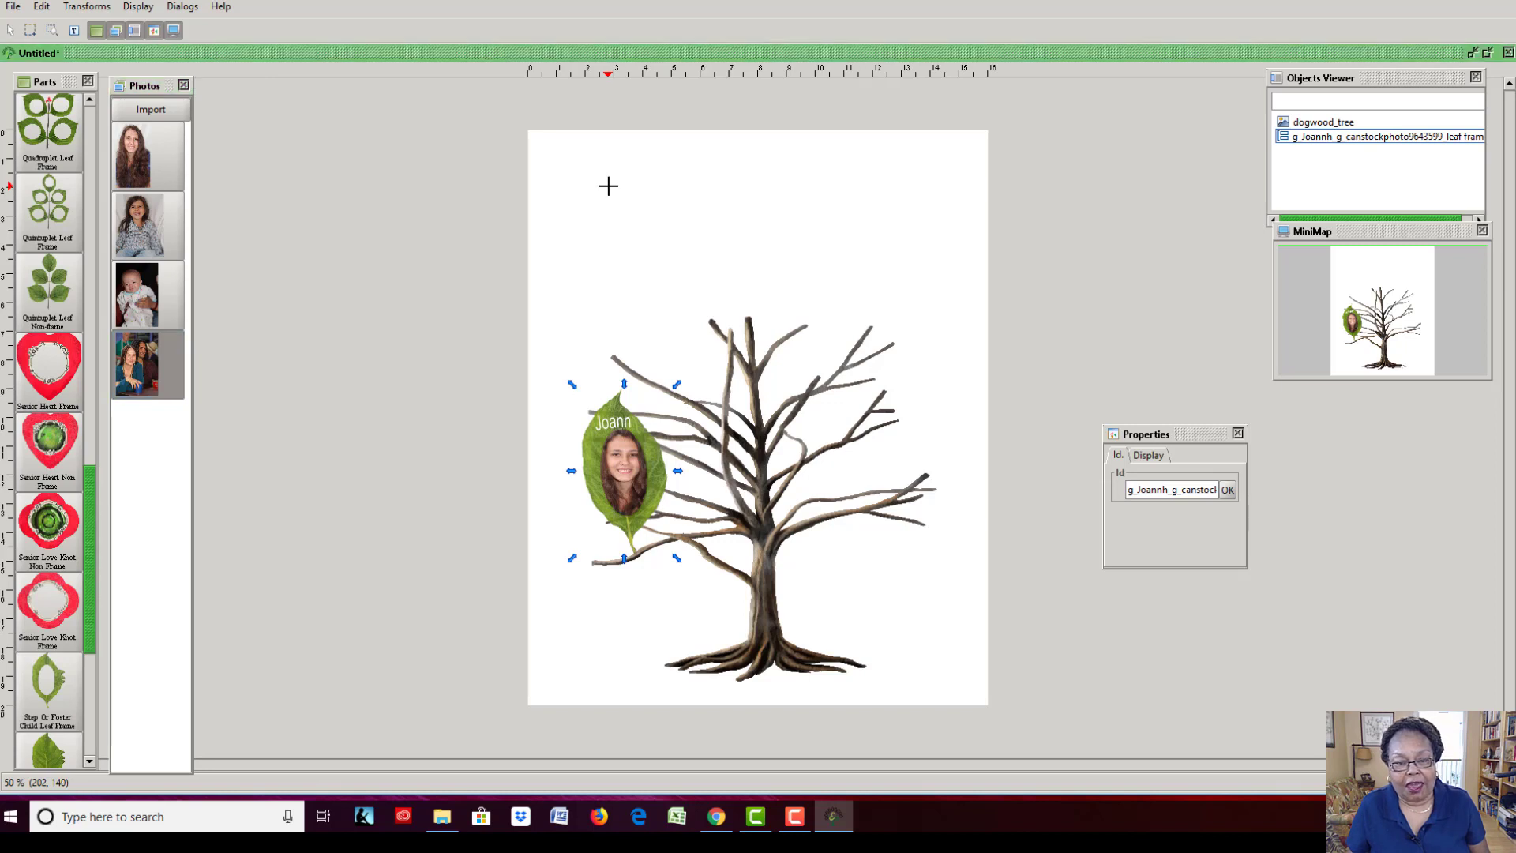
drag(608, 186, 816, 411)
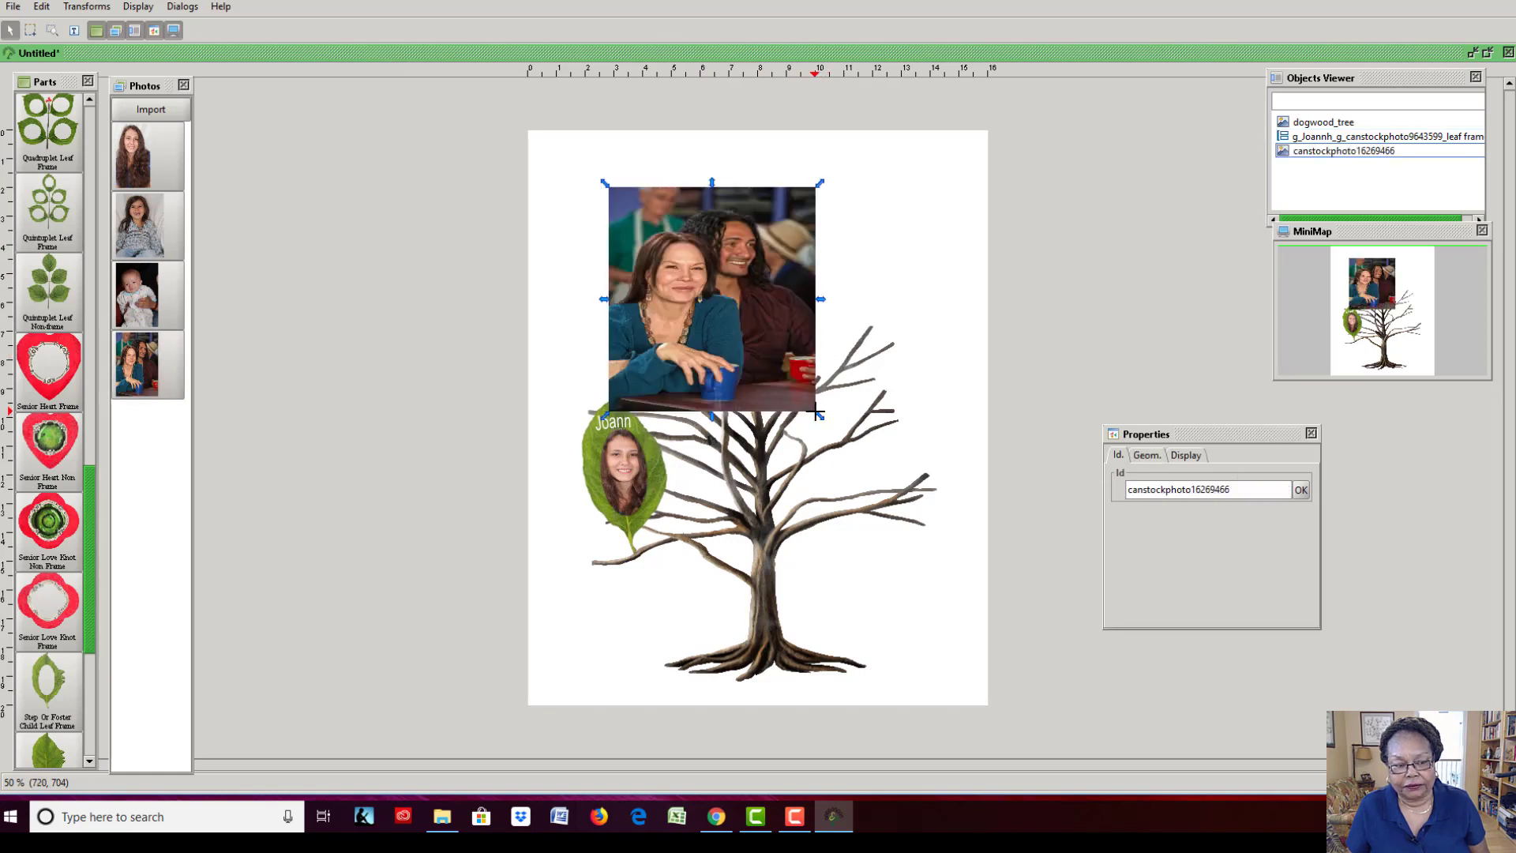
Add a Senior Heart Frame beside the couple's photo and move it on top of the photo.
click(52, 364)
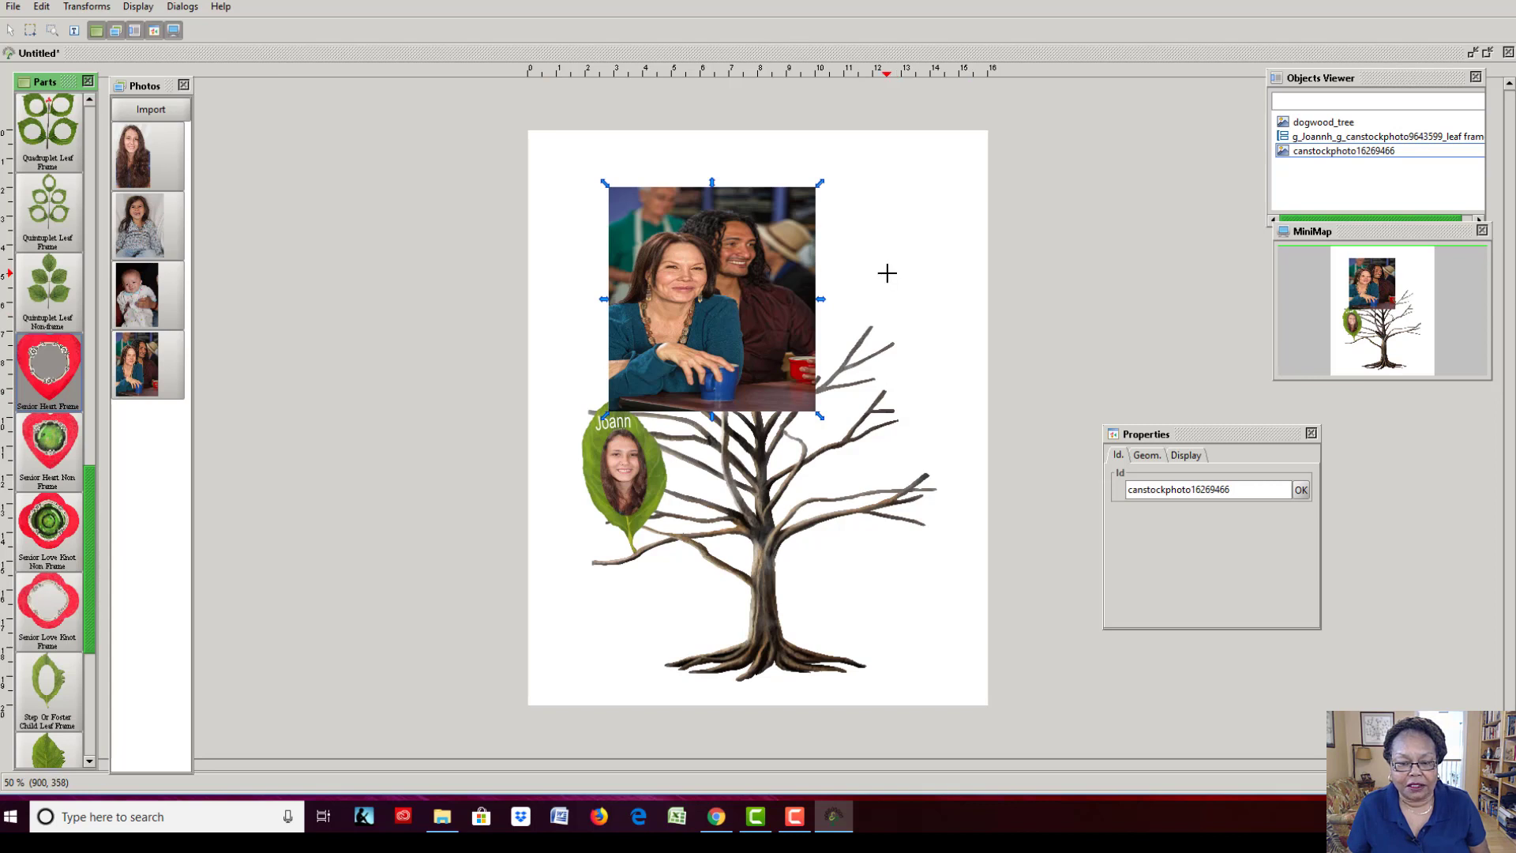
click(835, 258)
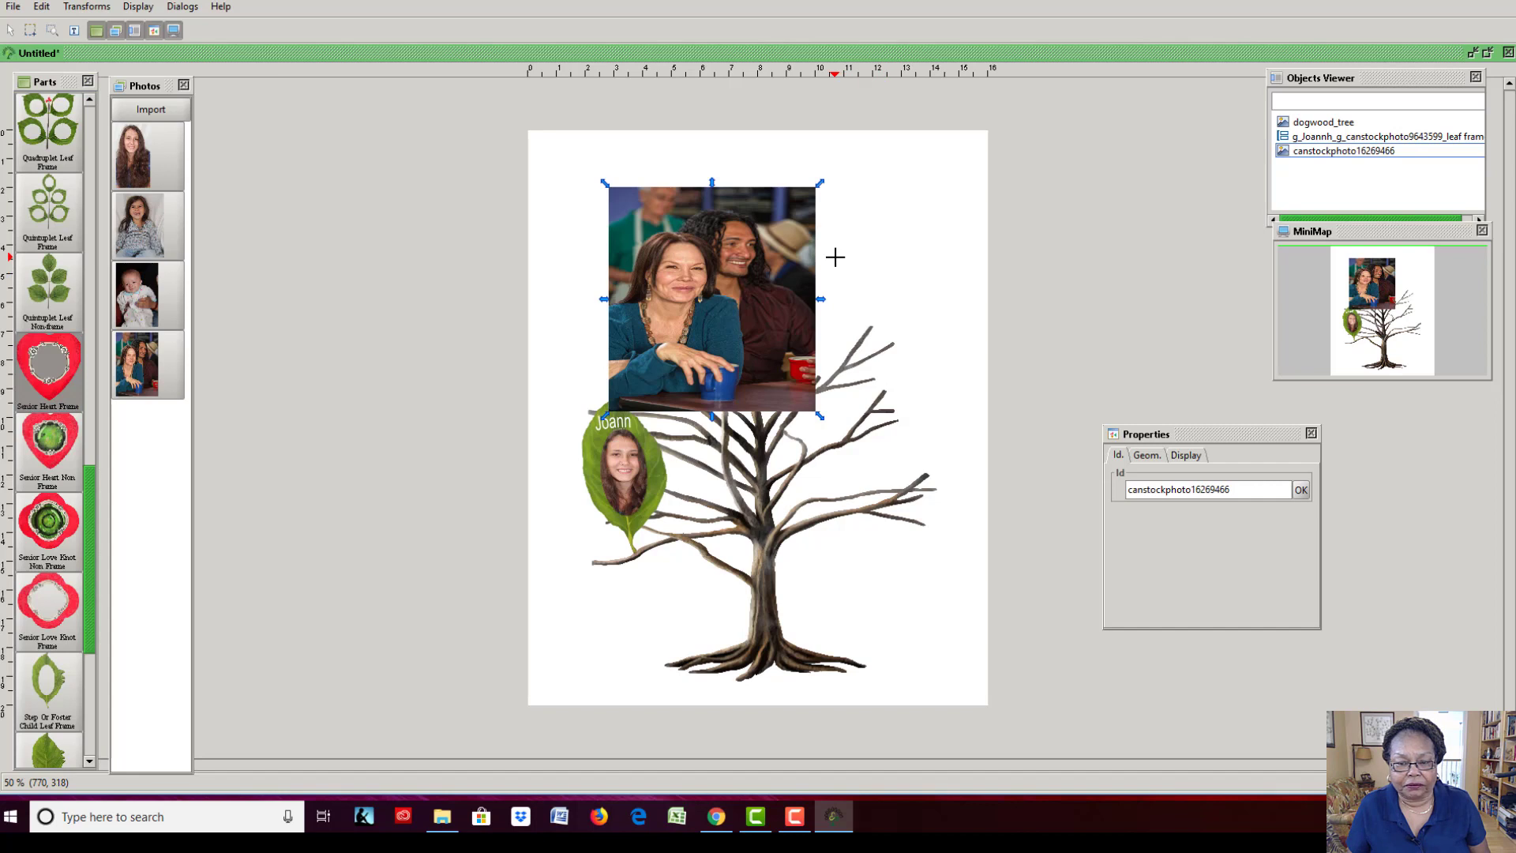
drag(835, 257, 1012, 518)
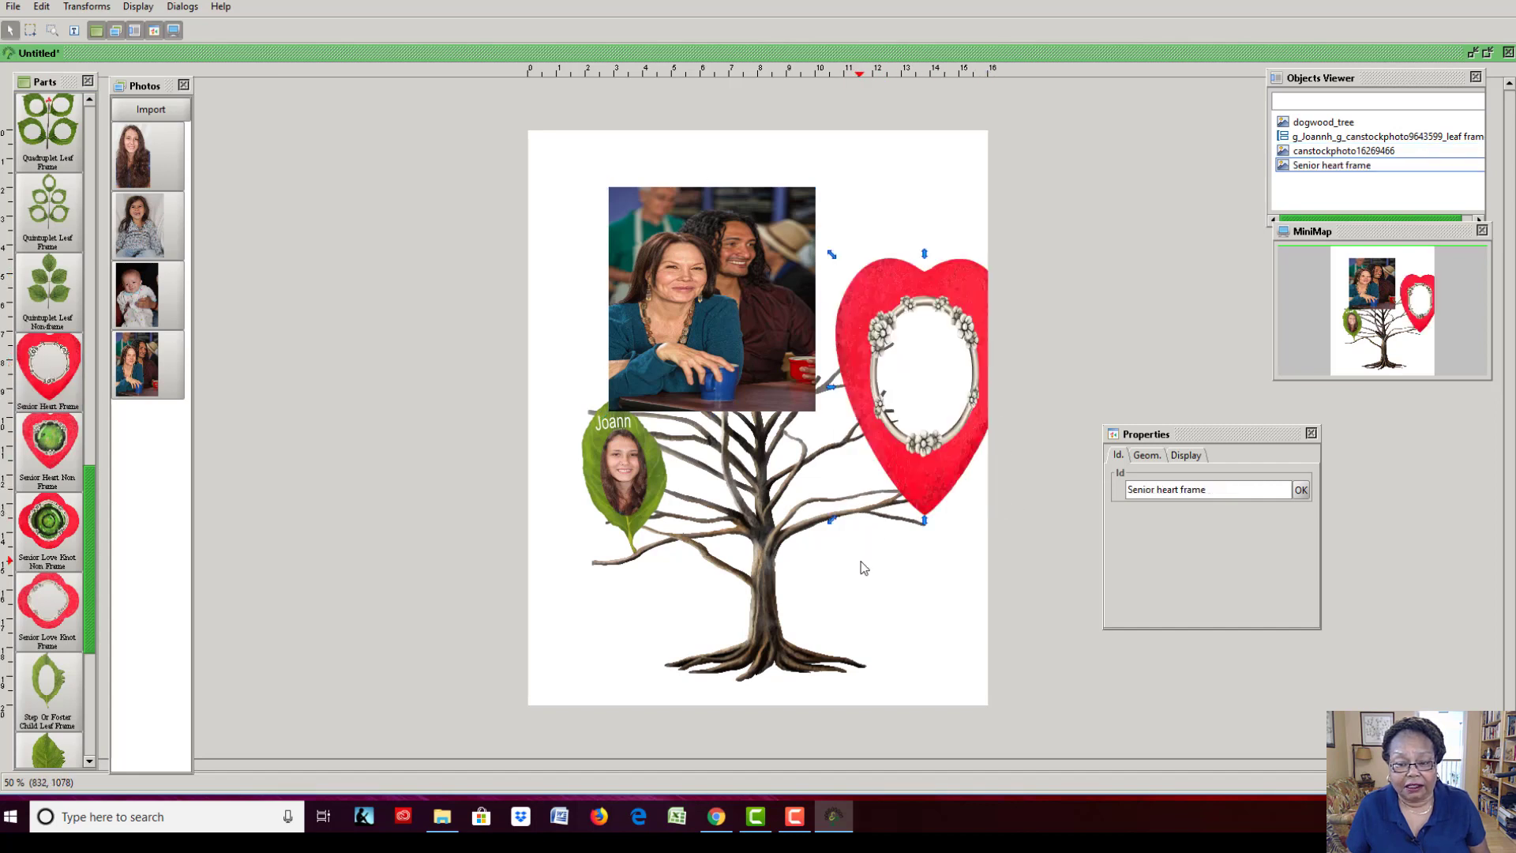
drag(886, 367, 669, 287)
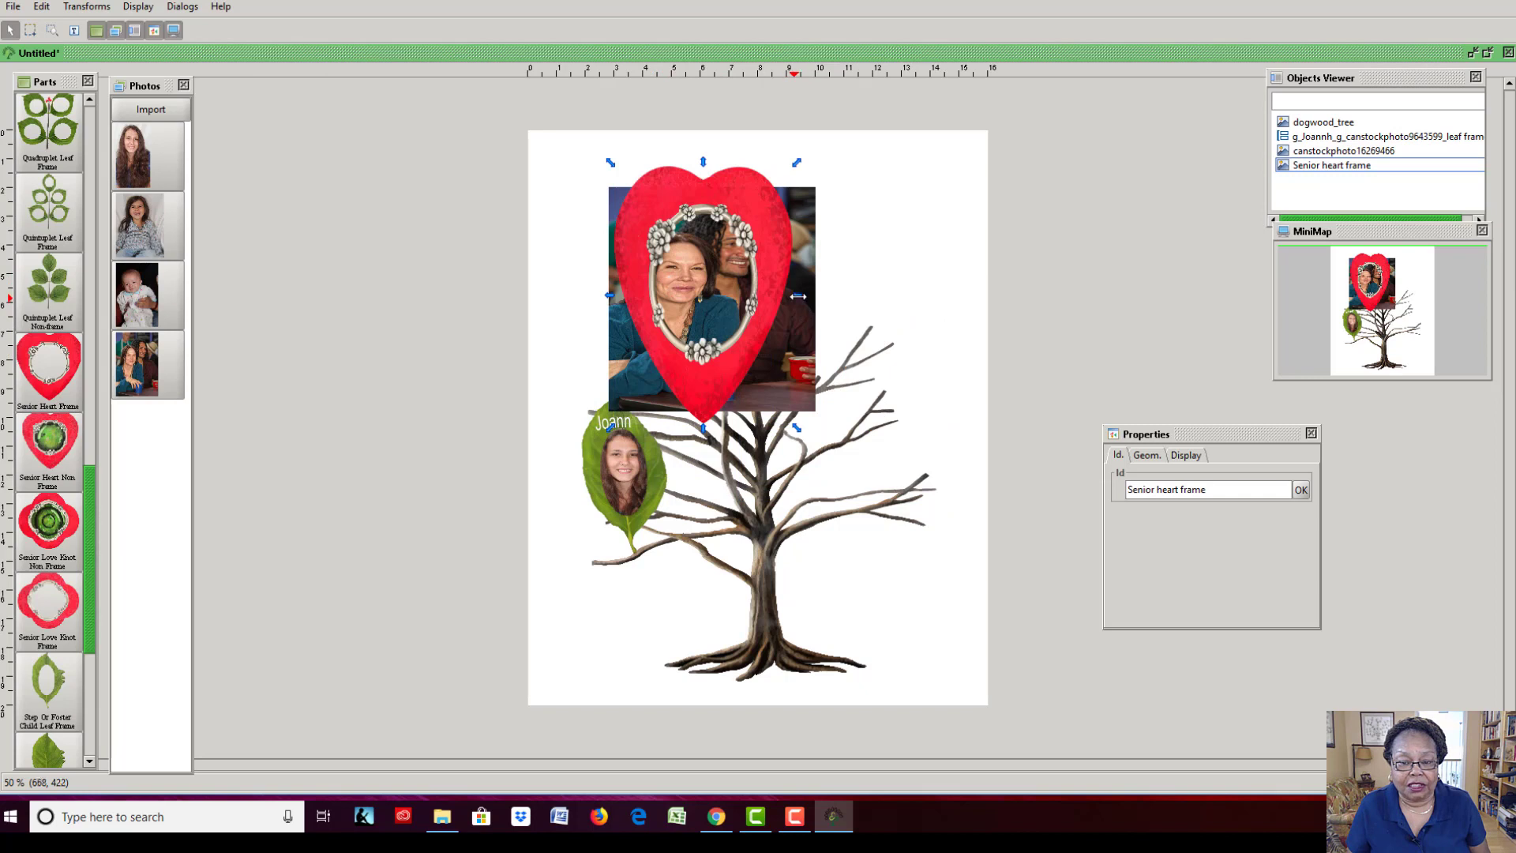
Widen the heart frame on both sides and position its opening over the couple's faces.
drag(799, 295, 865, 307)
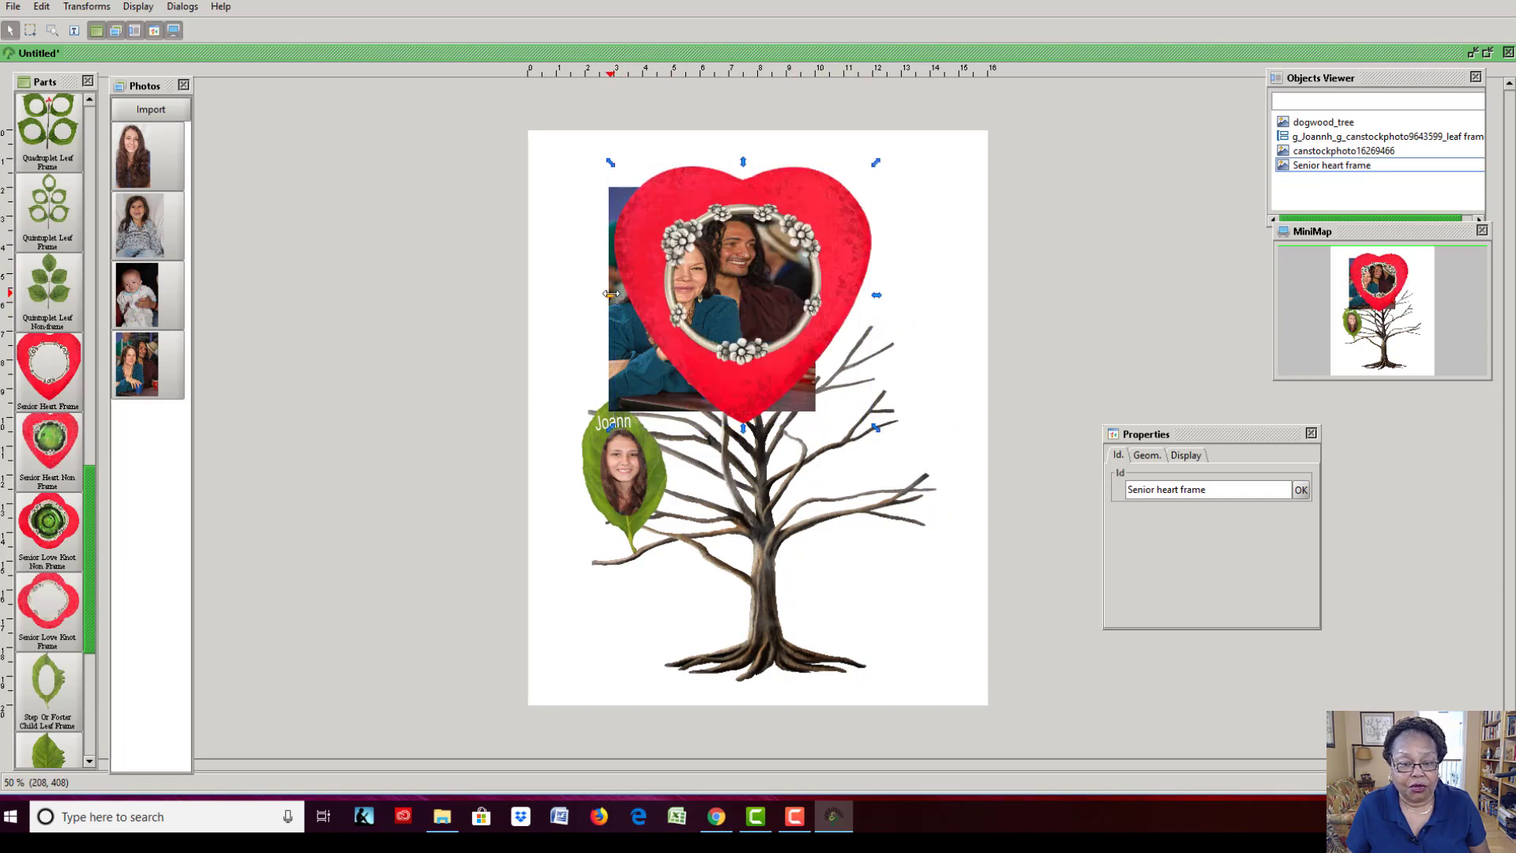
drag(604, 294, 567, 294)
drag(730, 384, 723, 373)
click(725, 378)
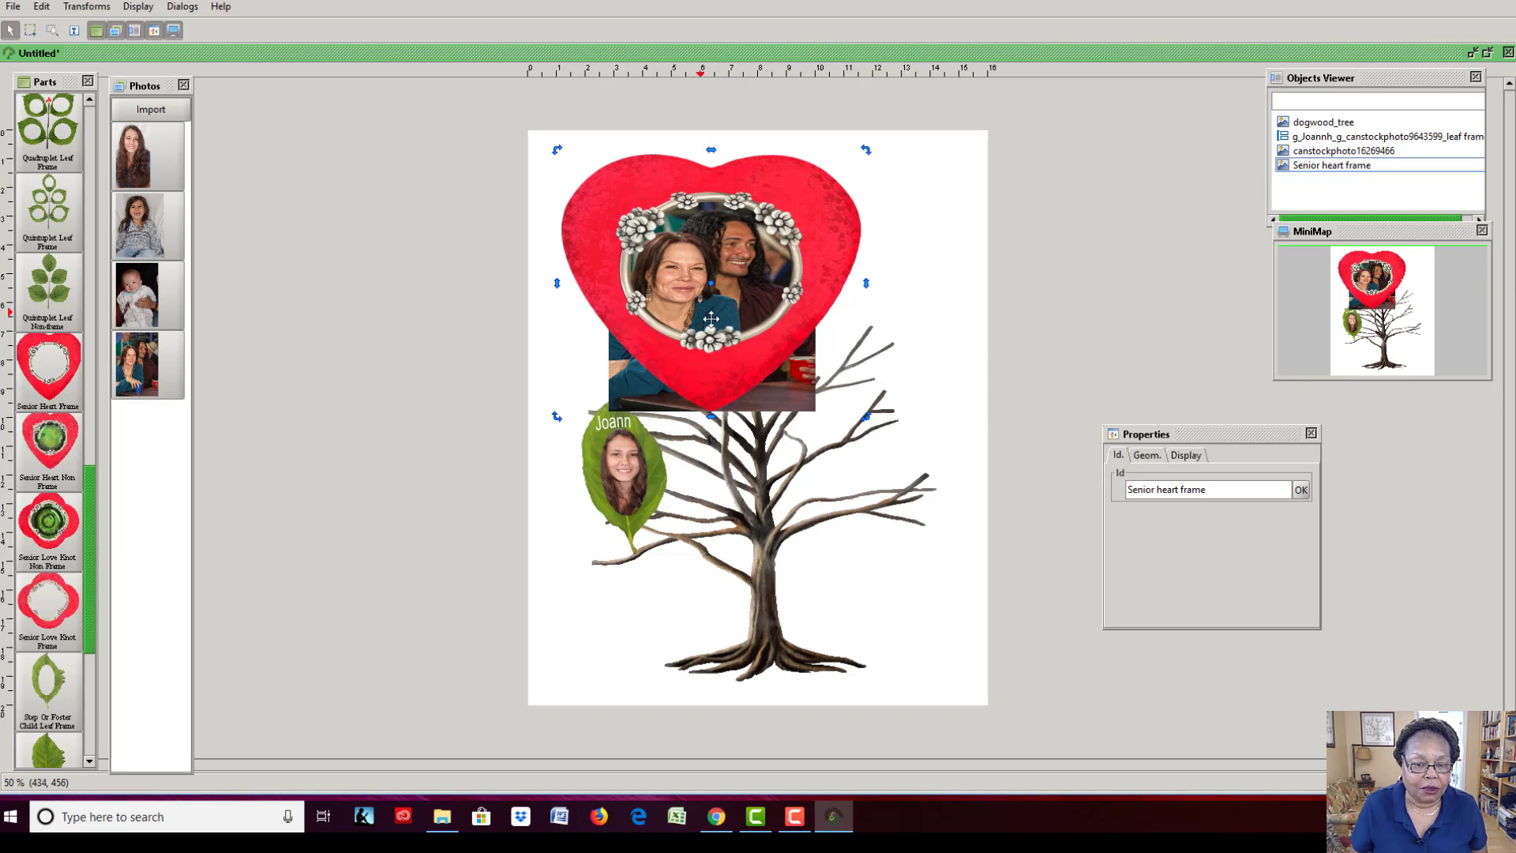
drag(720, 341, 697, 349)
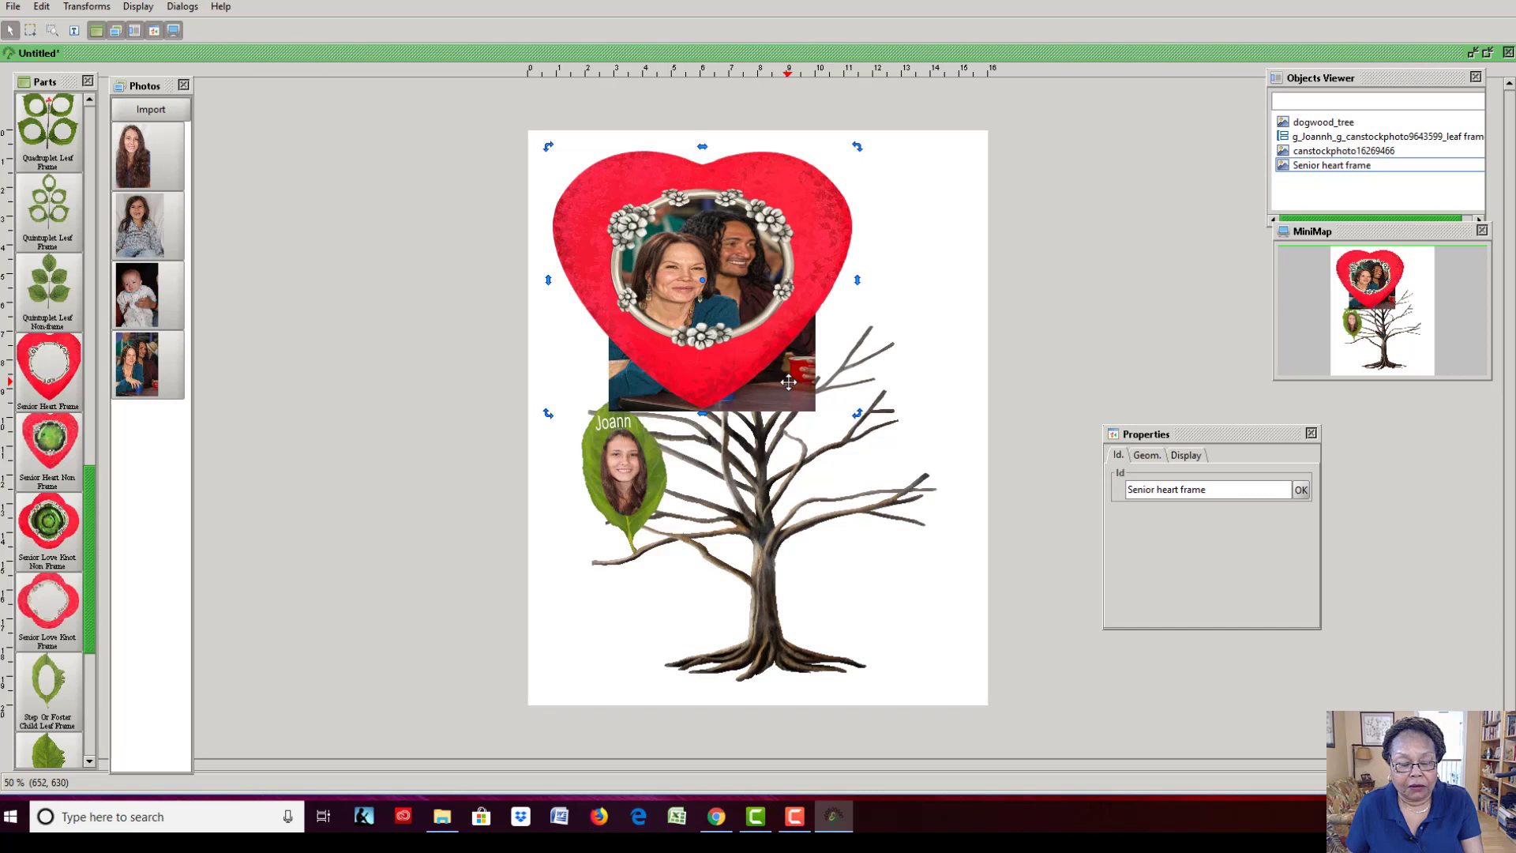
Resize the heart frame to a shorter, slightly narrower shape and reposition its opening over the couple's faces.
key(Escape)
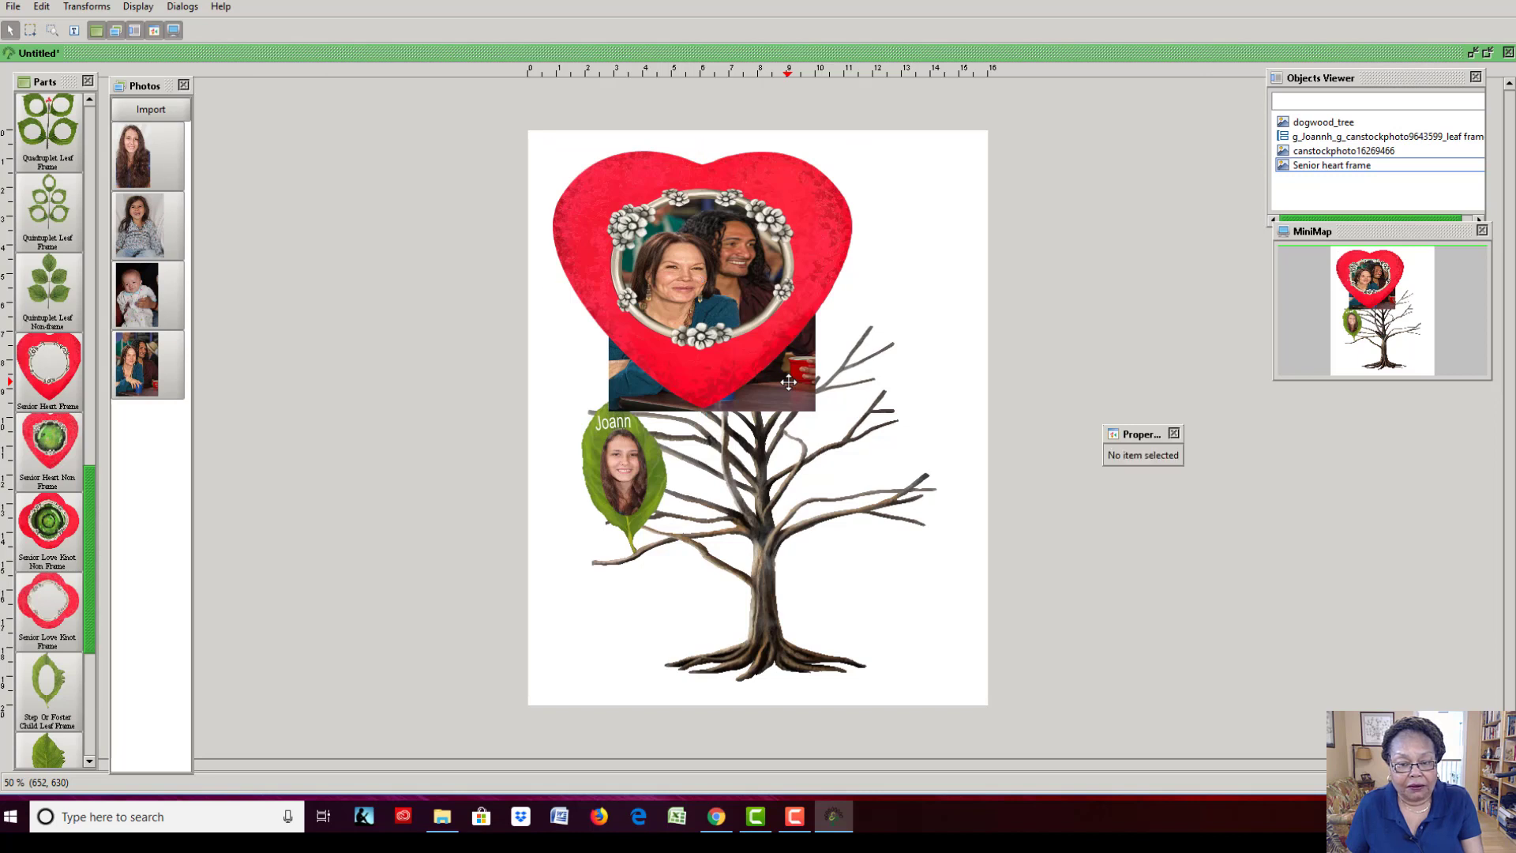
click(788, 382)
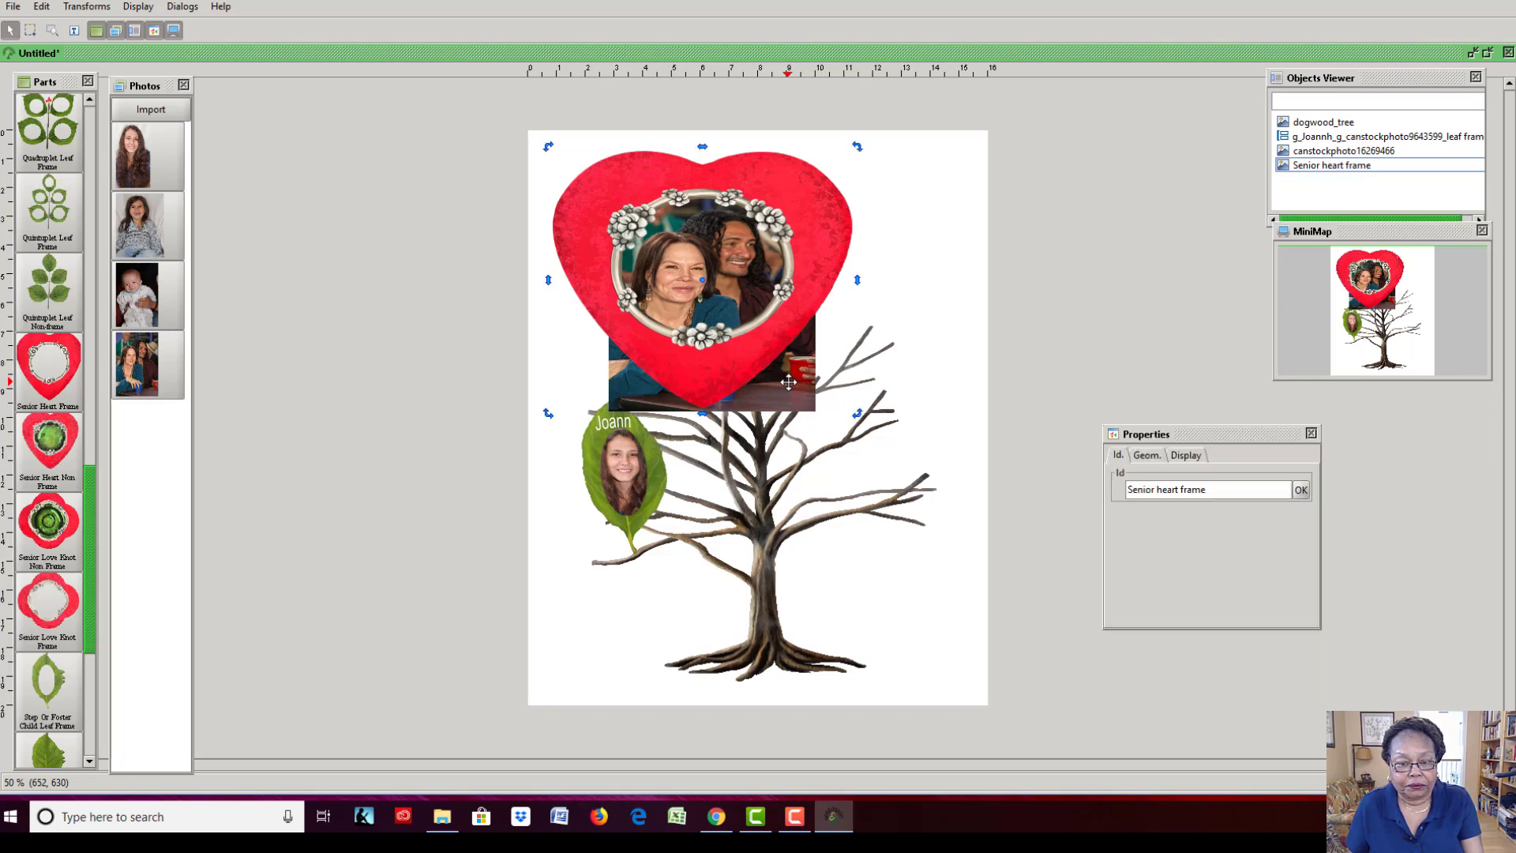
key(Escape)
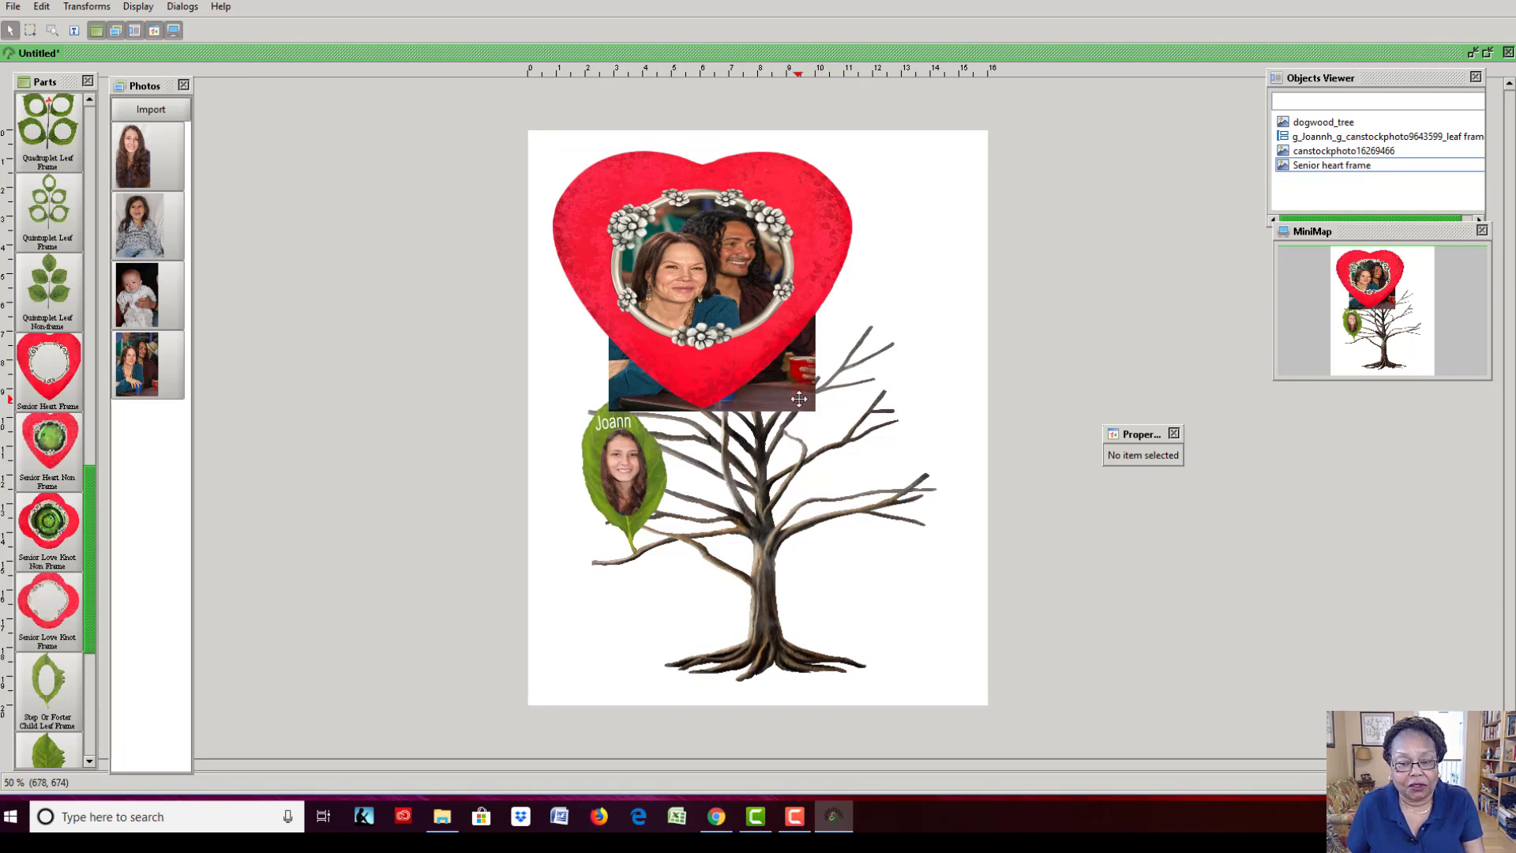
click(802, 397)
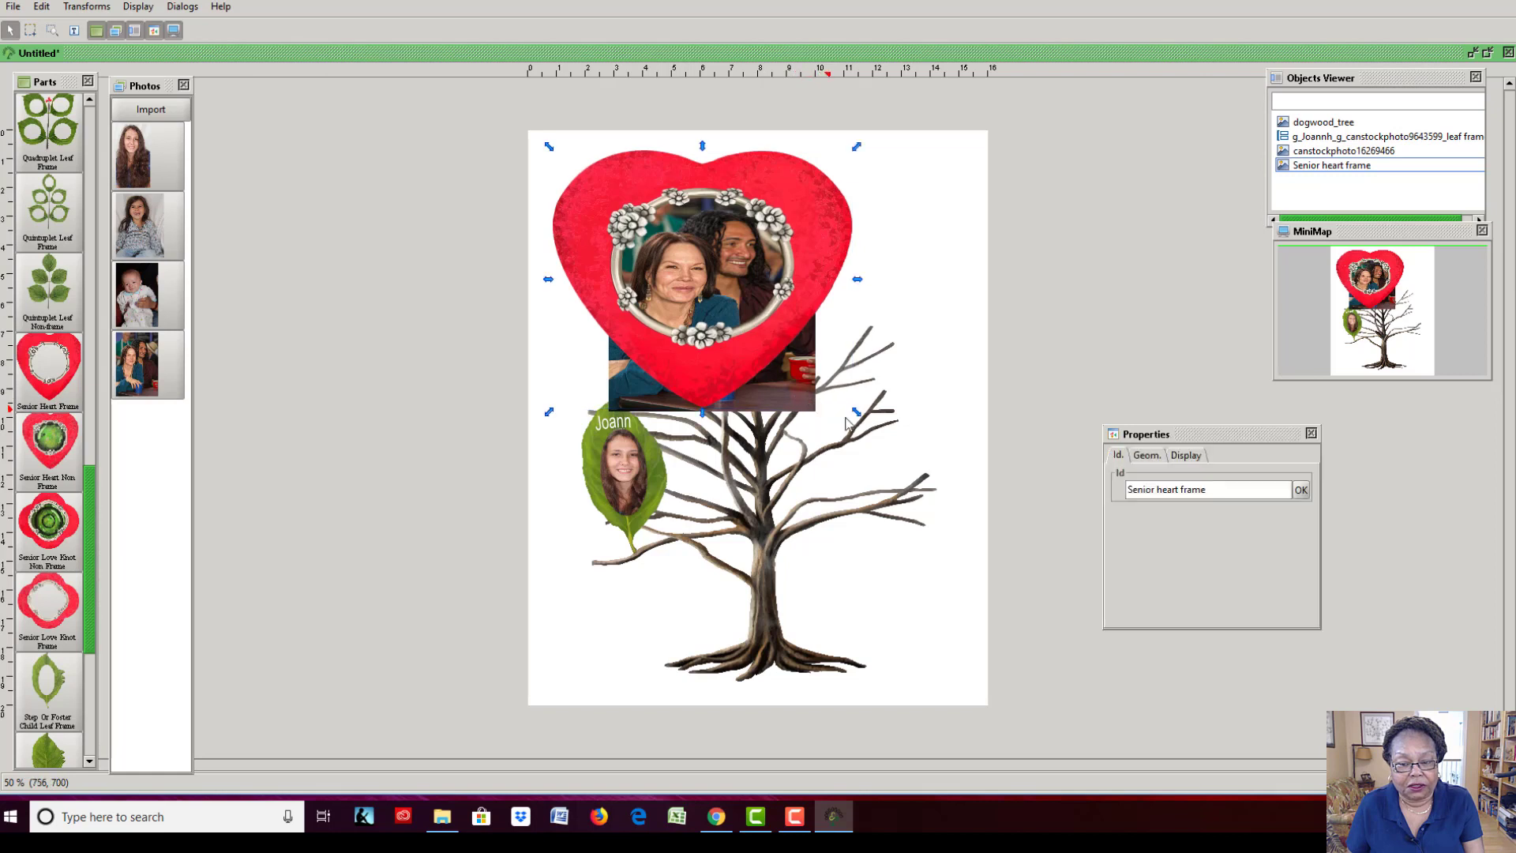
drag(855, 412, 893, 471)
click(786, 383)
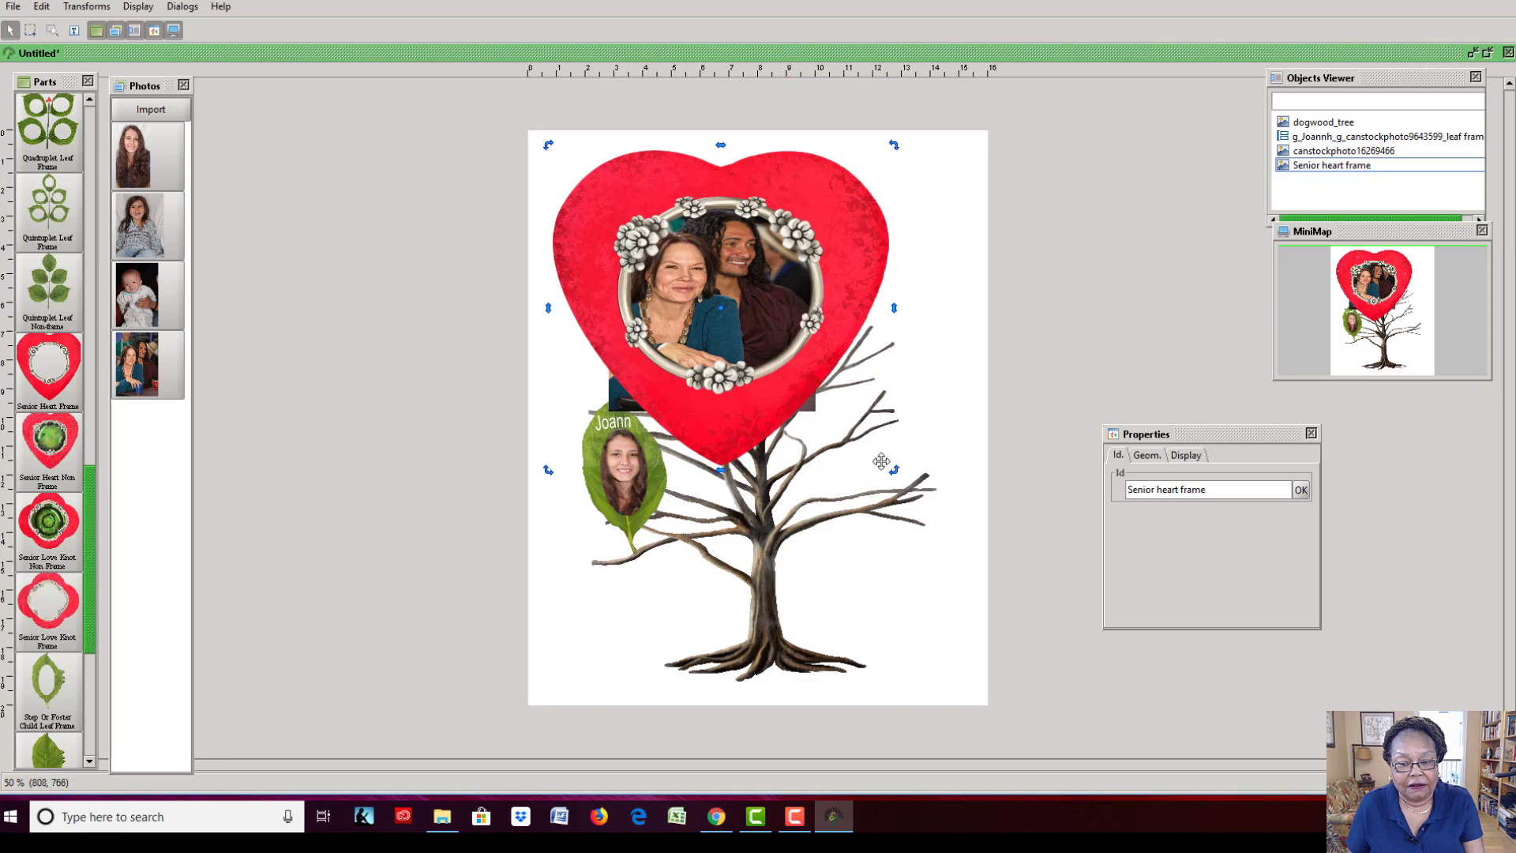
click(895, 472)
drag(891, 468, 839, 362)
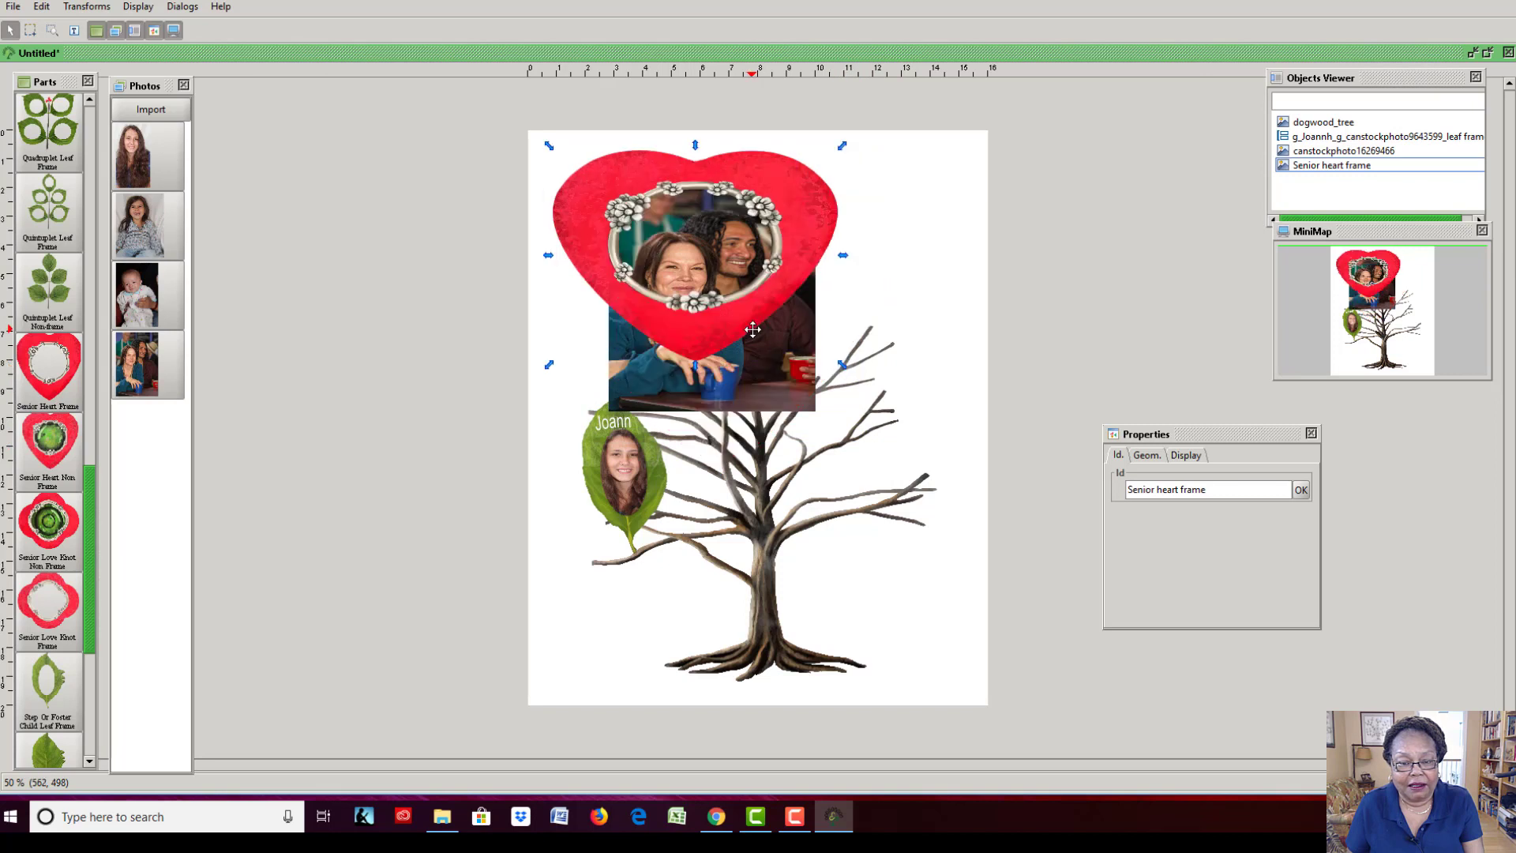
drag(754, 330, 760, 343)
Enlarge the couple's photo behind the heart frame and shift the frame to the right over both faces.
click(801, 401)
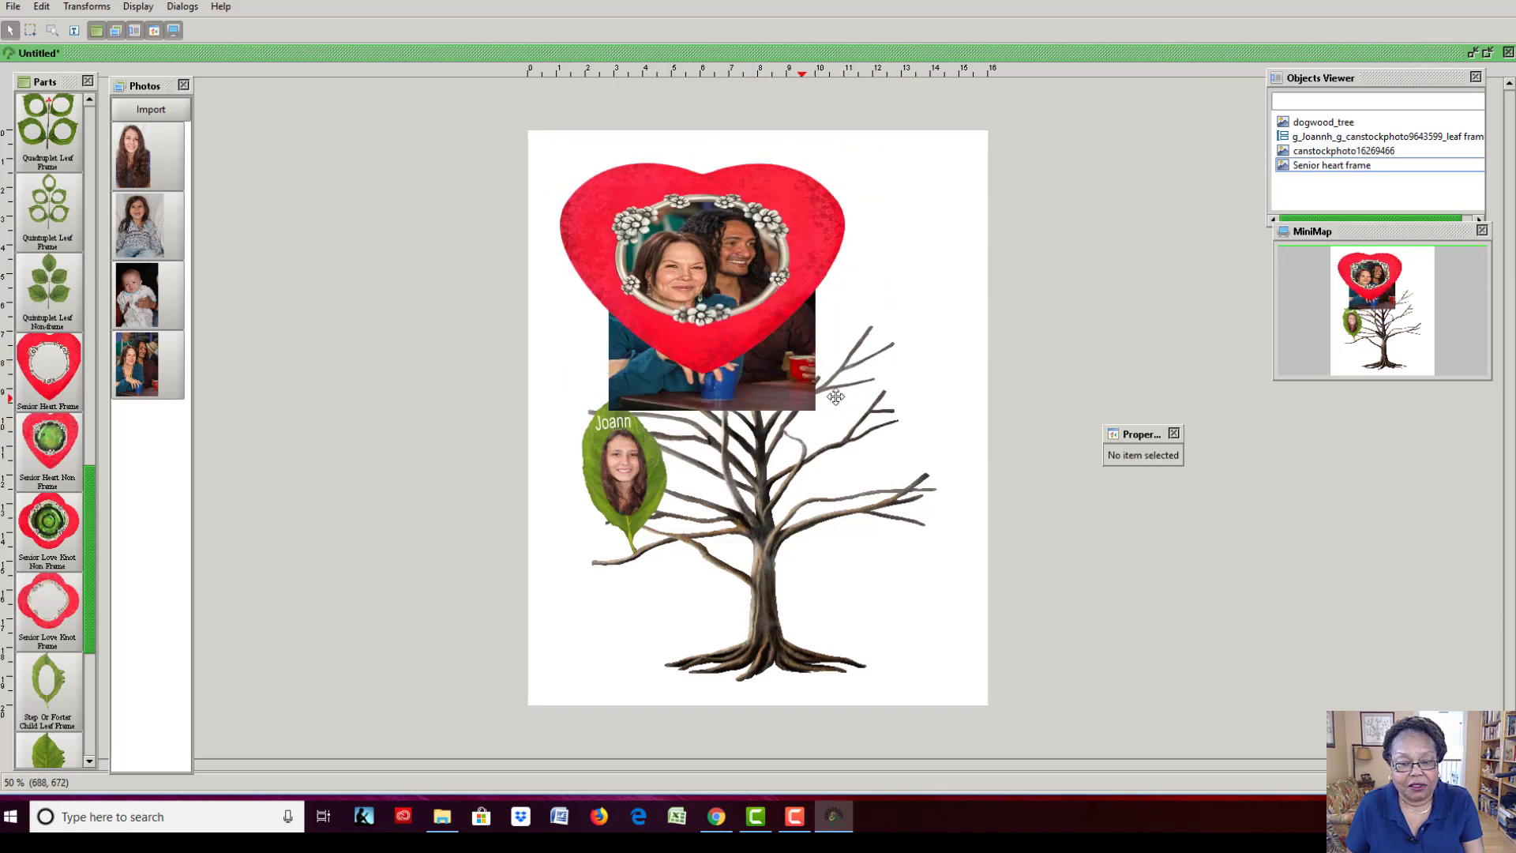
click(801, 402)
drag(816, 411, 858, 465)
drag(818, 414, 816, 404)
drag(750, 330, 763, 335)
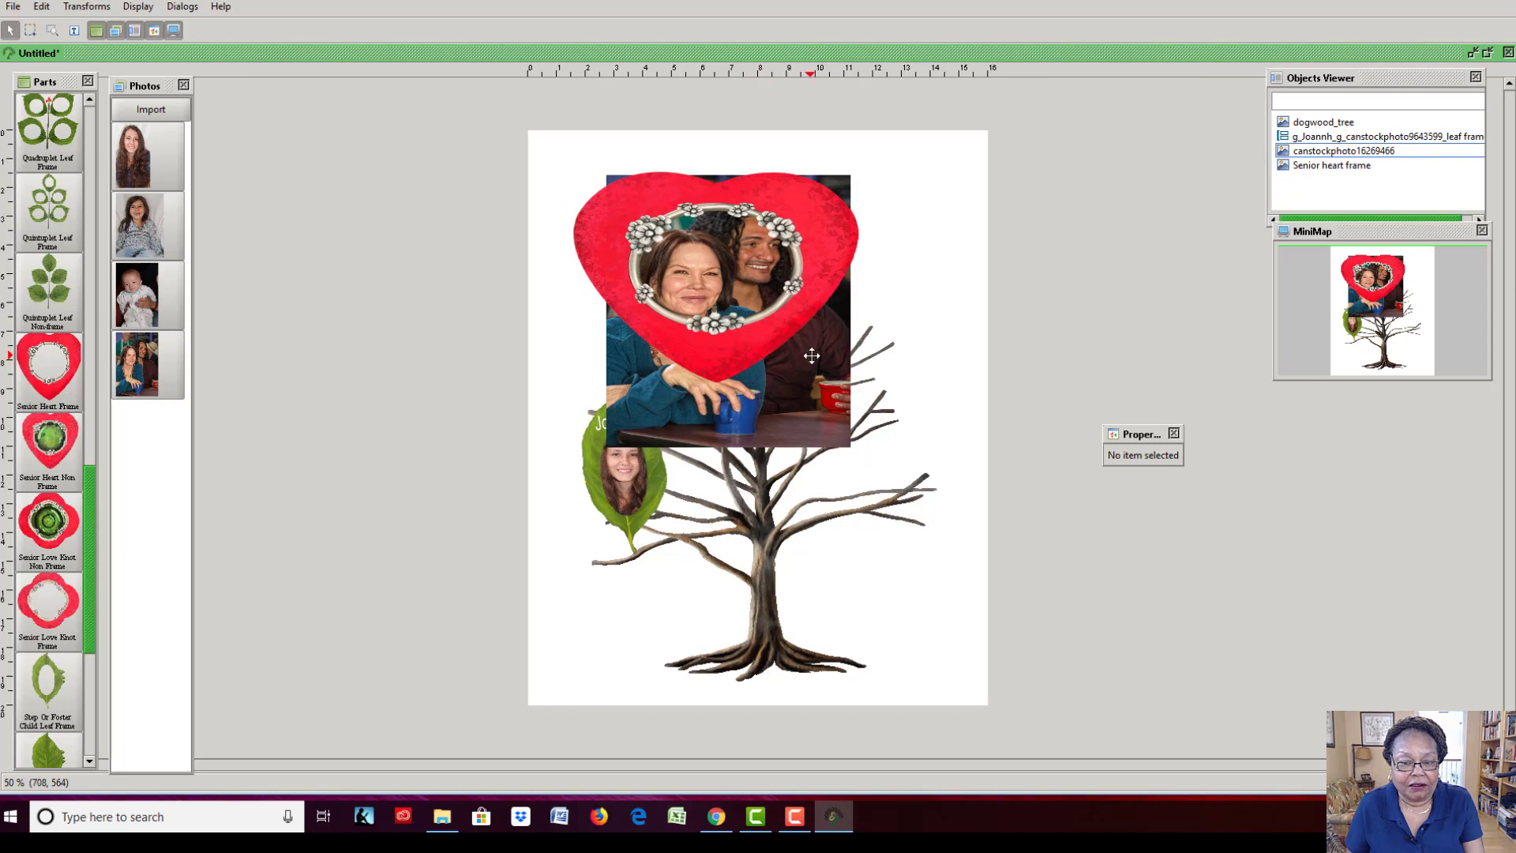
drag(745, 339, 758, 341)
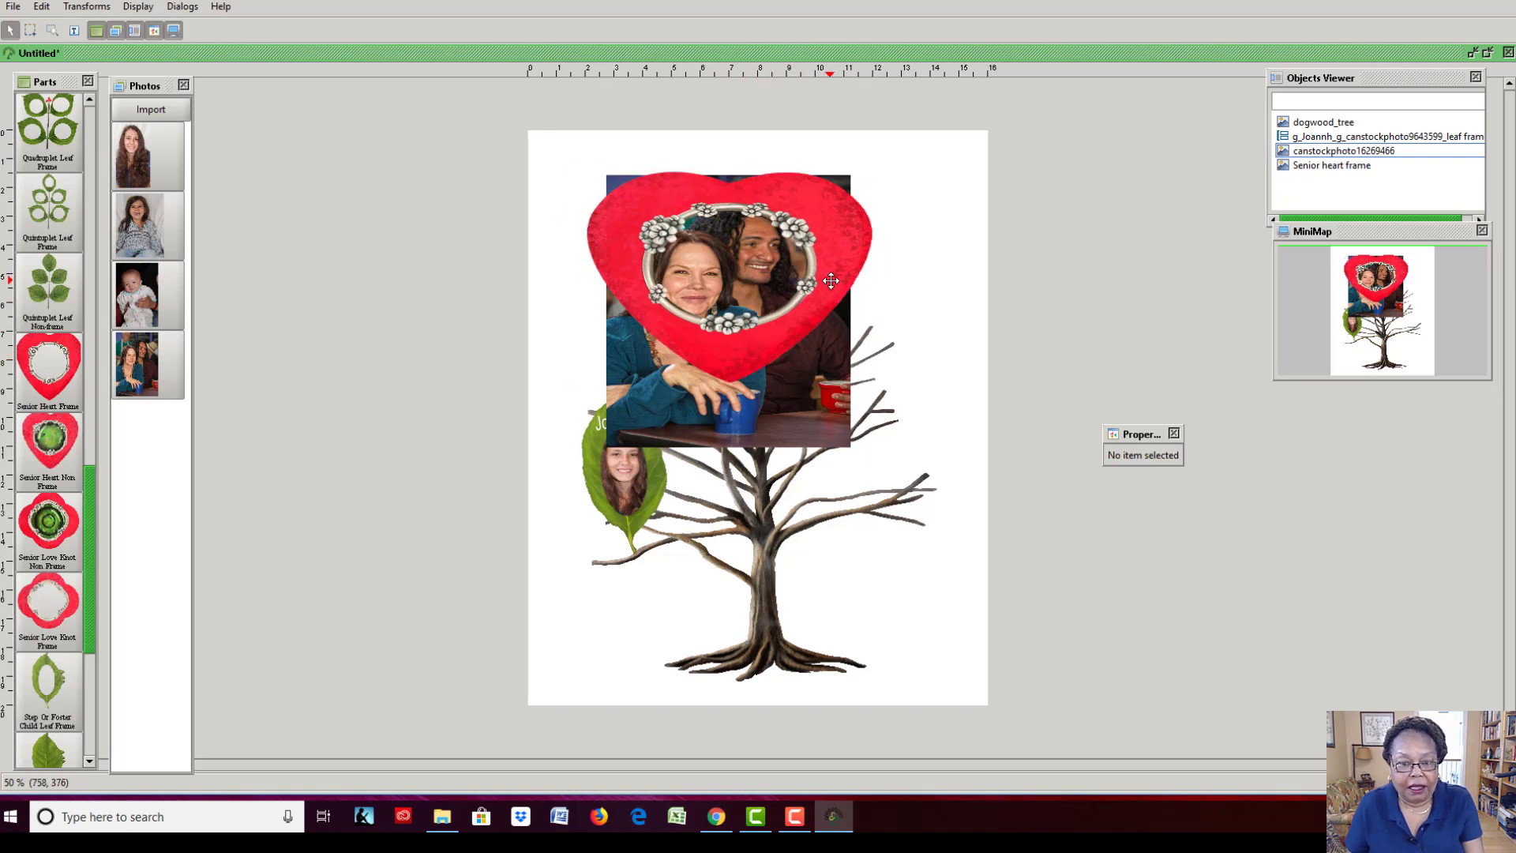
click(742, 272)
Reduce the couple's photo slightly and move the heart frame up and left to fit both faces in its opening.
click(839, 432)
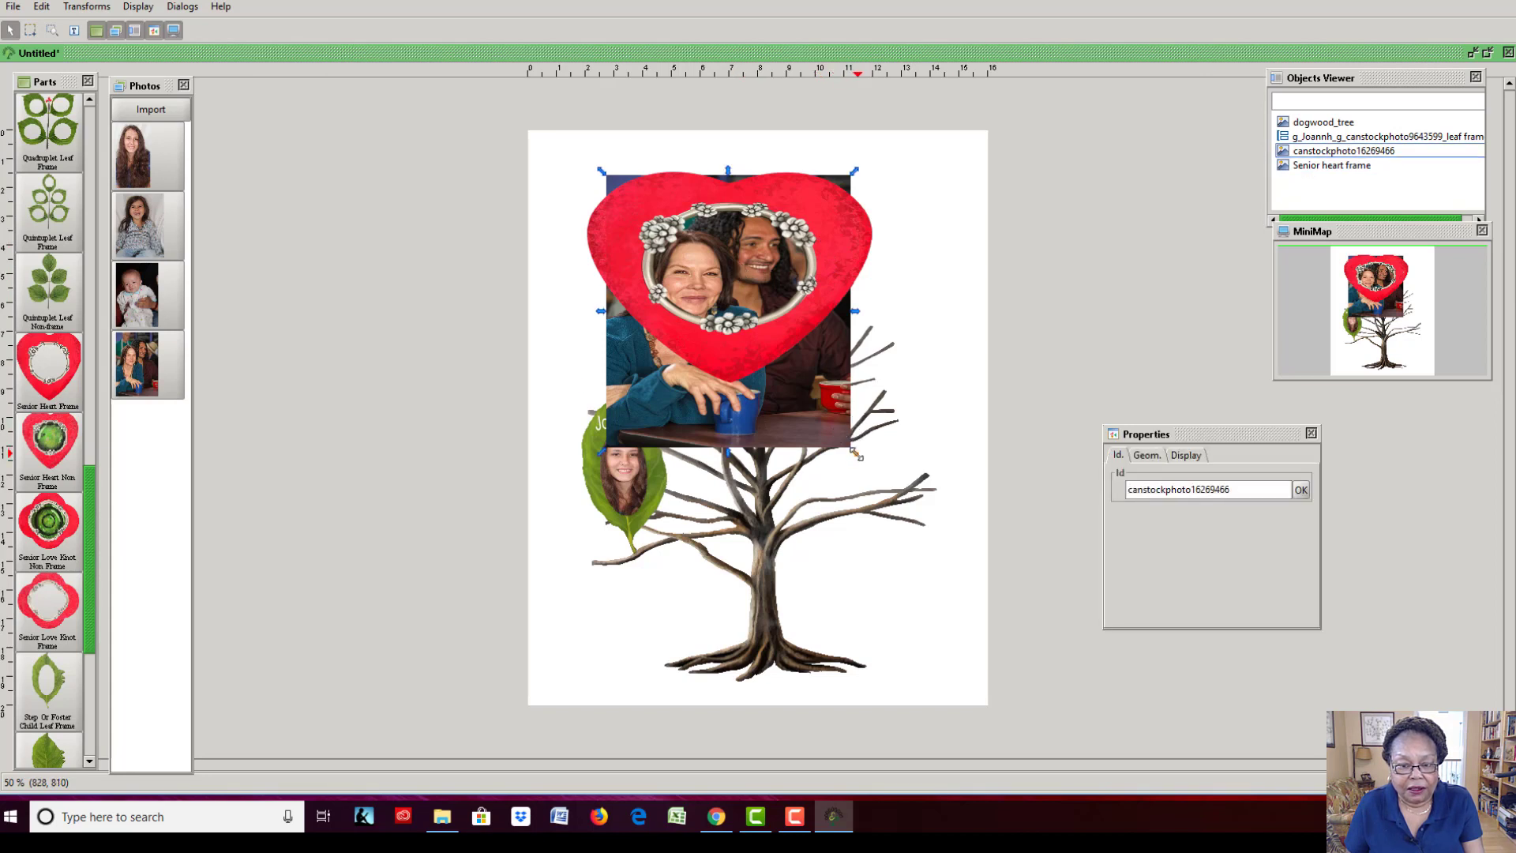
drag(855, 452, 843, 421)
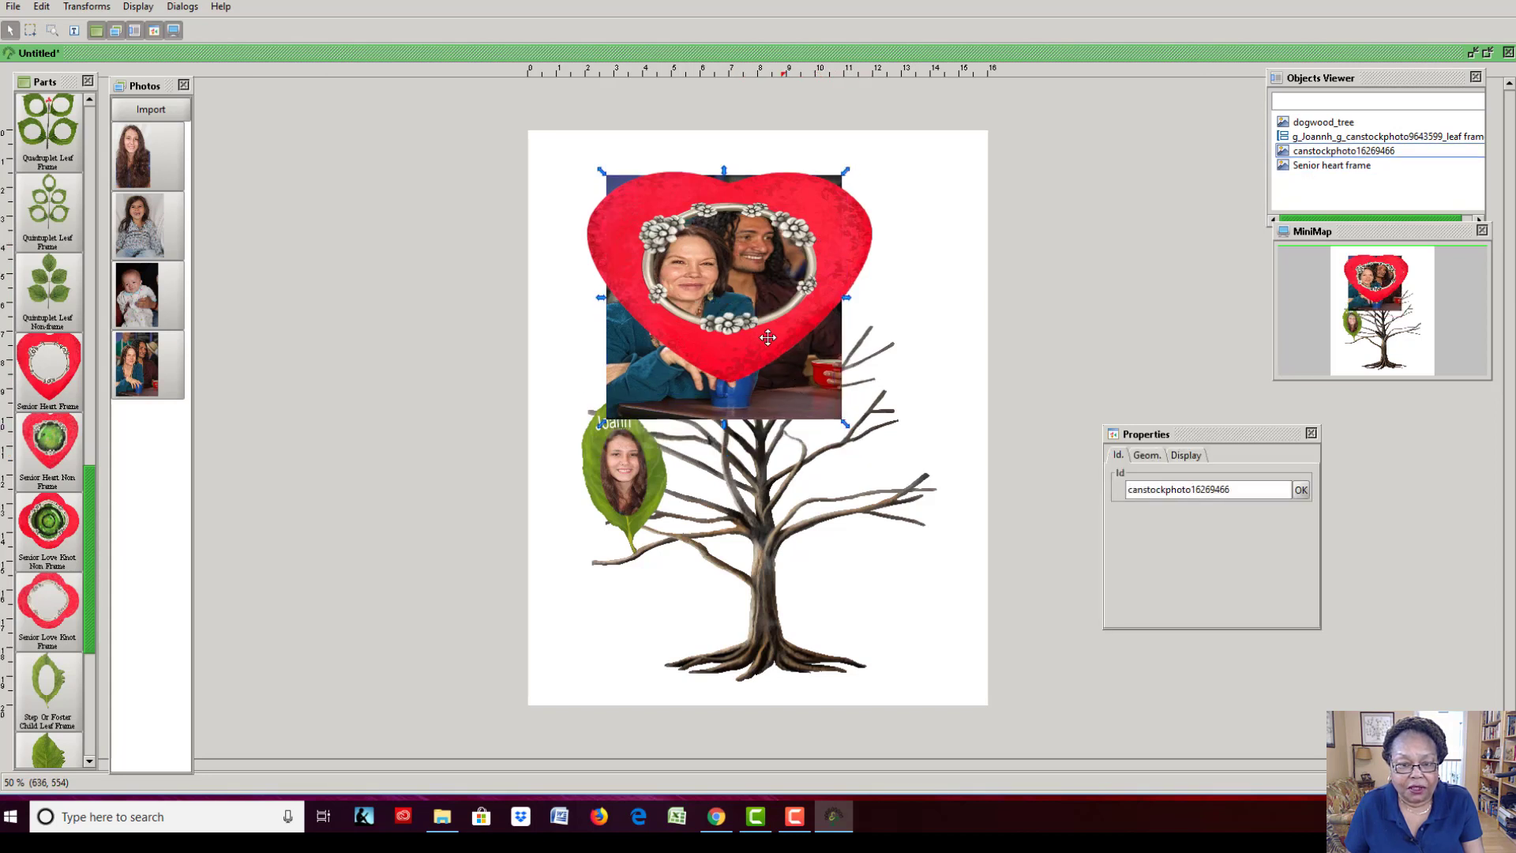
mouse_move(743, 283)
mouse_down()
mouse_move(768, 293)
mouse_move(717, 269)
mouse_up()
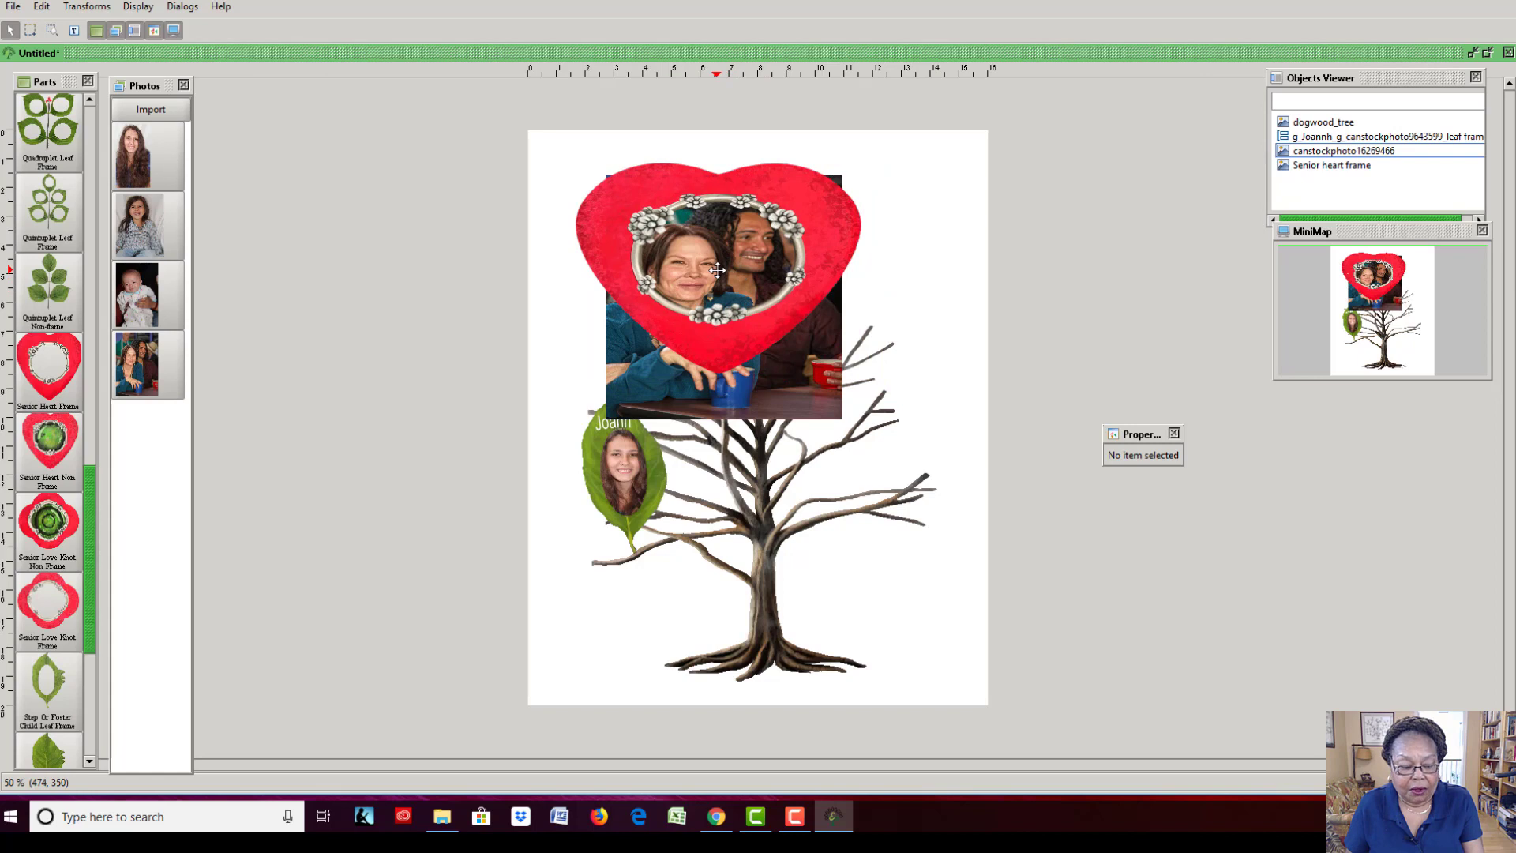
Cut the couple's photo edges to the heart frame with CutEdges, and group the photo with the frame.
click(761, 341)
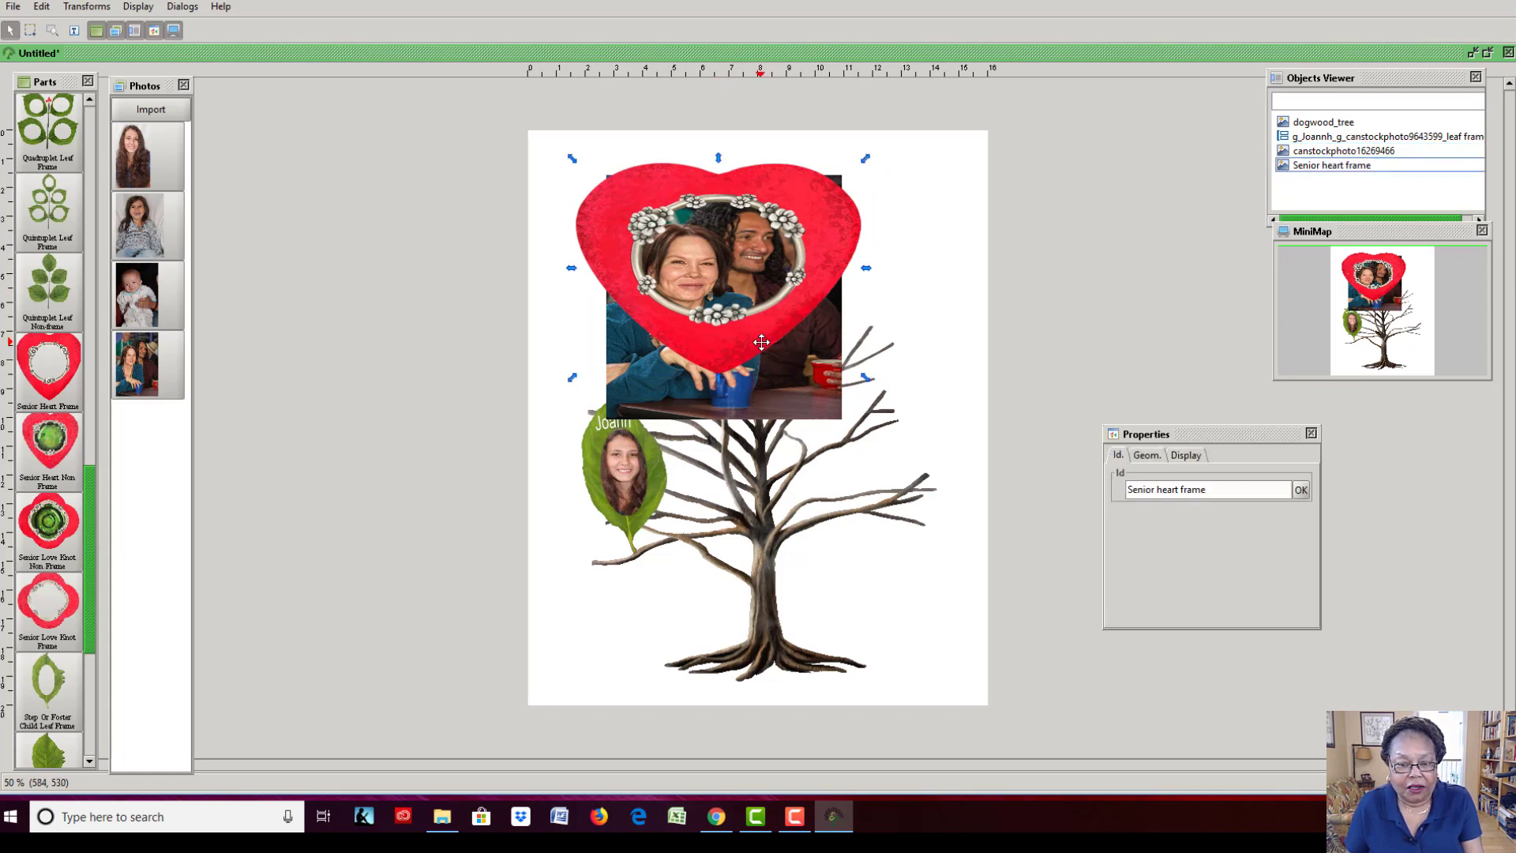
click(790, 388)
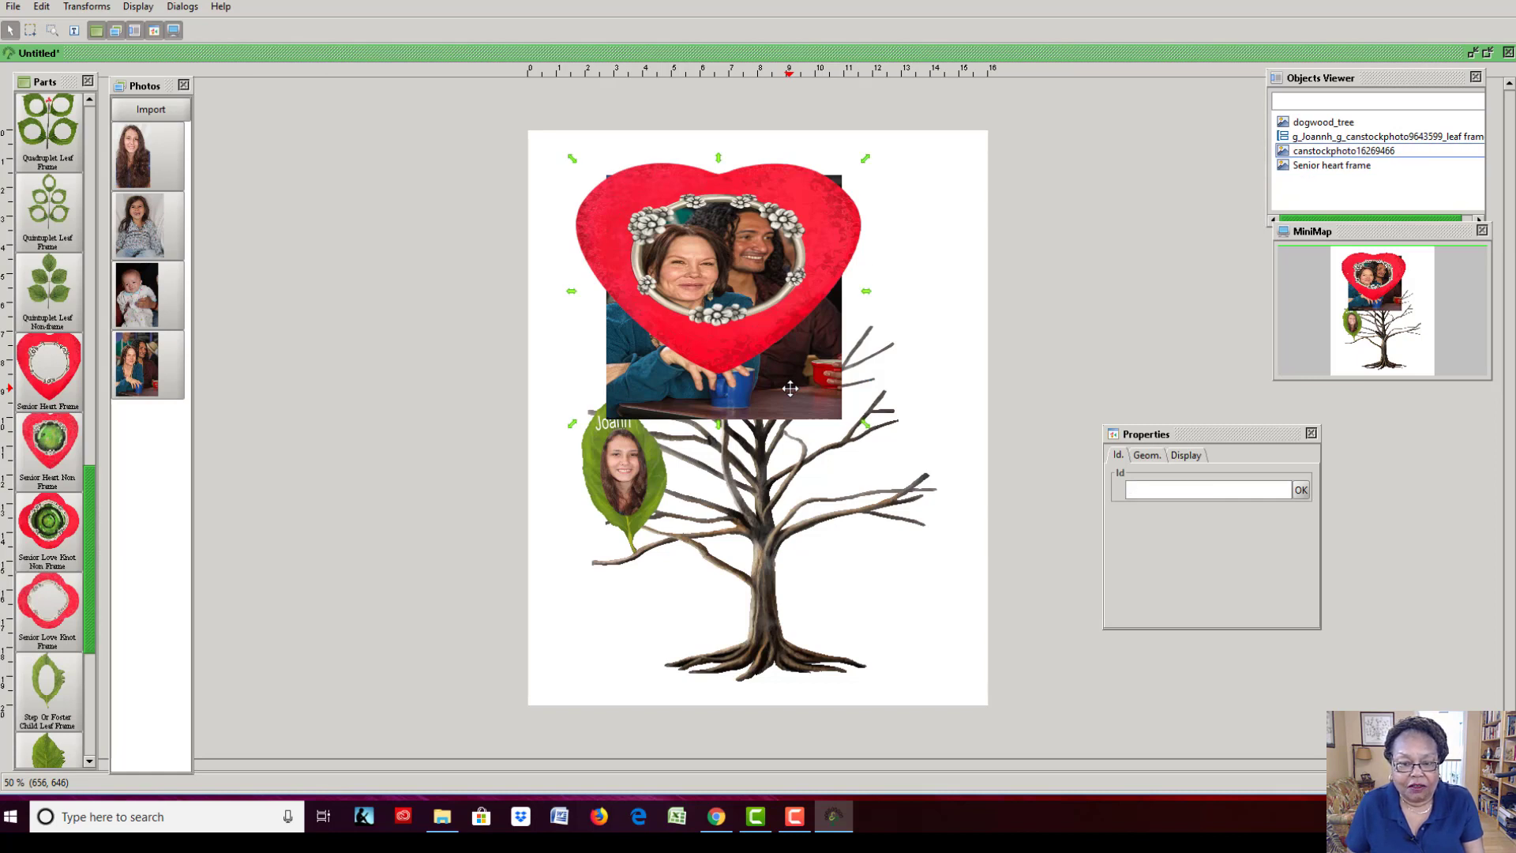
right_click(790, 387)
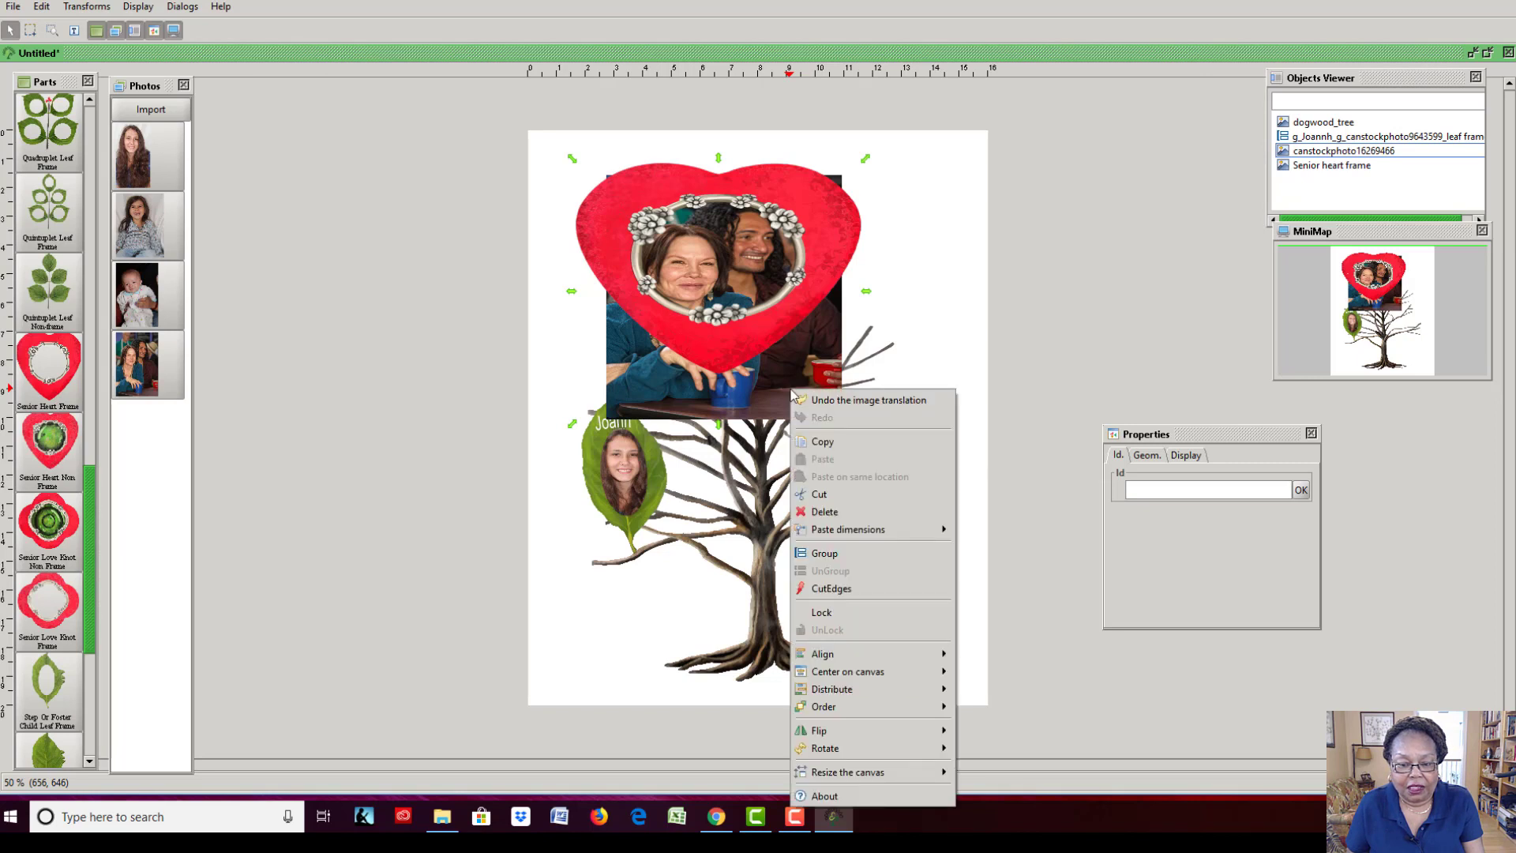
click(831, 588)
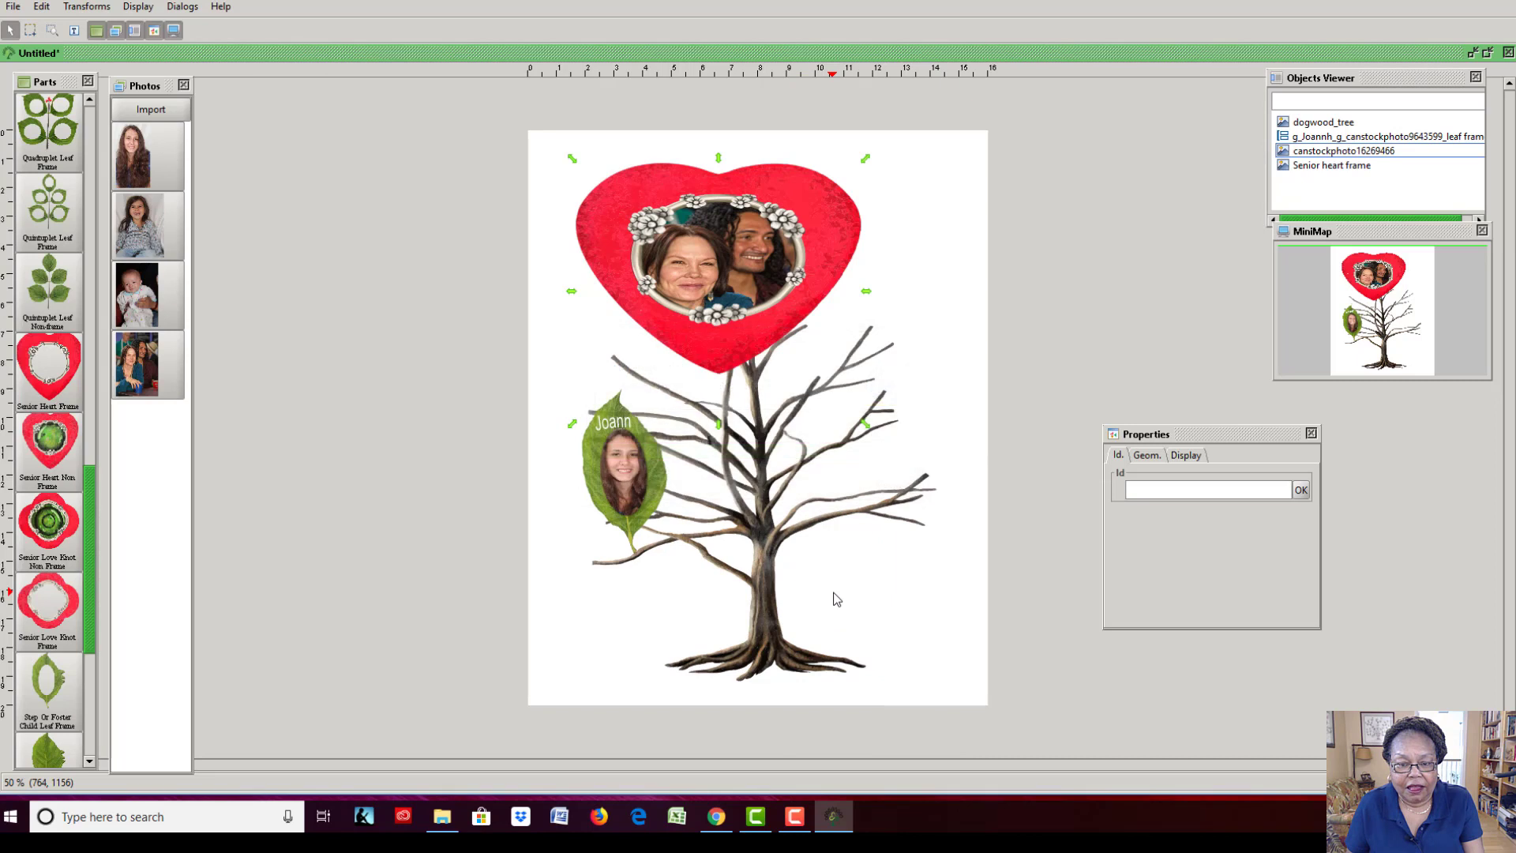
right_click(759, 308)
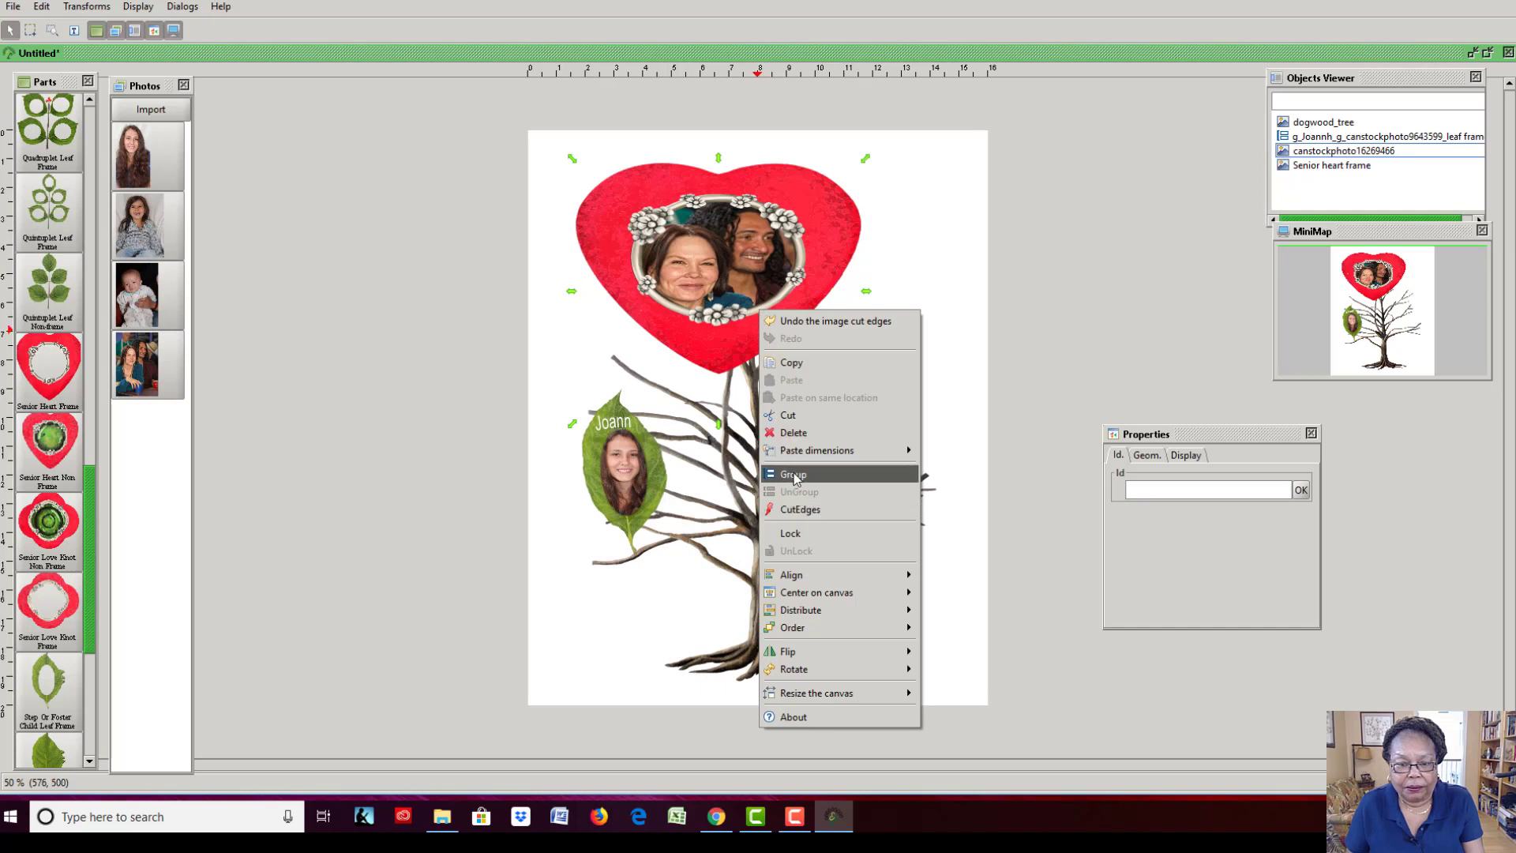
click(793, 475)
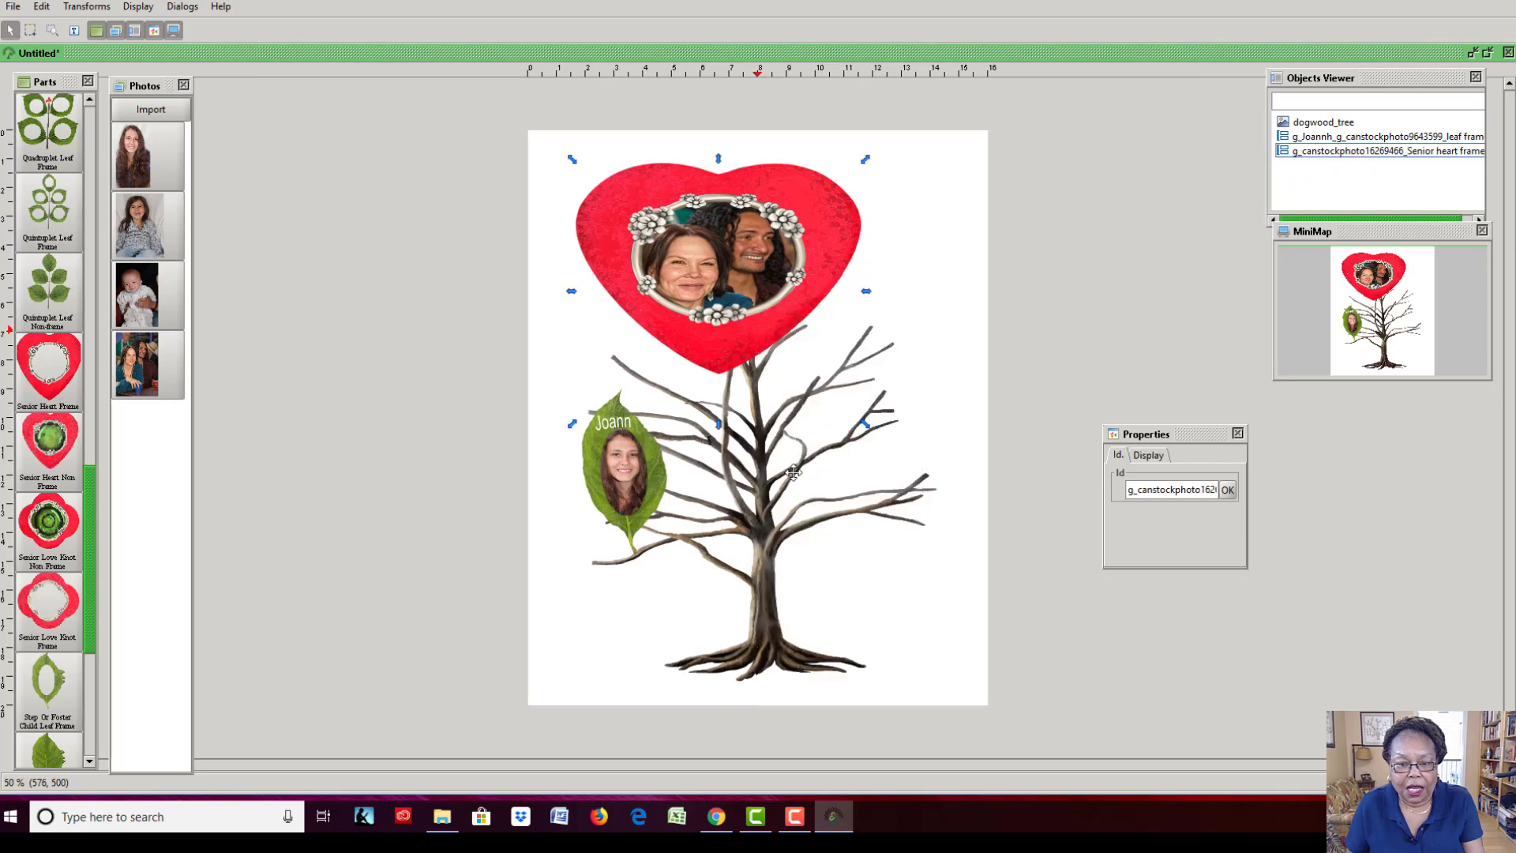
Shrink the grouped heart to about trunk scale and place it over the base of the tree trunk.
click(755, 344)
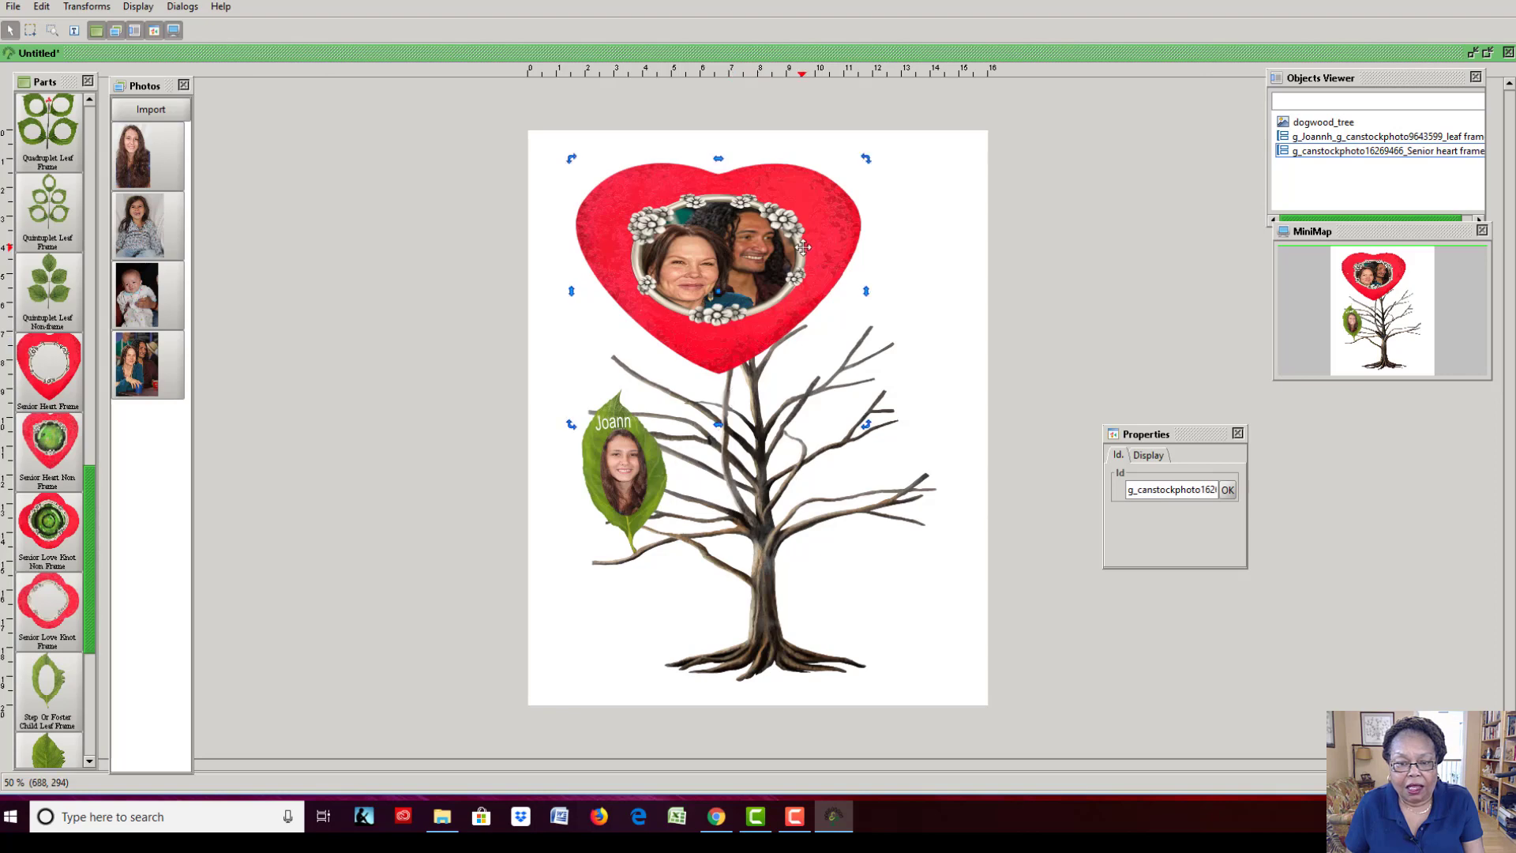
drag(802, 247, 853, 320)
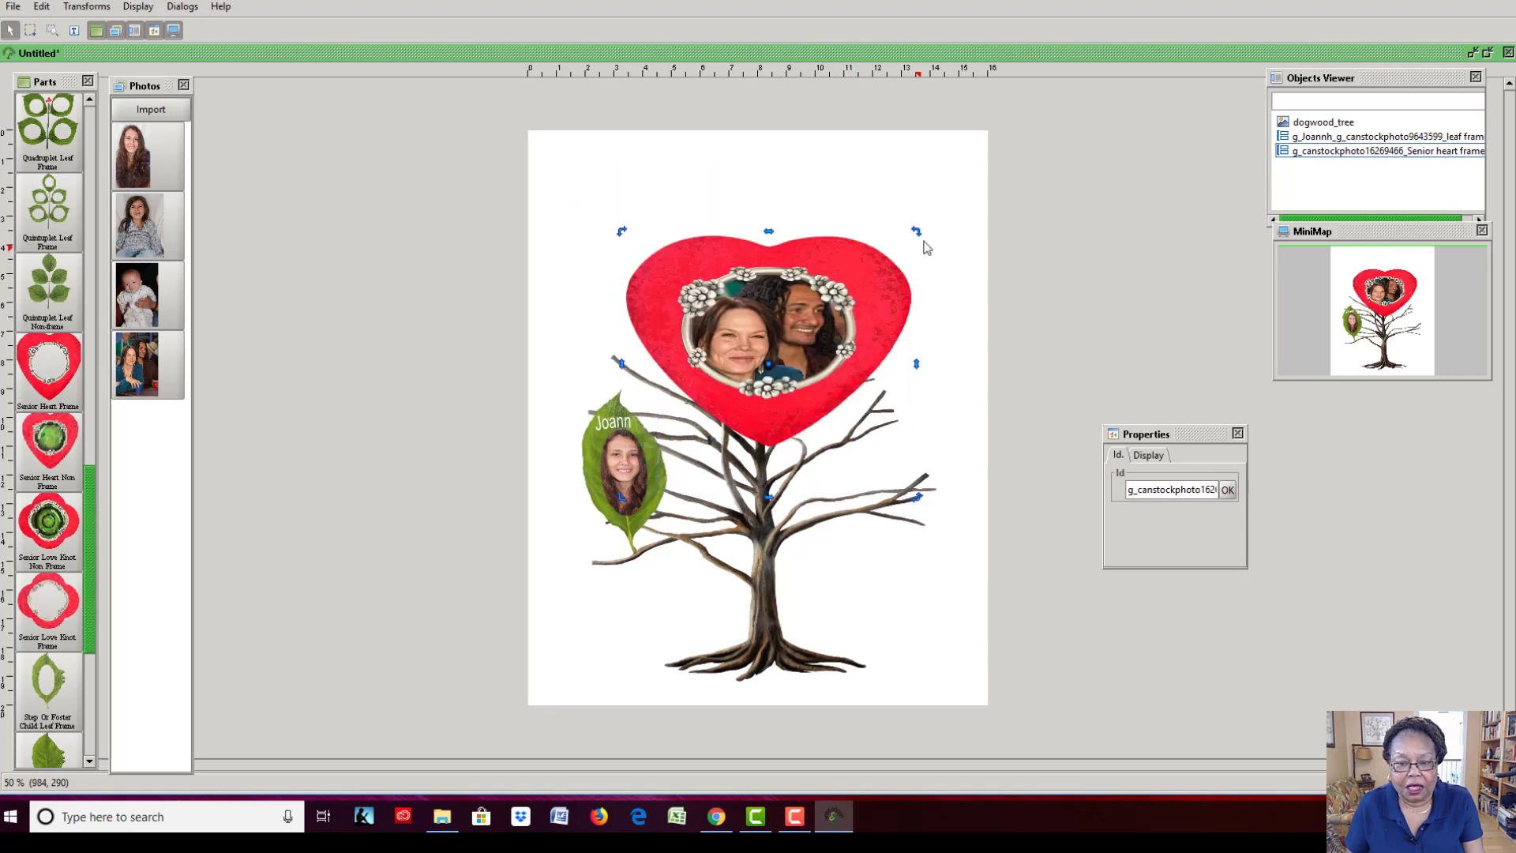
click(835, 259)
drag(905, 231, 832, 256)
drag(796, 368, 837, 592)
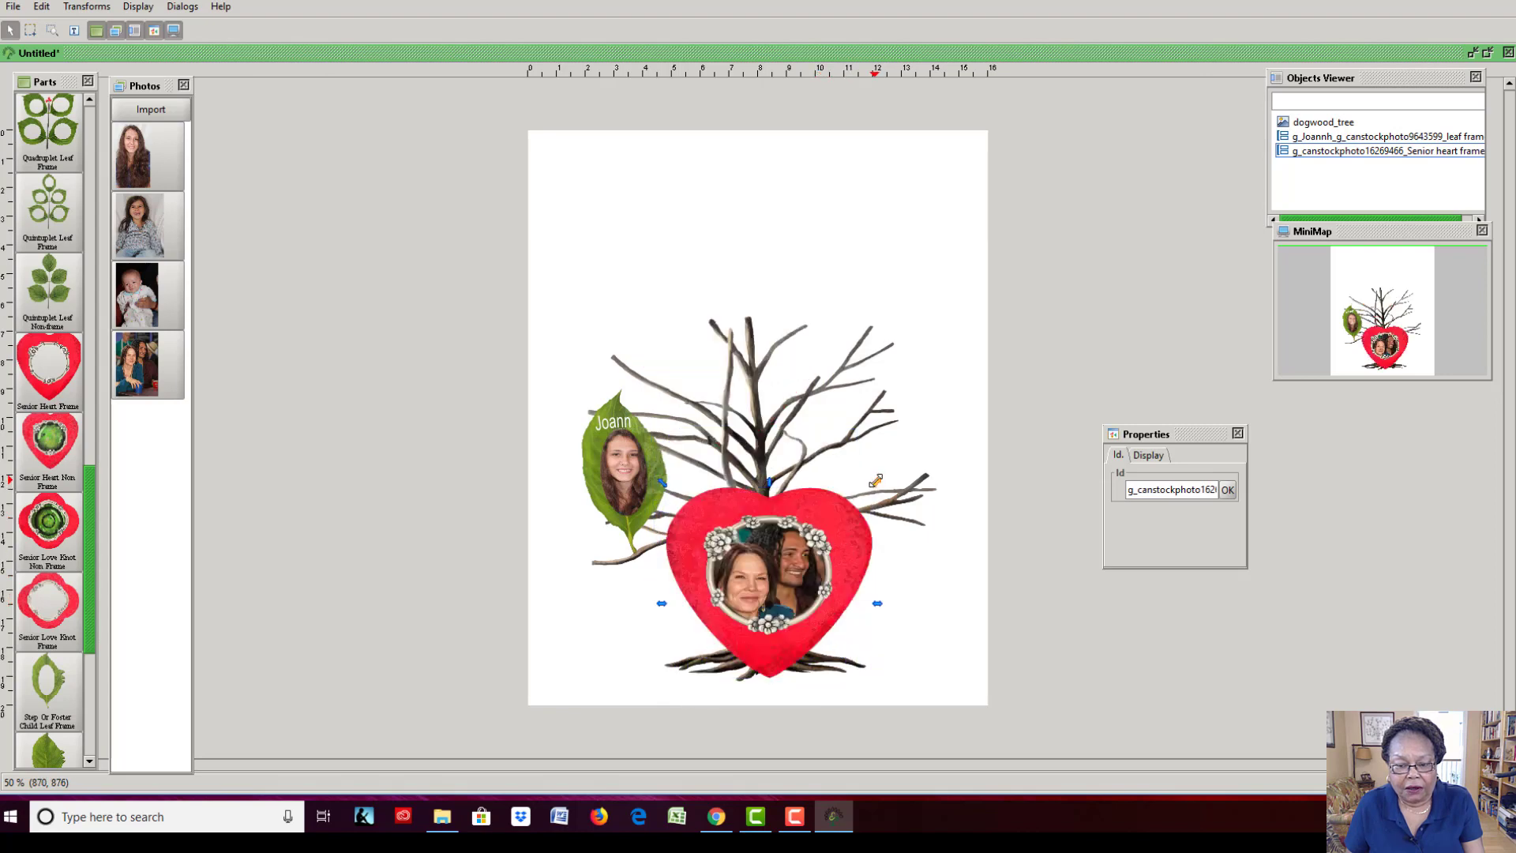
drag(875, 481, 791, 567)
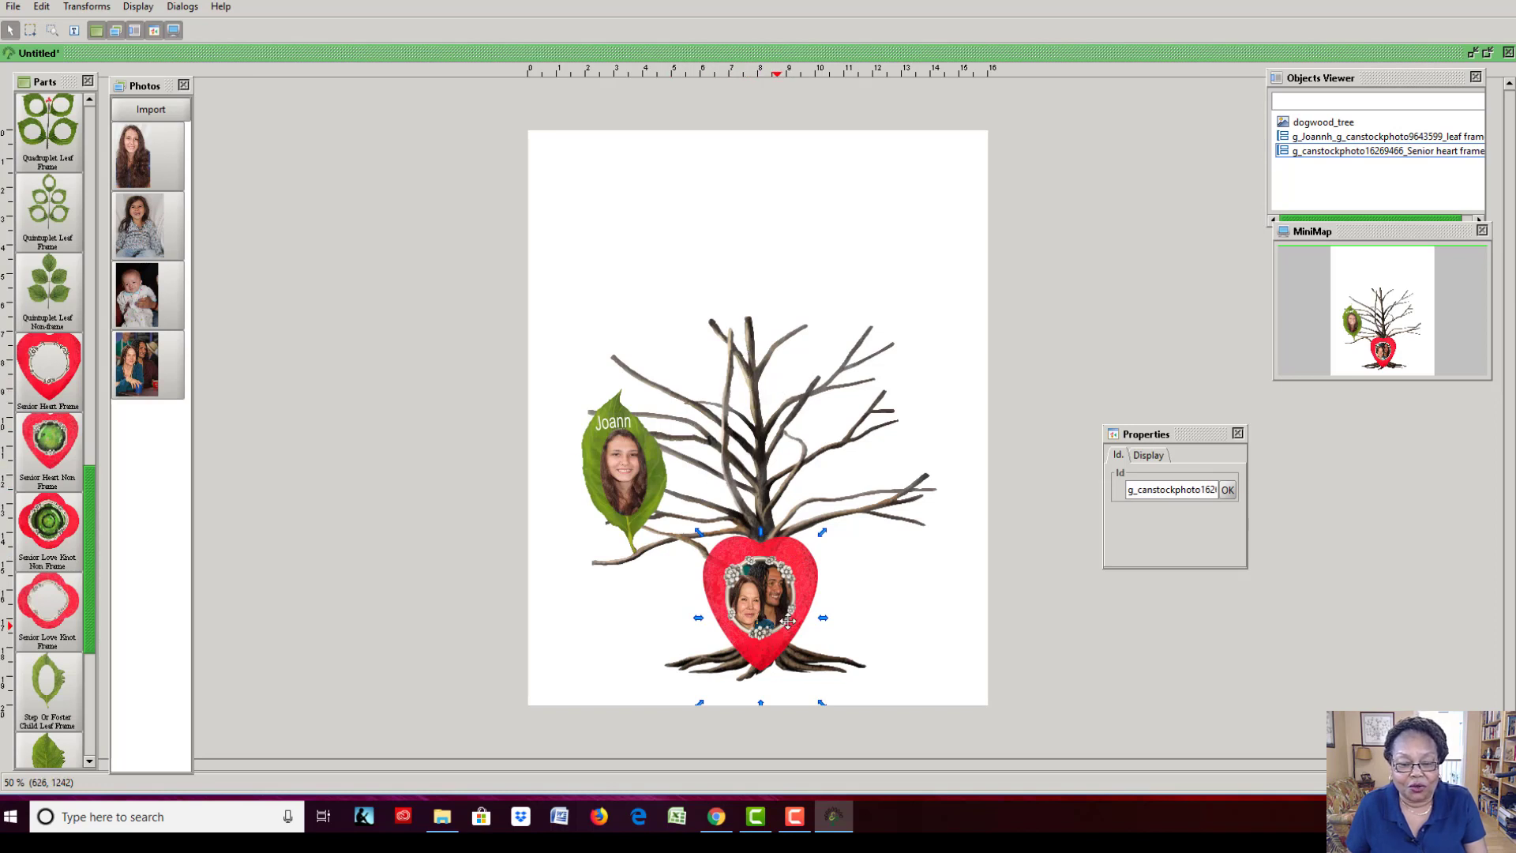
Set the heart group aside in the canvas's upper-right corner and enlarge the dogwood tree to nearly fill the canvas.
drag(813, 556, 943, 237)
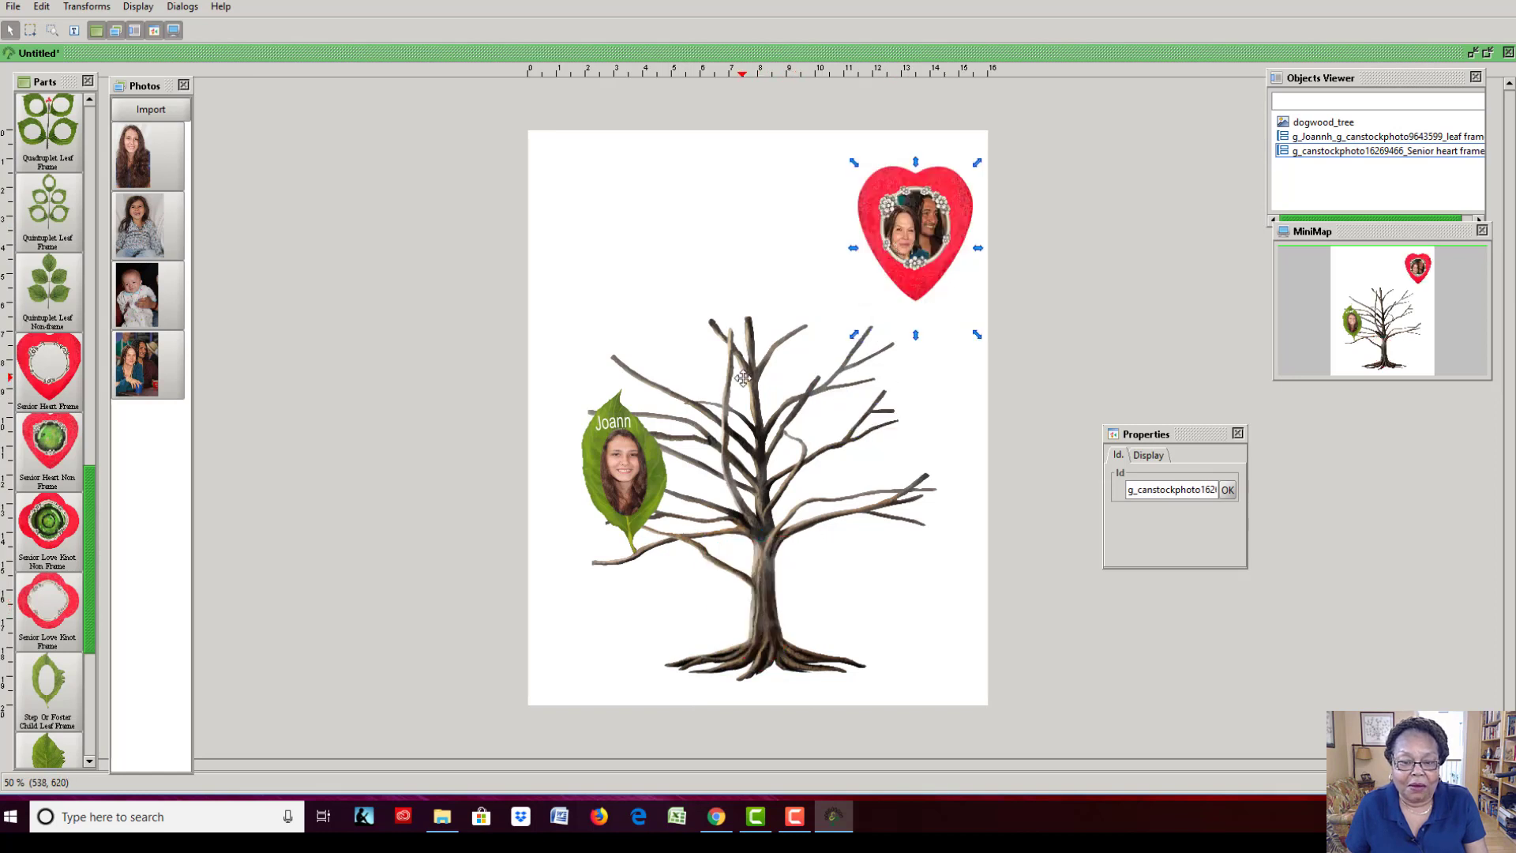
click(742, 378)
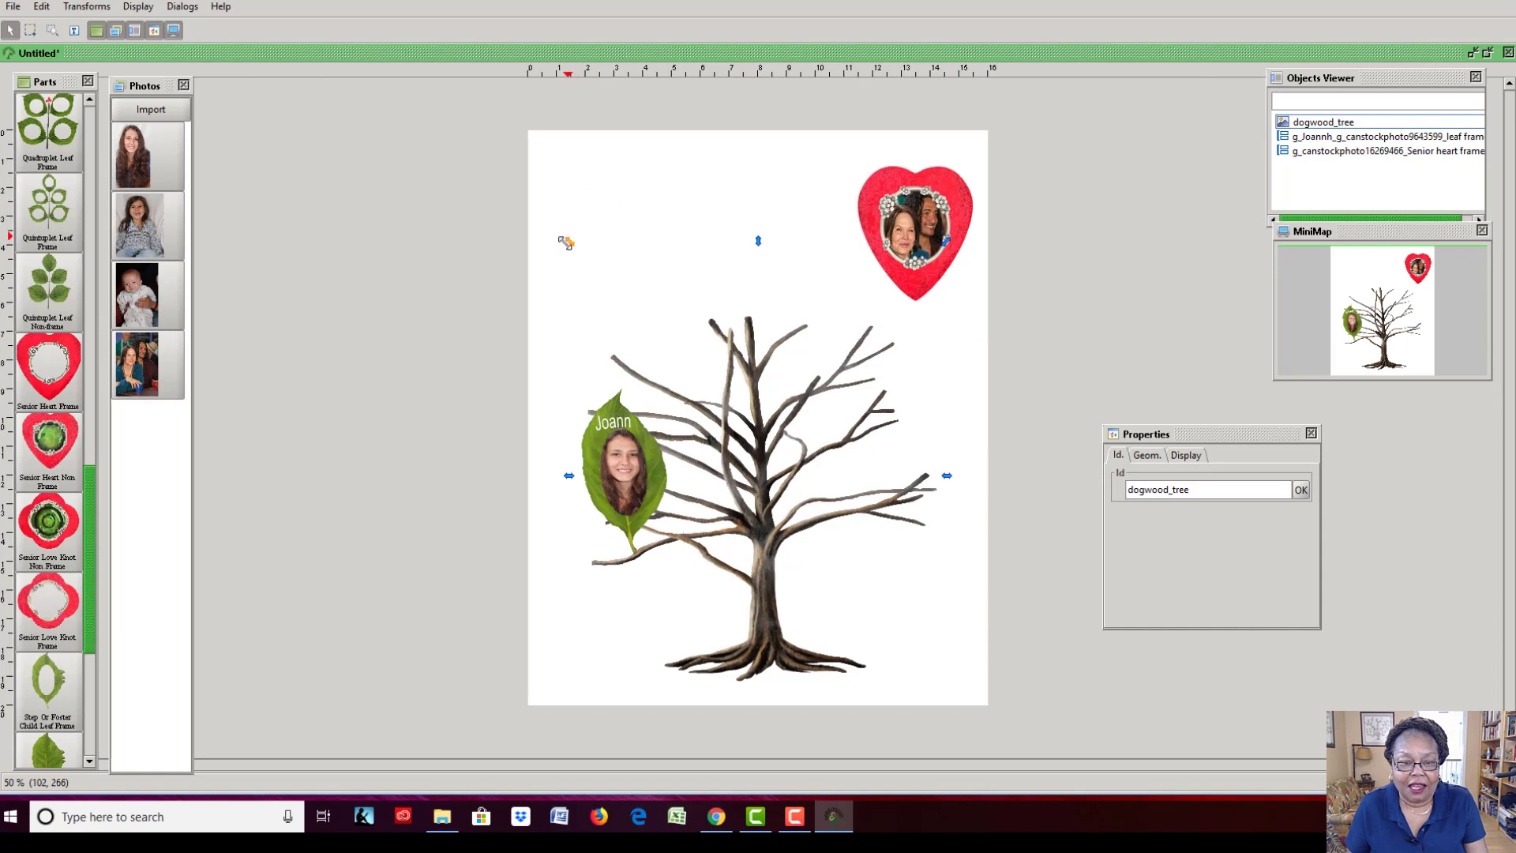
drag(570, 244, 514, 107)
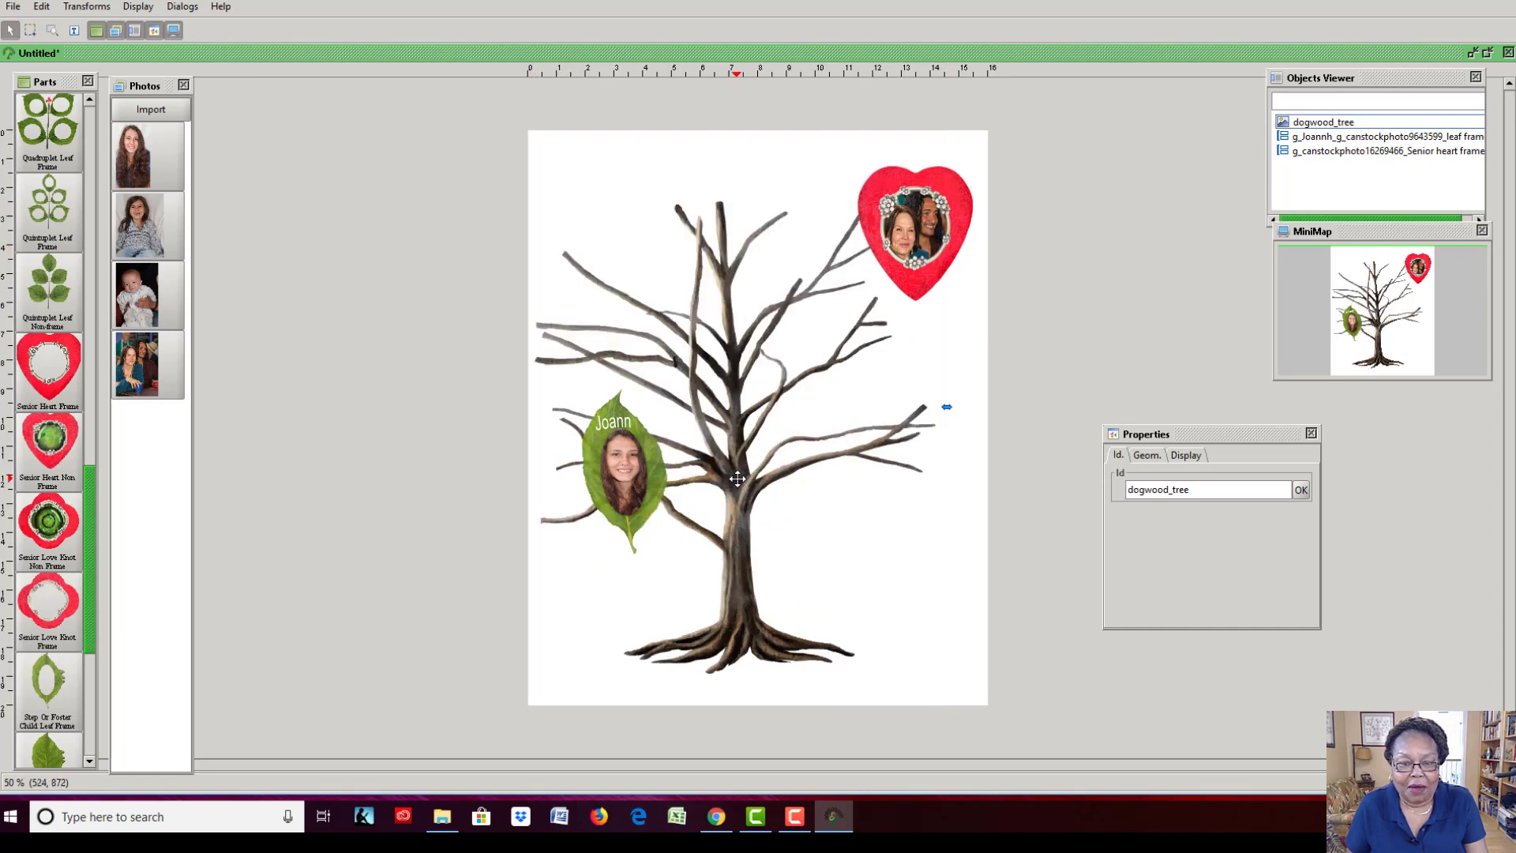
drag(739, 474, 742, 379)
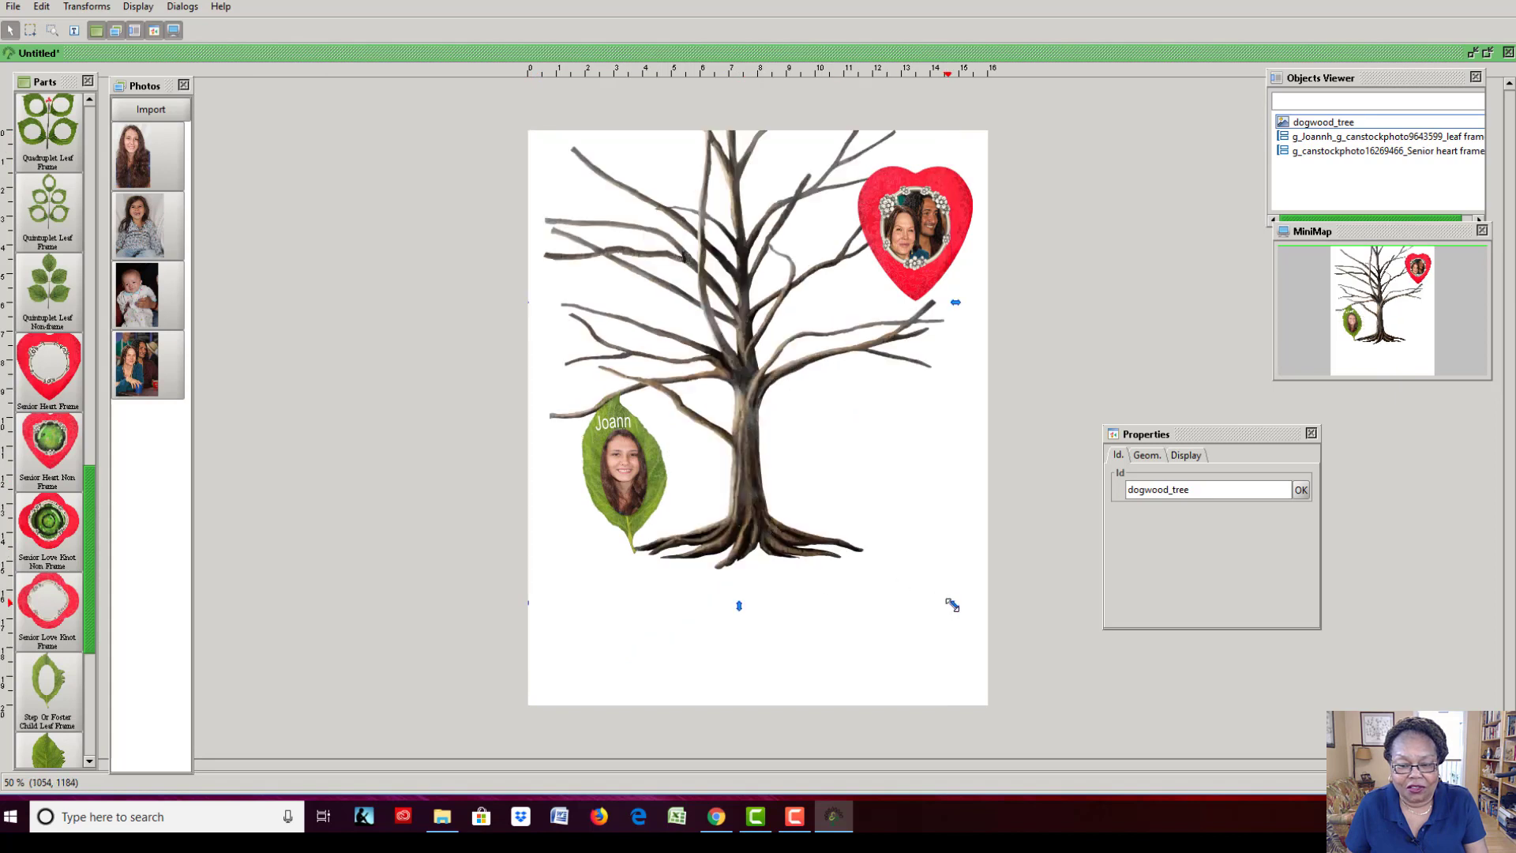
drag(954, 604, 961, 663)
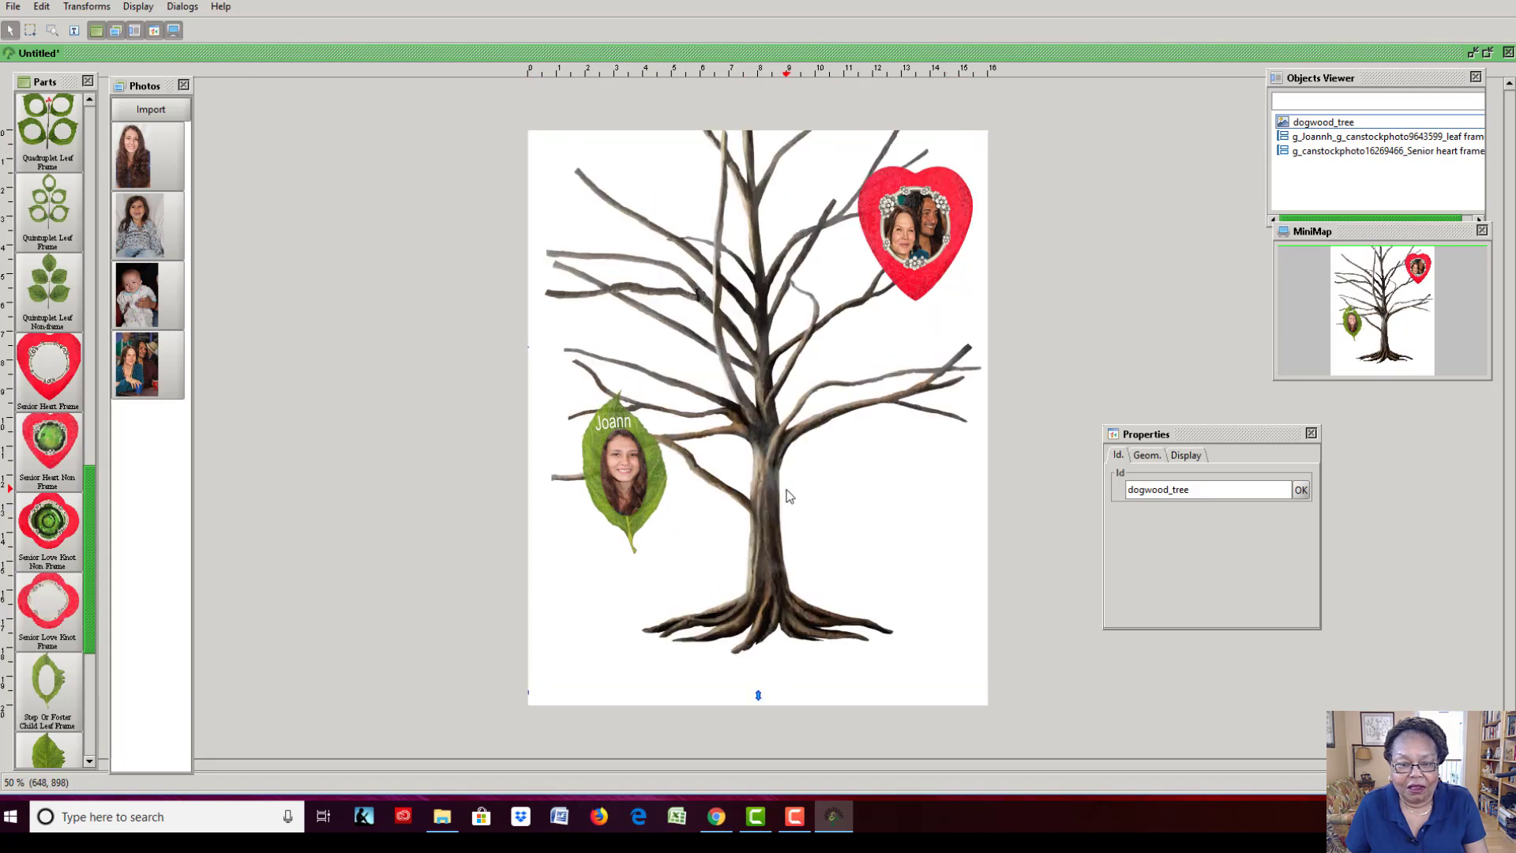
drag(755, 481, 755, 527)
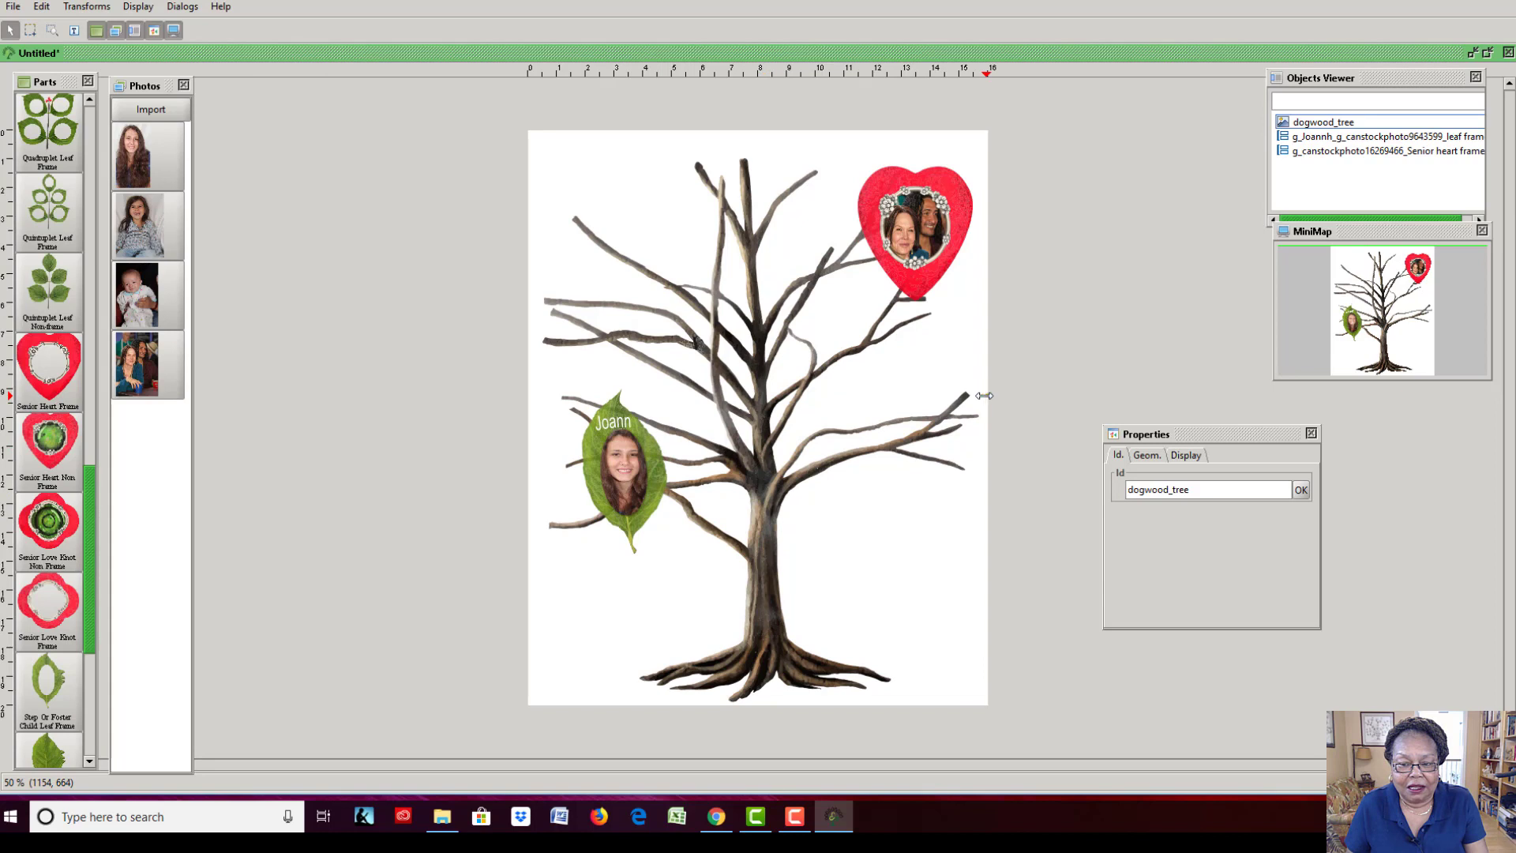
drag(983, 396, 976, 396)
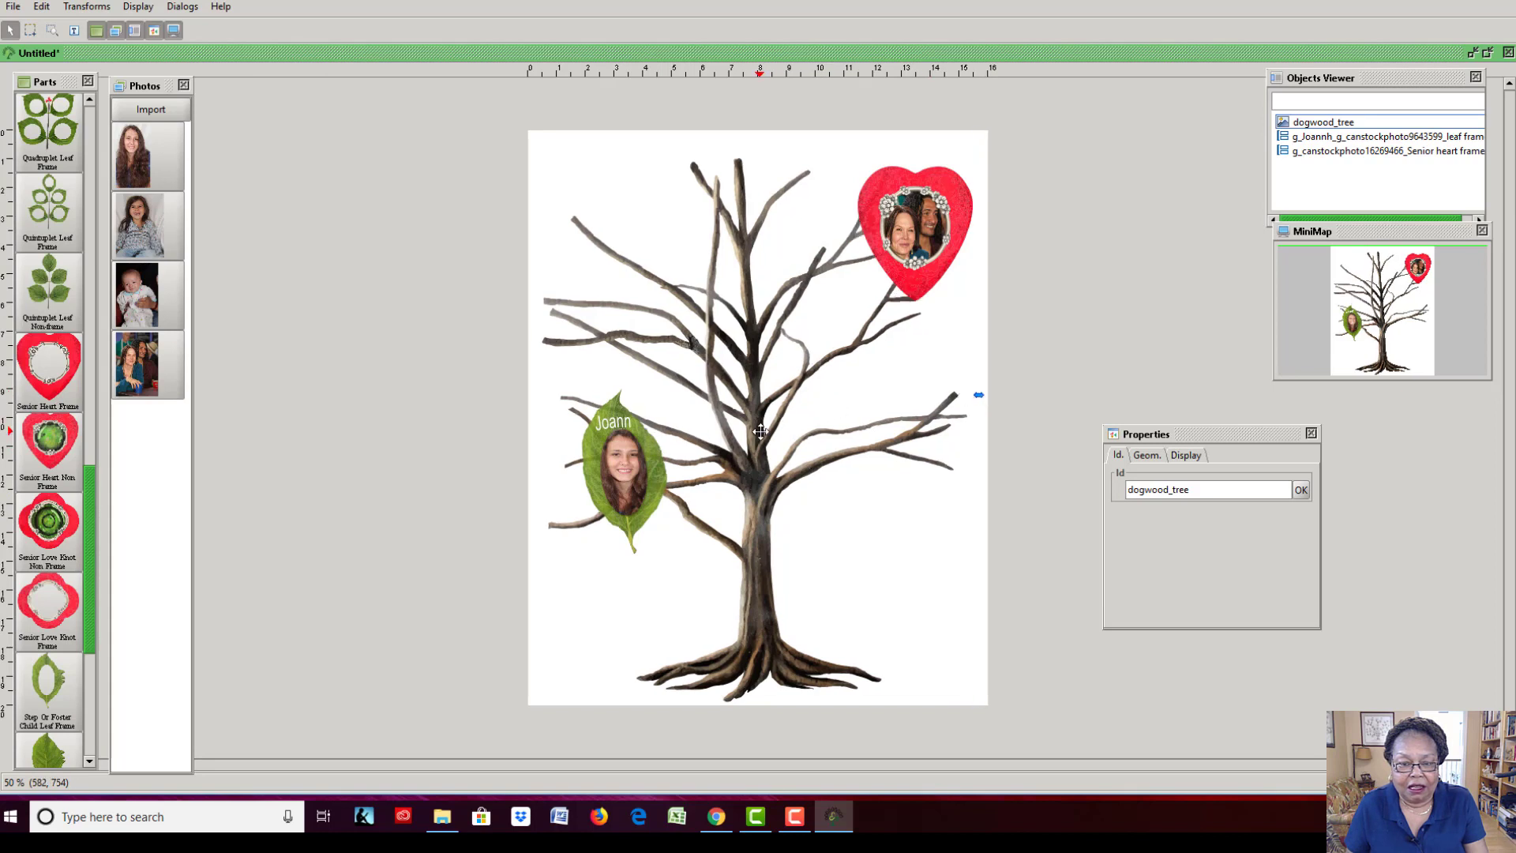
Return the heart group to the tree trunk, enlarge it, and centre it just above the roots.
click(917, 230)
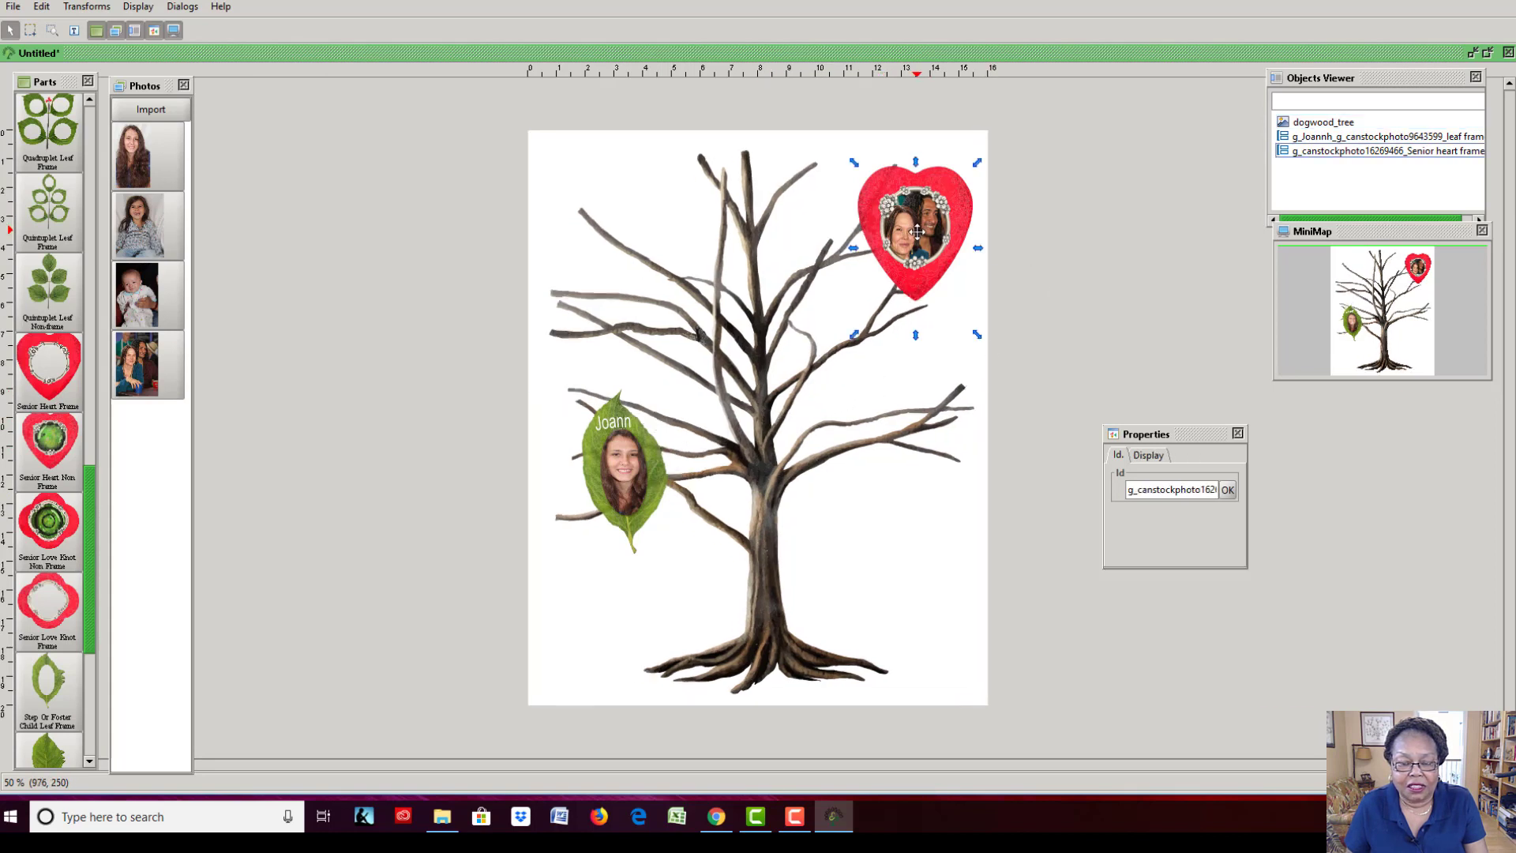
drag(914, 232, 759, 584)
drag(822, 515, 873, 474)
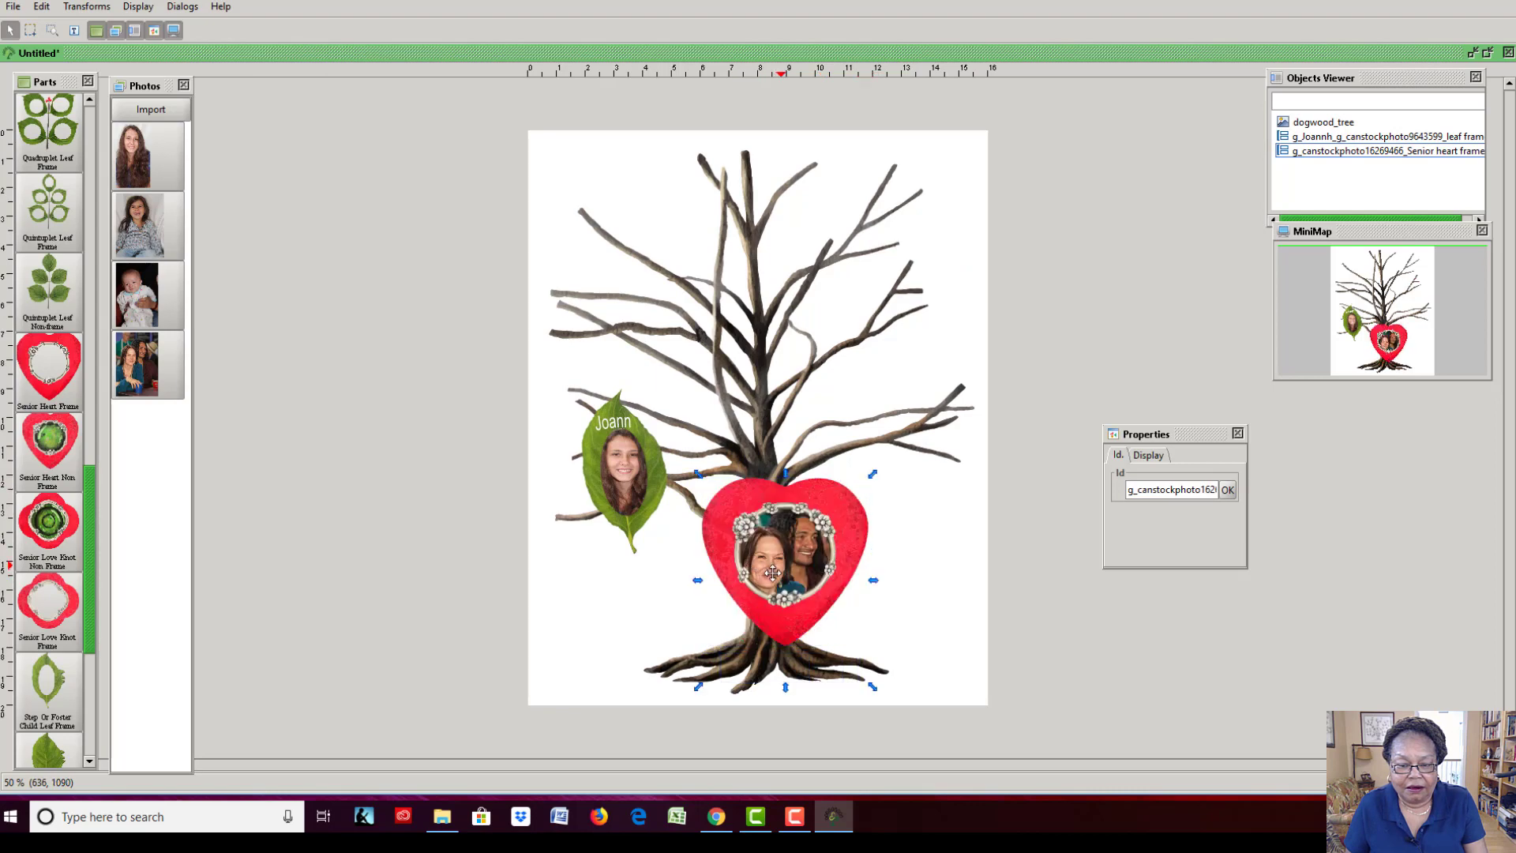
mouse_move(760, 568)
mouse_down()
mouse_move(734, 582)
mouse_move(772, 571)
mouse_up()
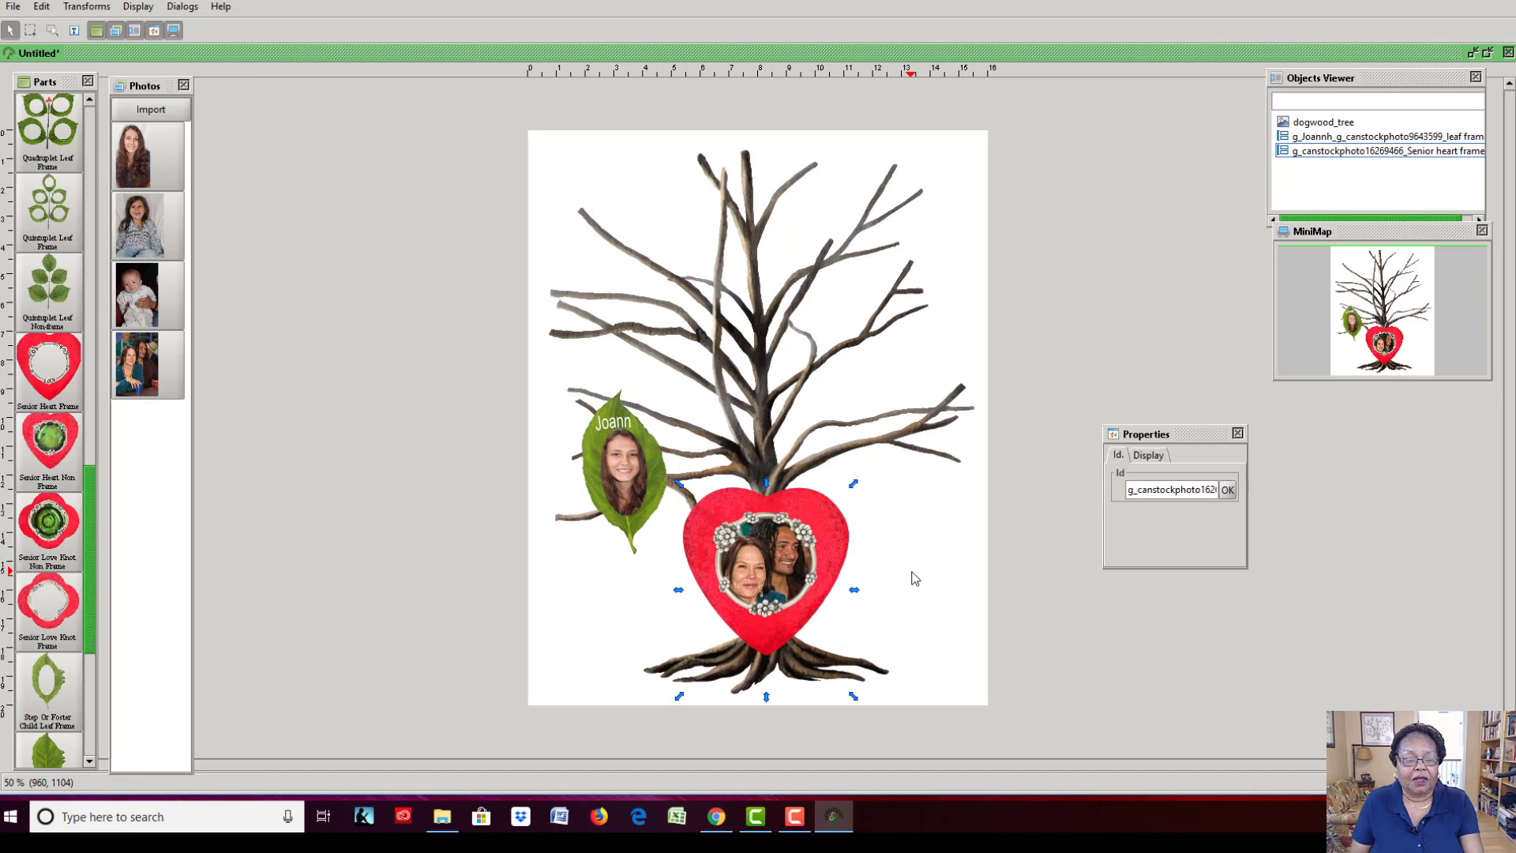